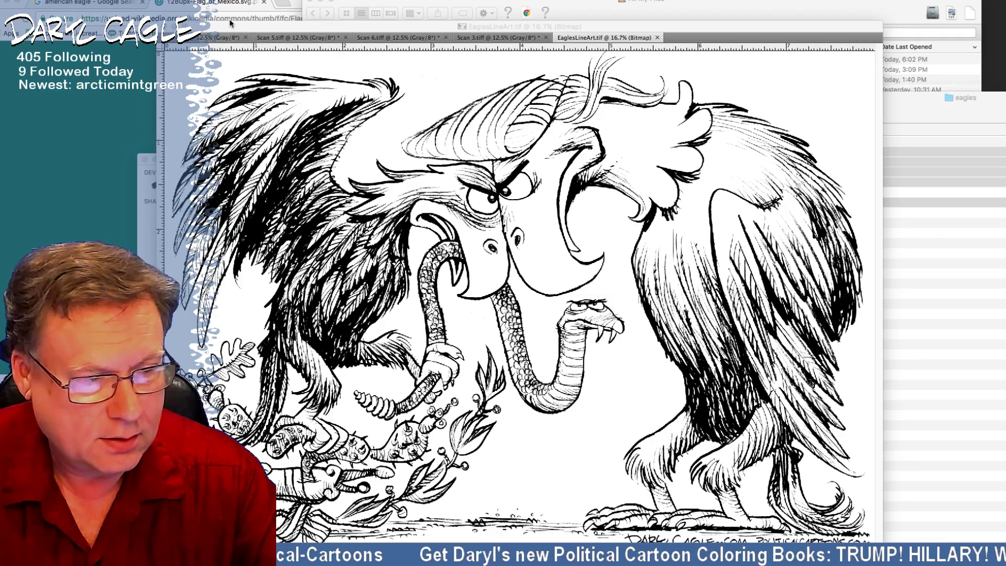
# Step: Switch to the browser and enlarge its window to examine the full eagle emblem on the Mexican flag
pyautogui.press('super+Tab')
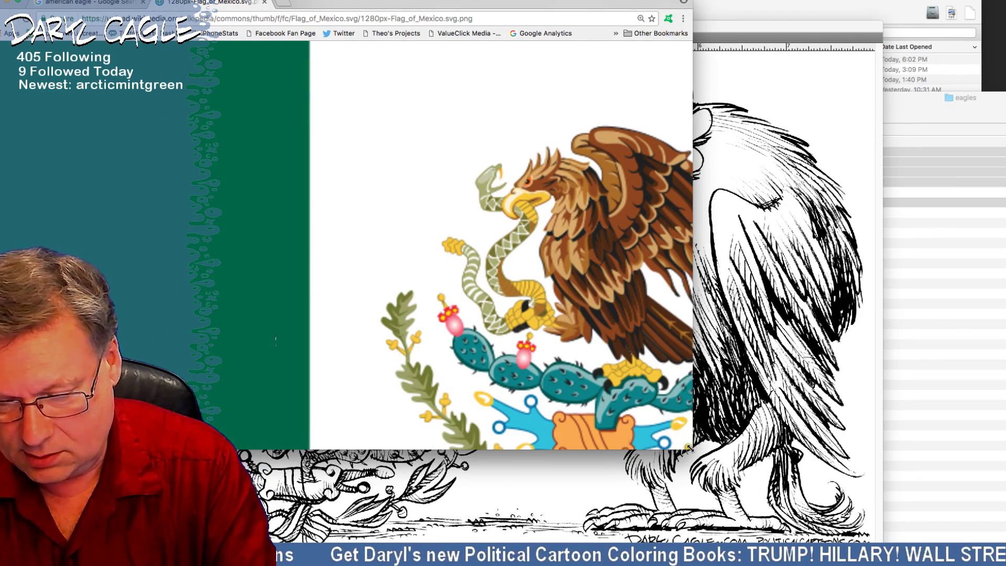
pyautogui.moveTo(688, 449); pyautogui.dragTo(874, 542)
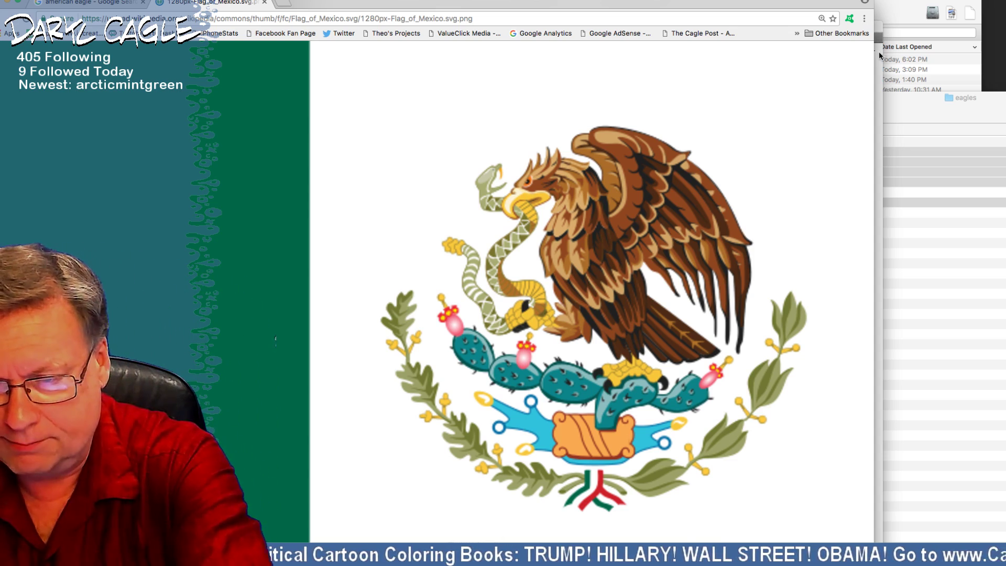
pyautogui.press('super+Tab')
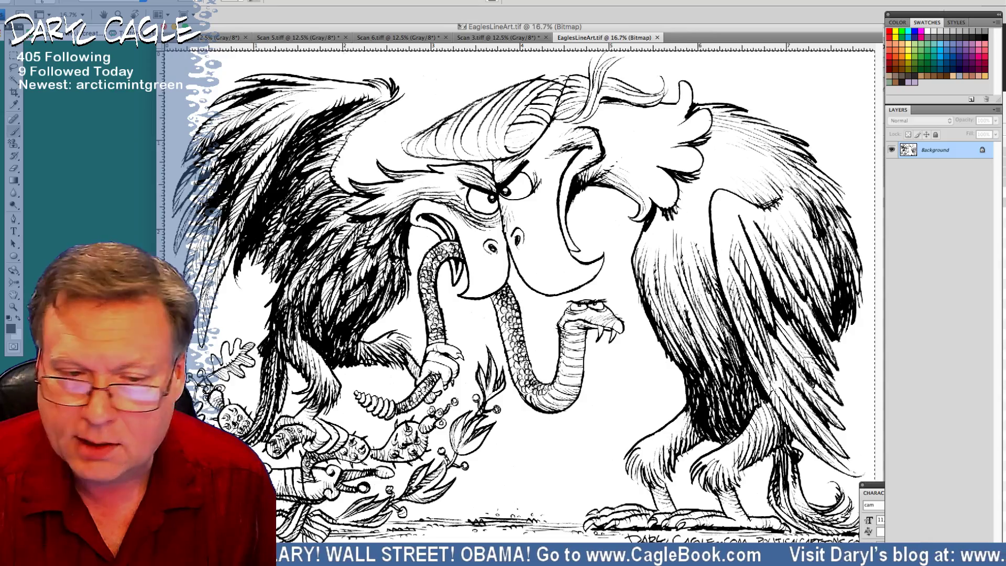
pyautogui.click(118, 0)
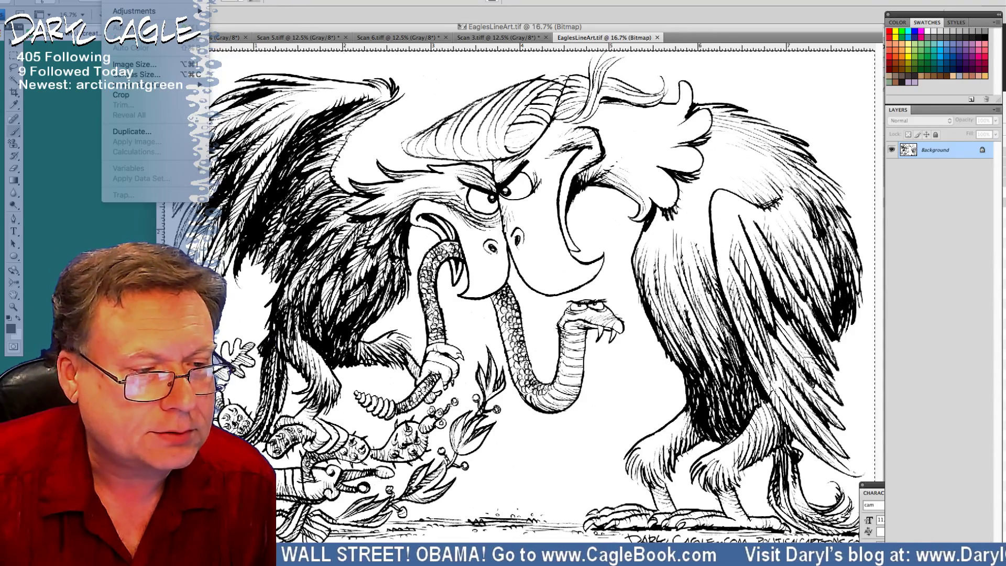
pyautogui.moveTo(122, 1)
pyautogui.click(261, 9)
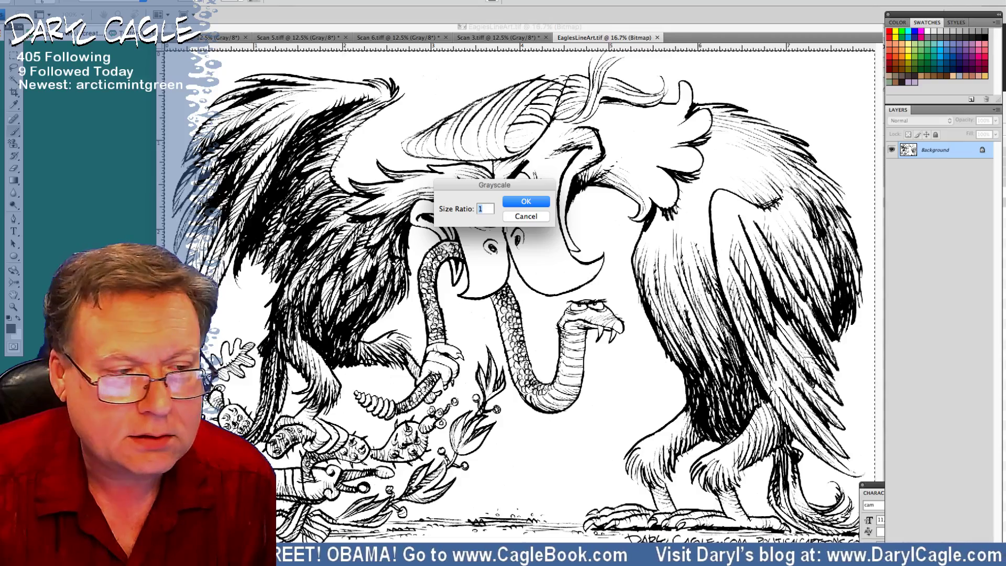
pyautogui.click(520, 216)
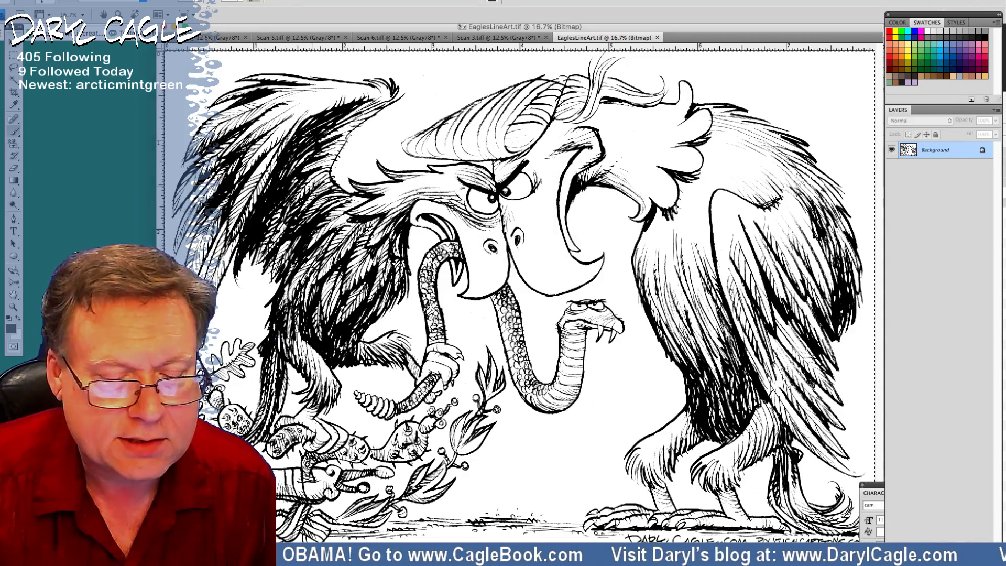
# Step: Save the line art as a new TIFF named EaglesCMYK.tif in the eagles folder with LZW compression
pyautogui.click(67, 0)
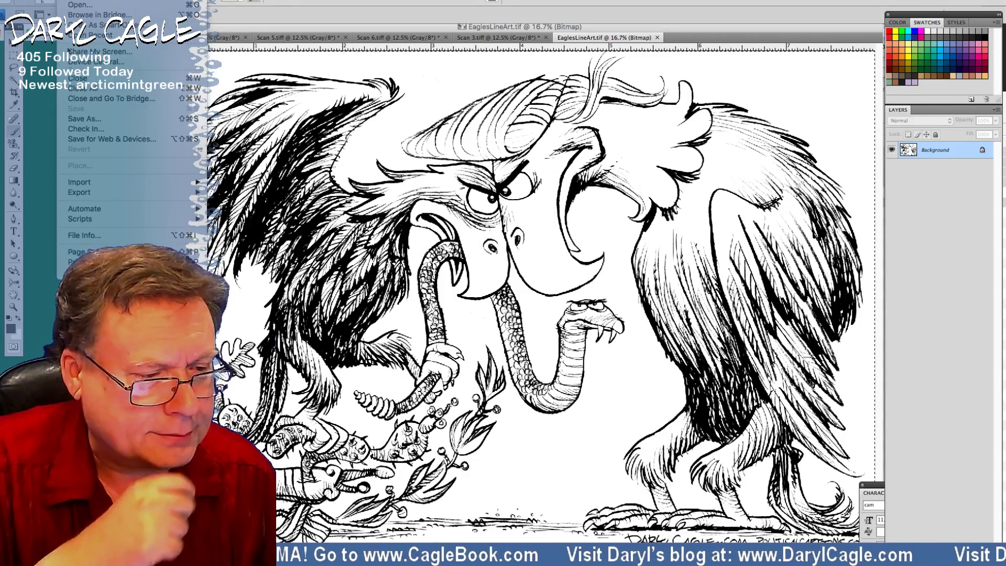
pyautogui.click(76, 119)
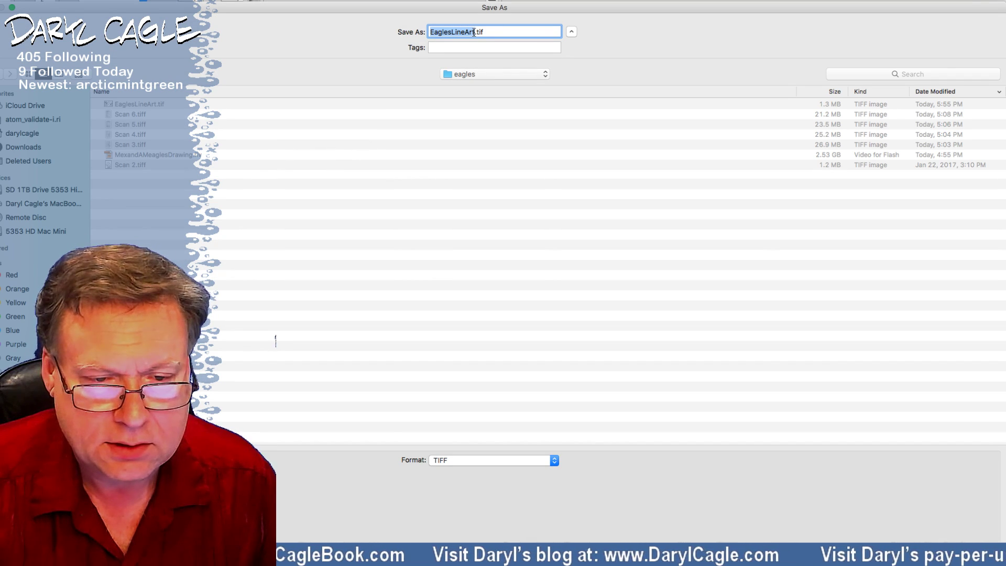
pyautogui.click(474, 33)
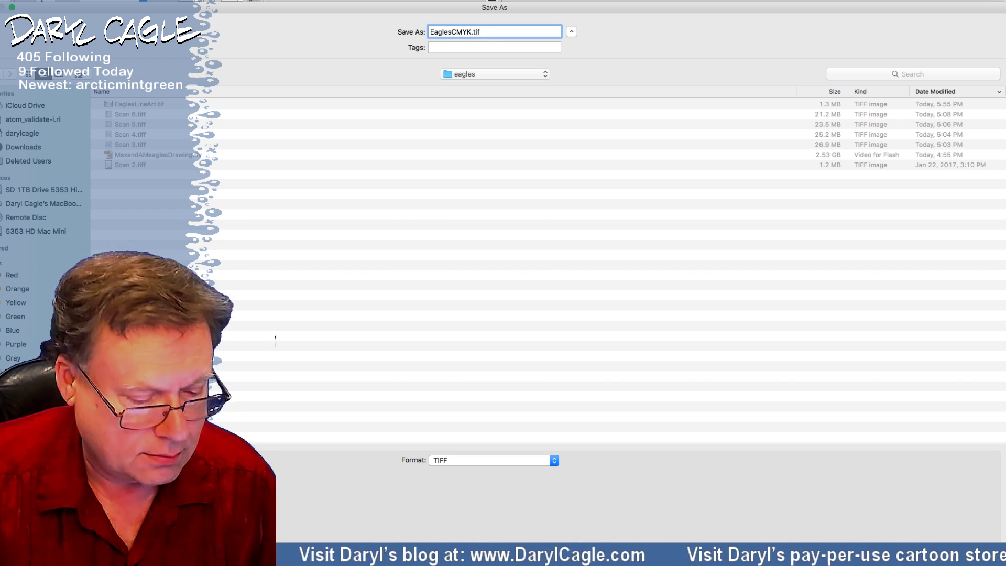
pyautogui.press('Return')
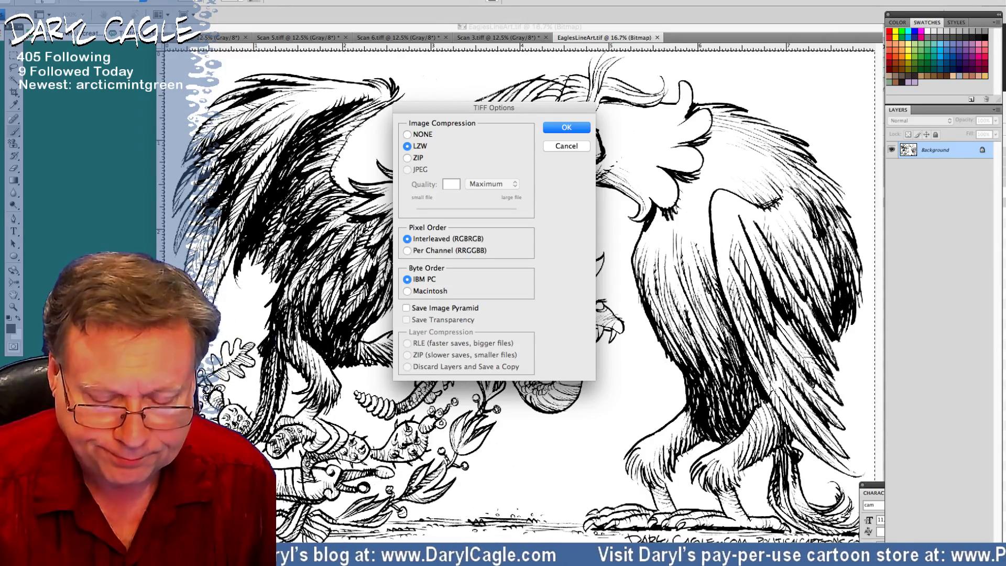
pyautogui.press('Return')
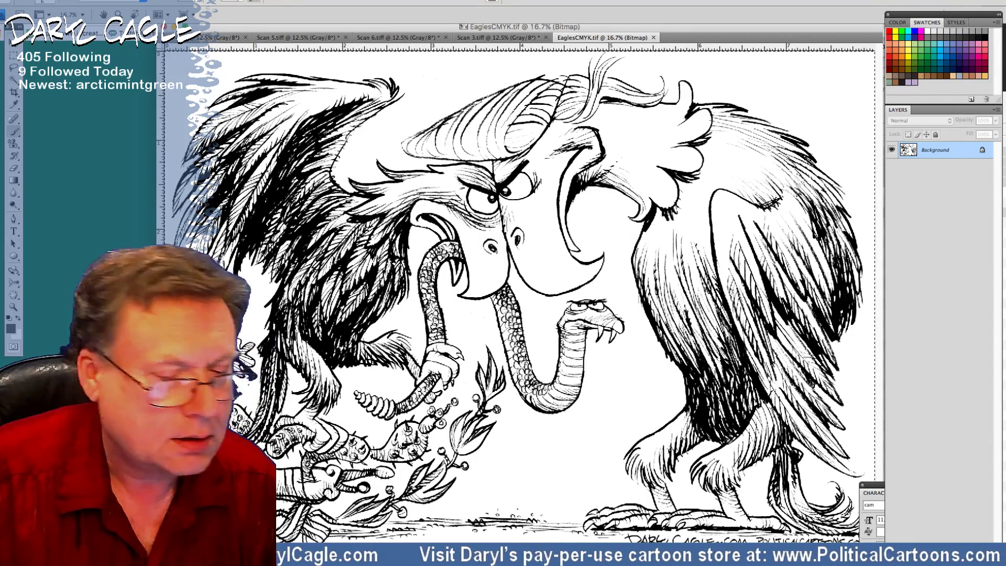
# Step: Convert the bitmap to Grayscale with a size ratio of 1, then to CMYK Color
pyautogui.click(113, 1)
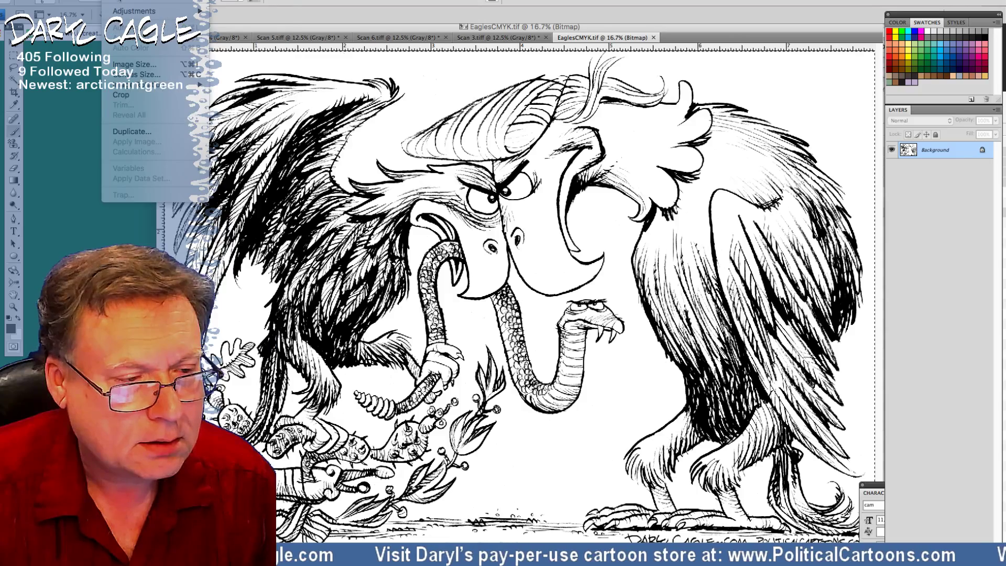
pyautogui.moveTo(157, 1)
pyautogui.click(240, 8)
pyautogui.click(240, 8)
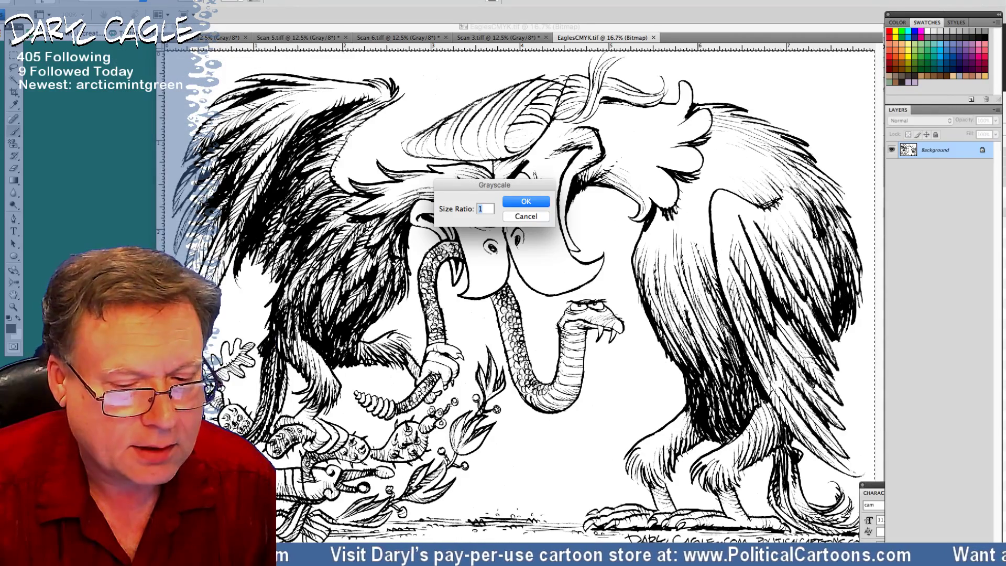
pyautogui.press('Return')
pyautogui.moveTo(157, 1)
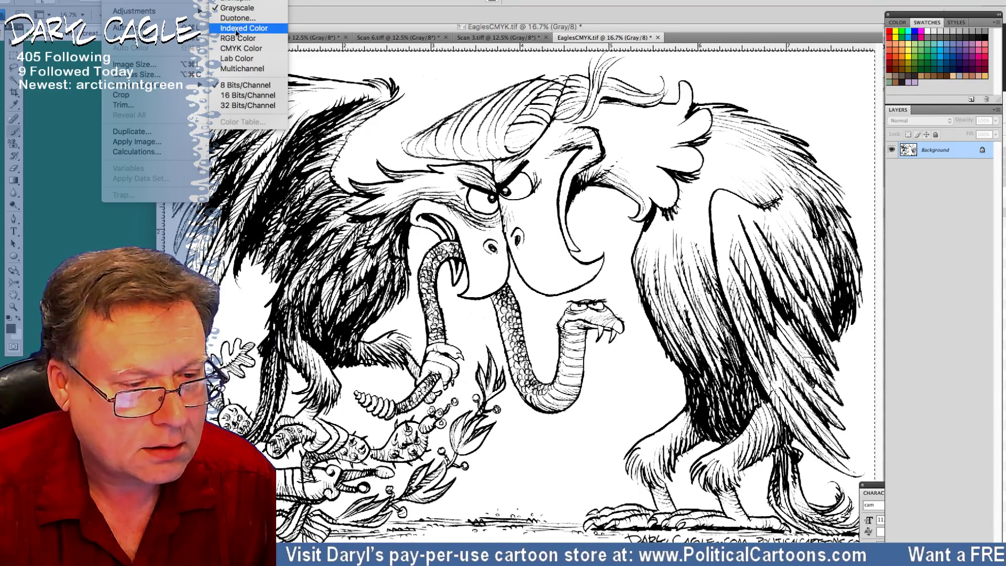
pyautogui.click(235, 50)
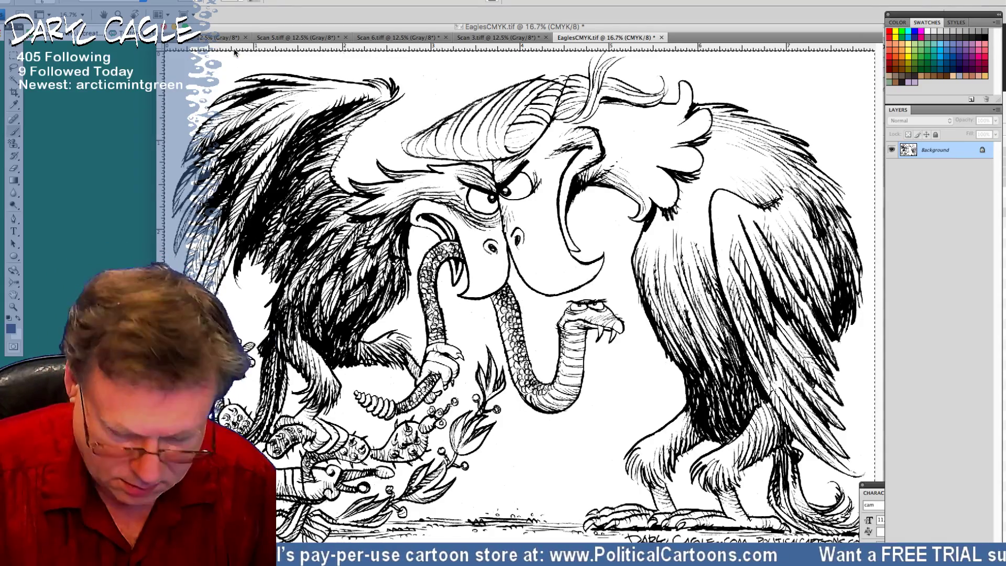
# Step: Add 26 empty layers above the line-art background, keeping their default names
pyautogui.press('shift+super+n')
pyautogui.press('Return')
pyautogui.hotkey('ctrl', 'shift', 'alt', 'n')
pyautogui.hotkey('ctrl', 'shift', 'alt', 'n')
pyautogui.hotkey('ctrl', 'shift', 'alt', 'n')
pyautogui.hotkey('ctrl', 'shift', 'alt', 'n')
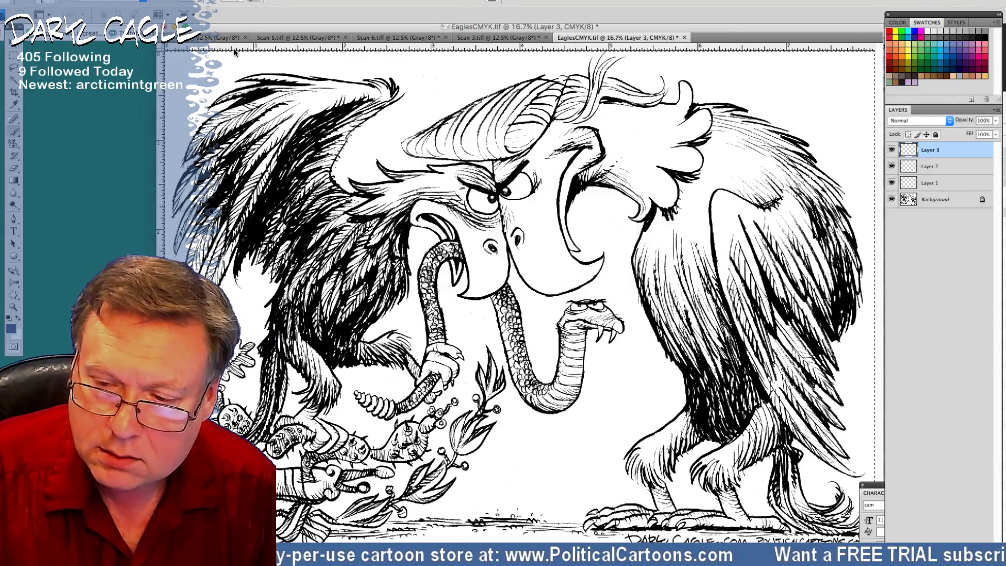
pyautogui.hotkey('ctrl', 'shift', 'alt', 'n')
pyautogui.hotkey('ctrl', 'shift', 'alt', 'n')
pyautogui.hotkey('ctrl', 'shift', 'alt', 'n')
pyautogui.hotkey('ctrl', 'shift', 'alt', 'n')
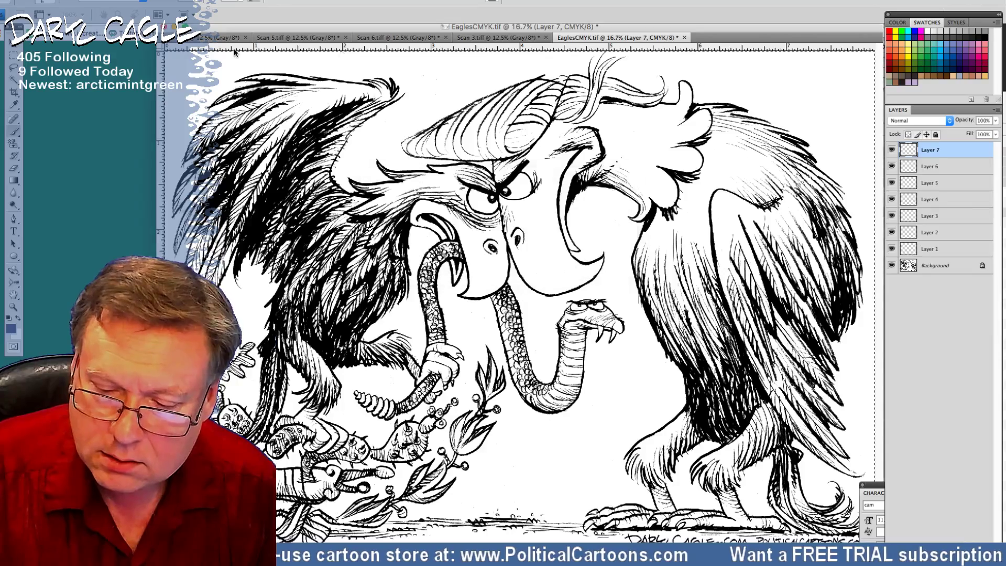
pyautogui.hotkey('ctrl', 'shift', 'n')
pyautogui.hotkey('ctrl', 'shift', 'alt', 'n')
pyautogui.hotkey('ctrl', 'shift', 'alt', 'n')
pyautogui.hotkey('ctrl', 'shift', 'alt', 'n')
pyautogui.hotkey('ctrl', 'shift', 'alt', 'n')
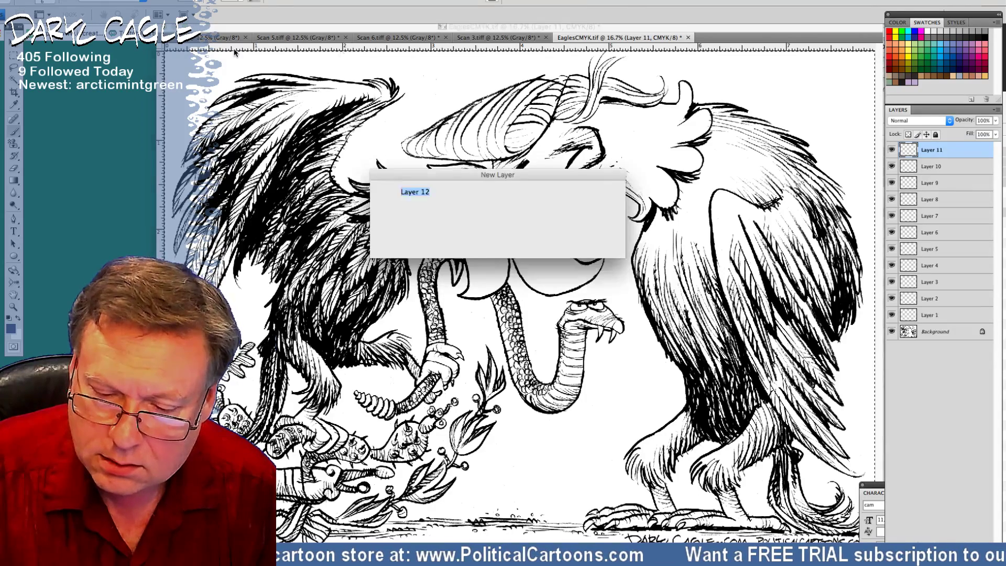
pyautogui.hotkey('ctrl', 'shift', 'alt', 'n')
pyautogui.hotkey('ctrl', 'shift', 'alt', 'n')
pyautogui.hotkey('ctrl', 'shift', 'alt', 'n')
pyautogui.hotkey('ctrl', 'shift', 'alt', 'n')
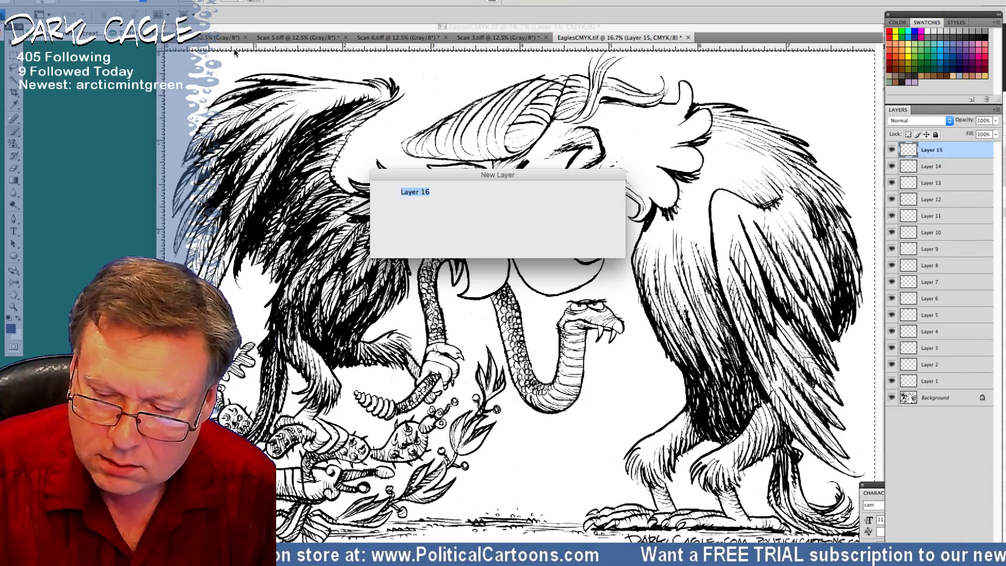
pyautogui.hotkey('ctrl', 'shift', 'alt', 'n')
pyautogui.hotkey('ctrl', 'shift', 'alt', 'n')
pyautogui.hotkey('ctrl', 'shift', 'alt', 'n')
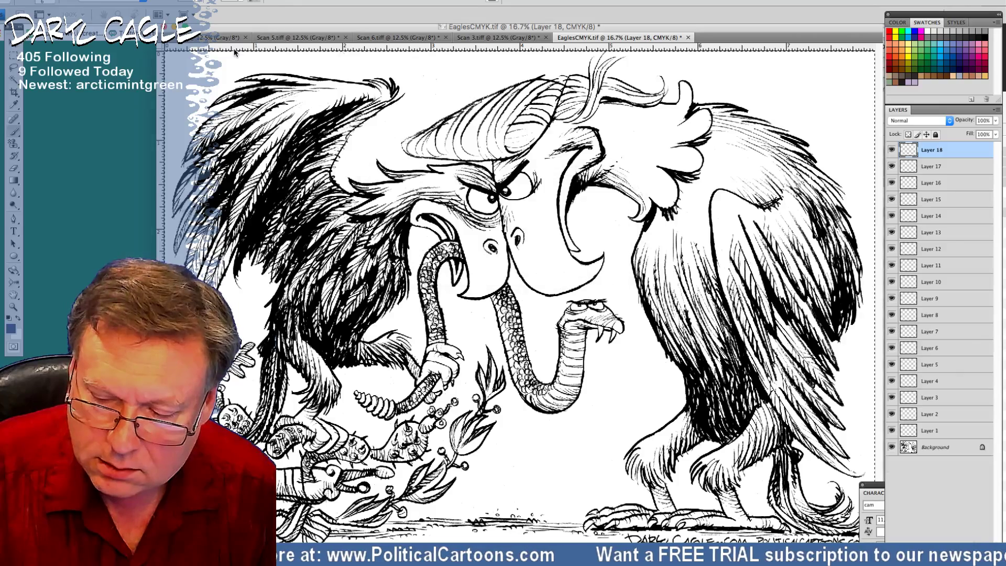
pyautogui.hotkey('ctrl', 'shift', 'alt', 'n')
pyautogui.hotkey('ctrl', 'shift', 'alt', 'n')
pyautogui.hotkey('ctrl', 'shift', 'alt', 'n')
pyautogui.hotkey('ctrl', 'shift', 'alt', 'n')
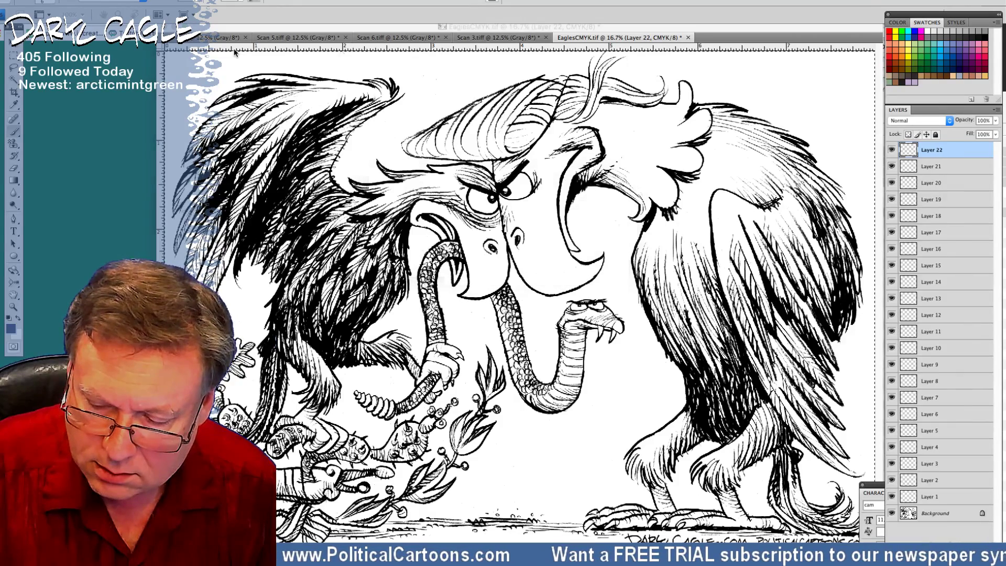
pyautogui.hotkey('ctrl', 'shift', 'alt', 'n')
pyautogui.hotkey('ctrl', 'shift', 'alt', 'n')
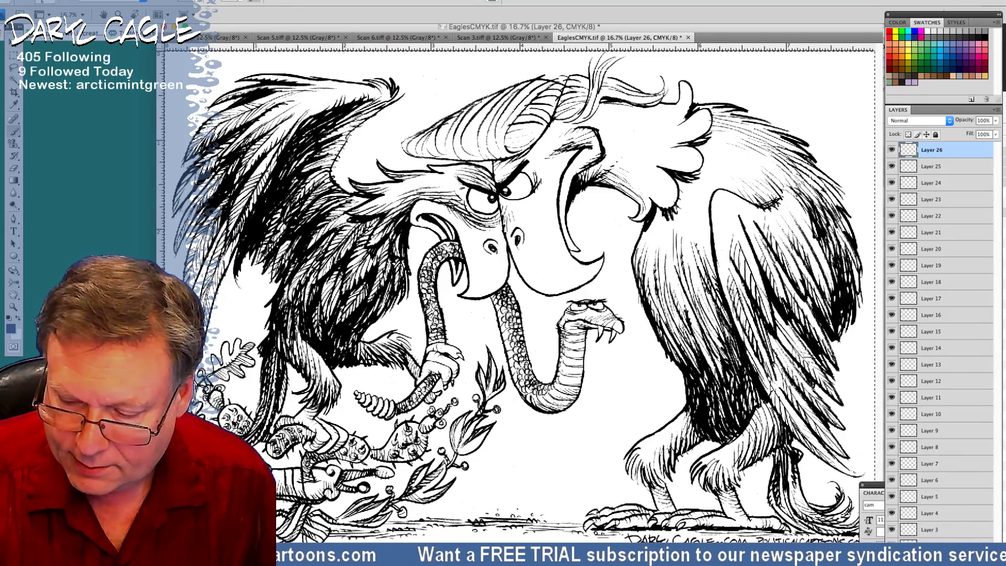
# Step: Turn the background into a regular layer named Layer 0 and place it above all the empty layers
pyautogui.hotkey('ctrl', 'shift', 'n')
pyautogui.press('Return')
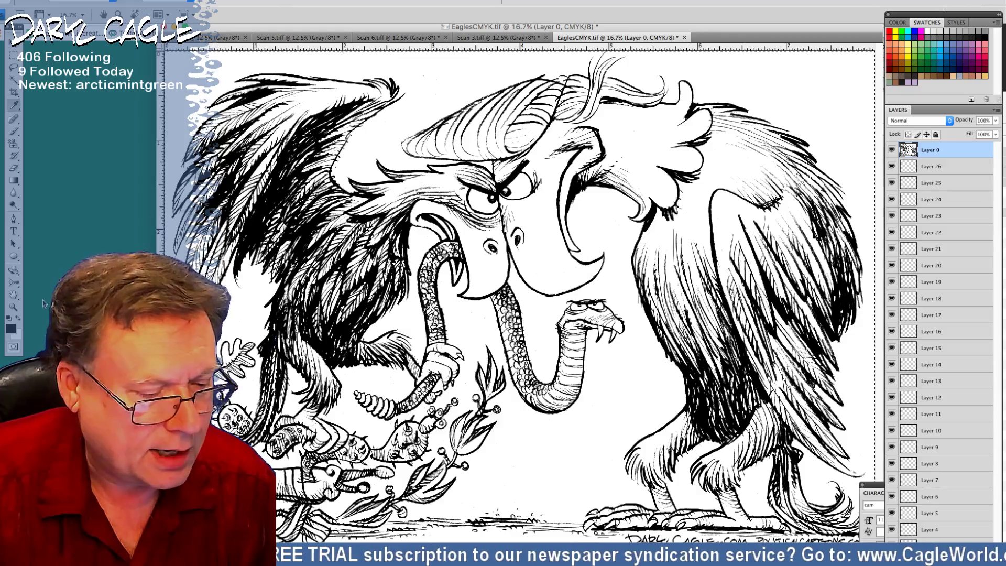
# Step: Select the black line art on Layer 0 with Color Range, using Sampled Colors and a fuzziness of 53
pyautogui.click(12, 330)
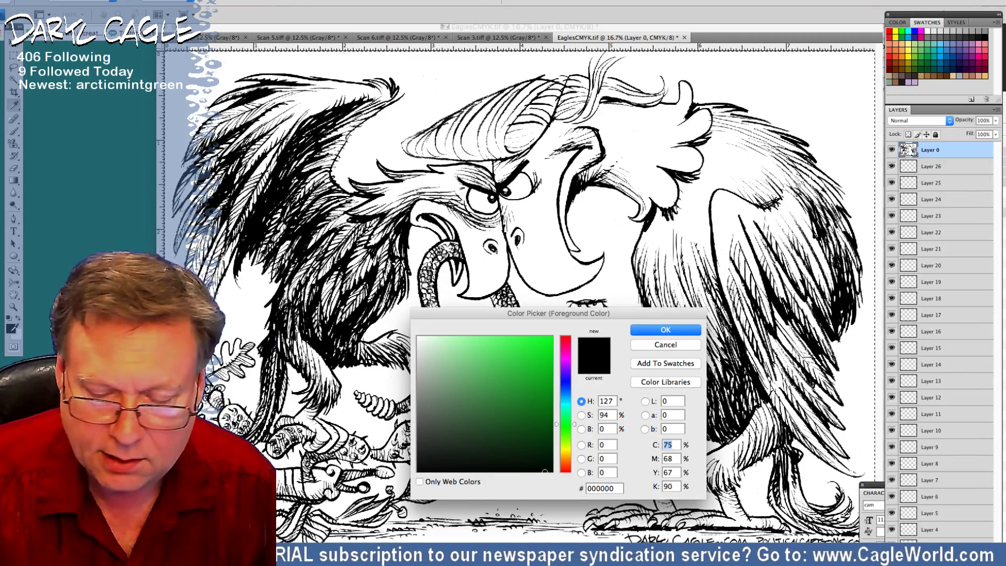
pyautogui.click(663, 346)
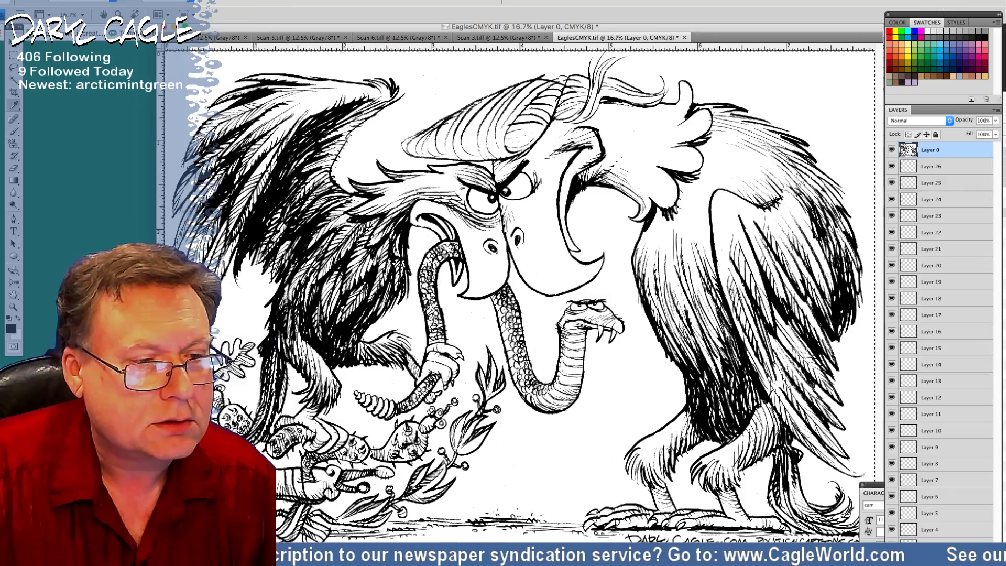
pyautogui.click(176, 0)
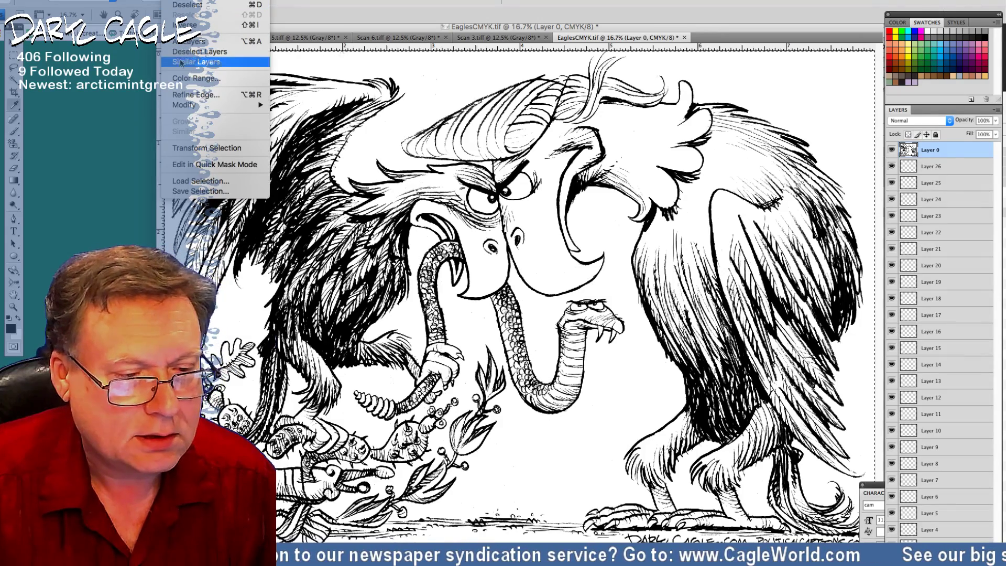
pyautogui.click(189, 78)
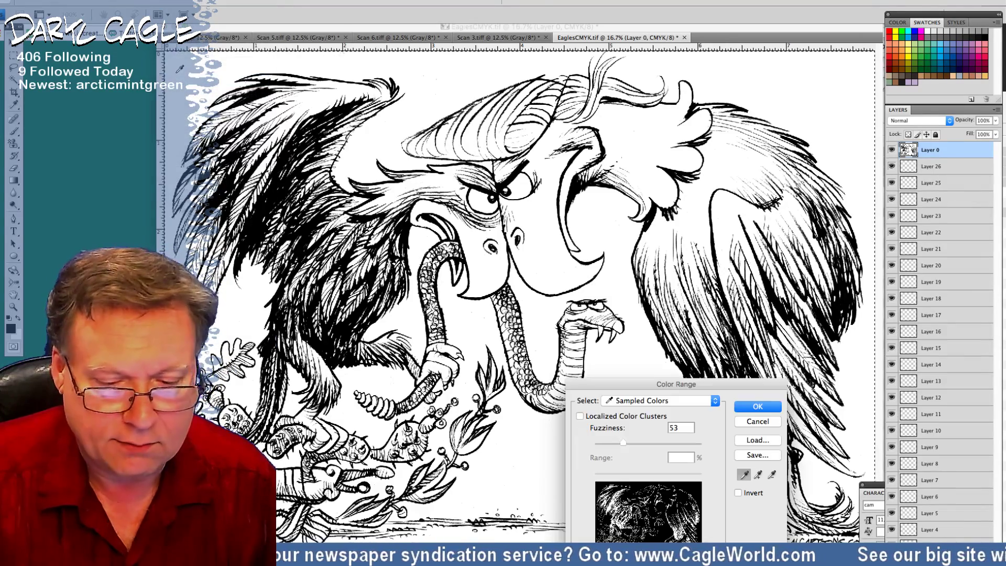
pyautogui.press('Return')
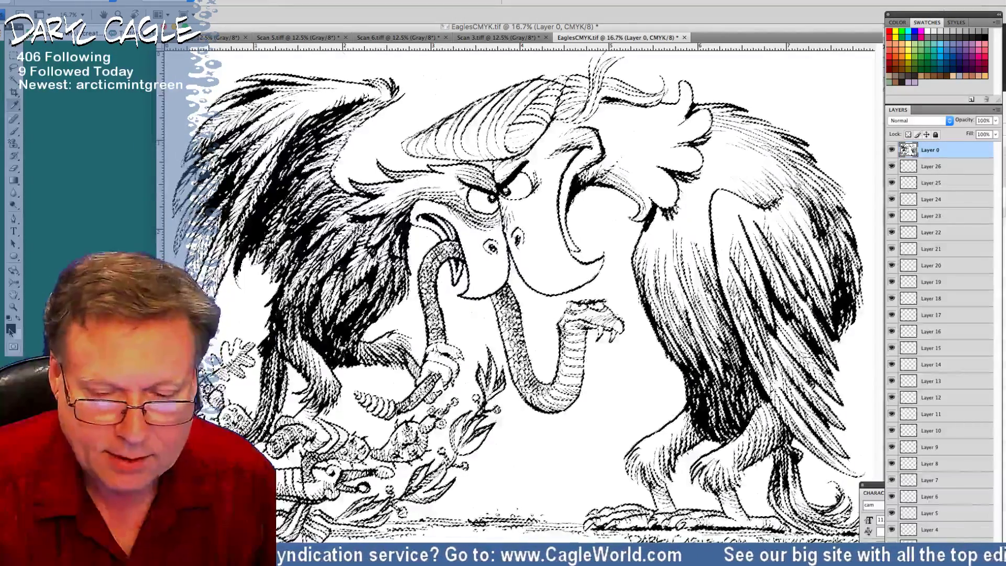
# Step: Set the foreground color to pure black ink with C 0, M 0, Y 0 and K 100
pyautogui.click(10, 329)
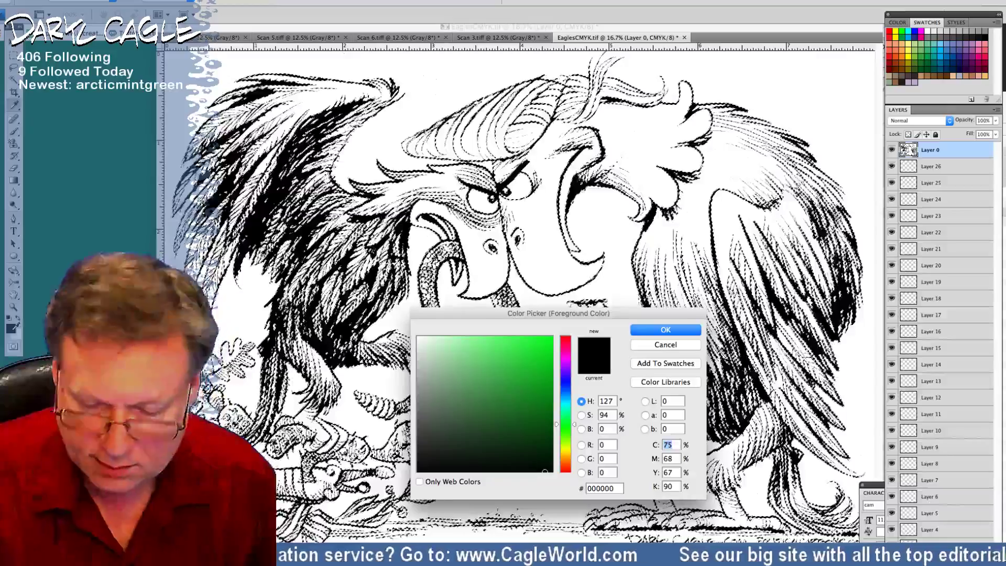
pyautogui.write('0')
pyautogui.press('Tab')
pyautogui.write('0')
pyautogui.press('Tab')
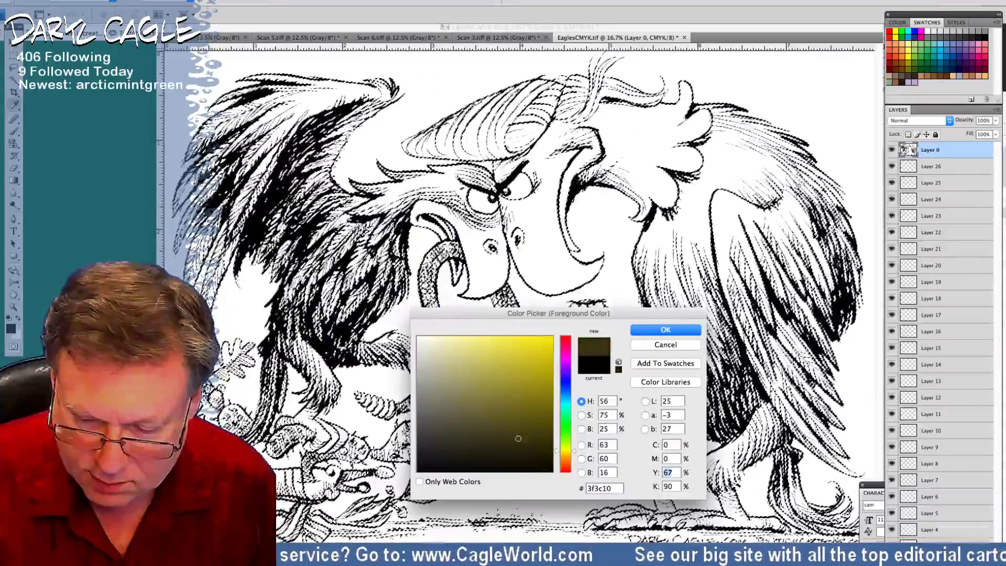
pyautogui.write('0')
pyautogui.press('Tab')
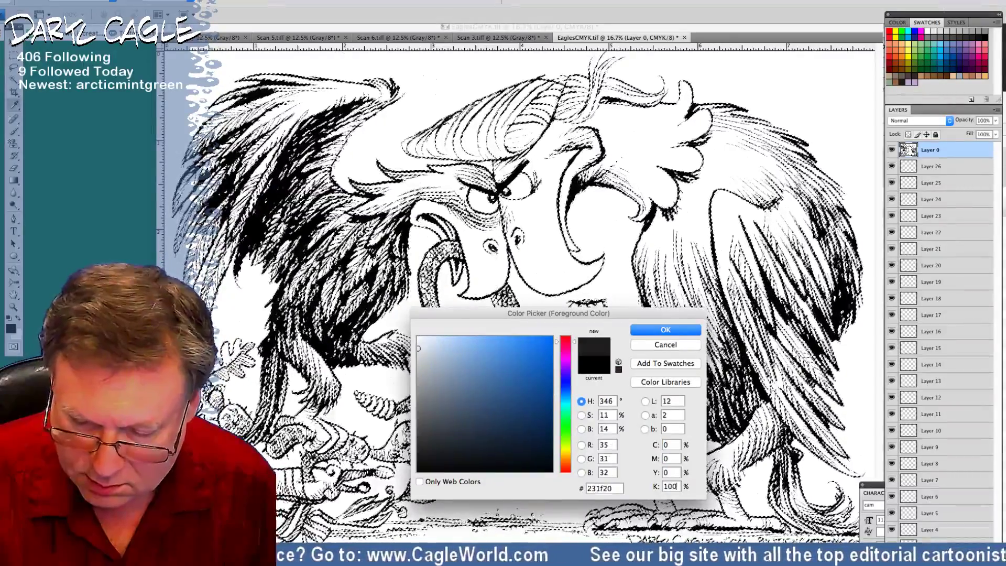
pyautogui.press('Return')
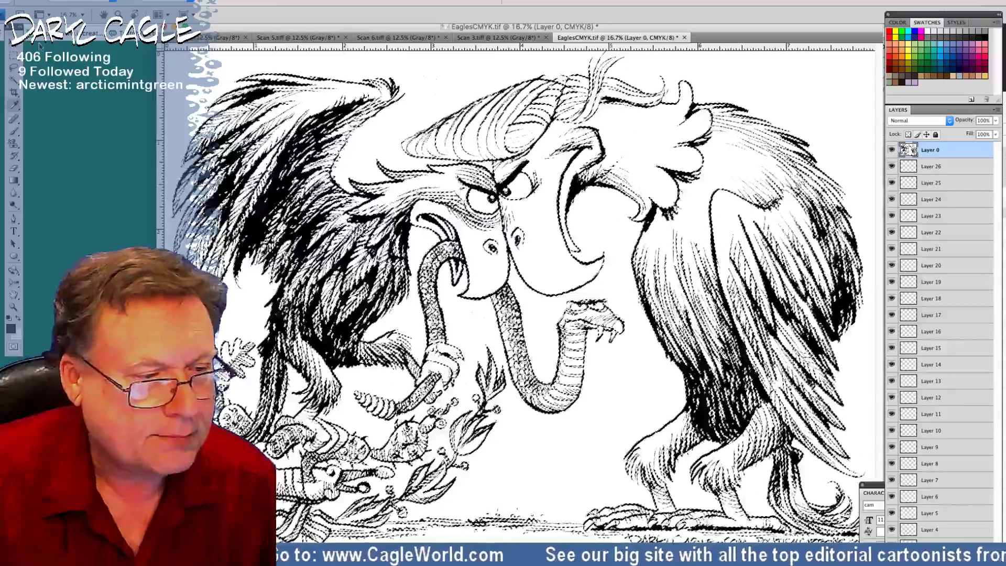
# Step: Fill the selected line art on Layer 0 with the foreground black
pyautogui.click(90, 1)
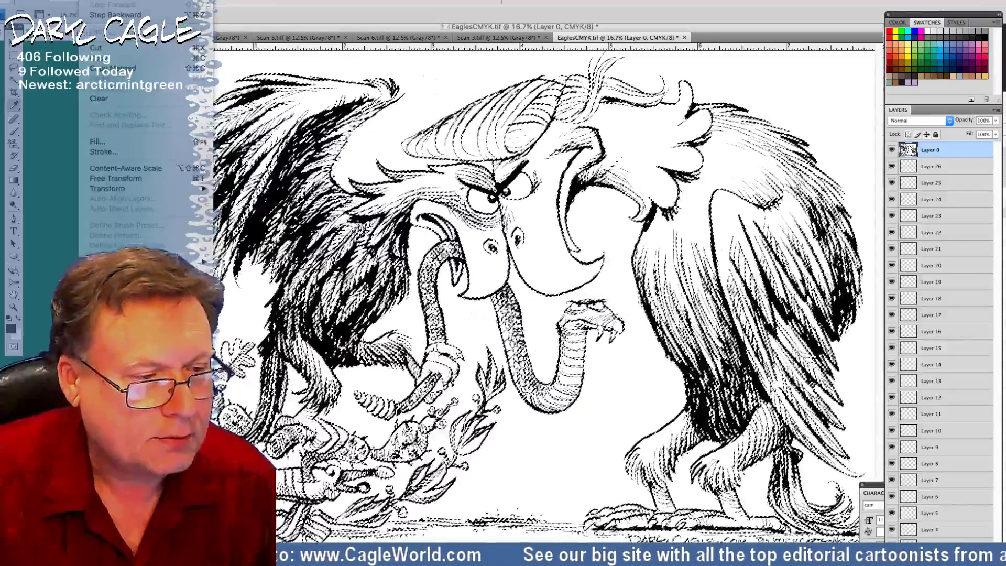
pyautogui.click(97, 143)
pyautogui.press('Return')
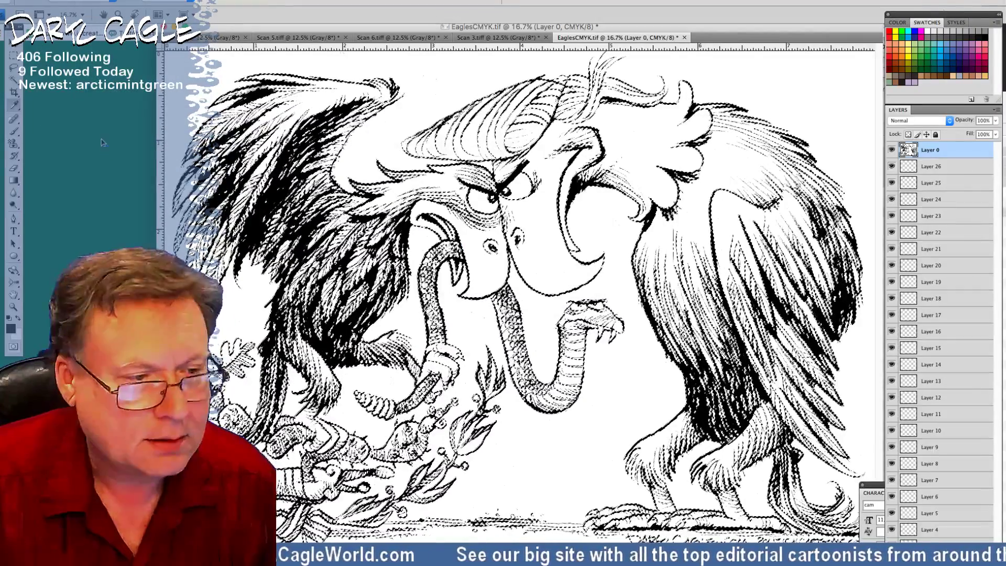
# Step: Invert the selection and delete the white areas around the line art on Layer 0
pyautogui.click(117, 0)
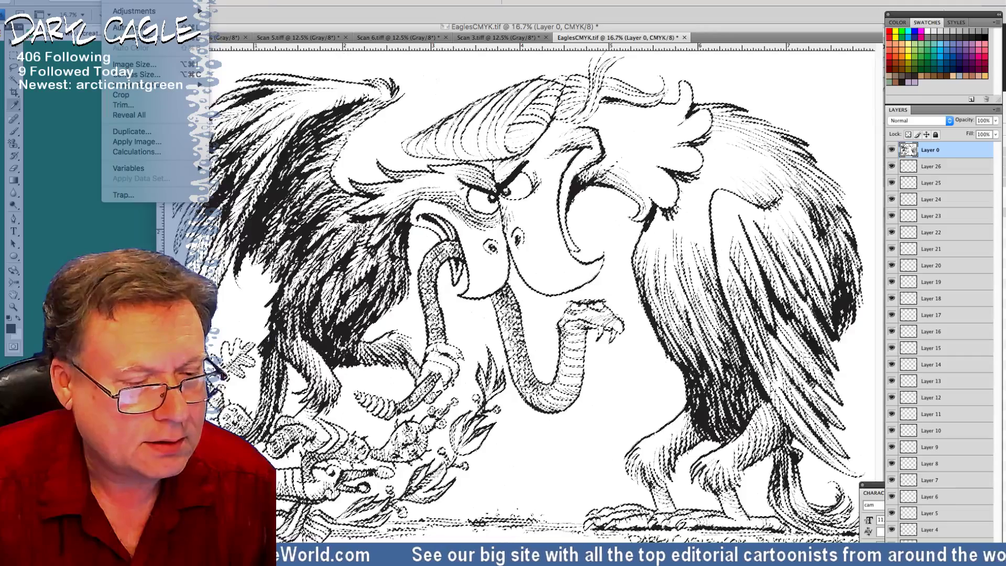
pyautogui.moveTo(89, 0)
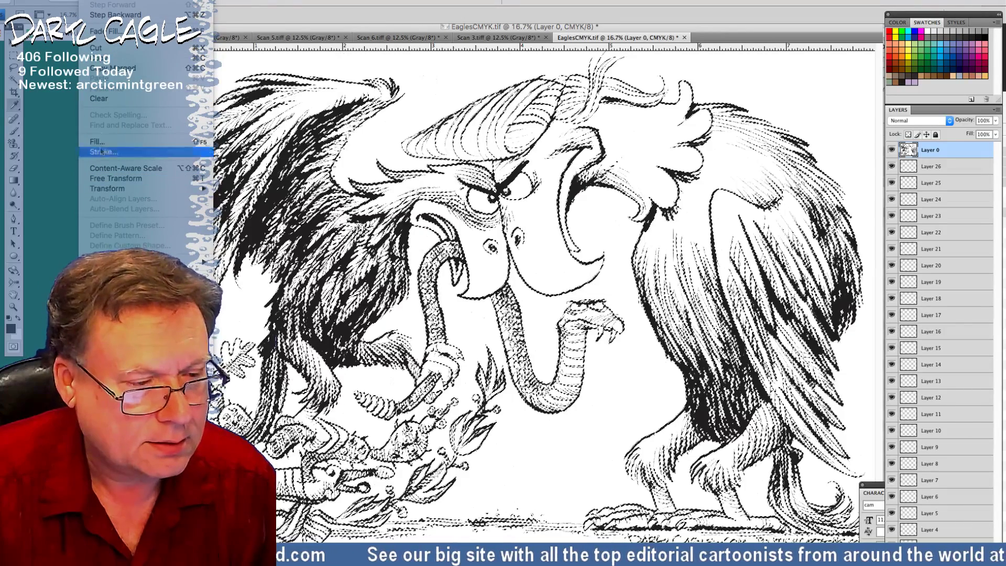
pyautogui.moveTo(175, 0)
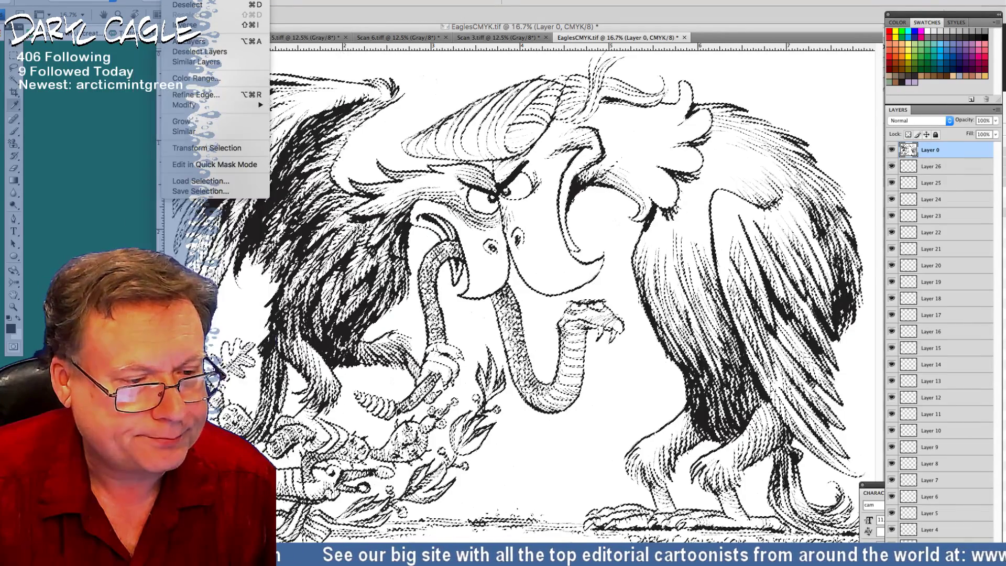
pyautogui.click(184, 25)
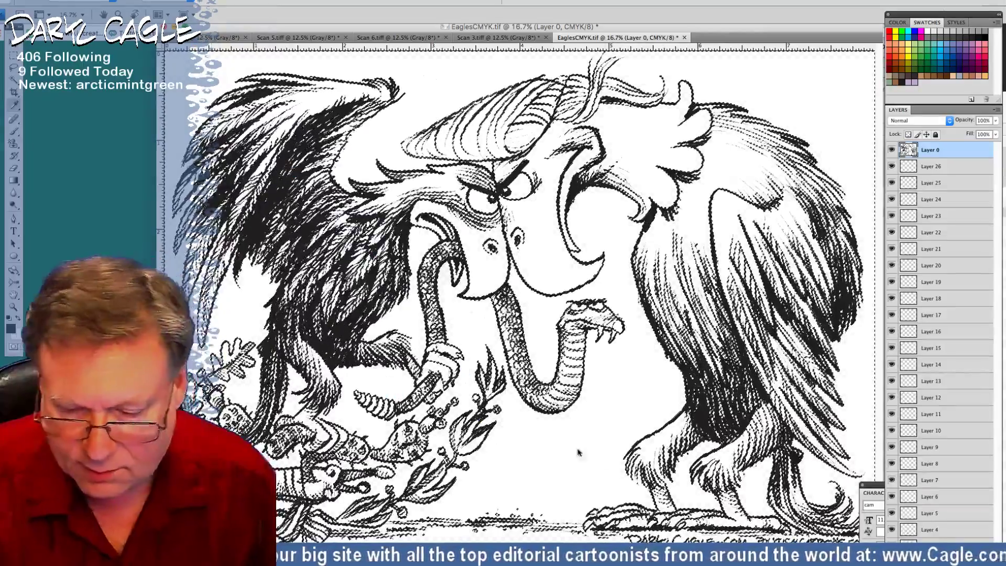
pyautogui.press('Delete')
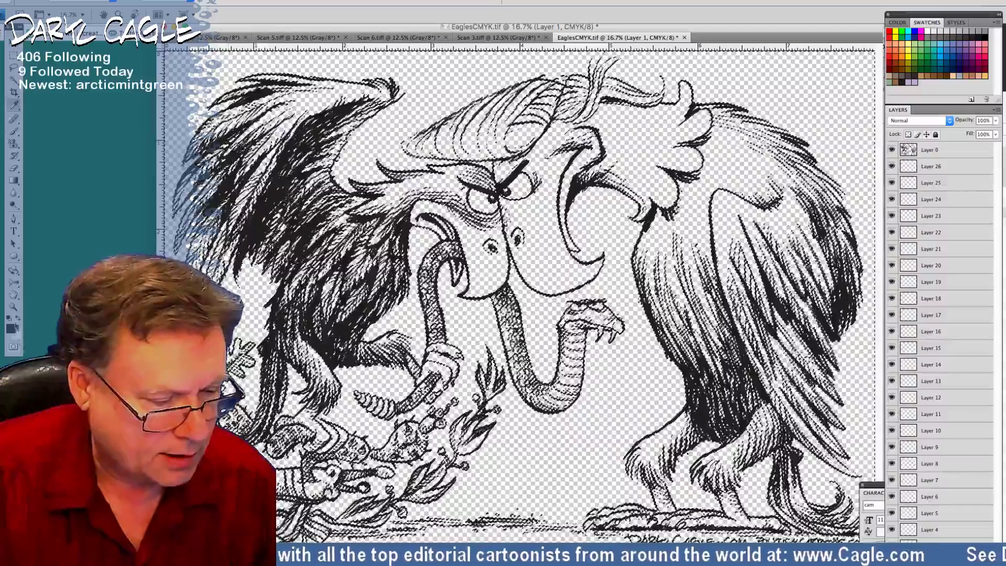
# Step: Make white the foreground color and fill Layer 1 with it in Normal mode at 100% opacity
pyautogui.click(18, 318)
pyautogui.click(11, 328)
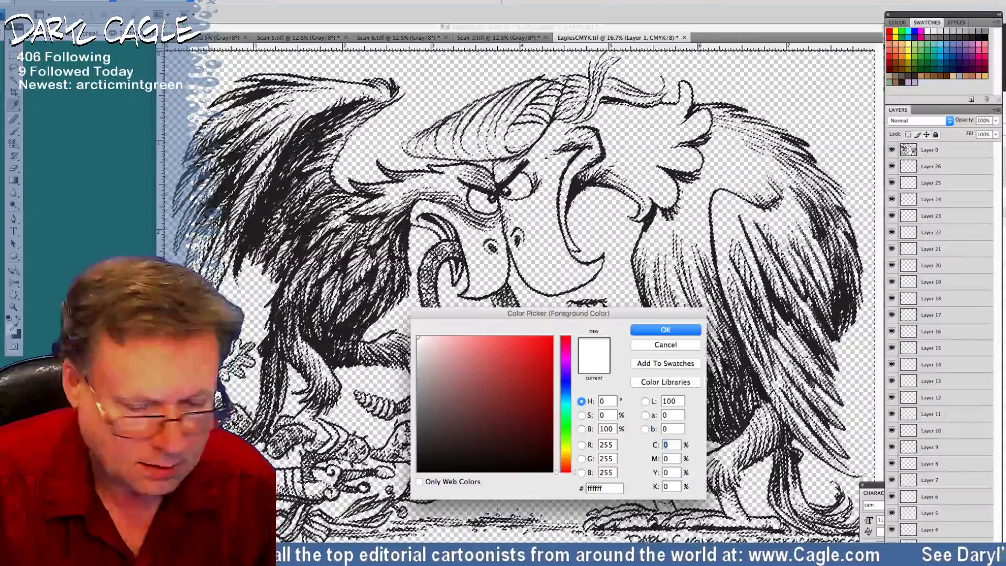
pyautogui.press('Return')
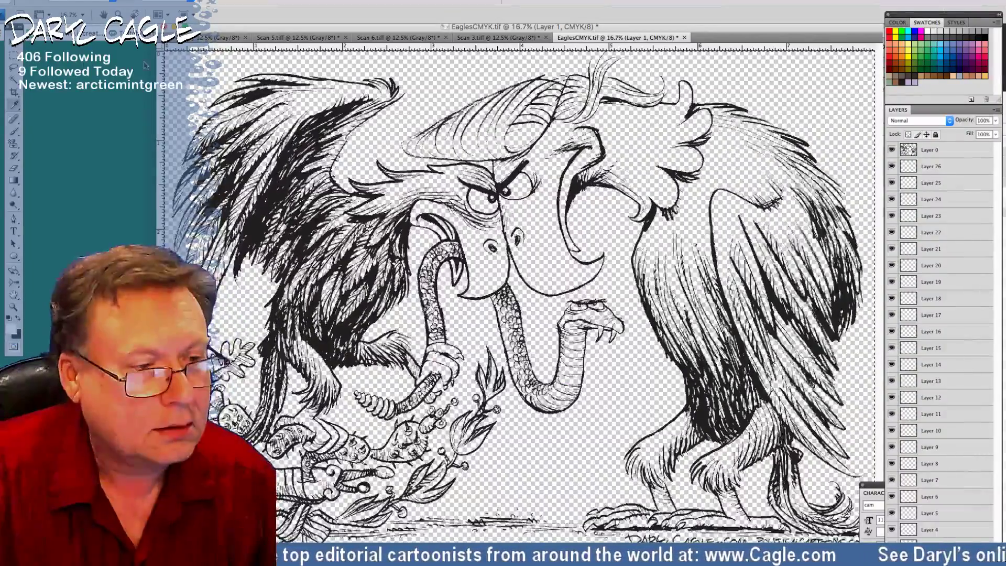
pyautogui.click(90, 1)
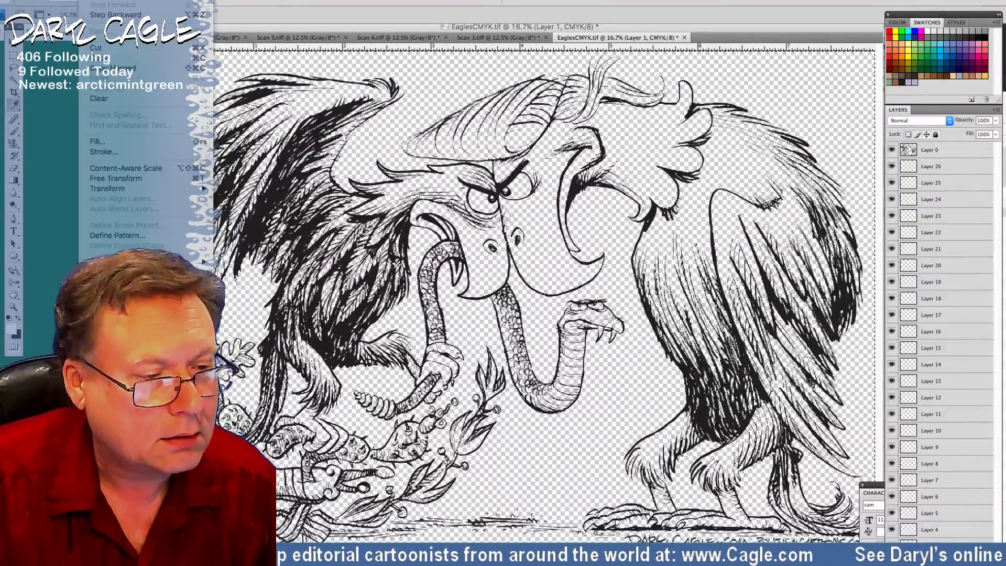
pyautogui.click(100, 142)
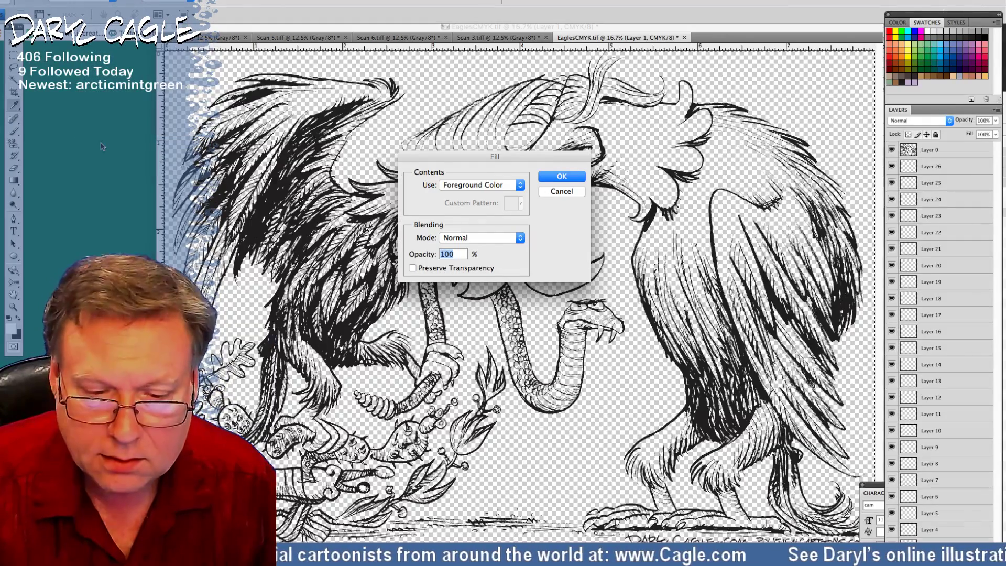
pyautogui.press('Return')
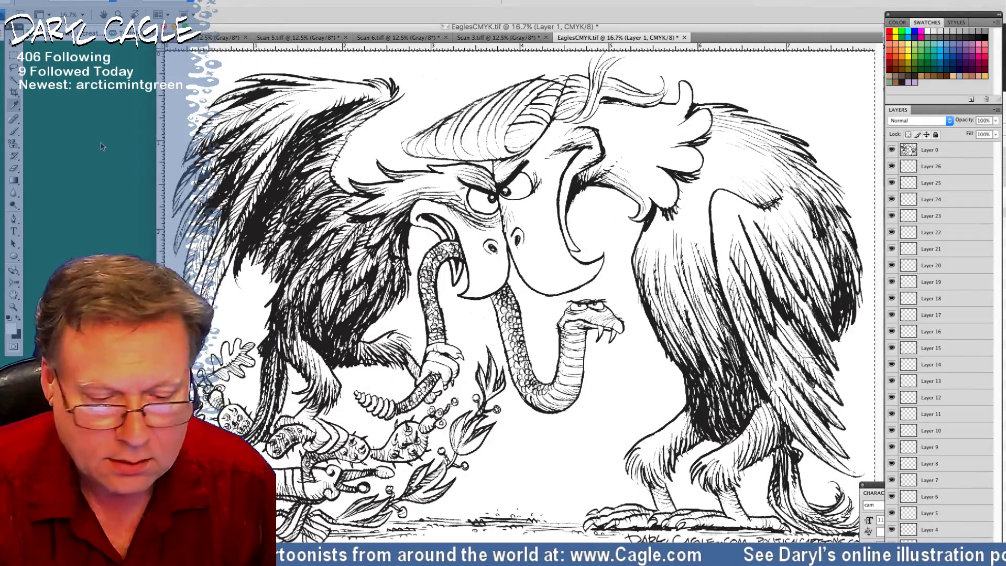
# Step: Return the foreground color to pure black ink with C 0, M 0, Y 0 and K 100
pyautogui.click(13, 132)
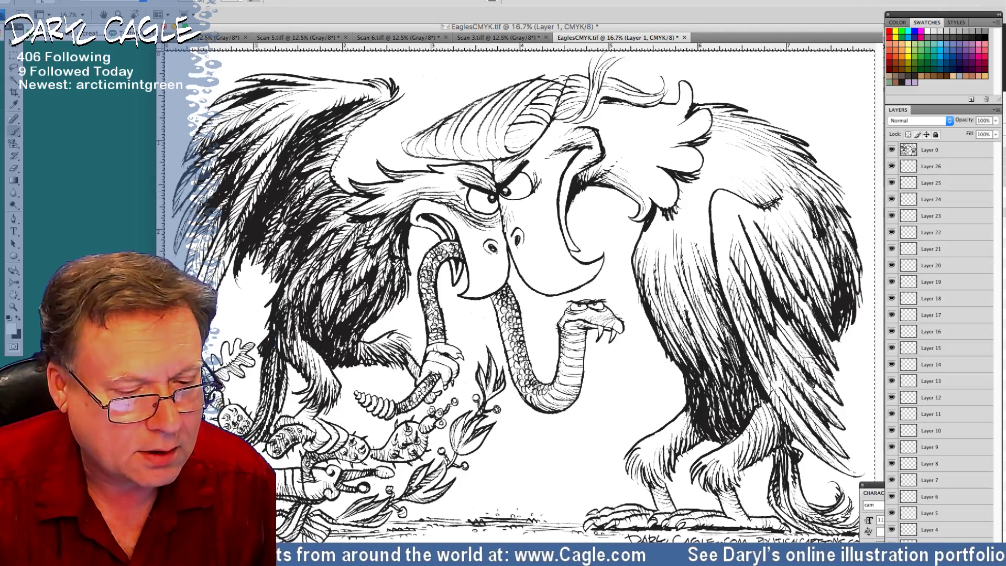
pyautogui.click(15, 106)
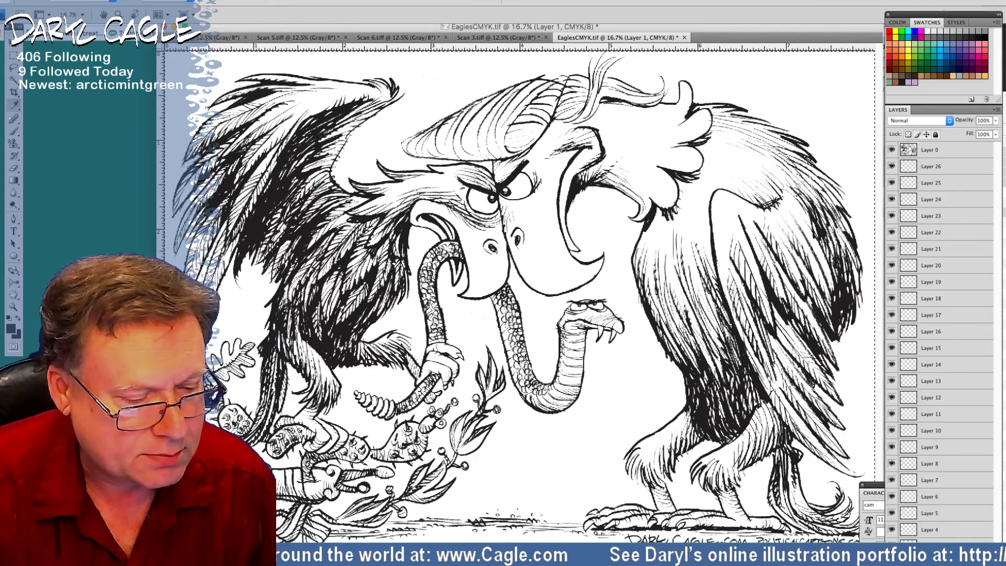
pyautogui.click(11, 330)
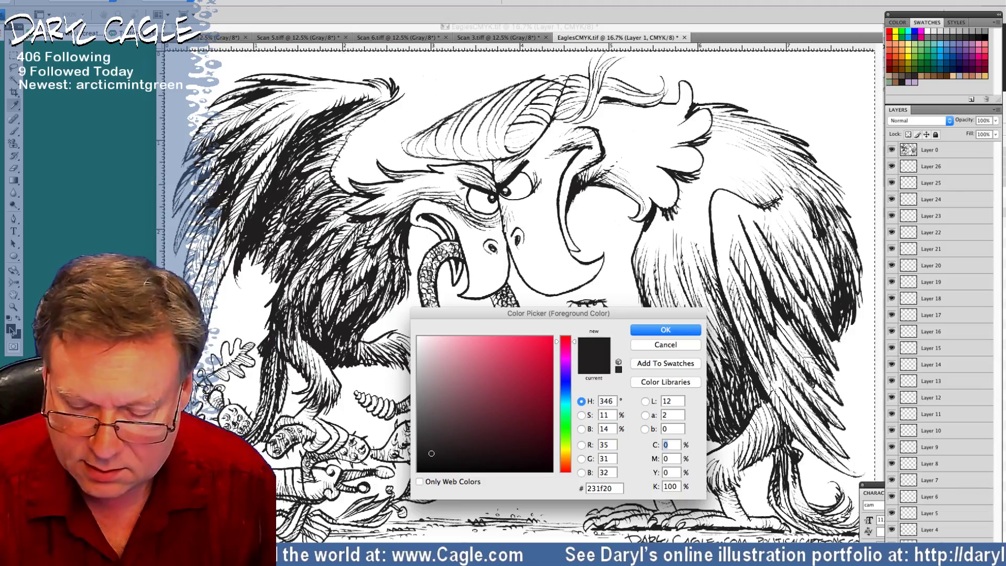
pyautogui.press('Return')
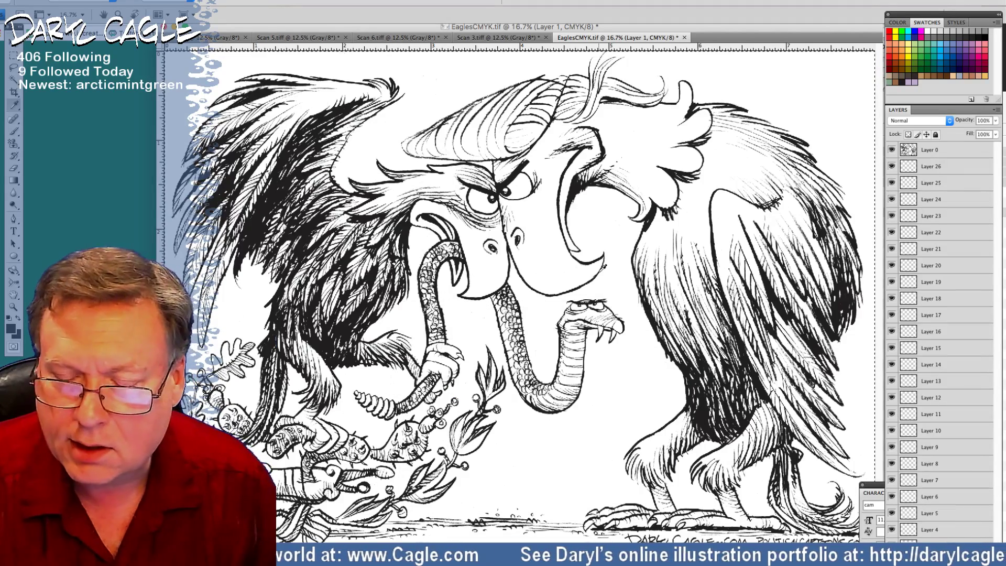
# Step: Set the blend mode of the line art on Layer 0 to Multiply and make Layer 2 the active layer
pyautogui.click(930, 152)
pyautogui.click(917, 121)
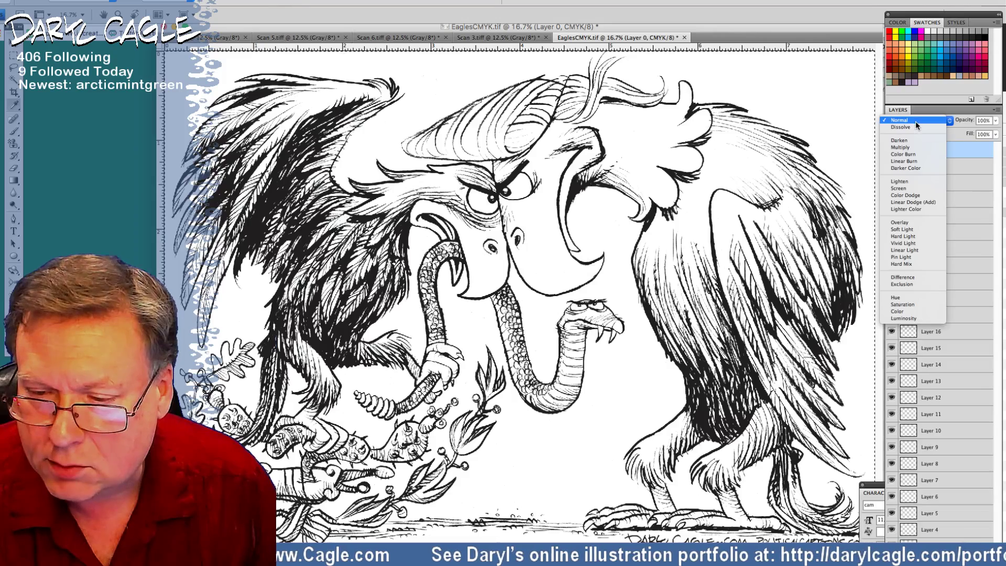
pyautogui.click(913, 148)
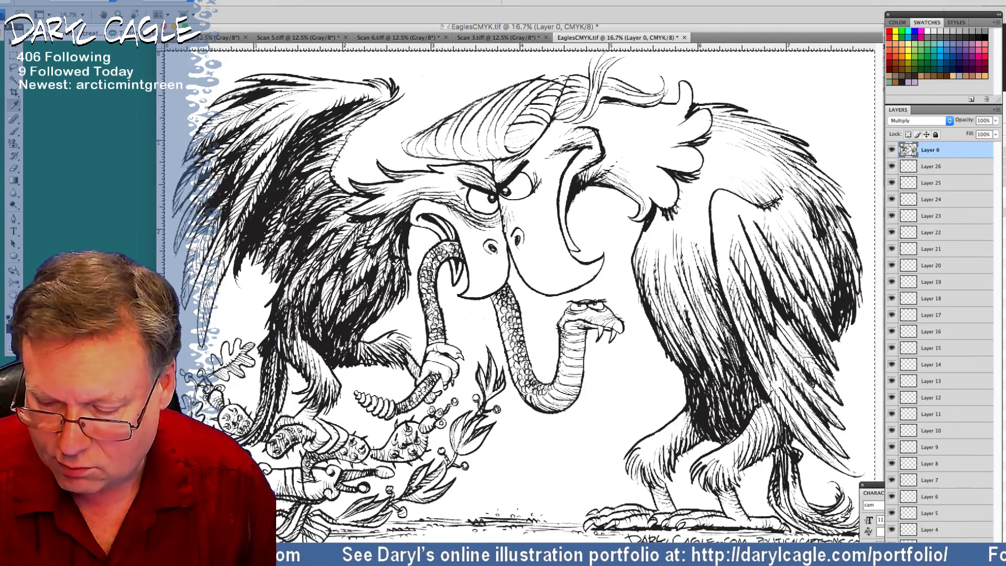
pyautogui.click(931, 562)
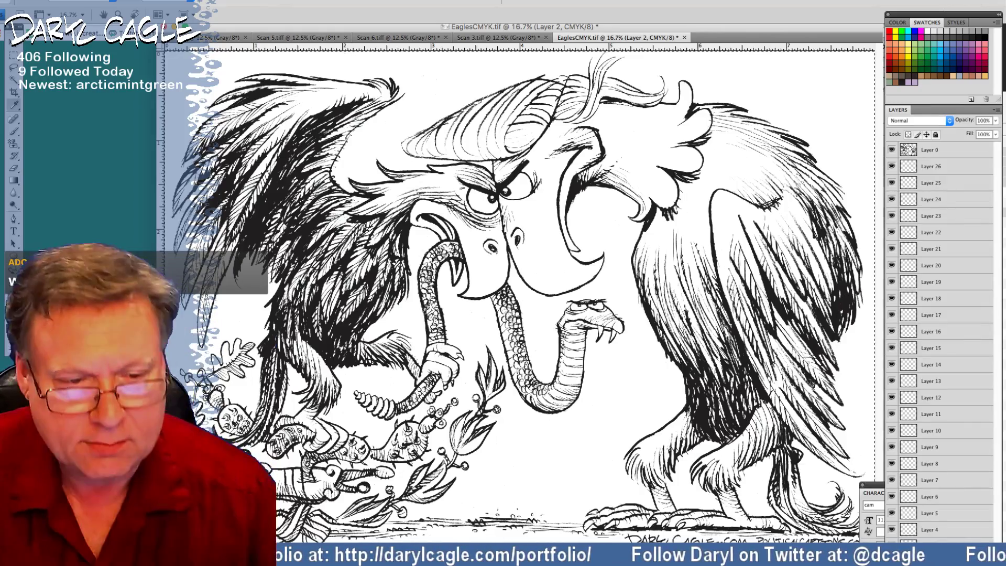
# Step: Reposition the document window slightly lower on the screen and close the Character panel
pyautogui.moveTo(560, 26); pyautogui.dragTo(535, 51)
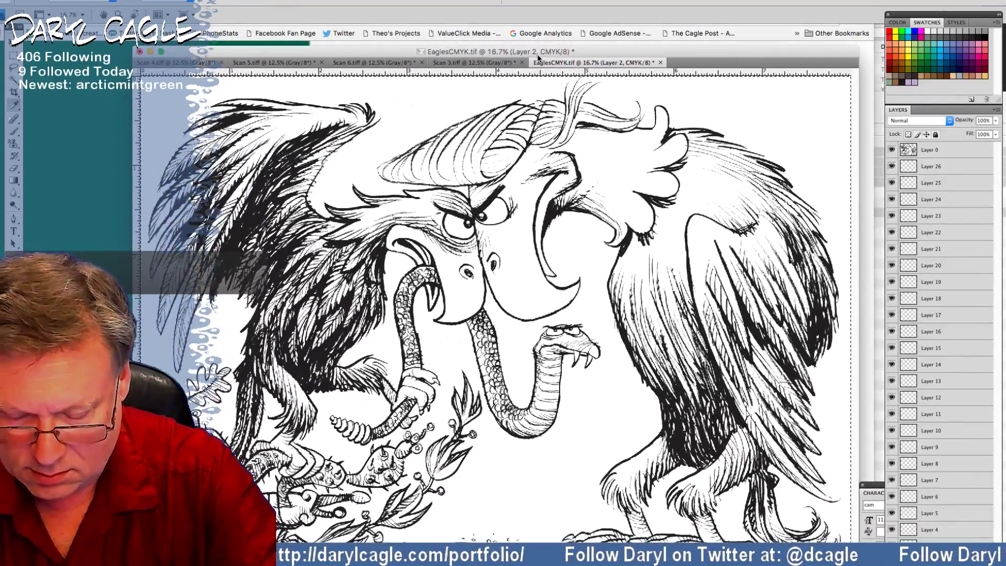
pyautogui.click(864, 487)
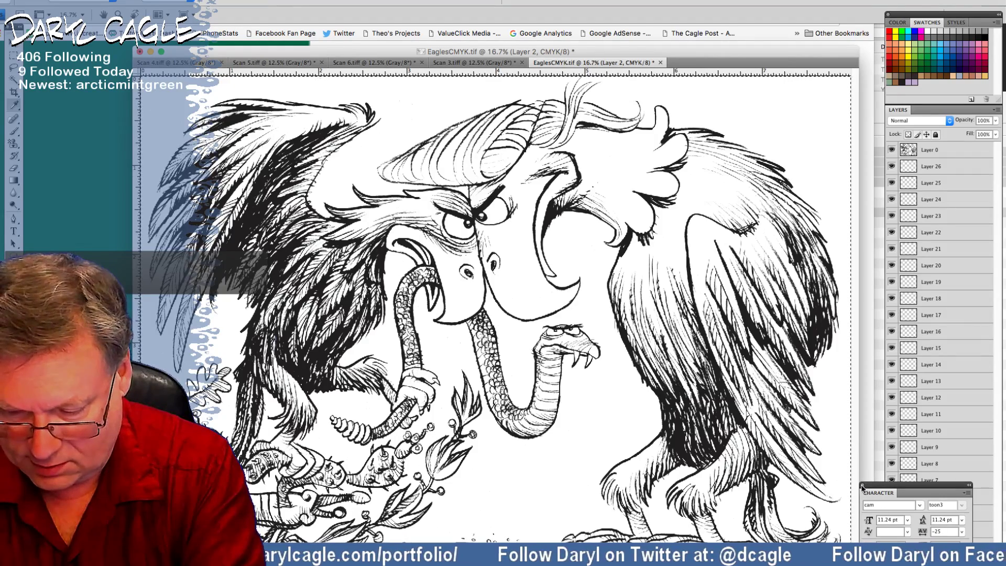
pyautogui.click(864, 486)
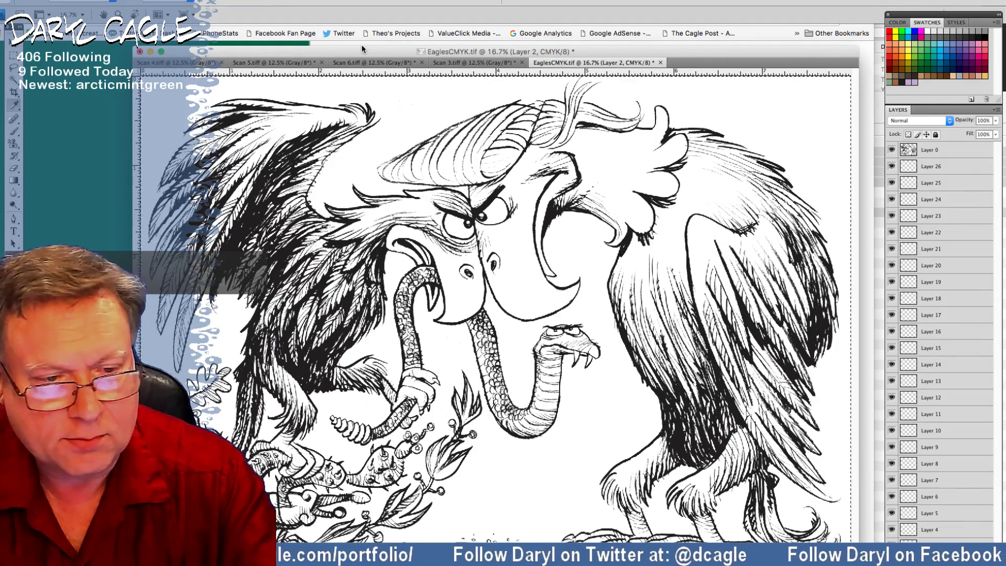
pyautogui.moveTo(362, 48); pyautogui.dragTo(386, 49)
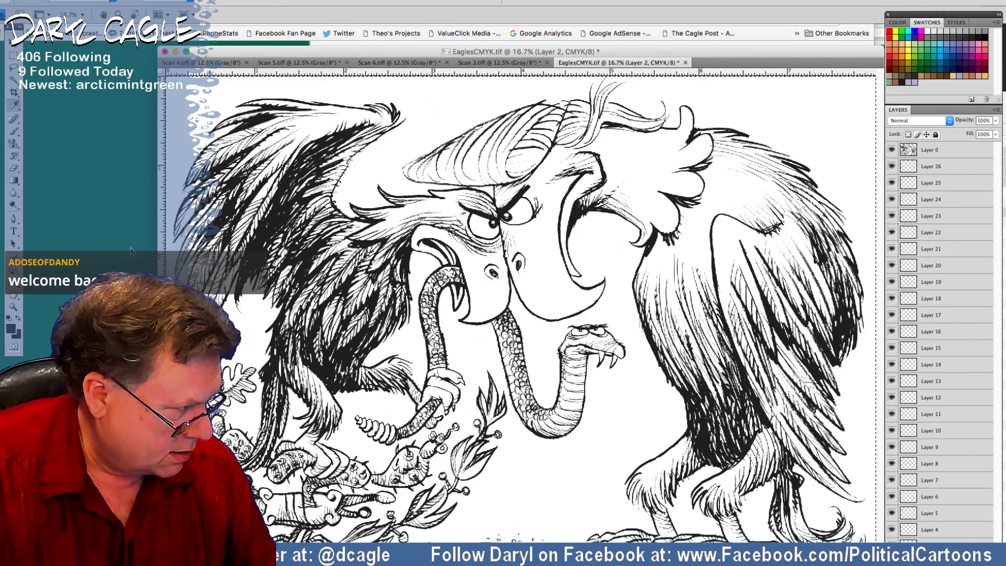
# Step: Look at the Mexican flag eagle reference in the browser, and return to the EaglesCMYK.tif drawing
pyautogui.press('super+Tab')
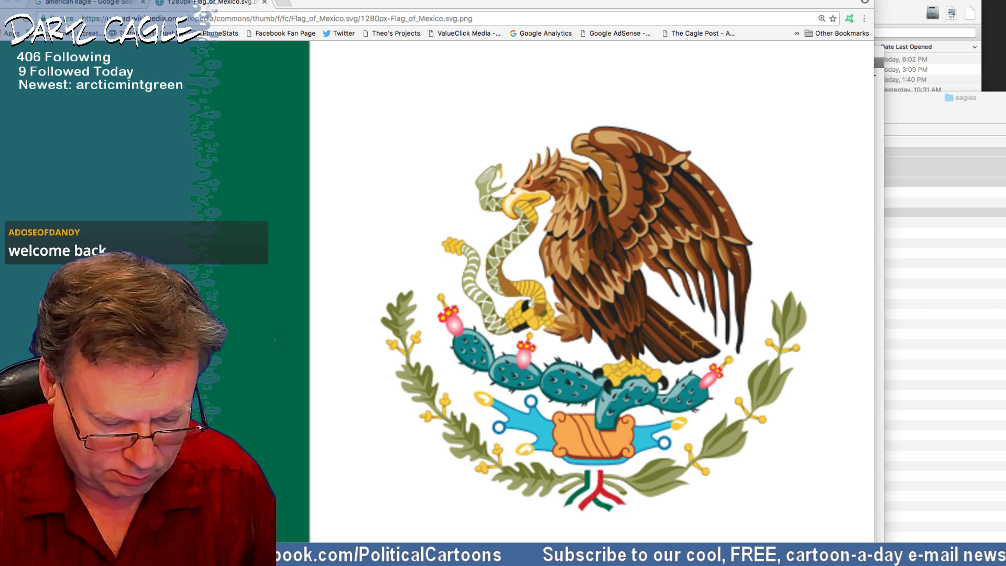
pyautogui.press('super+Tab')
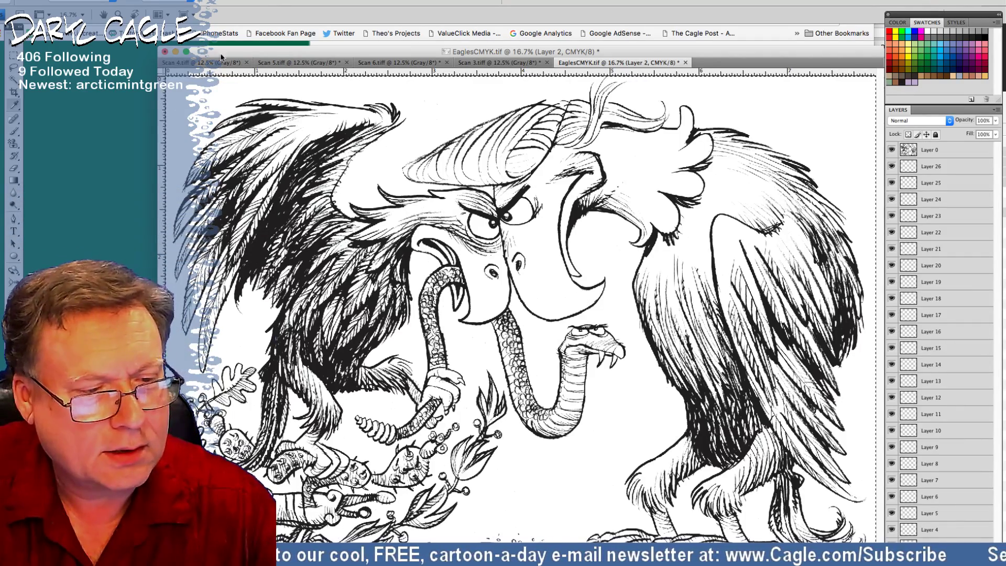
pyautogui.moveTo(240, 52); pyautogui.dragTo(231, 527)
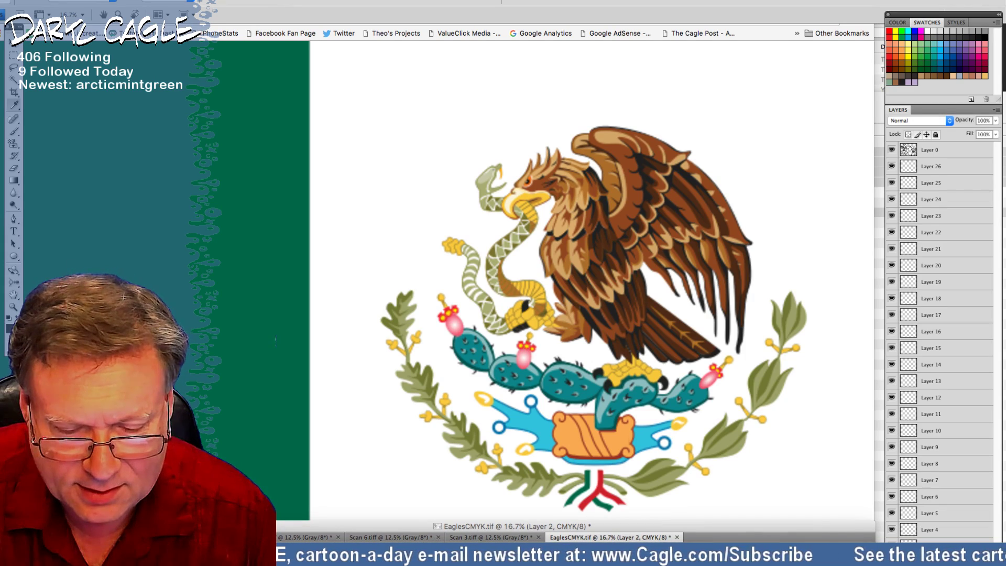
pyautogui.moveTo(231, 527); pyautogui.dragTo(231, 57)
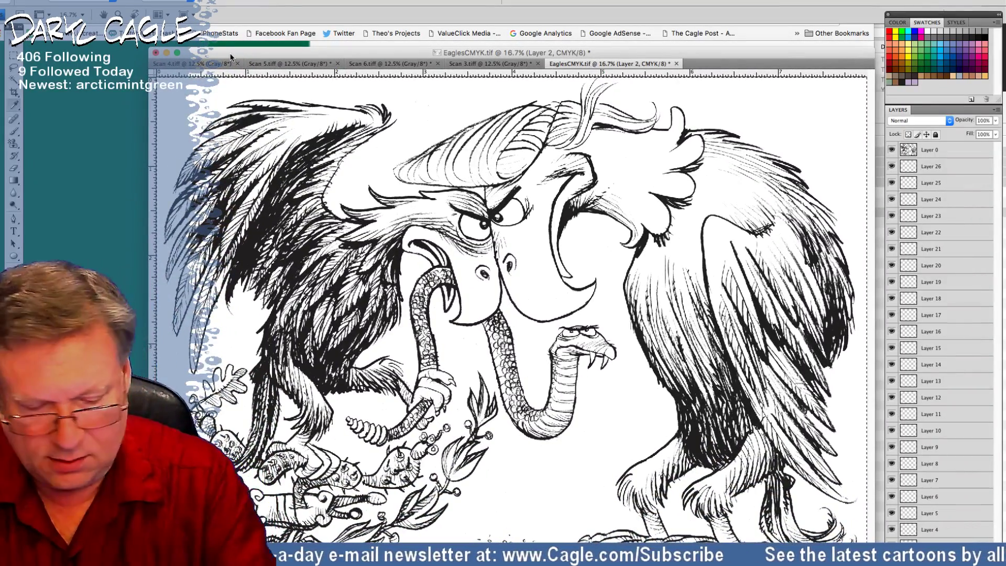
# Step: Resample the image to a resolution of 400 pixels/inch with Constrain Proportions enabled
pyautogui.click(14, 144)
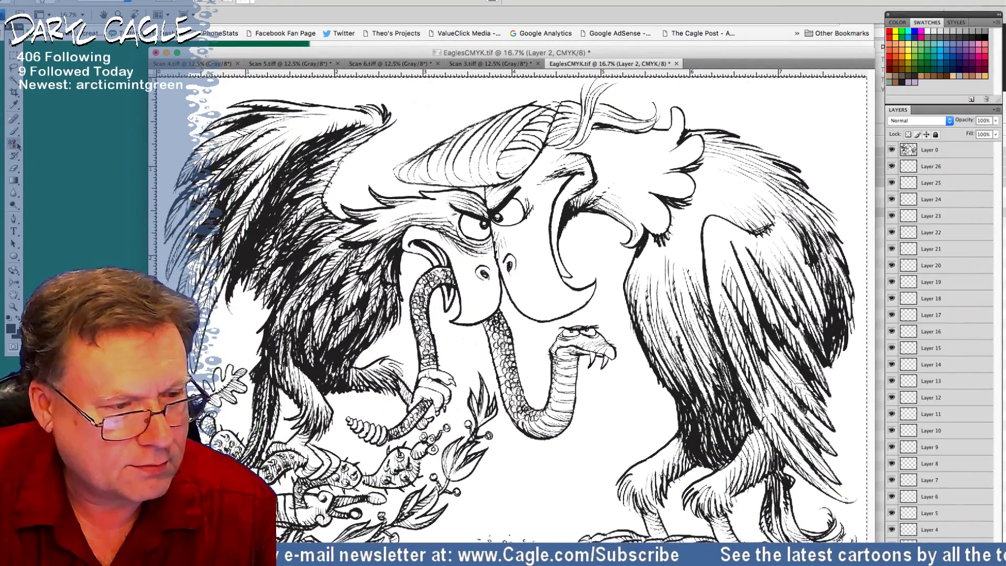
pyautogui.click(114, 0)
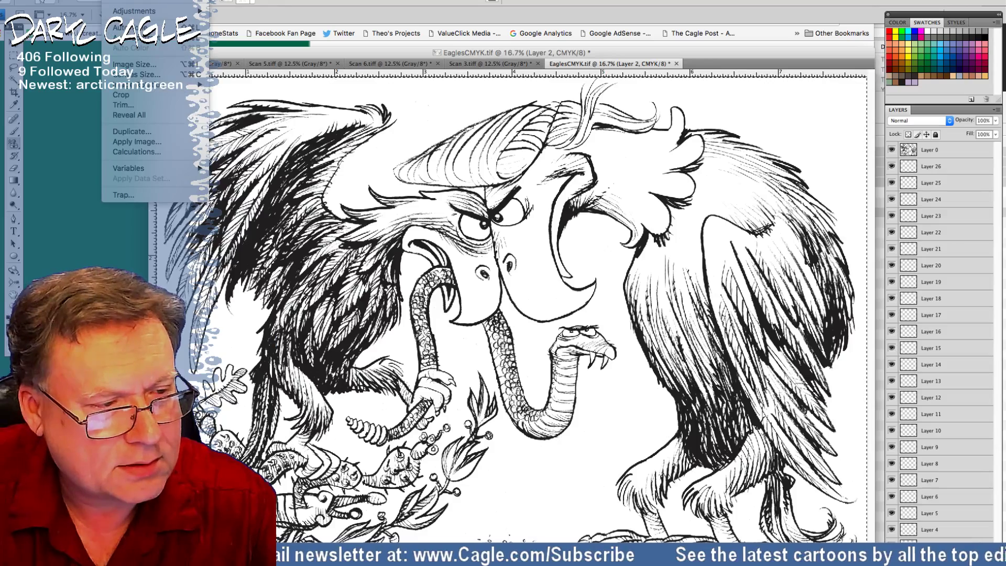
pyautogui.click(134, 64)
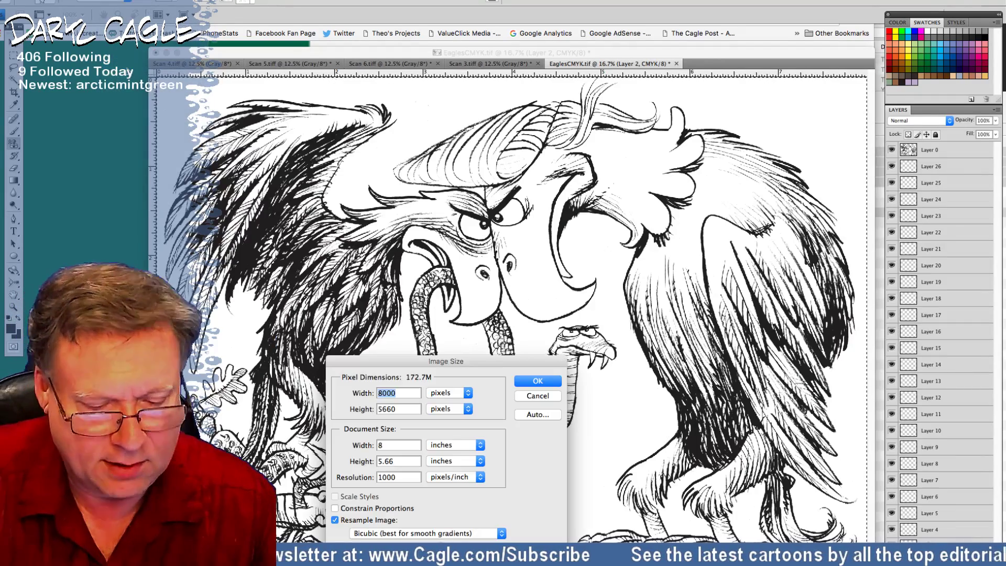
pyautogui.click(335, 508)
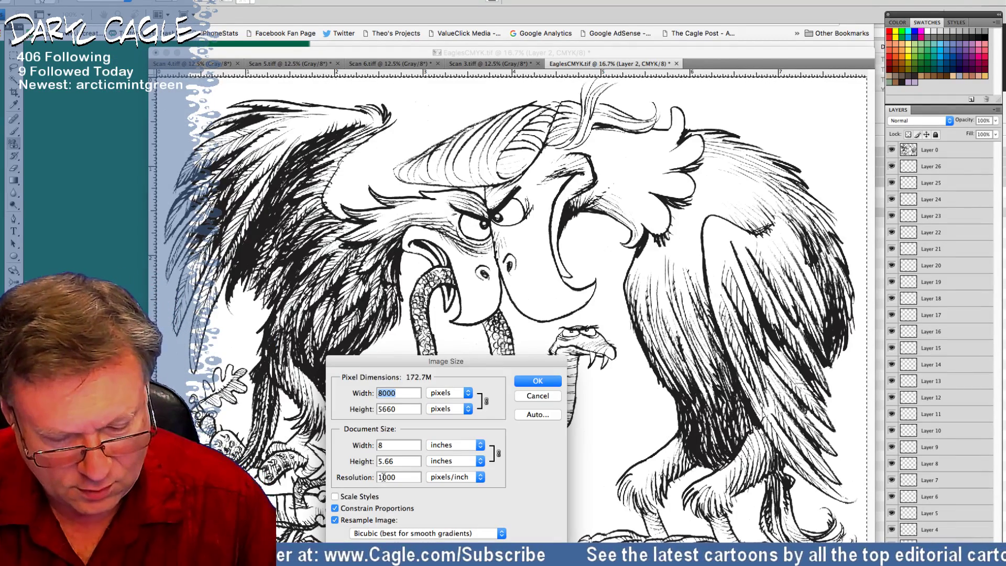
pyautogui.doubleClick(383, 477)
pyautogui.write('400')
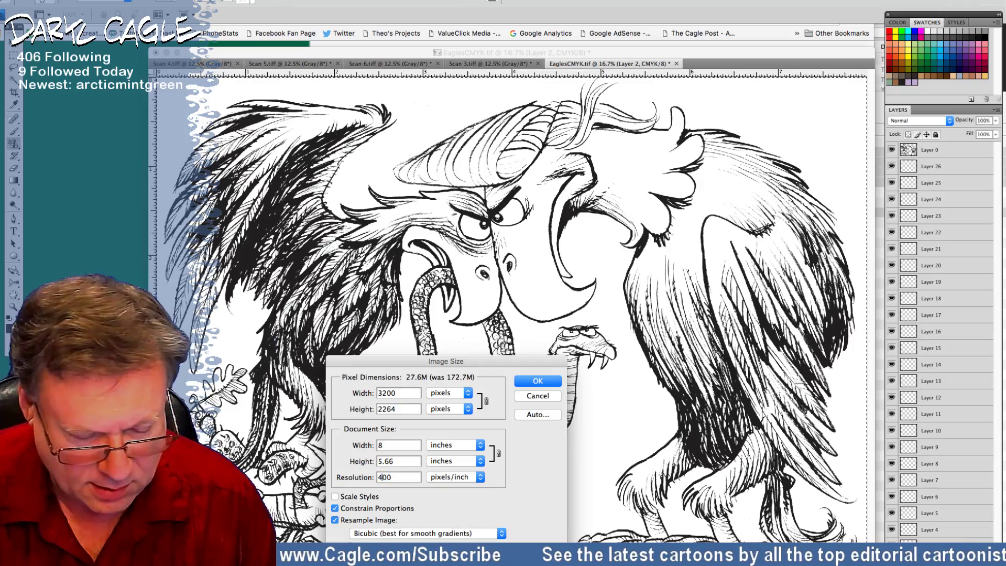
pyautogui.press('Return')
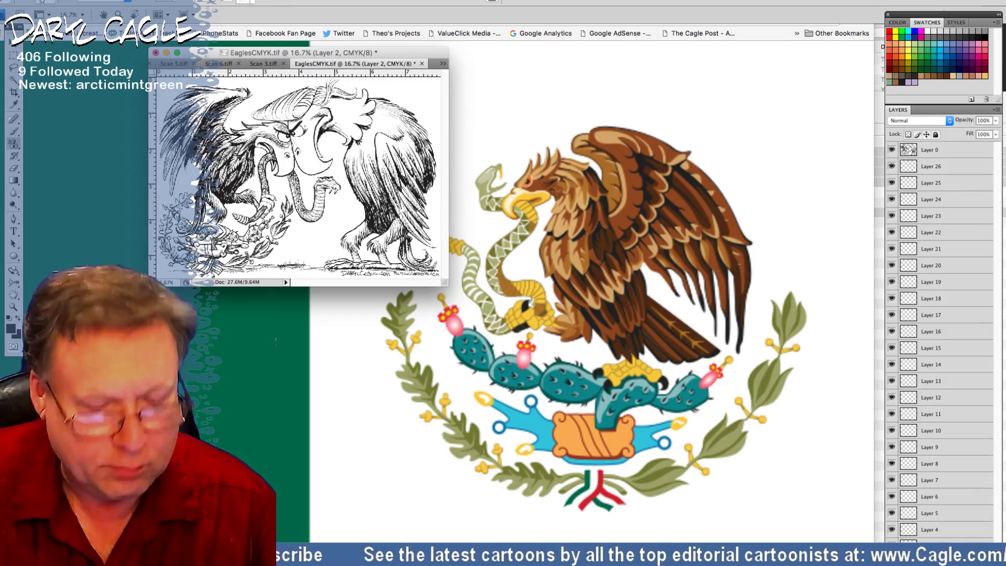
# Step: Zoom the resized drawing to 33.3% and reposition its window over the reference image
pyautogui.press('super+equal')
pyautogui.press('super+equal')
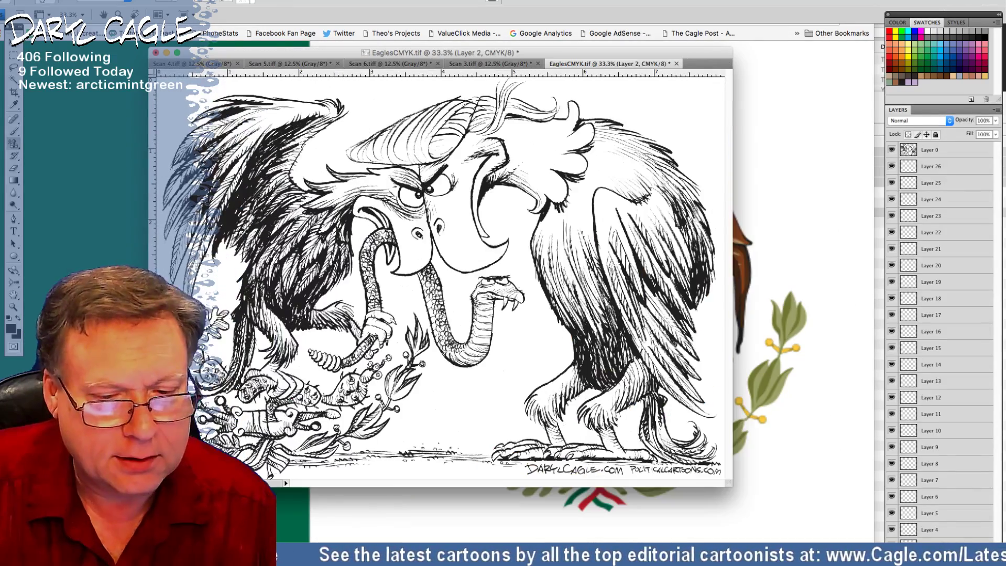
pyautogui.press('super+equal')
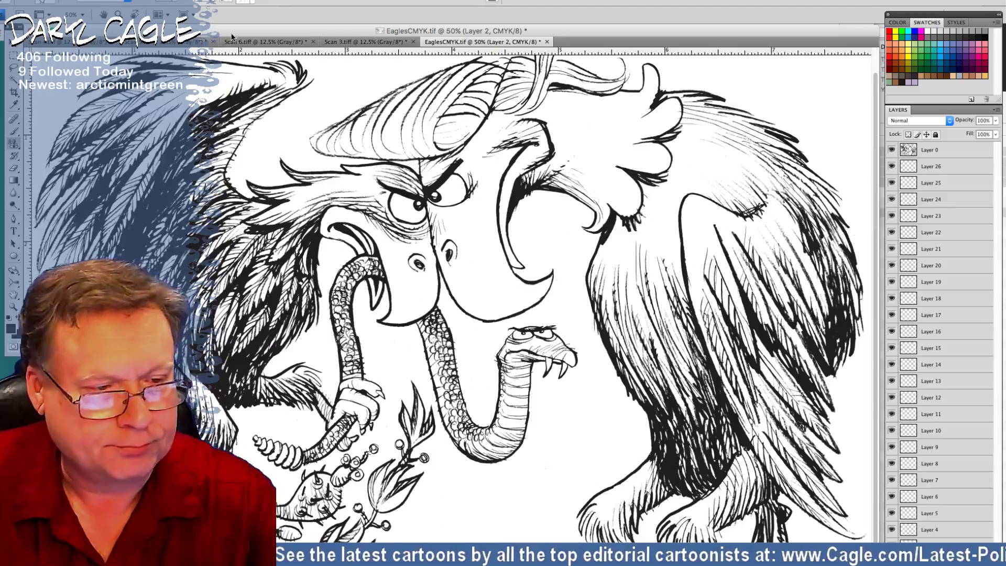
pyautogui.moveTo(232, 29); pyautogui.dragTo(254, 24)
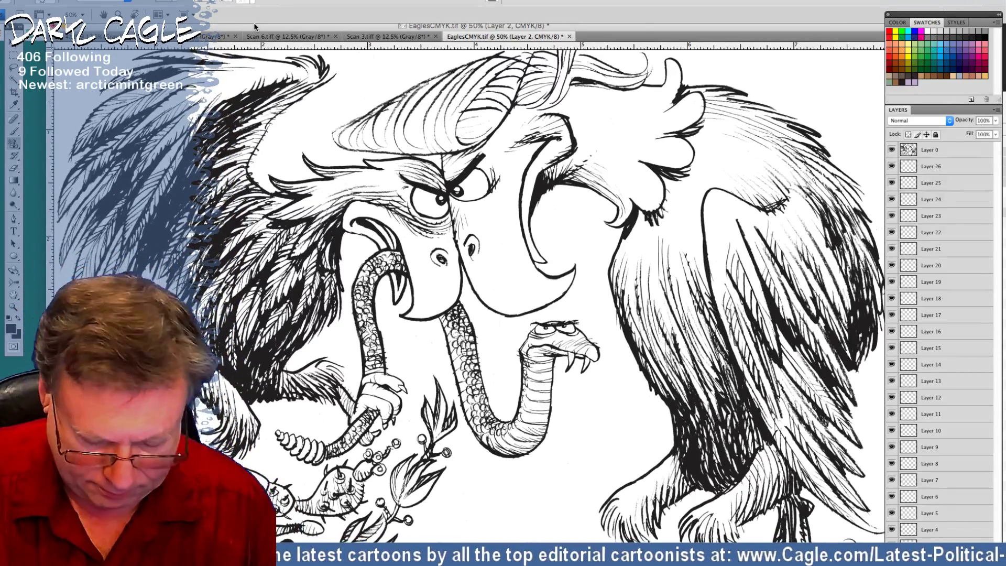
pyautogui.press('super+minus')
pyautogui.press('super+minus')
pyautogui.press('super+equal')
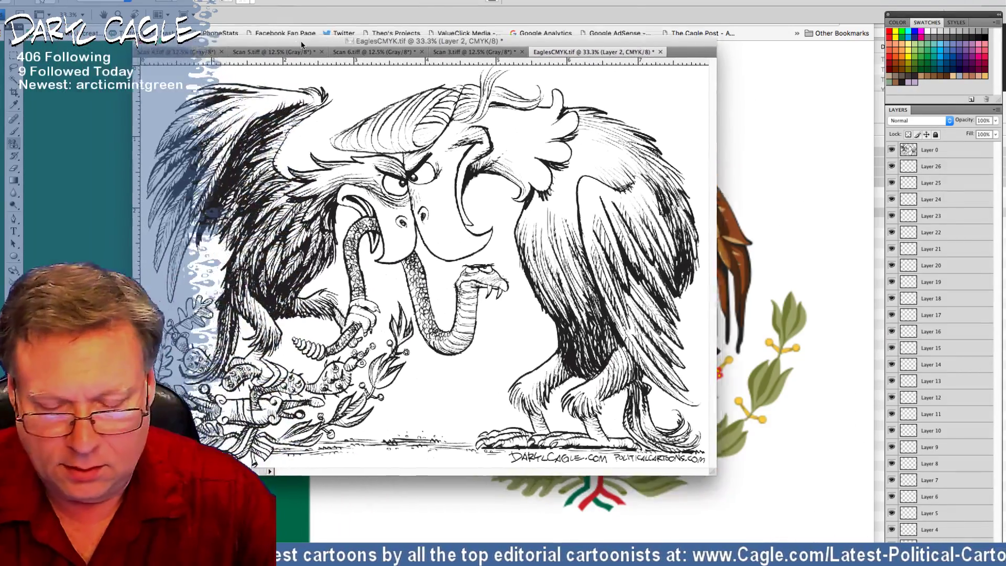
# Step: Paint a light blue speckled pattern across the lower half of the background behind the eagles on Layer 2
pyautogui.moveTo(301, 45); pyautogui.dragTo(314, 36)
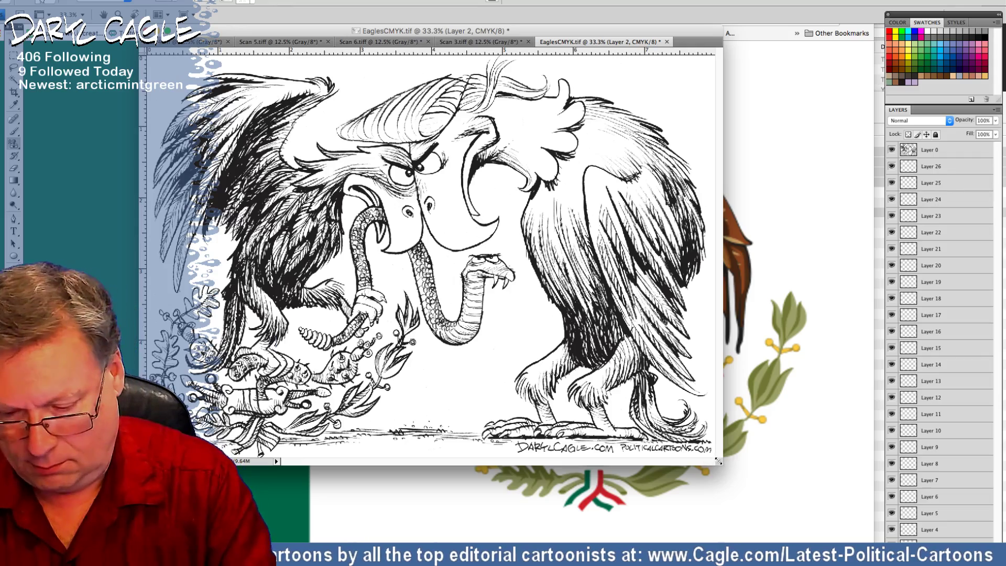
pyautogui.moveTo(793, 520); pyautogui.dragTo(874, 540)
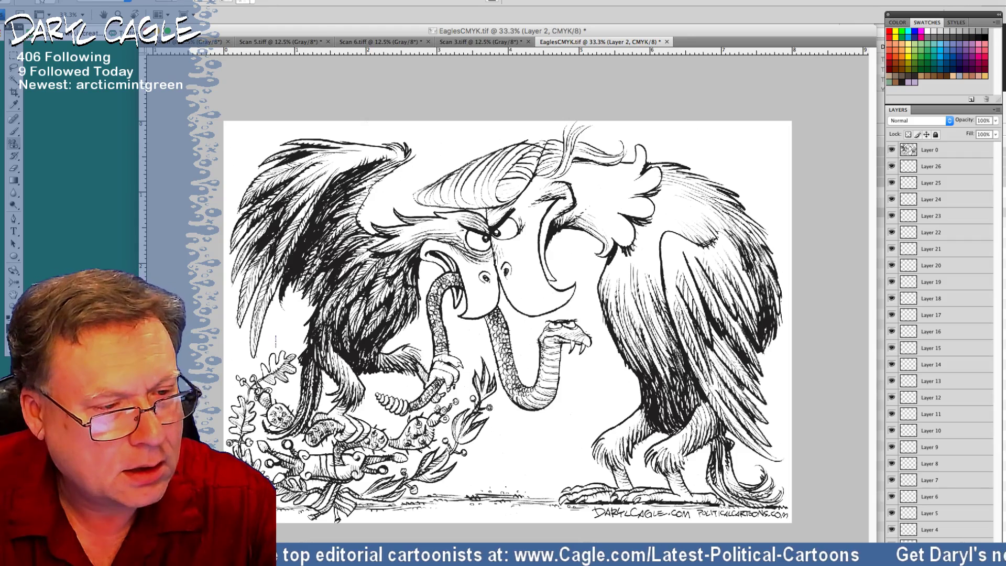
pyautogui.click(254, 2)
pyautogui.click(280, 53)
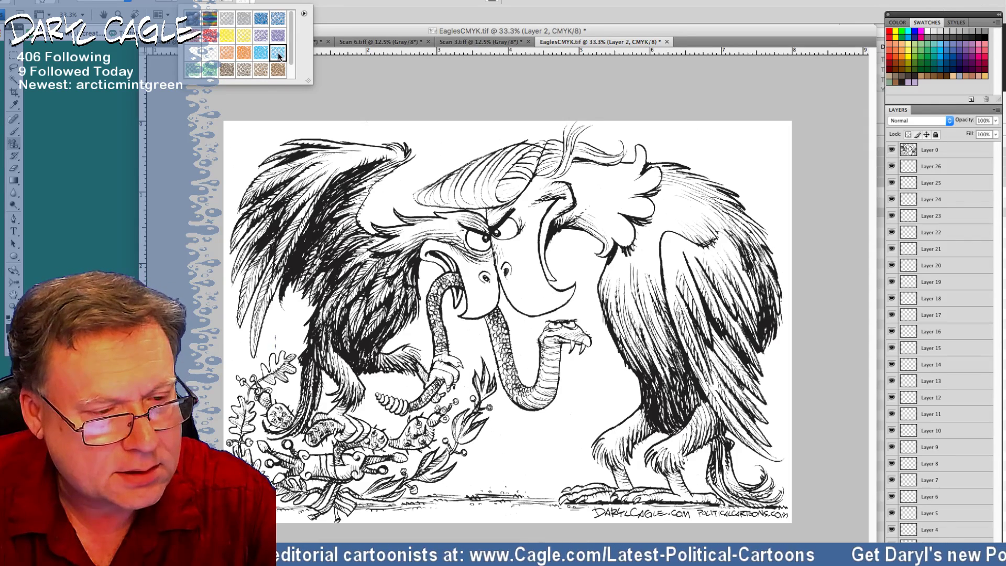
pyautogui.doubleClick(279, 55)
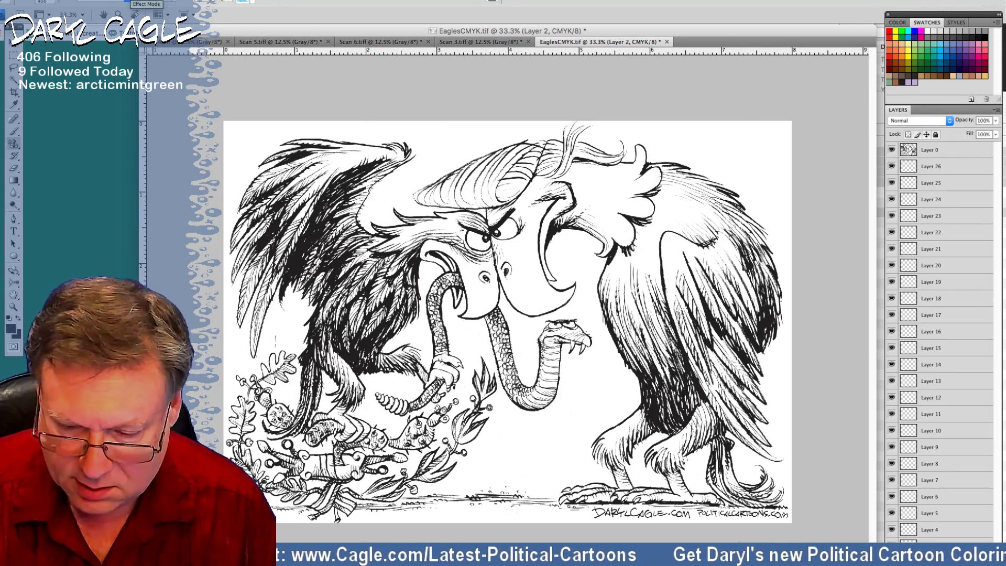
pyautogui.moveTo(279, 461)
pyautogui.mouseDown()
pyautogui.moveTo(288, 410)
pyautogui.moveTo(276, 384)
pyautogui.moveTo(295, 320)
pyautogui.moveTo(468, 355)
pyautogui.moveTo(519, 403)
pyautogui.moveTo(587, 346)
pyautogui.moveTo(559, 387)
pyautogui.moveTo(539, 453)
pyautogui.moveTo(452, 478)
pyautogui.moveTo(377, 466)
pyautogui.moveTo(744, 451)
pyautogui.moveTo(734, 363)
pyautogui.moveTo(753, 460)
pyautogui.moveTo(617, 301)
pyautogui.moveTo(587, 287)
pyautogui.moveTo(421, 312)
pyautogui.moveTo(332, 310)
pyautogui.moveTo(303, 338)
pyautogui.moveTo(275, 440)
pyautogui.moveTo(341, 364)
pyautogui.moveTo(406, 399)
pyautogui.moveTo(451, 461)
pyautogui.moveTo(467, 419)
pyautogui.moveTo(621, 407)
pyautogui.moveTo(629, 453)
pyautogui.moveTo(708, 469)
pyautogui.moveTo(747, 443)
pyautogui.moveTo(724, 369)
pyautogui.moveTo(584, 471)
pyautogui.moveTo(388, 469)
pyautogui.mouseUp()
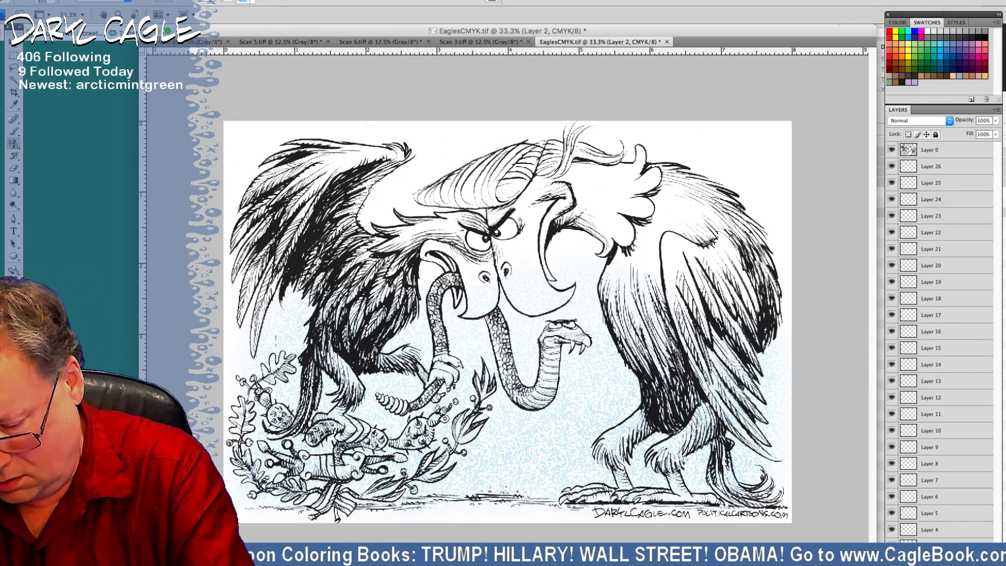
# Step: Shrink the browser window with the Mexican flag reference into the upper-left corner of the desktop, and place the drawing window beside it
pyautogui.moveTo(873, 563); pyautogui.dragTo(712, 457)
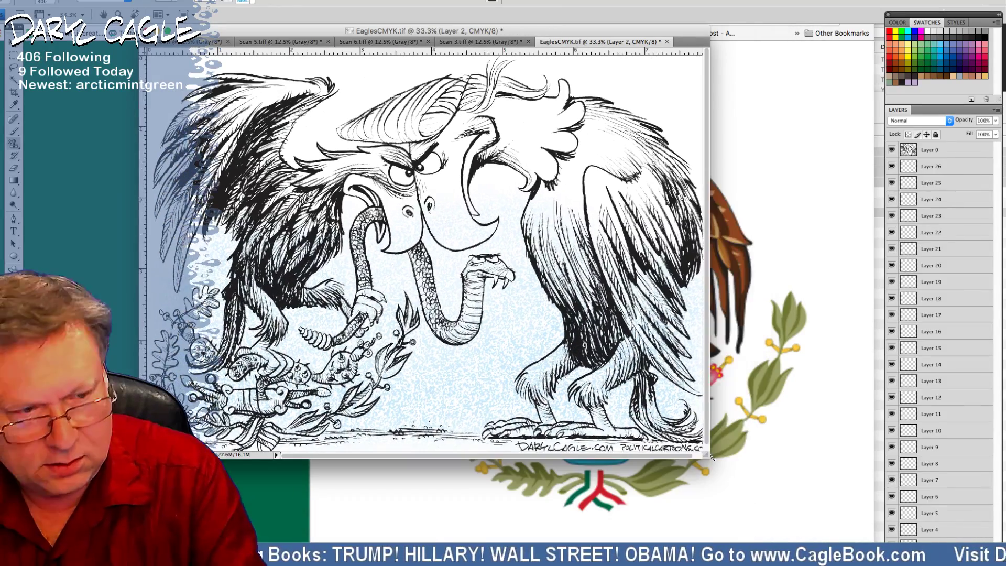
pyautogui.moveTo(282, 36); pyautogui.dragTo(463, 178)
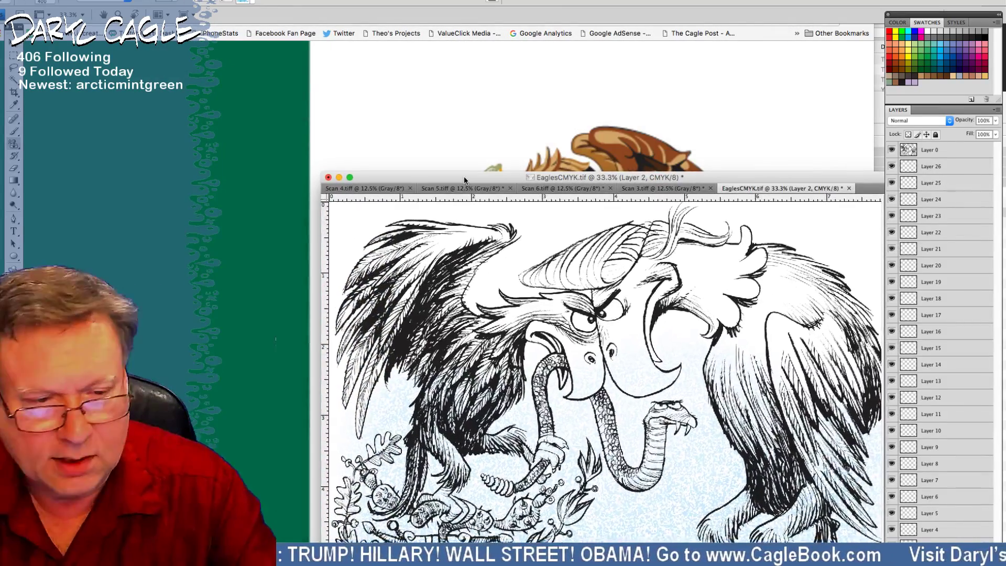
pyautogui.click(257, 153)
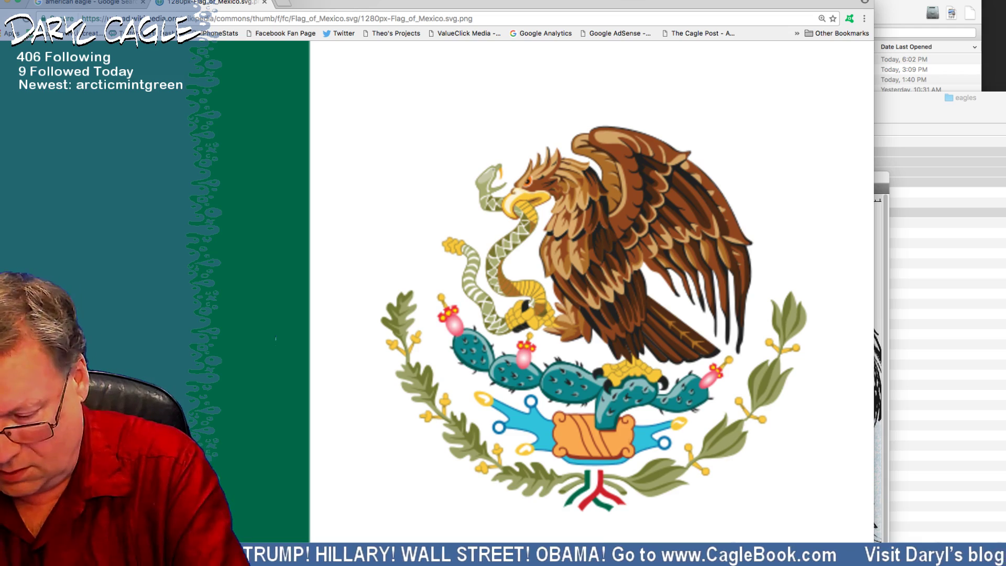
pyautogui.moveTo(873, 540); pyautogui.dragTo(261, 313)
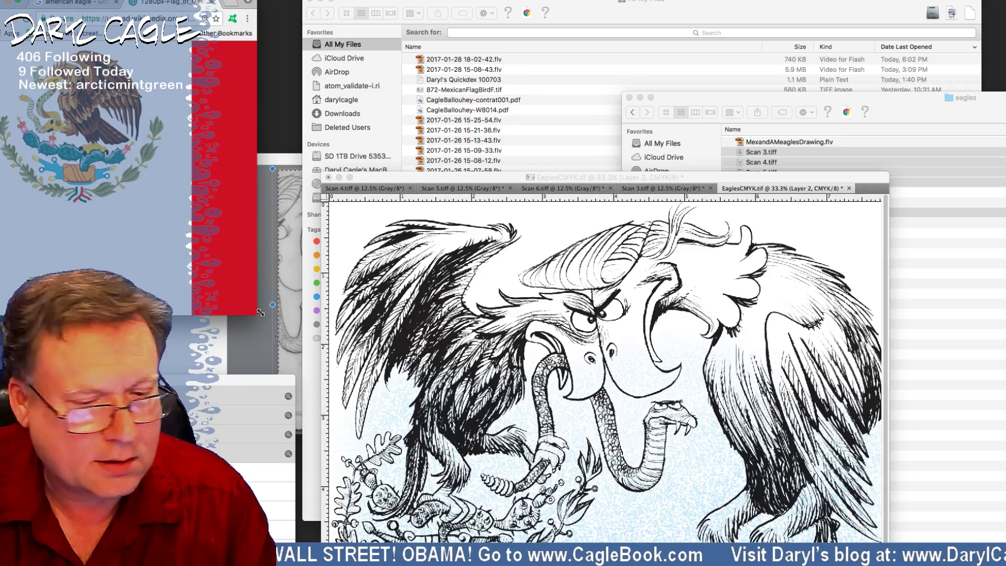
pyautogui.moveTo(427, 178); pyautogui.dragTo(396, 137)
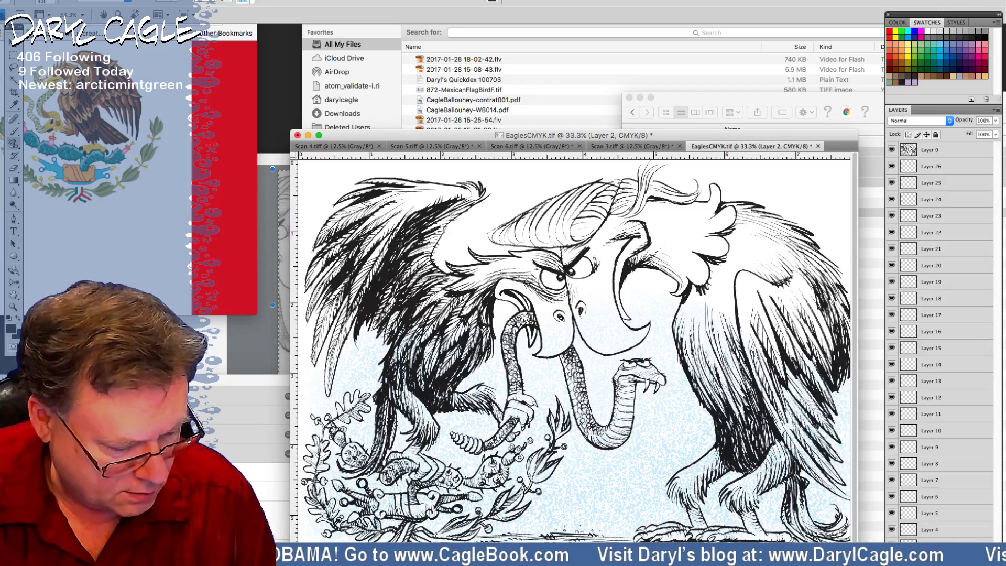
# Step: Close both open Finder windows and quit the other application still open behind the drawing
pyautogui.press('super+Tab')
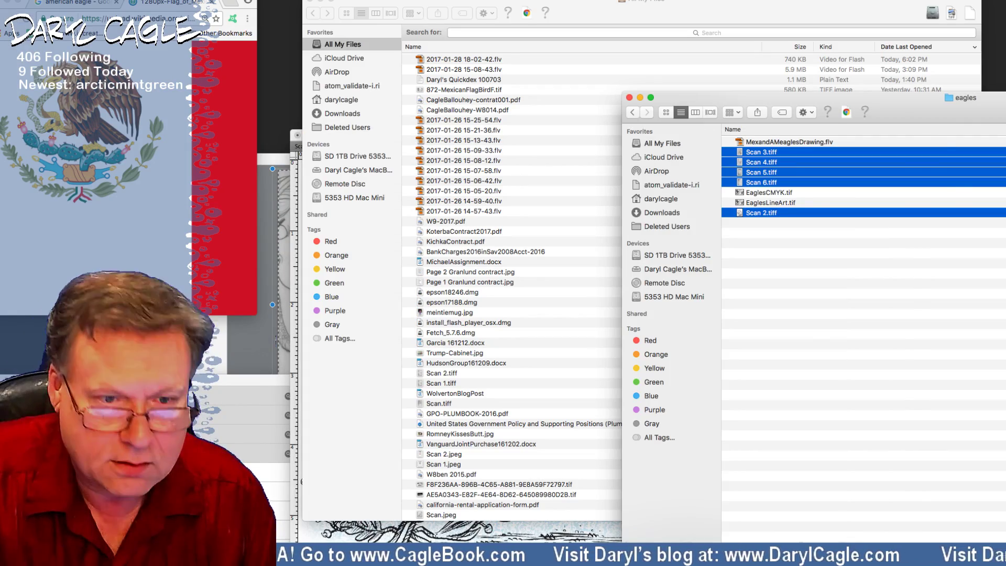
pyautogui.press('super+w')
pyautogui.press('super+w')
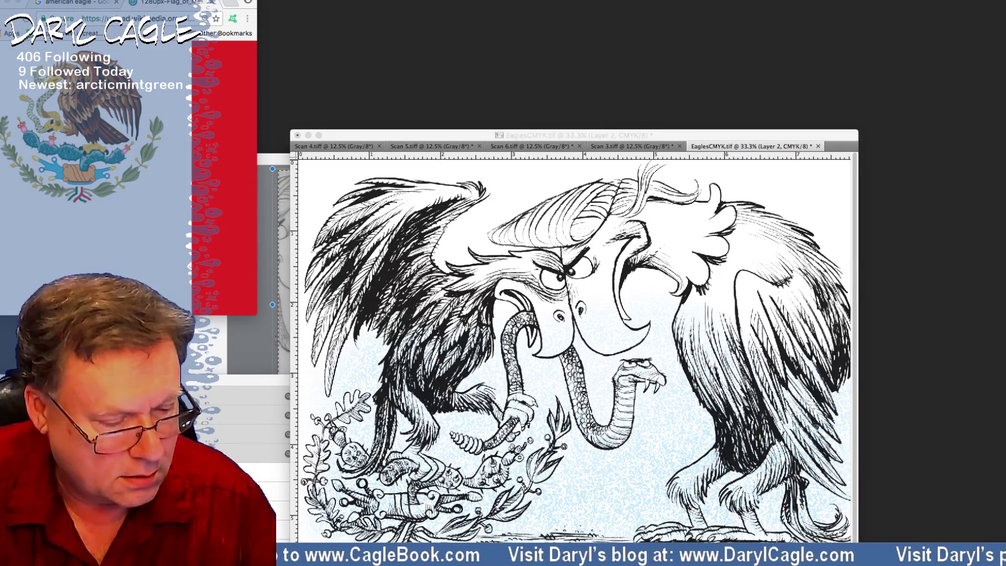
pyautogui.press('super+Tab')
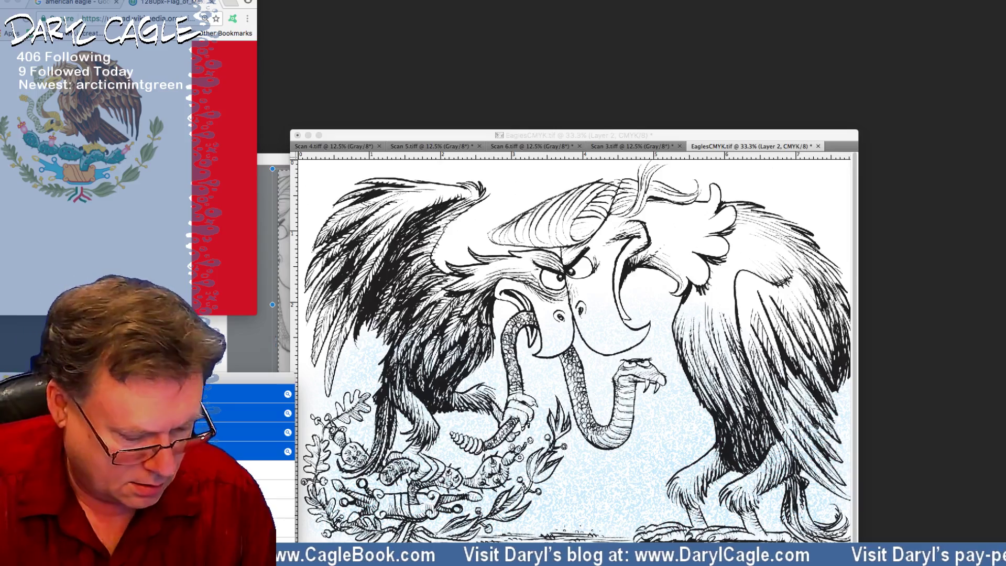
pyautogui.press('super+q')
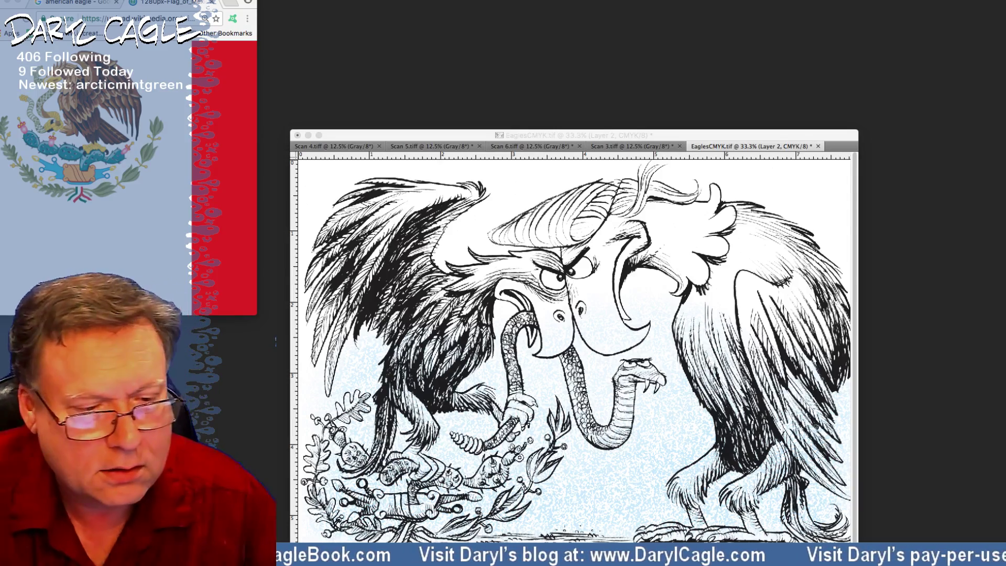
# Step: Enlarge the drawing window beside the reference, and set the foreground color to yellow with C 0, M 12, Y 100, K 0
pyautogui.moveTo(334, 135); pyautogui.dragTo(304, 51)
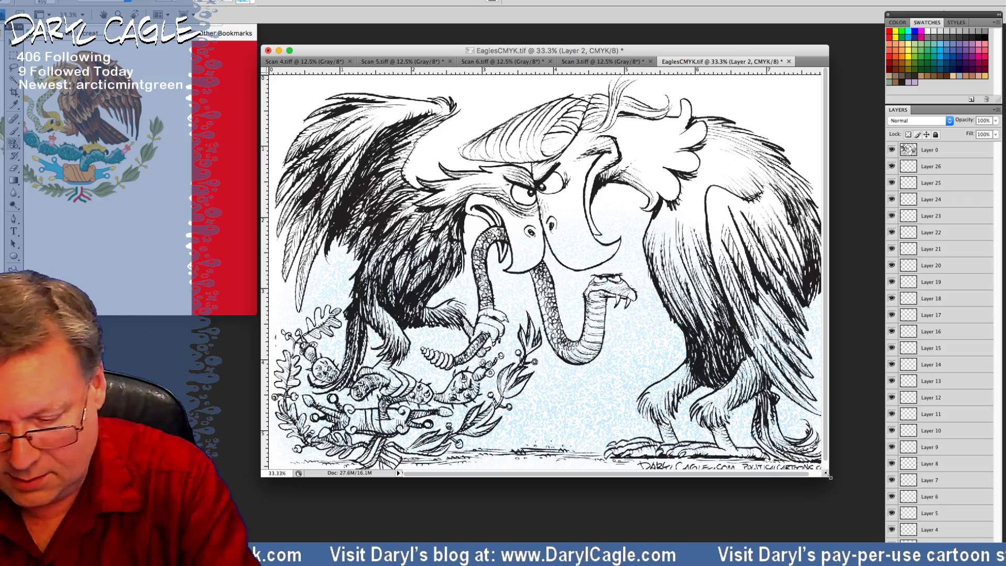
pyautogui.moveTo(825, 474); pyautogui.dragTo(871, 565)
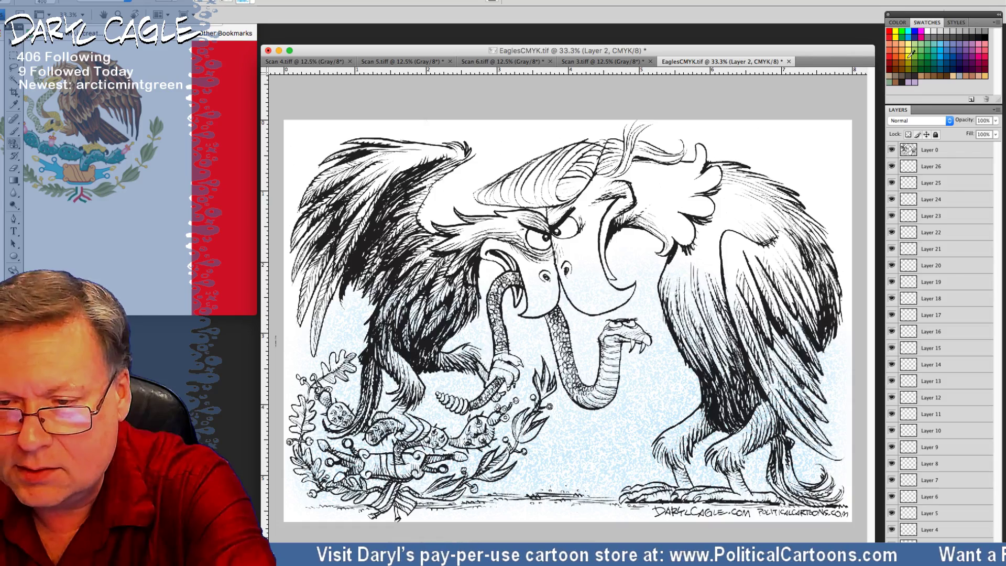
pyautogui.click(11, 329)
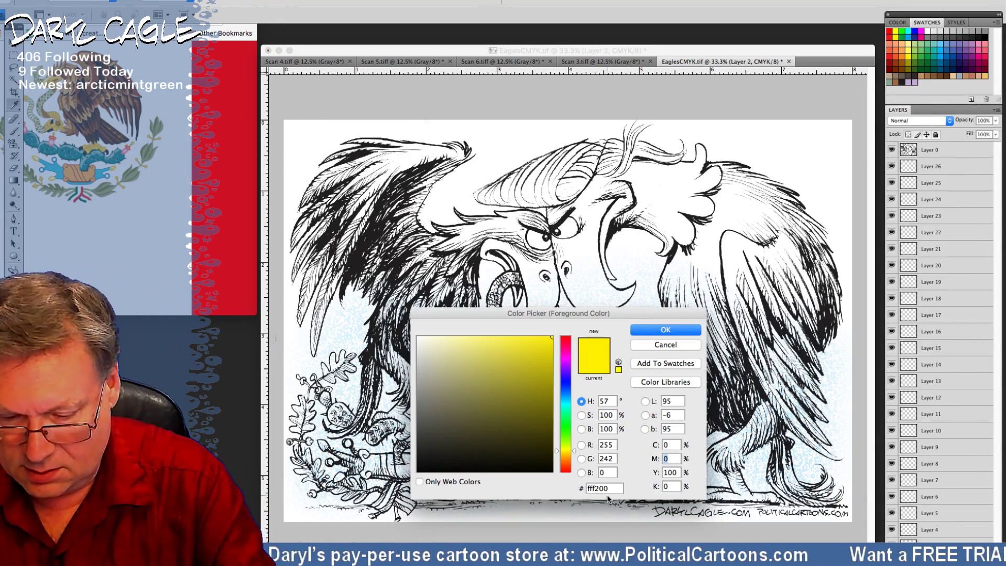
pyautogui.write('12')
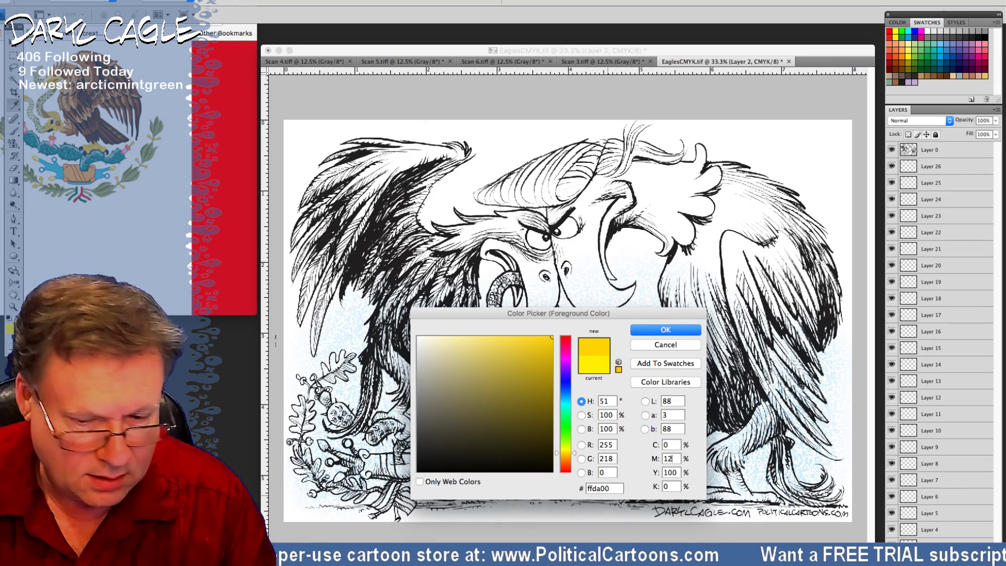
pyautogui.press('Return')
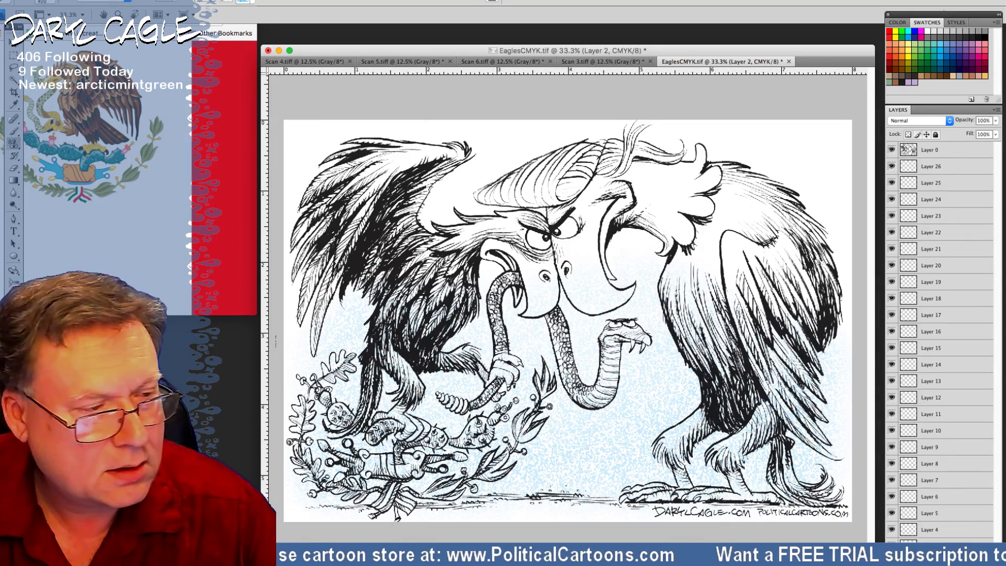
# Step: Choose the Brush tool and set its diameter to 30 px
pyautogui.click(16, 131)
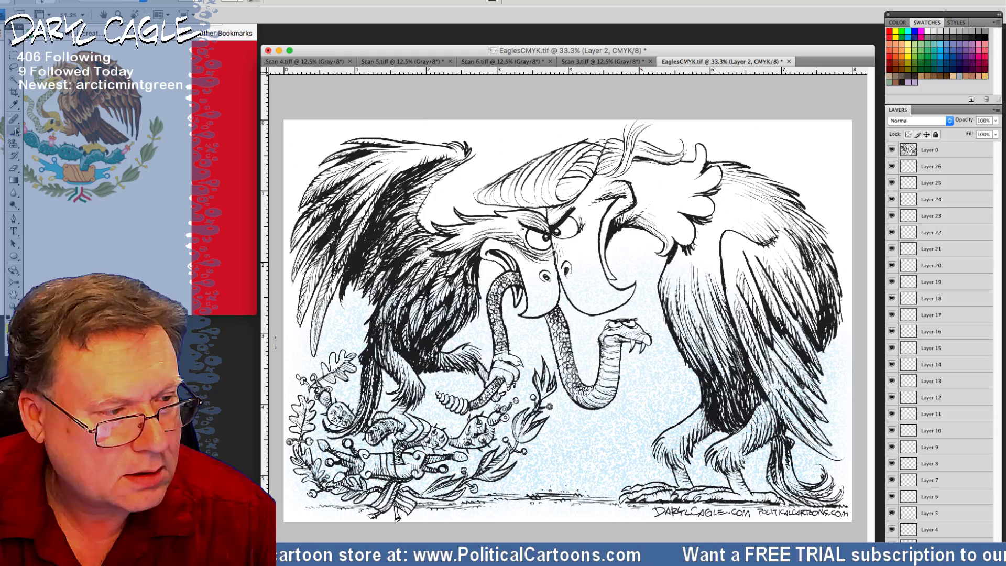
pyautogui.click(47, 3)
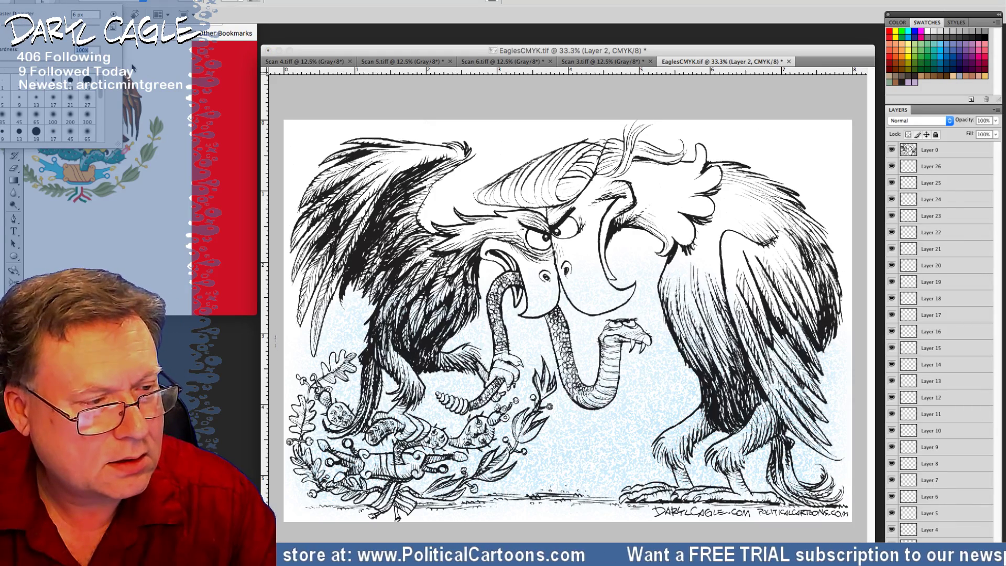
pyautogui.moveTo(4, 27); pyautogui.dragTo(21, 26)
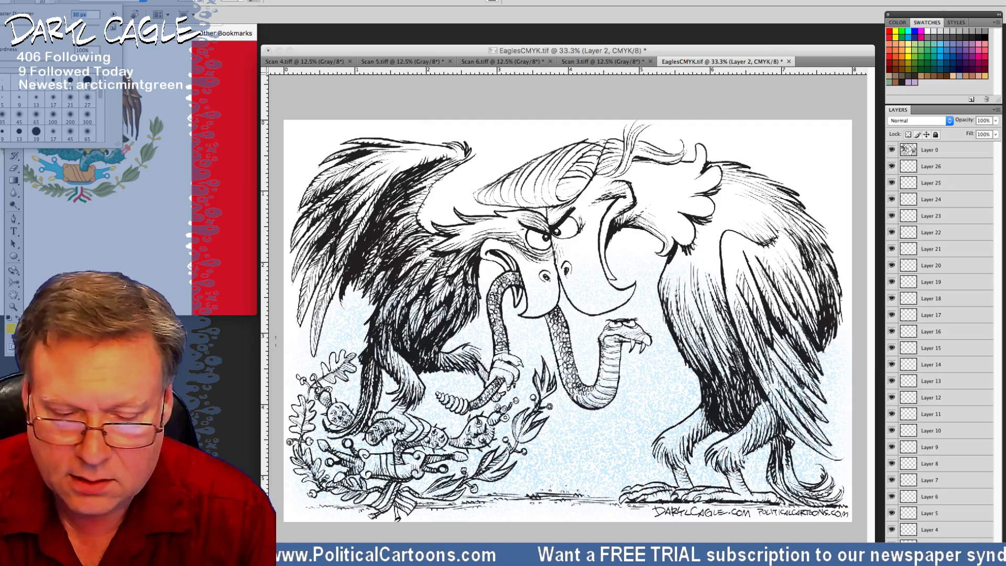
pyautogui.click(483, 248)
pyautogui.moveTo(482, 252); pyautogui.dragTo(491, 258)
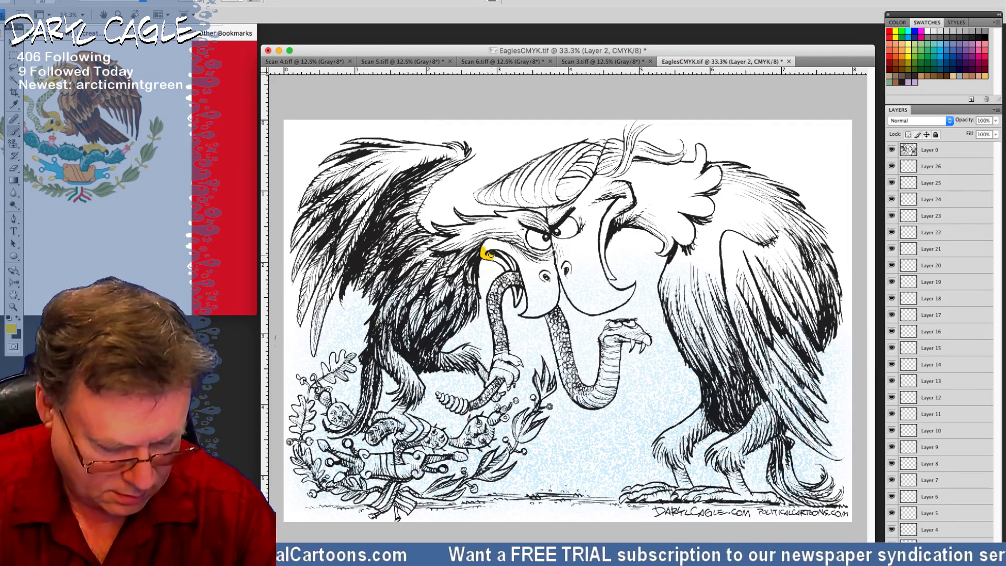
pyautogui.press('super+z')
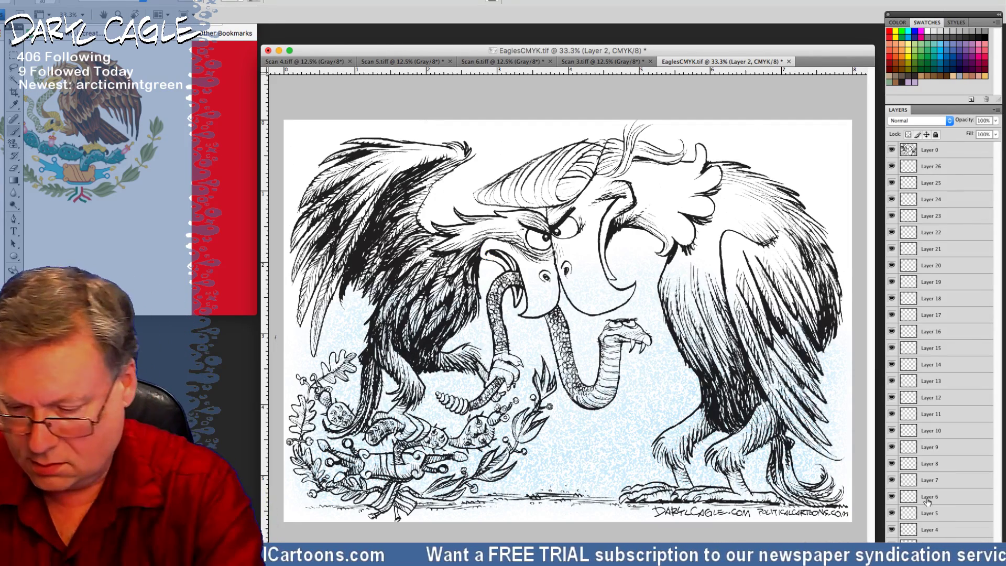
# Step: Rename Layer 9 as MexEagle
pyautogui.doubleClick(928, 448)
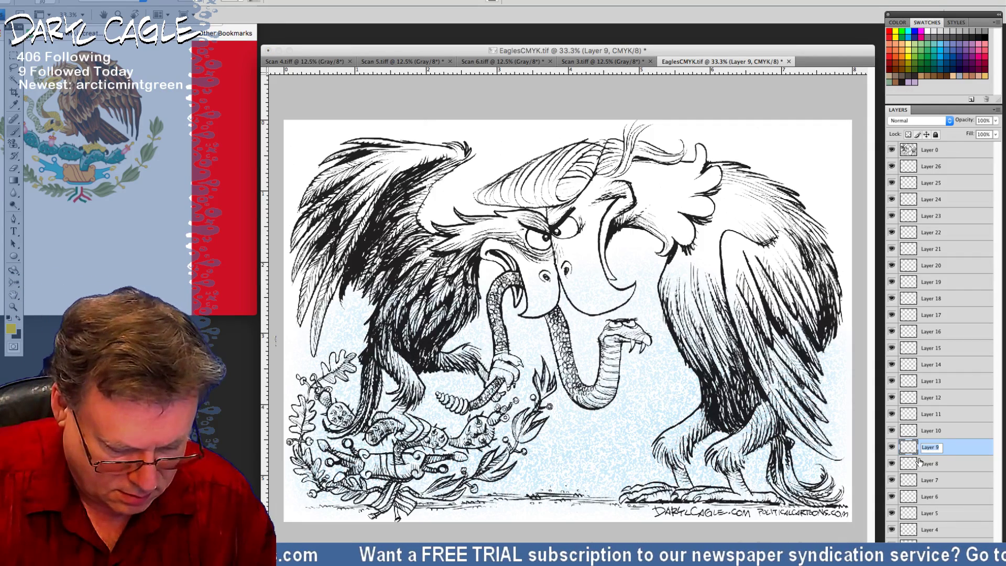
pyautogui.write('Mexi')
pyautogui.write('Eagle')
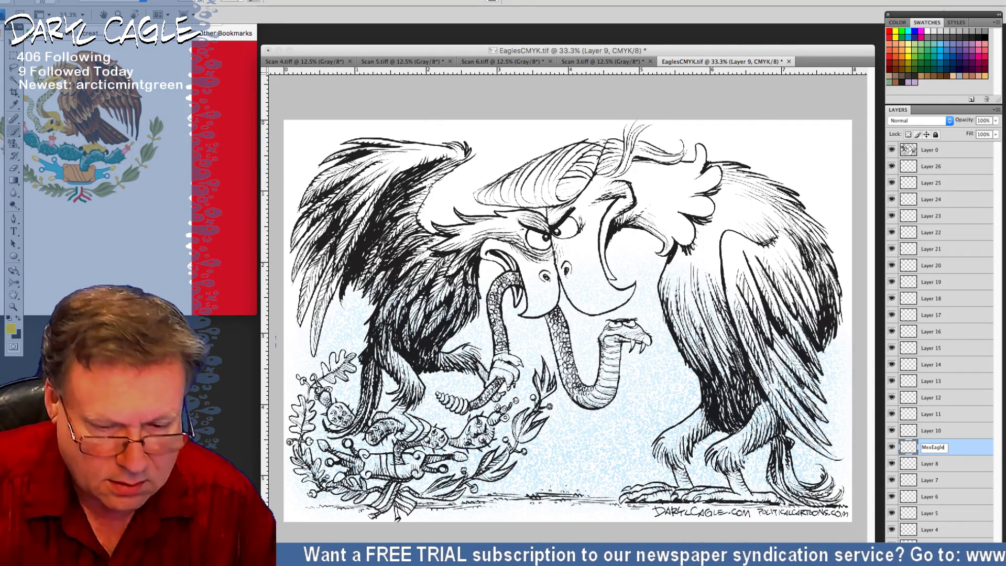
pyautogui.press('Return')
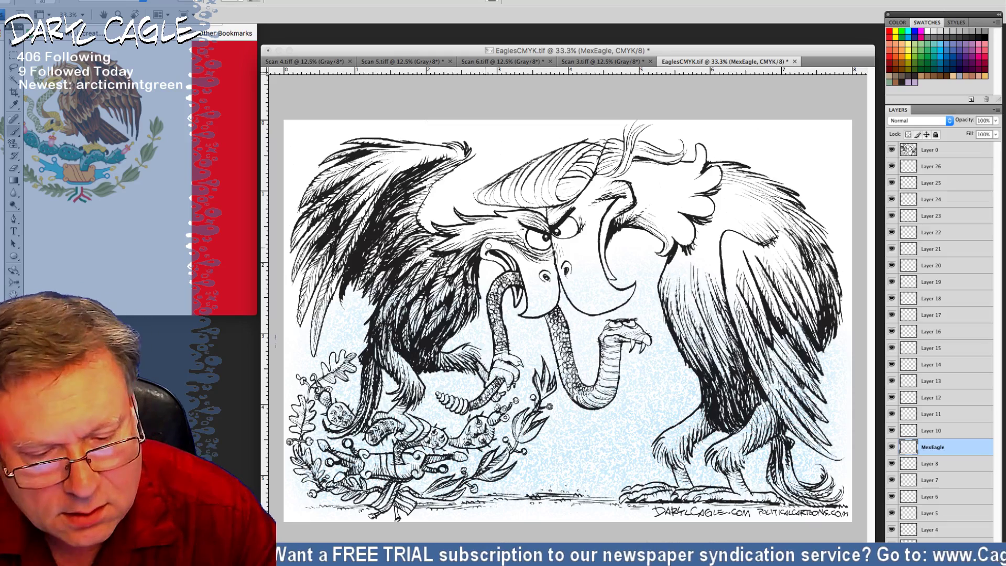
# Step: Paint the Mexican eagle's beak and both feet golden yellow on the MexEagle layer
pyautogui.moveTo(487, 243)
pyautogui.mouseDown()
pyautogui.moveTo(508, 268)
pyautogui.moveTo(486, 252)
pyautogui.moveTo(491, 241)
pyautogui.moveTo(523, 258)
pyautogui.mouseUp()
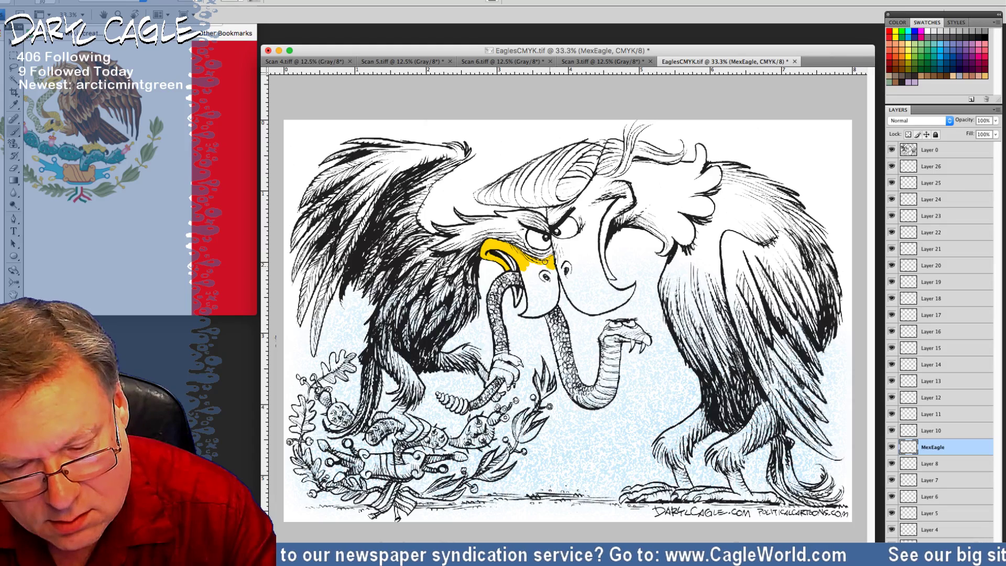
pyautogui.moveTo(535, 267)
pyautogui.mouseDown()
pyautogui.moveTo(523, 271)
pyautogui.moveTo(553, 277)
pyautogui.moveTo(554, 291)
pyautogui.moveTo(542, 309)
pyautogui.moveTo(531, 295)
pyautogui.mouseUp()
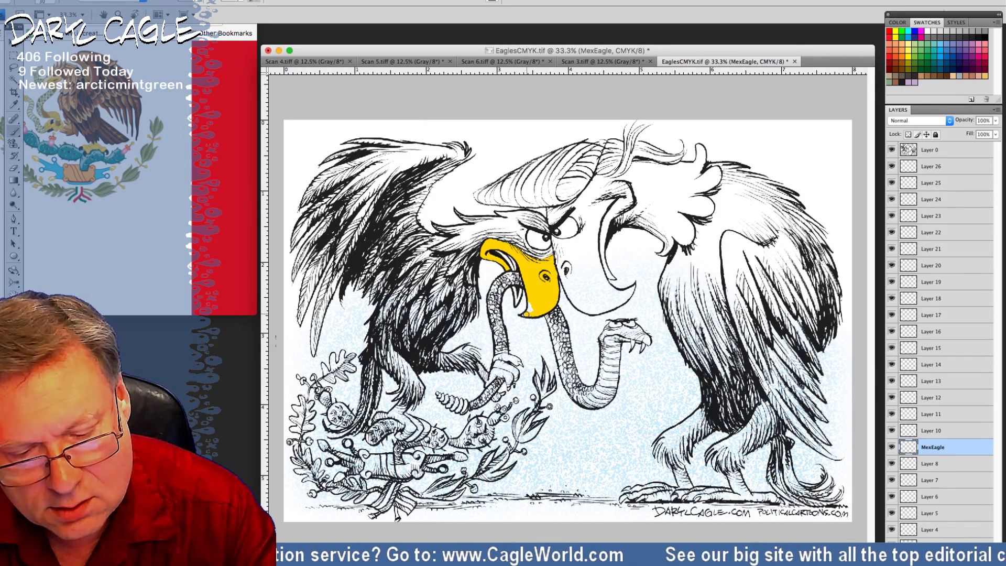
pyautogui.moveTo(526, 313); pyautogui.dragTo(532, 302)
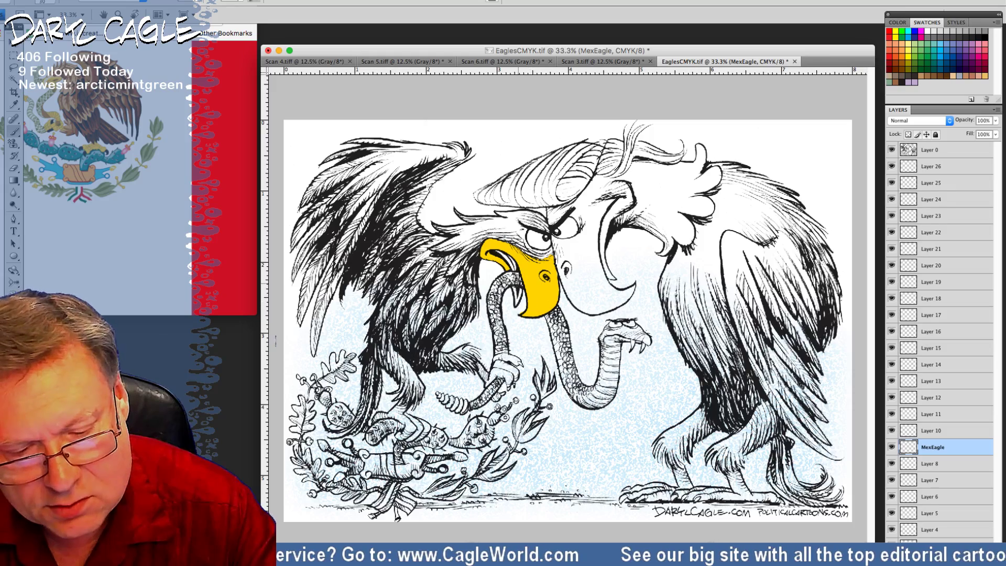
pyautogui.moveTo(519, 302); pyautogui.dragTo(519, 293)
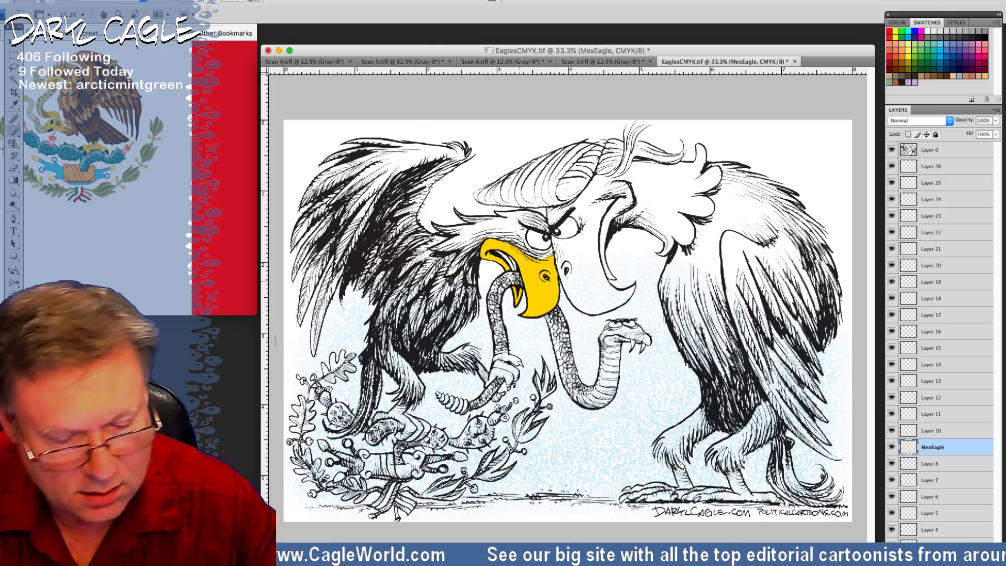
pyautogui.moveTo(402, 399)
pyautogui.mouseDown()
pyautogui.moveTo(390, 415)
pyautogui.moveTo(408, 418)
pyautogui.moveTo(415, 437)
pyautogui.moveTo(406, 419)
pyautogui.mouseUp()
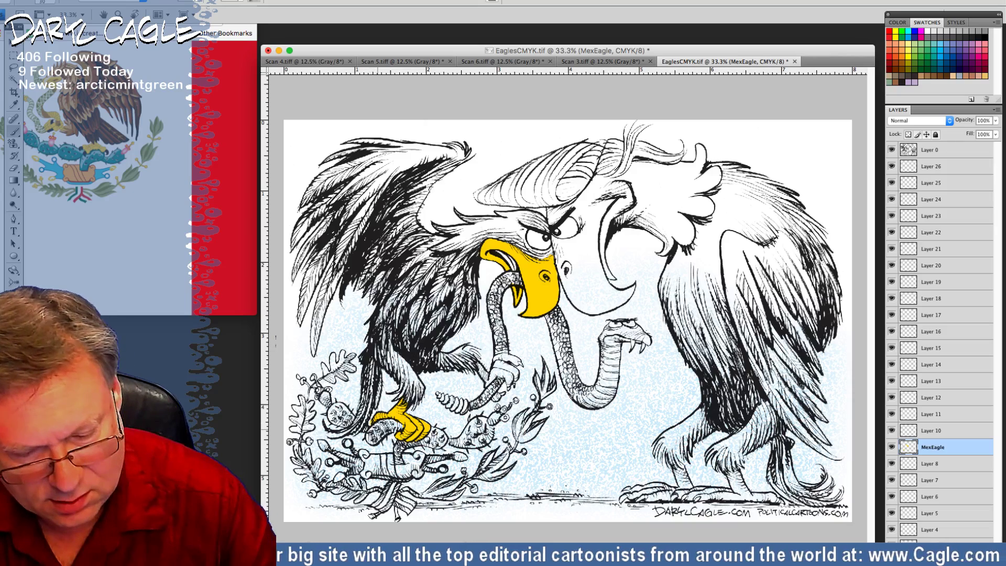
pyautogui.moveTo(475, 361)
pyautogui.mouseDown()
pyautogui.moveTo(489, 379)
pyautogui.moveTo(511, 379)
pyautogui.moveTo(496, 363)
pyautogui.moveTo(516, 362)
pyautogui.mouseUp()
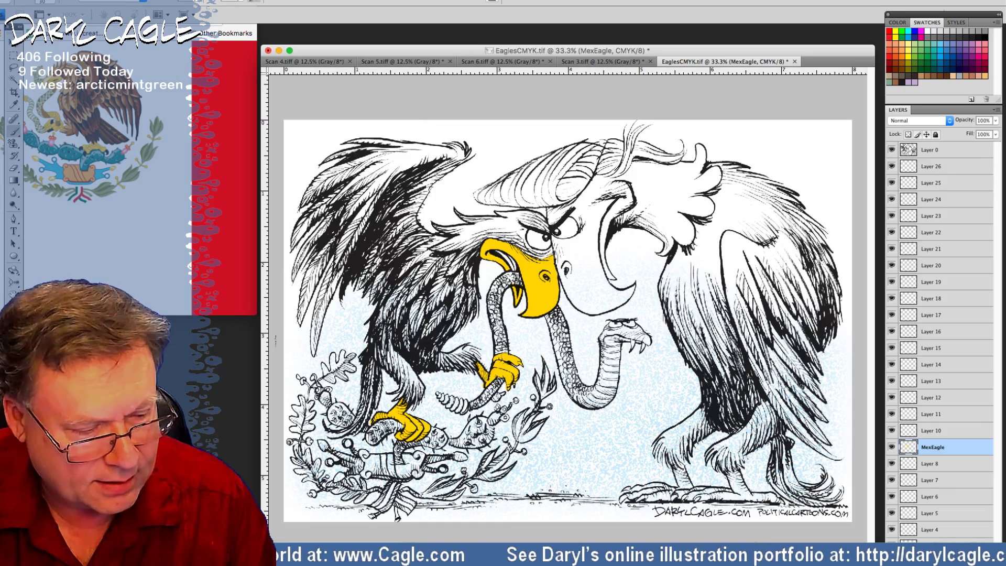
# Step: Set the foreground color to M 0, Y 66 and paint the American eagle's beak pale yellow on the MexEagle layer
pyautogui.click(13, 303)
pyautogui.press('Tab')
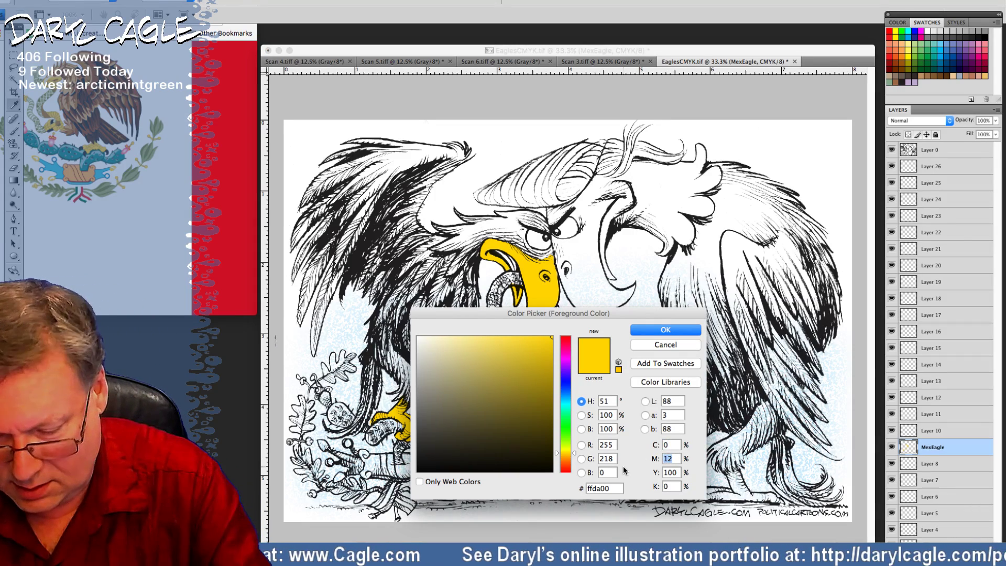
pyautogui.write('0')
pyautogui.press('Tab')
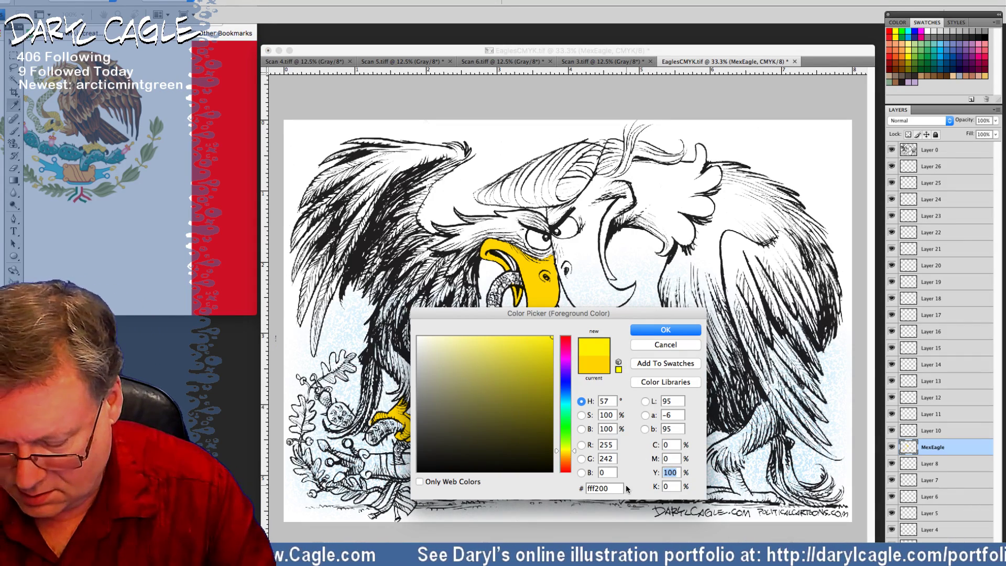
pyautogui.write('66')
pyautogui.press('Return')
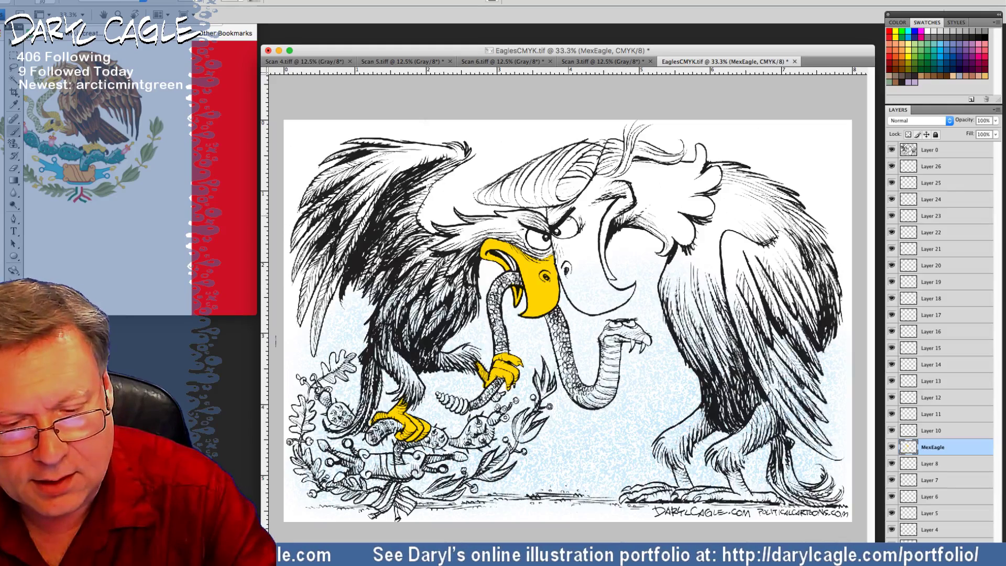
pyautogui.moveTo(627, 188)
pyautogui.mouseDown()
pyautogui.moveTo(618, 209)
pyautogui.moveTo(622, 187)
pyautogui.moveTo(601, 190)
pyautogui.moveTo(560, 265)
pyautogui.moveTo(598, 207)
pyautogui.moveTo(608, 296)
pyautogui.moveTo(587, 286)
pyautogui.moveTo(595, 309)
pyautogui.moveTo(565, 287)
pyautogui.moveTo(566, 267)
pyautogui.moveTo(582, 301)
pyautogui.moveTo(594, 255)
pyautogui.moveTo(586, 272)
pyautogui.moveTo(572, 270)
pyautogui.moveTo(579, 285)
pyautogui.mouseUp()
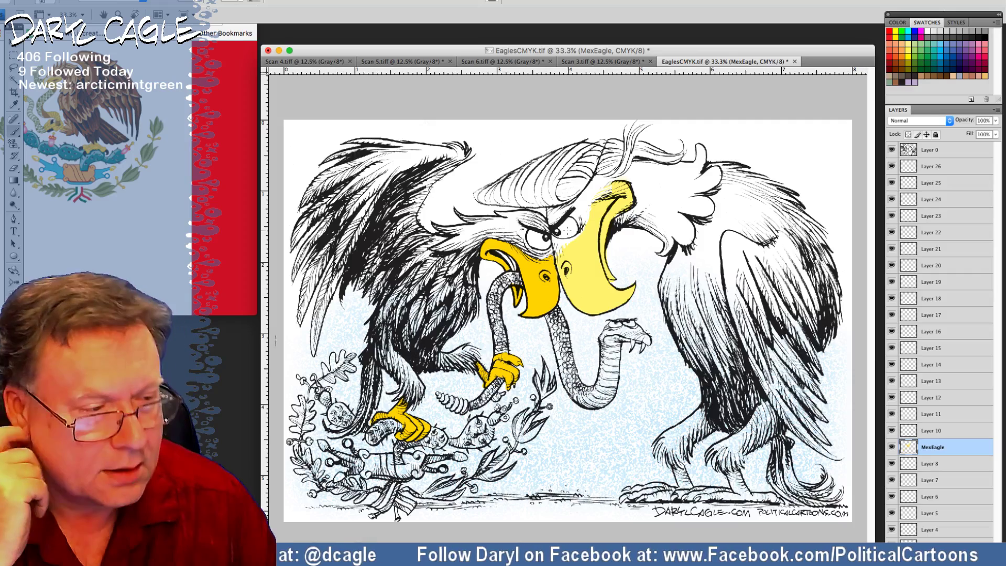
# Step: Pick up the golden yellow again and, with a smaller brush, paint the American eagle's lower legs and feet
pyautogui.click(14, 104)
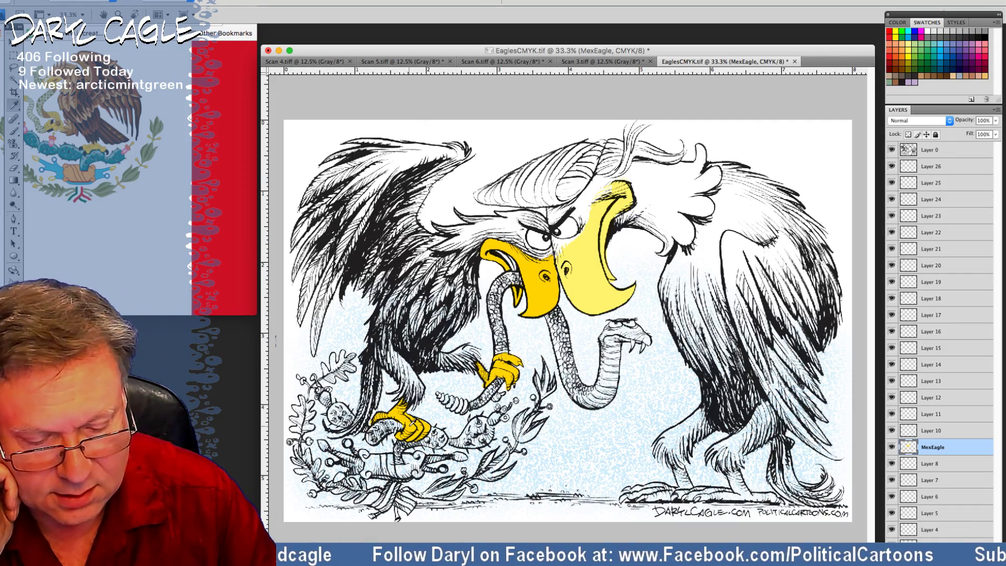
pyautogui.press('b')
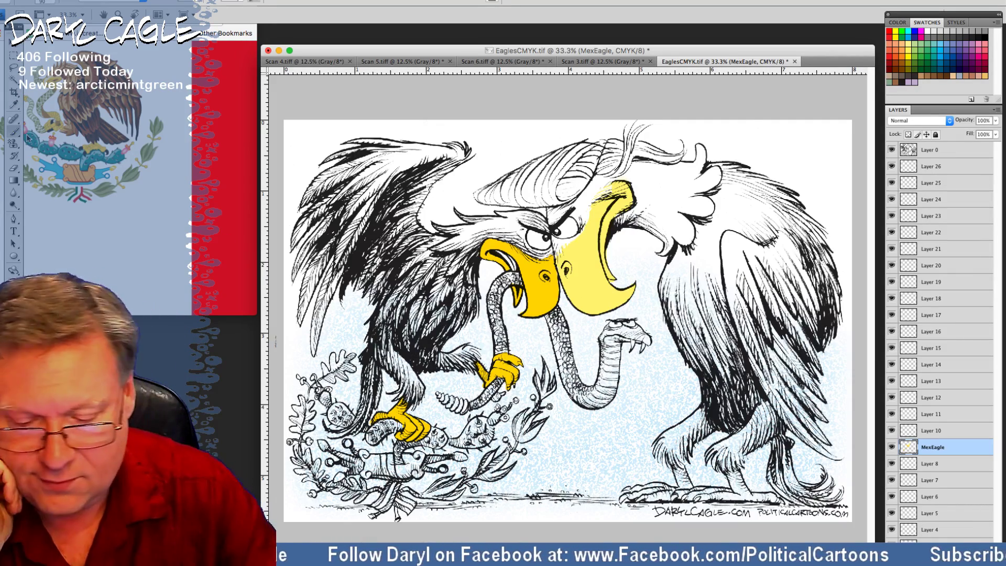
pyautogui.press('[')
pyautogui.press('[')
pyautogui.press('[')
pyautogui.press('[')
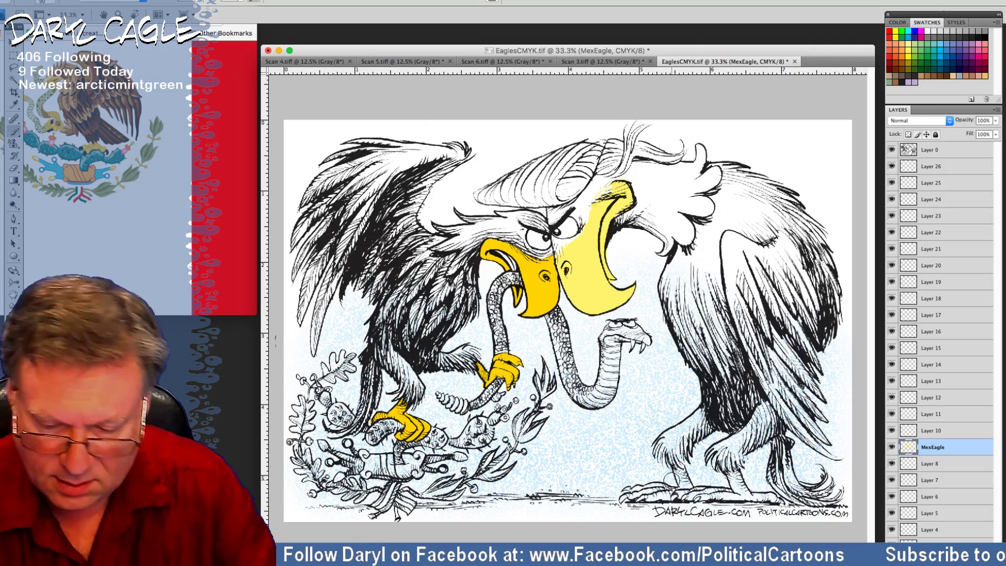
pyautogui.press('3')
pyautogui.press('5')
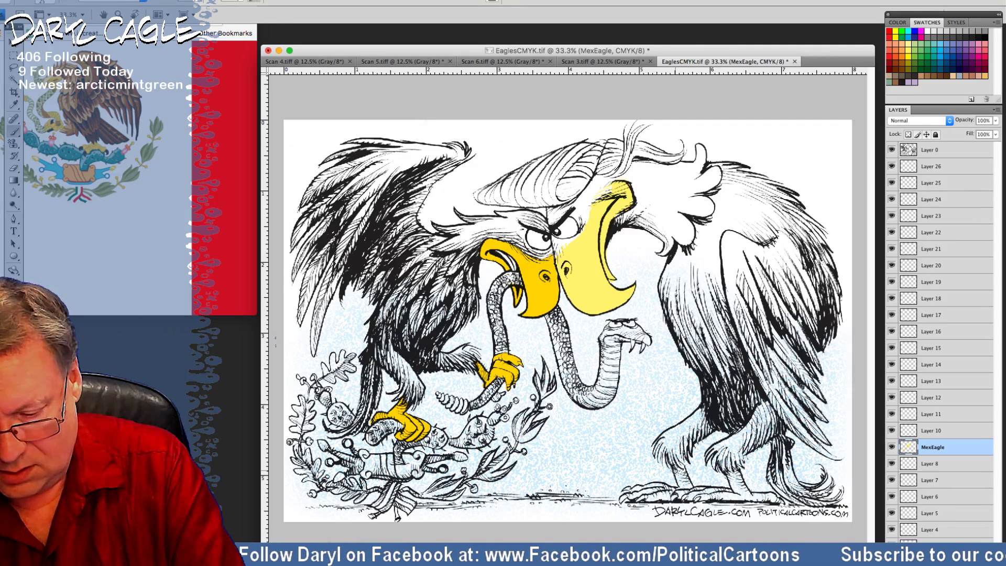
pyautogui.moveTo(676, 469)
pyautogui.mouseDown()
pyautogui.moveTo(679, 485)
pyautogui.moveTo(681, 472)
pyautogui.moveTo(687, 480)
pyautogui.moveTo(681, 494)
pyautogui.mouseUp()
pyautogui.moveTo(728, 465); pyautogui.dragTo(734, 474)
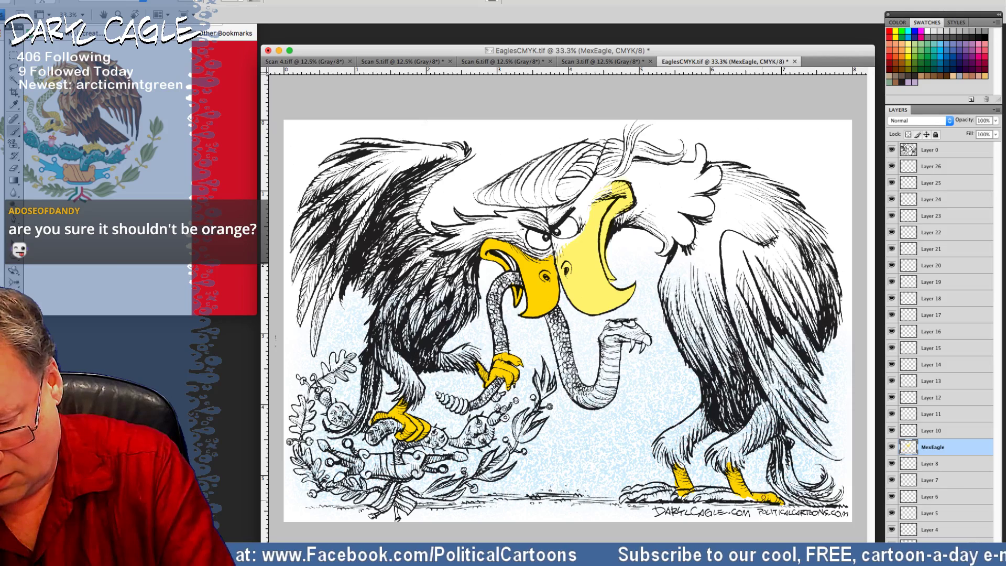
pyautogui.moveTo(731, 496); pyautogui.dragTo(653, 487)
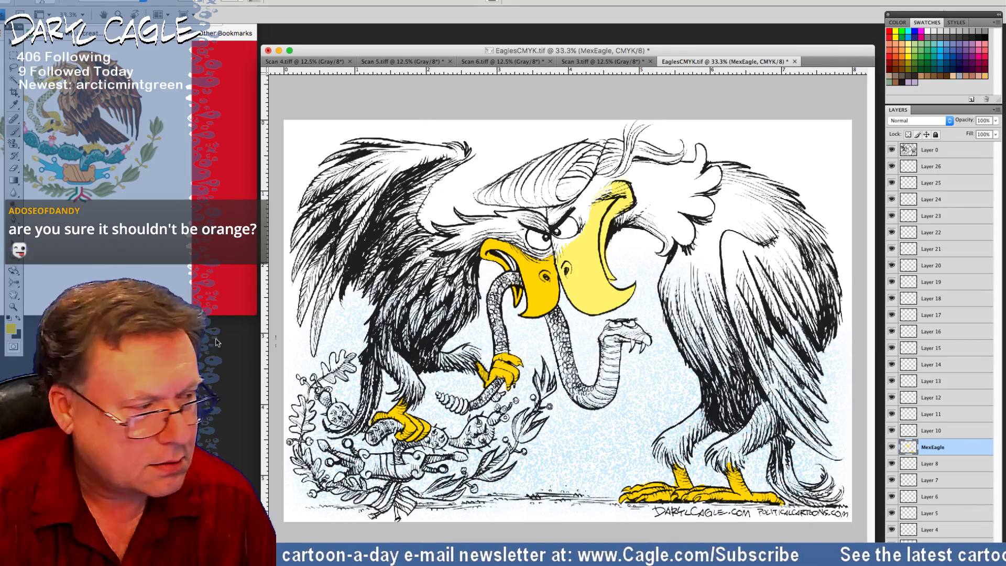
# Step: Switch to the browser, show the American eagle image results, and enlarge the window to view them
pyautogui.click(222, 237)
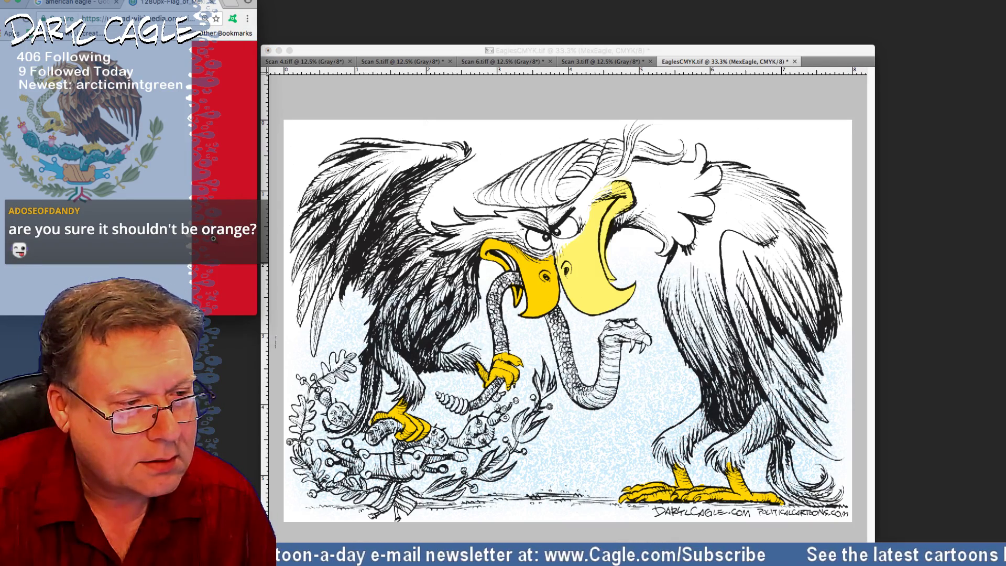
pyautogui.click(71, 4)
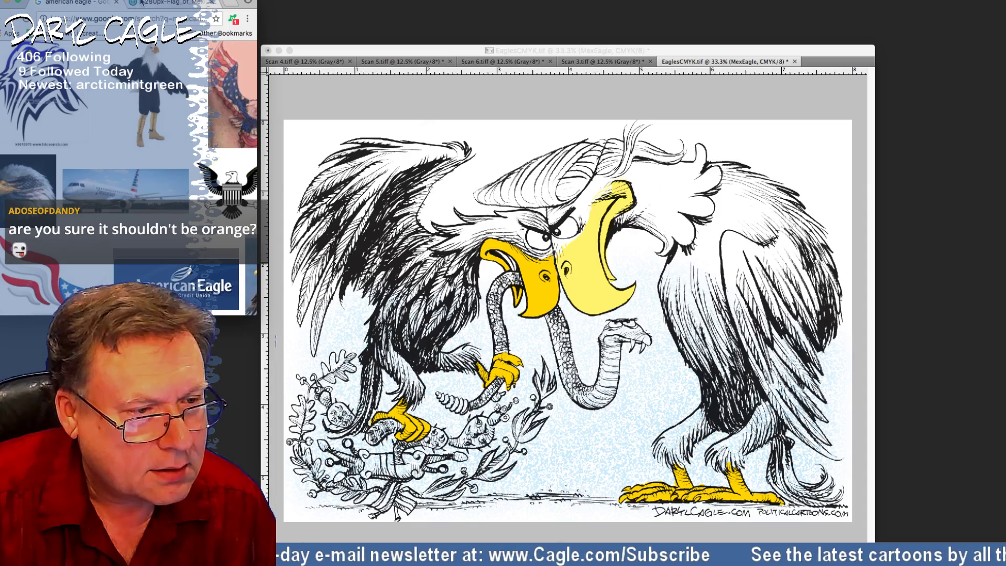
pyautogui.moveTo(71, 4); pyautogui.dragTo(234, 37)
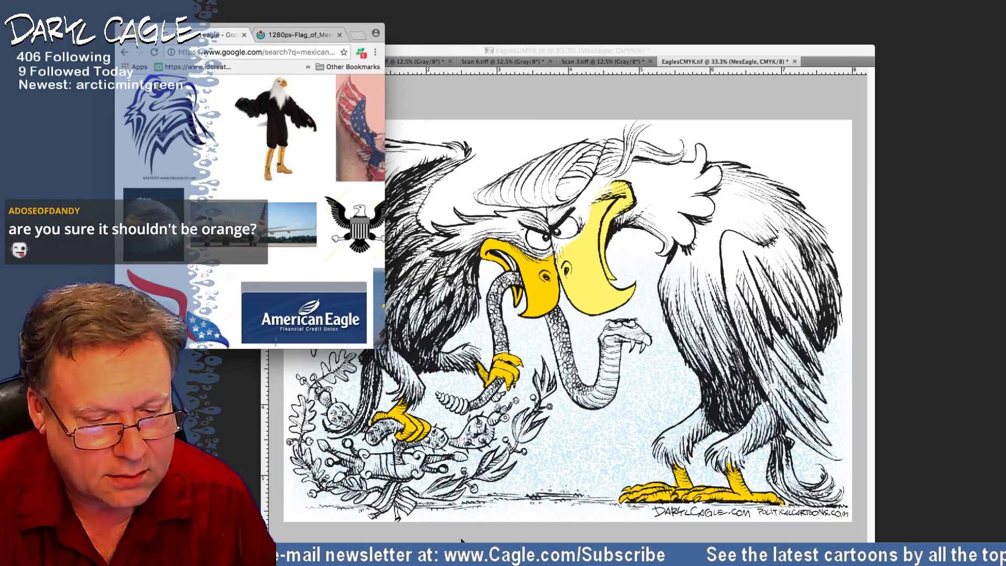
pyautogui.moveTo(385, 347); pyautogui.dragTo(822, 542)
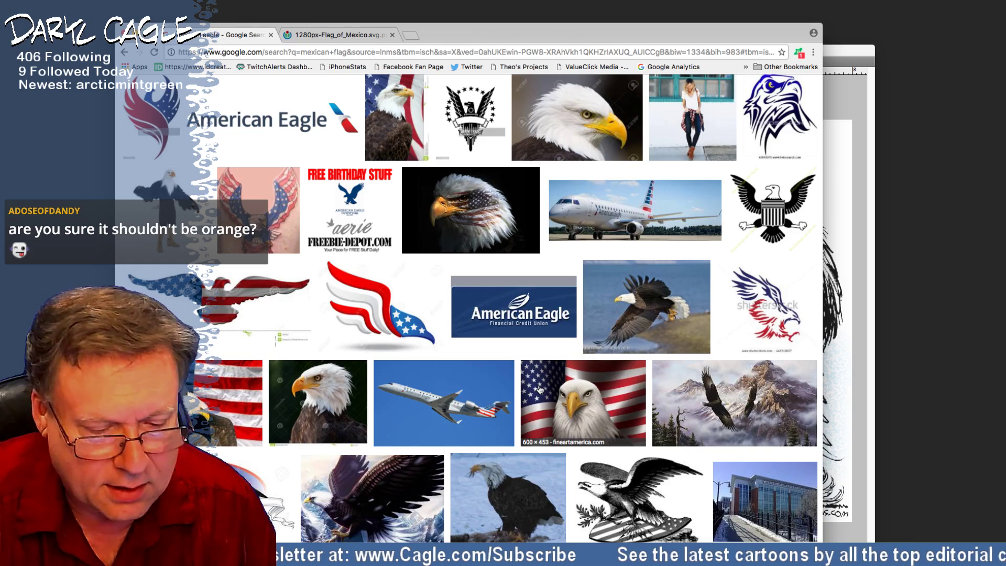
# Step: Examine the bald eagle pictures in the image results as a color reference for the American eagle
pyautogui.scroll(1, 517, 371)
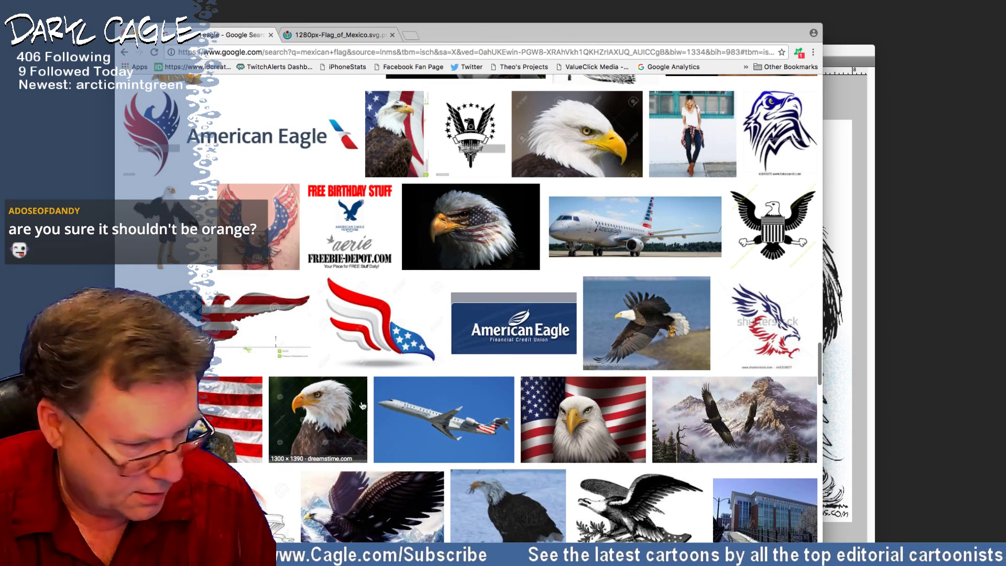
pyautogui.scroll(5, 472, 355)
pyautogui.scroll(15, 472, 355)
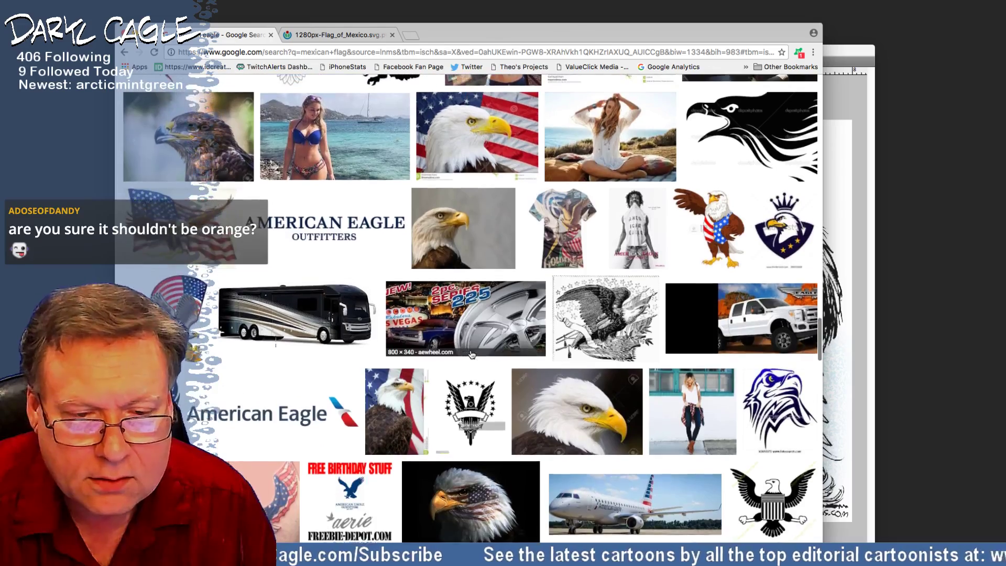
pyautogui.scroll(1, 471, 355)
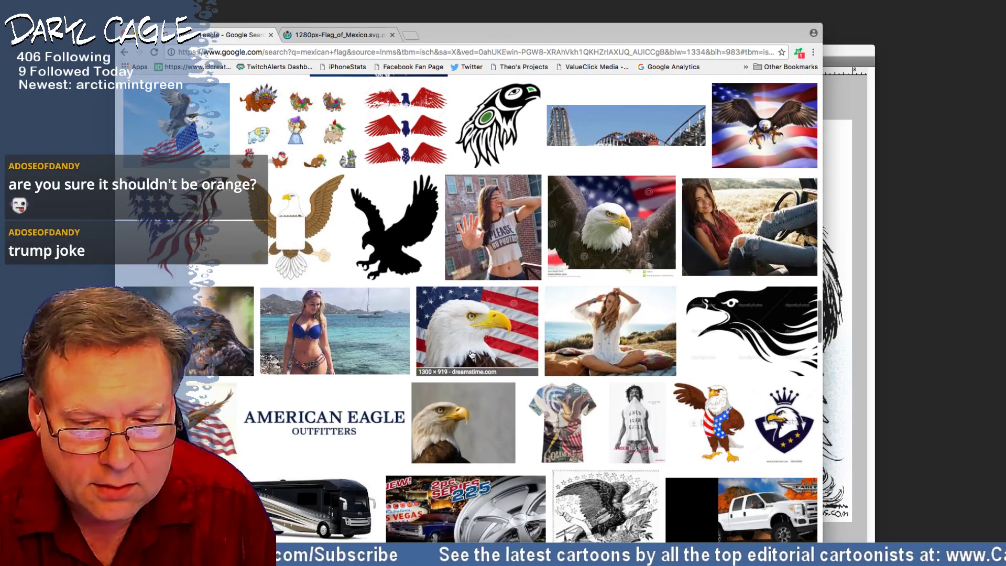
pyautogui.scroll(16, 471, 355)
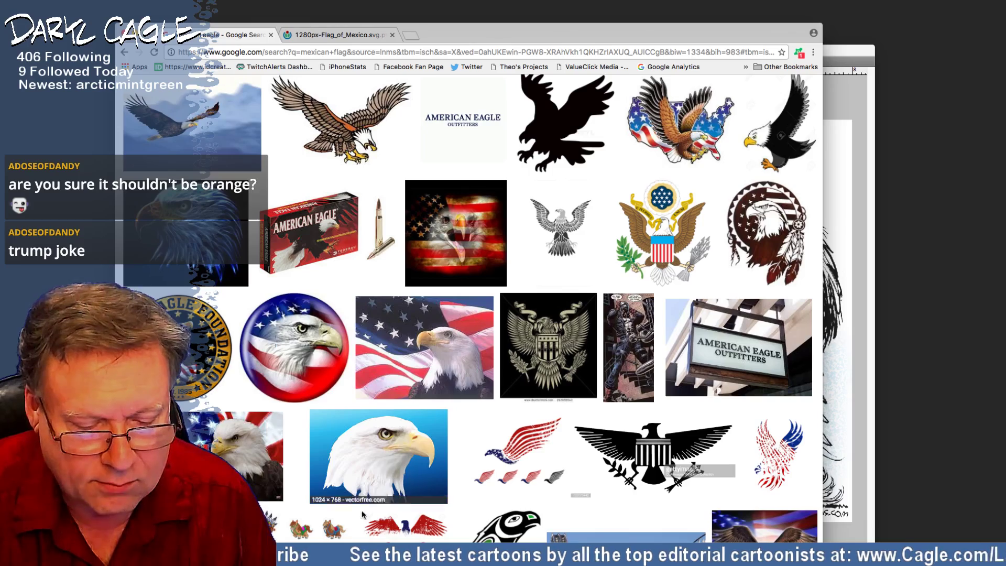
pyautogui.scroll(3, 449, 338)
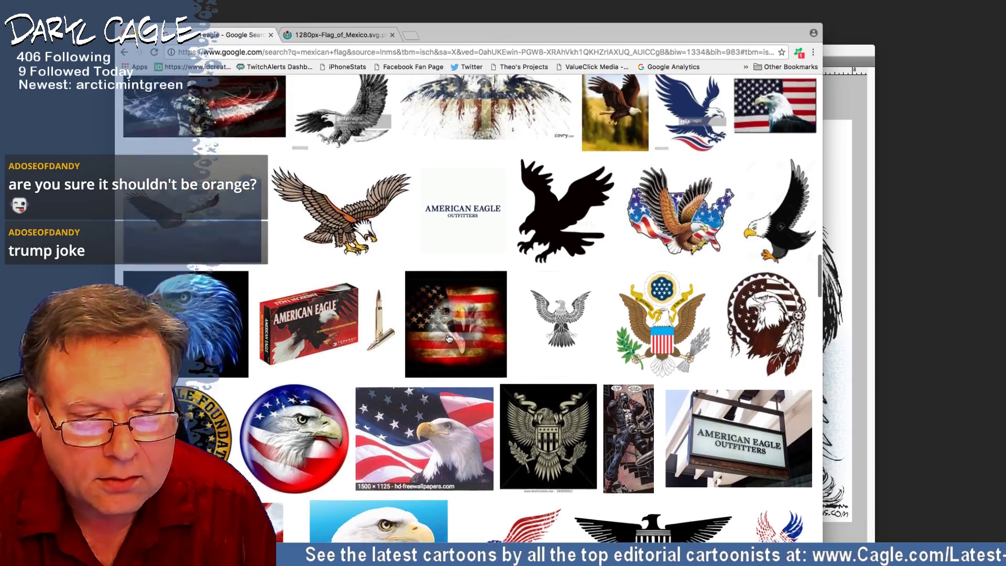
pyautogui.scroll(2, 449, 338)
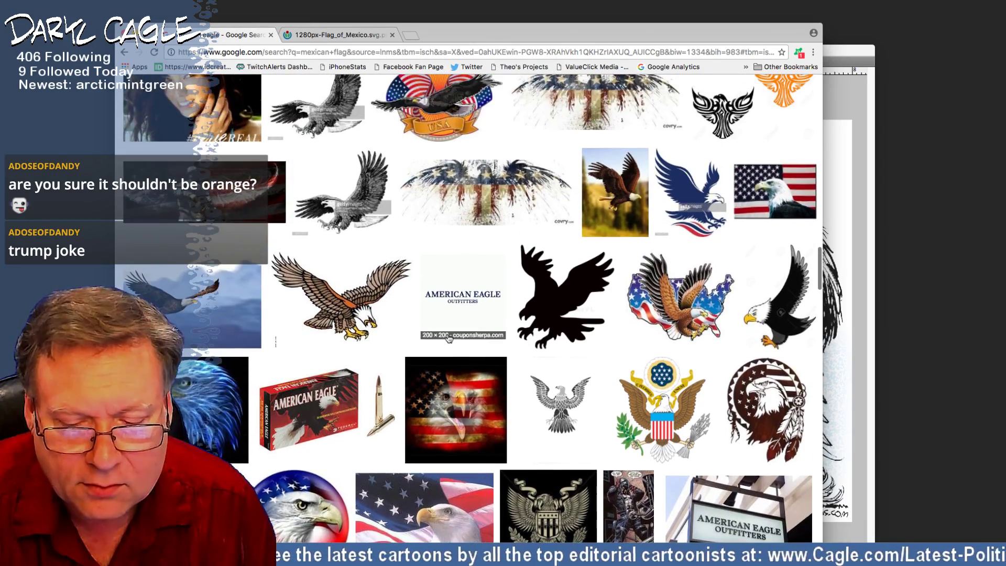
pyautogui.scroll(10, 449, 338)
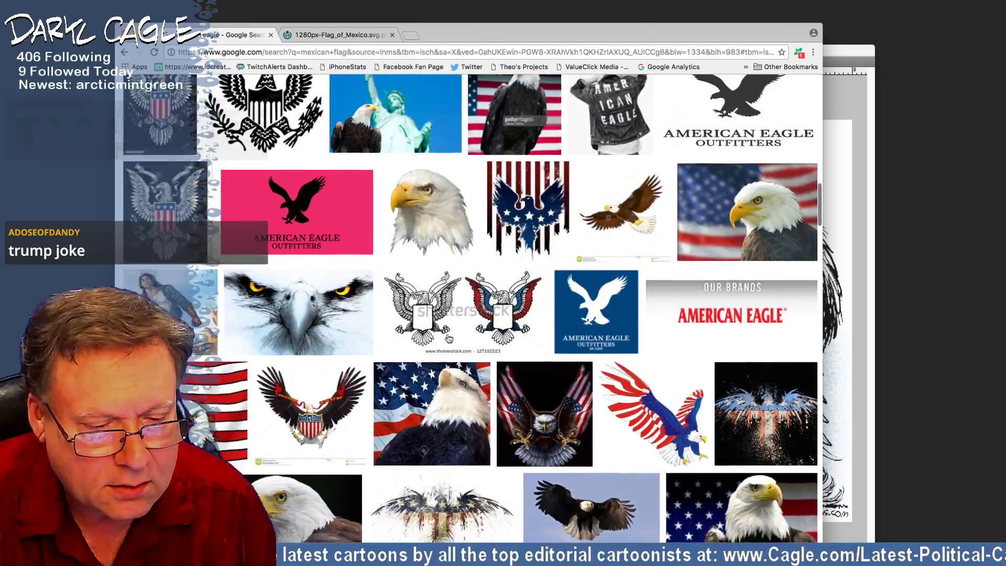
pyautogui.scroll(10, 449, 339)
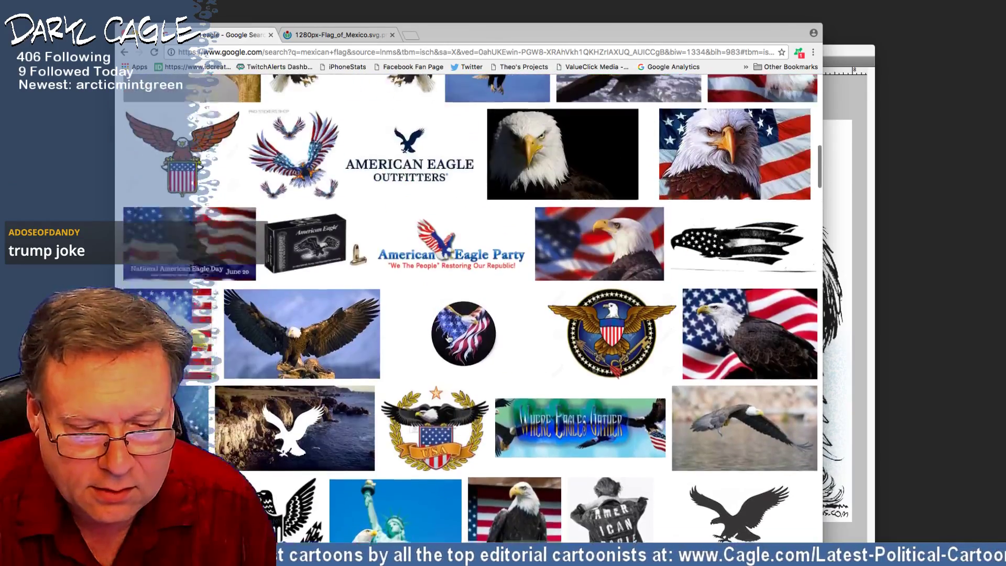
pyautogui.scroll(5, 449, 339)
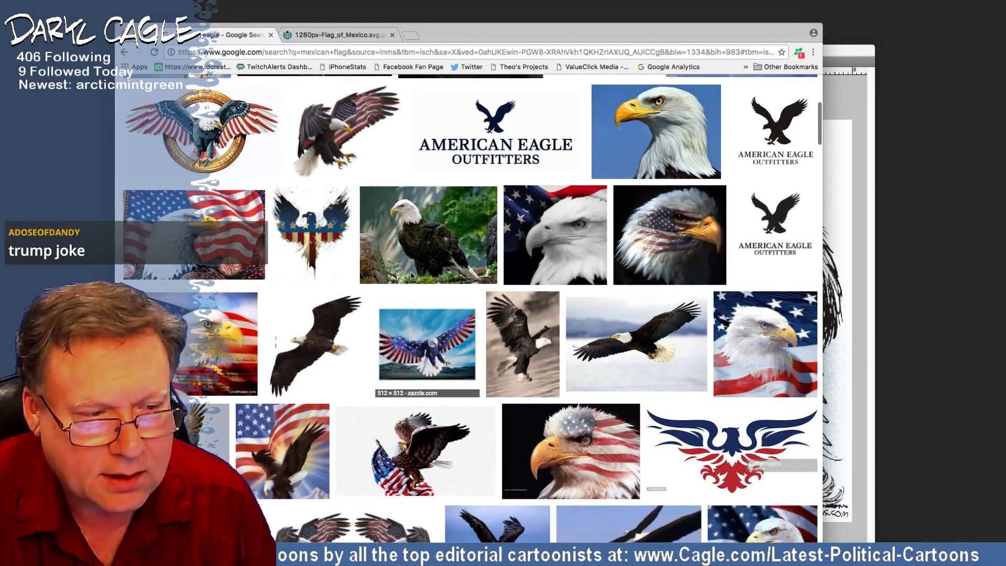
# Step: Bring up the Mexican flag's eagle emblem, place the browser window lower as a reference, and return to the EaglesCMYK.tif drawing in Photoshop
pyautogui.click(325, 35)
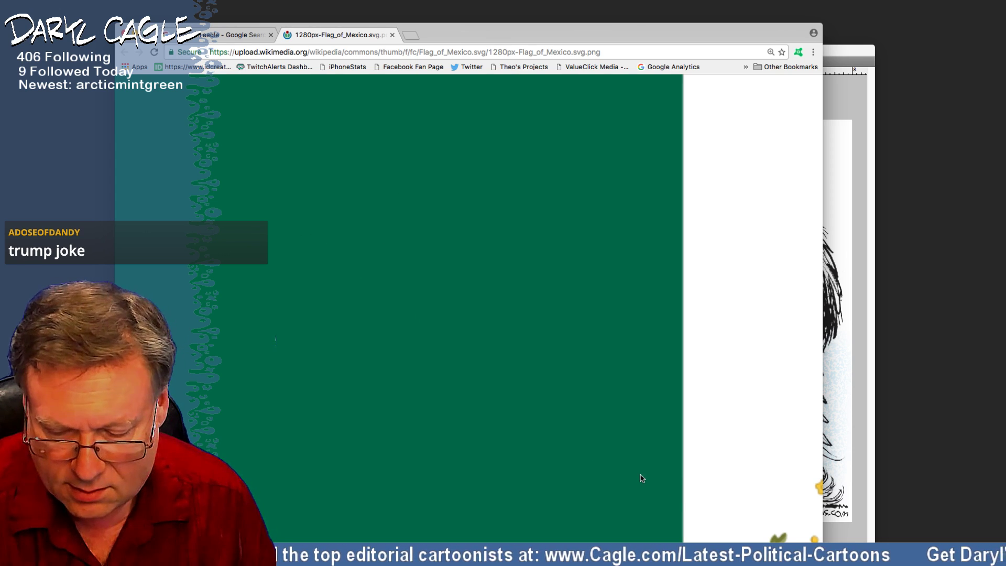
pyautogui.hscroll(2, 469, 422)
pyautogui.hscroll(5, 461, 413)
pyautogui.scroll(-5, 461, 413)
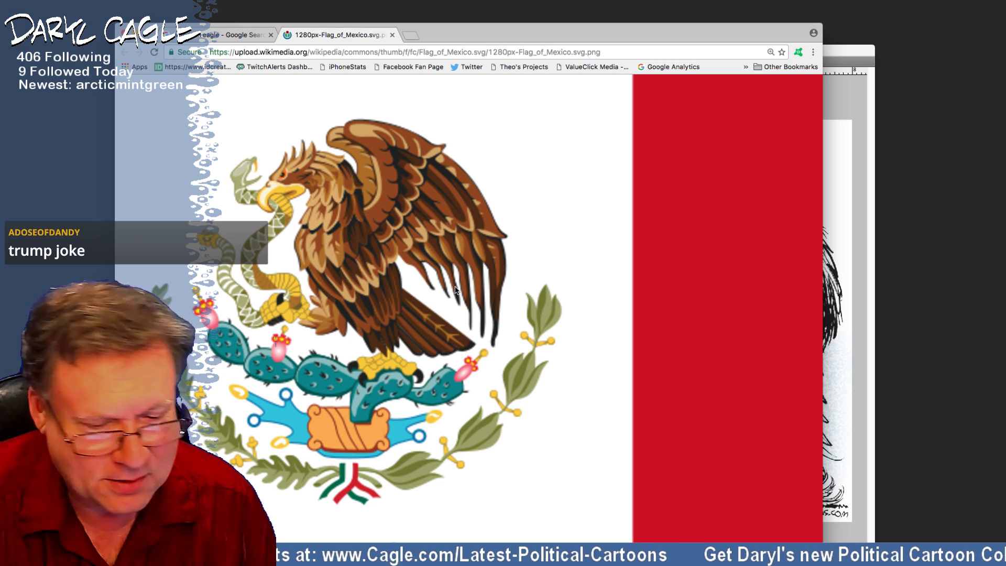
pyautogui.moveTo(344, 283); pyautogui.dragTo(500, 270)
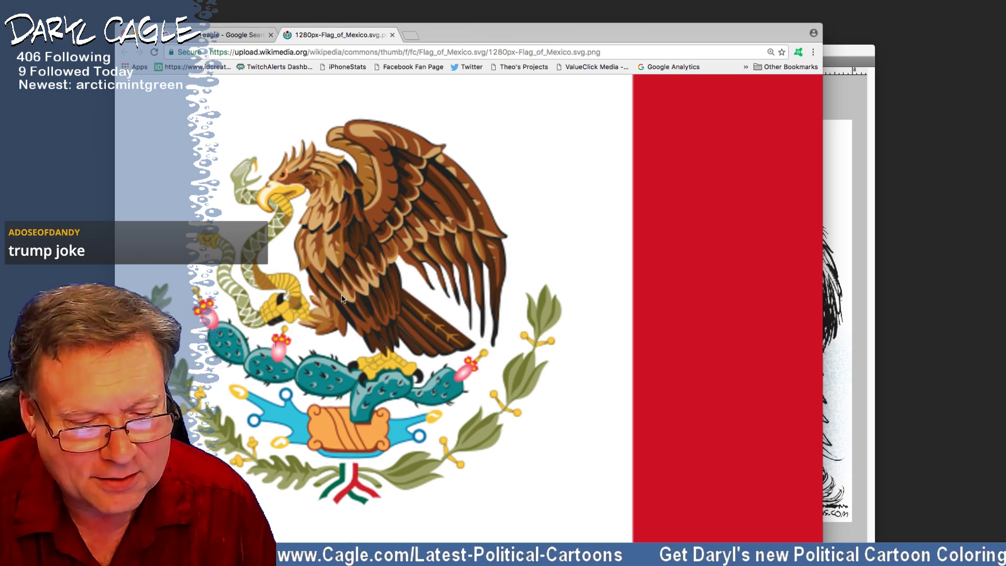
pyautogui.moveTo(491, 35); pyautogui.dragTo(257, 134)
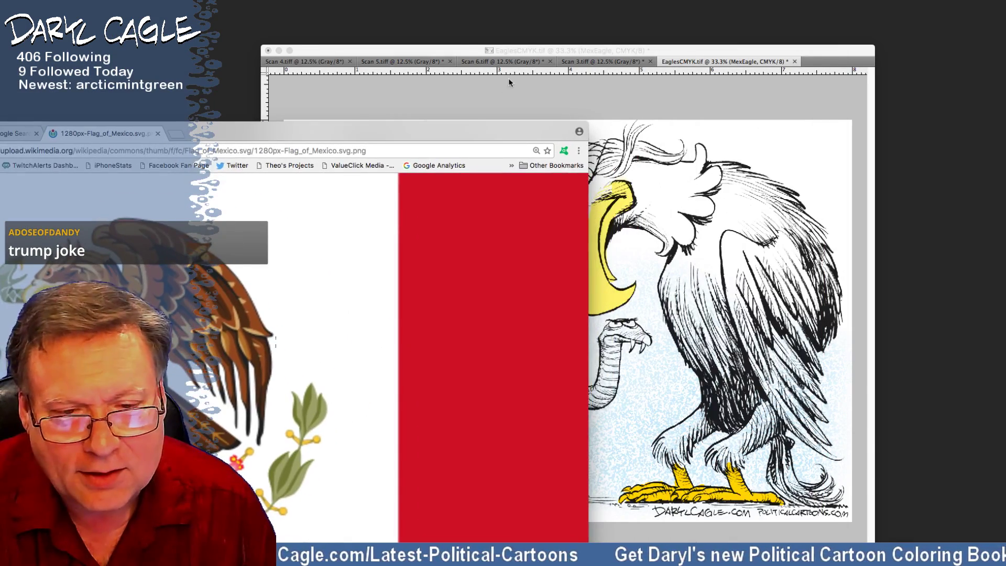
pyautogui.click(513, 89)
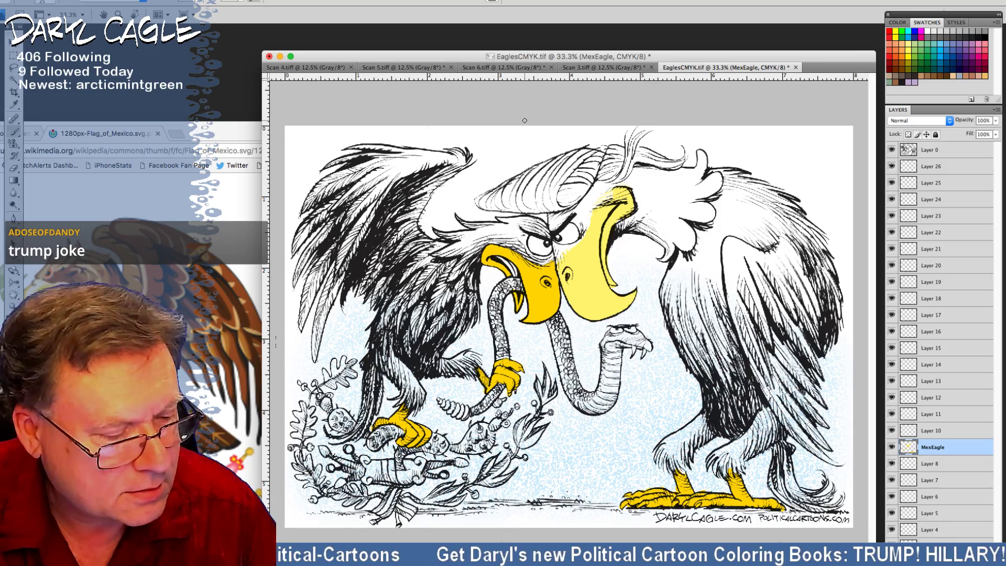
pyautogui.click(10, 326)
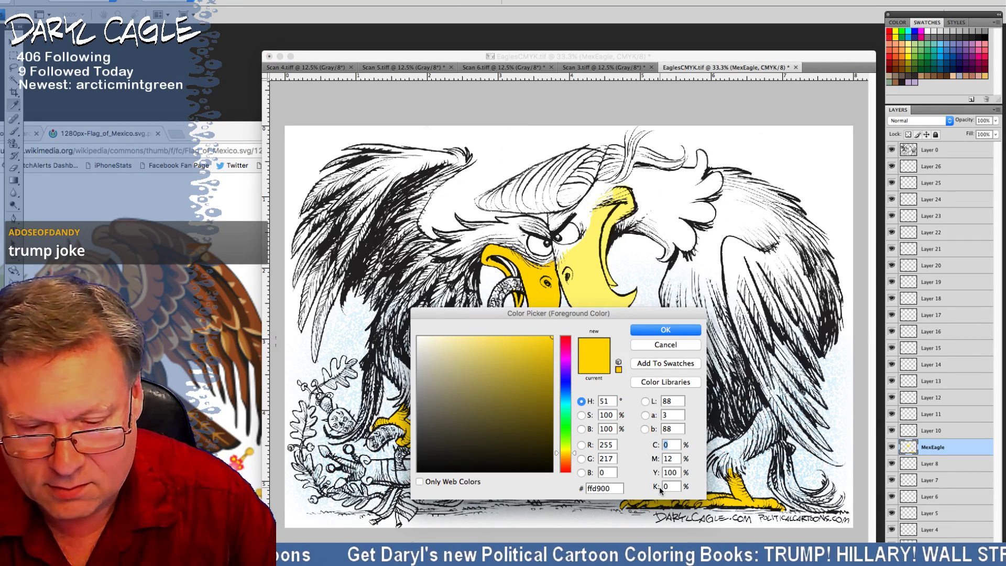
pyautogui.click(649, 344)
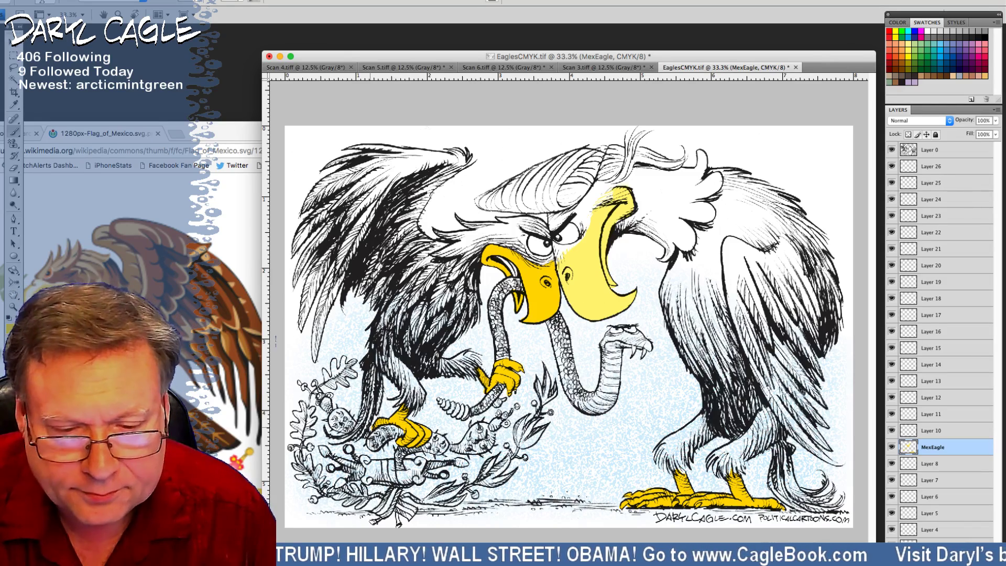
pyautogui.click(11, 328)
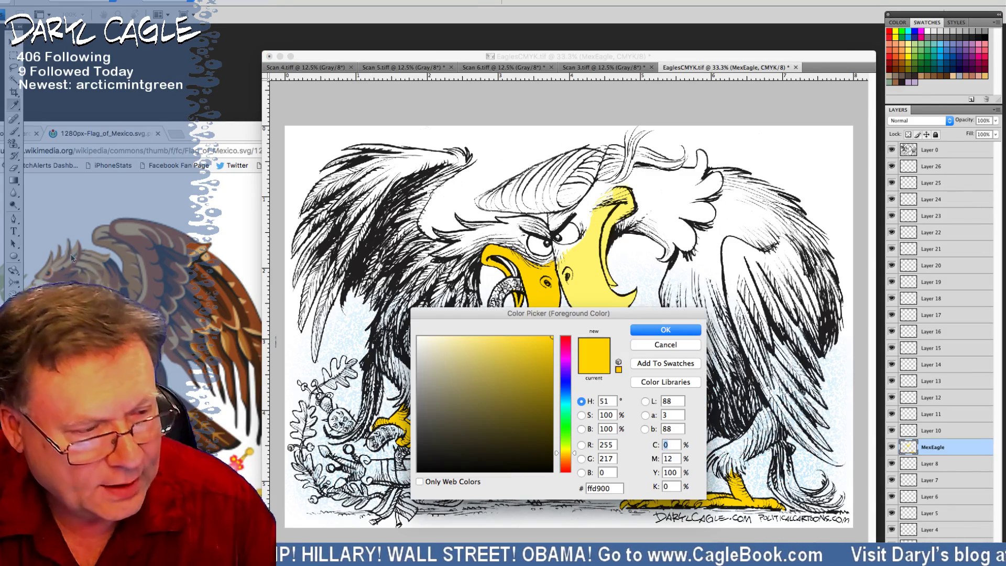
pyautogui.click(655, 346)
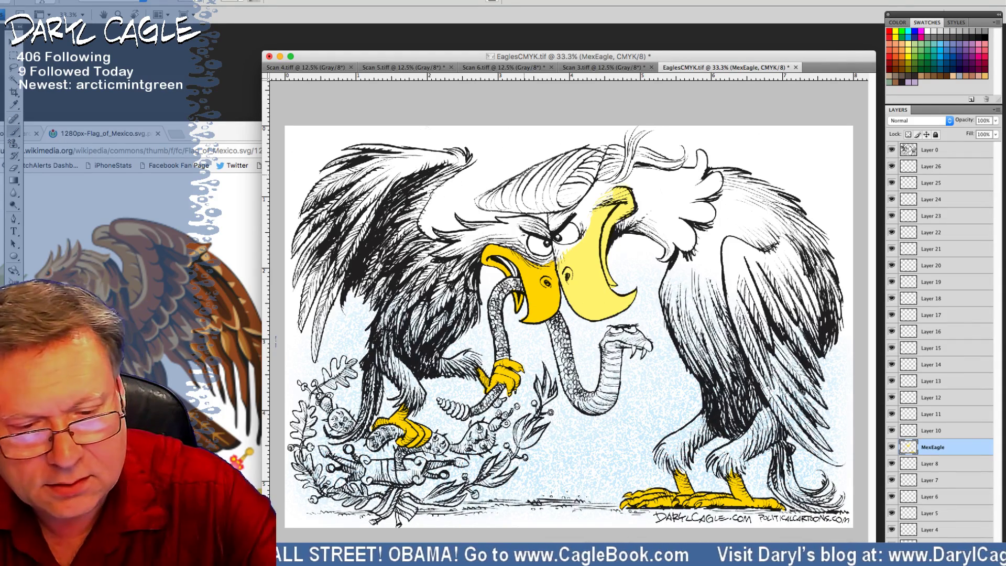
pyautogui.moveTo(577, 153); pyautogui.dragTo(533, 168)
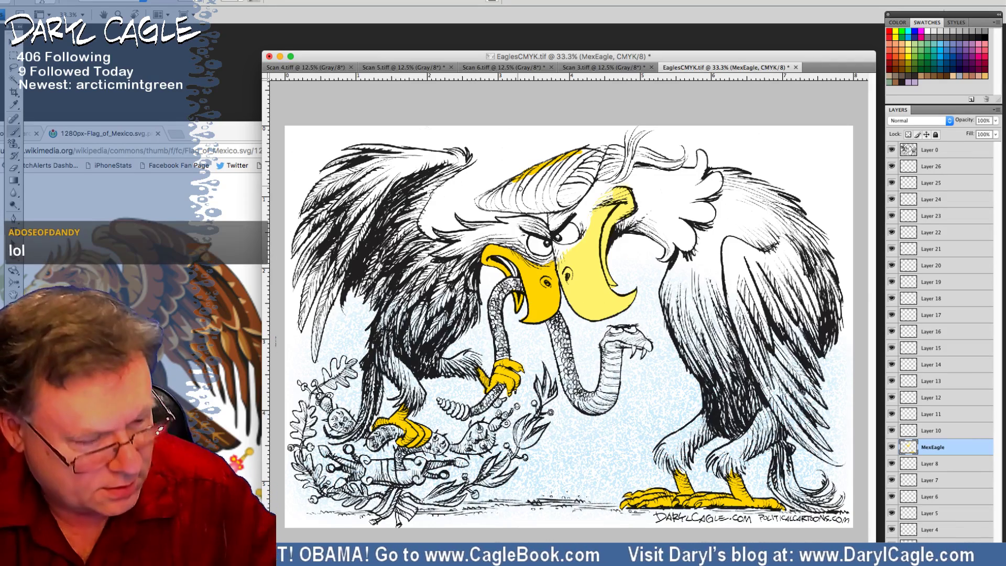
pyautogui.press('super+z')
# Step: Mix a paler yellow by lowering the foreground color's yellow ink, and paint the edges and loose strands of the American eagle's hair
pyautogui.click(12, 327)
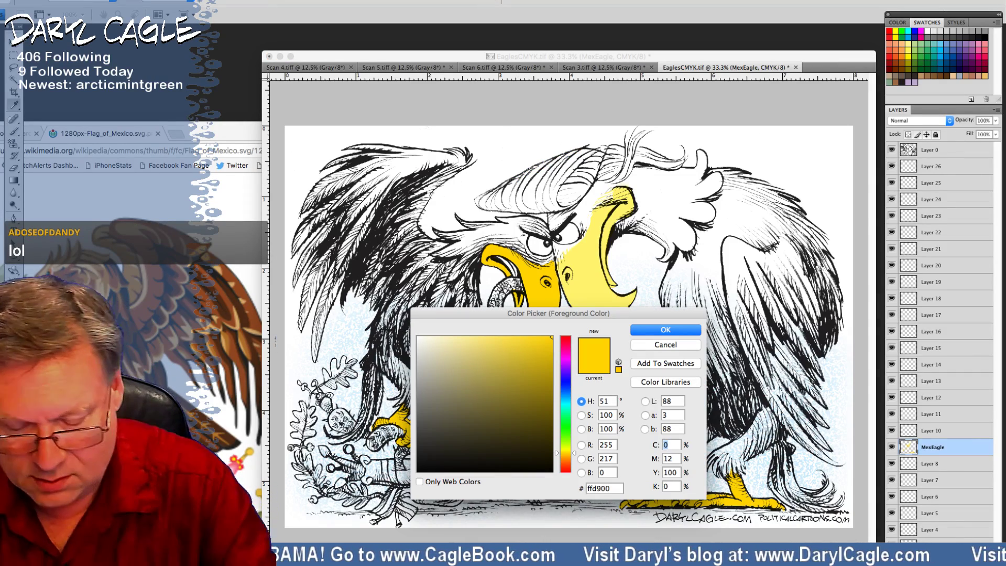
pyautogui.click(671, 473)
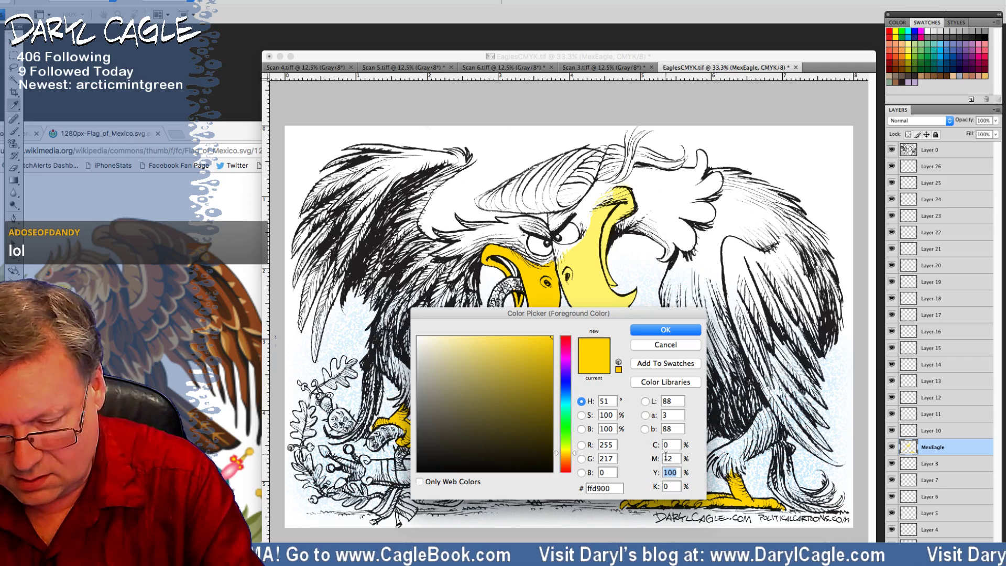
pyautogui.press('Return')
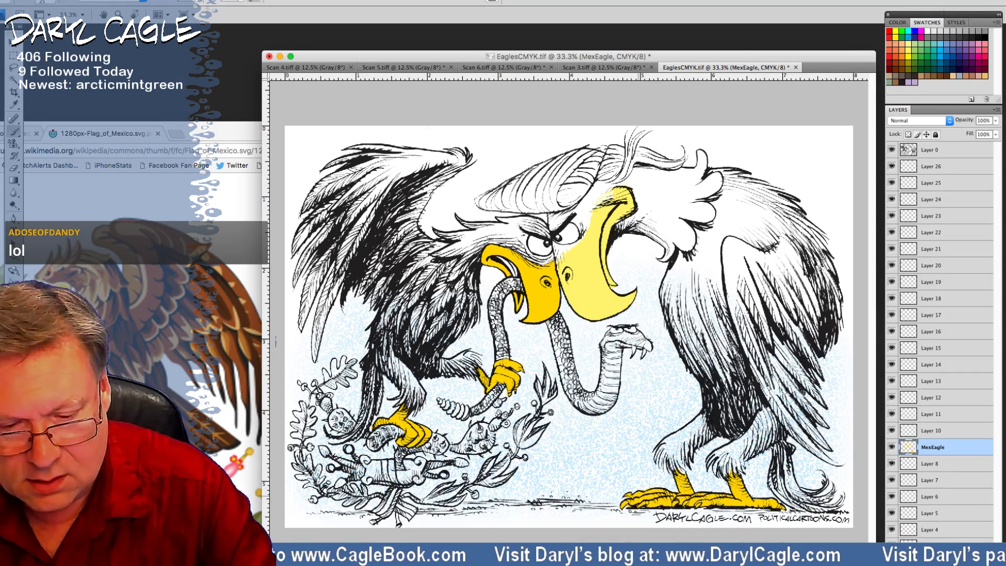
pyautogui.moveTo(602, 153)
pyautogui.mouseDown()
pyautogui.moveTo(565, 154)
pyautogui.moveTo(478, 203)
pyautogui.moveTo(542, 212)
pyautogui.moveTo(520, 207)
pyautogui.moveTo(529, 211)
pyautogui.moveTo(568, 204)
pyautogui.moveTo(611, 148)
pyautogui.moveTo(624, 153)
pyautogui.moveTo(602, 176)
pyautogui.moveTo(622, 168)
pyautogui.moveTo(597, 152)
pyautogui.moveTo(635, 146)
pyautogui.moveTo(669, 165)
pyautogui.moveTo(662, 160)
pyautogui.moveTo(684, 157)
pyautogui.moveTo(675, 167)
pyautogui.moveTo(629, 161)
pyautogui.moveTo(663, 159)
pyautogui.moveTo(624, 170)
pyautogui.mouseUp()
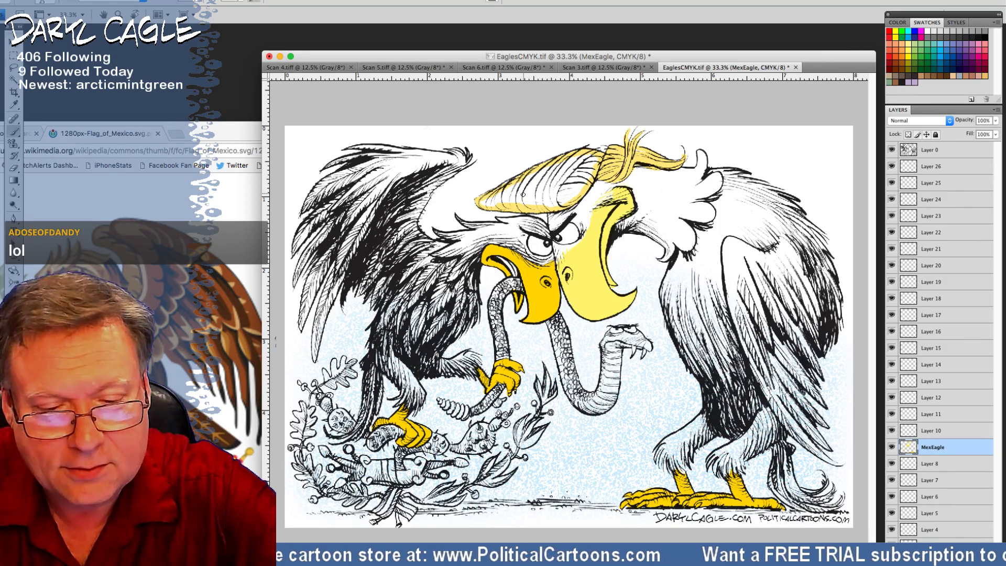
# Step: Enlarge the brush and fill the inside of the American eagle's hair with the pale yellow
pyautogui.press(']')
pyautogui.press(']')
pyautogui.press(']')
pyautogui.press(']')
pyautogui.press(']')
pyautogui.press(']')
pyautogui.moveTo(515, 188)
pyautogui.mouseDown()
pyautogui.moveTo(483, 201)
pyautogui.moveTo(568, 198)
pyautogui.moveTo(591, 167)
pyautogui.moveTo(572, 186)
pyautogui.moveTo(549, 176)
pyautogui.moveTo(521, 186)
pyautogui.moveTo(524, 178)
pyautogui.moveTo(535, 173)
pyautogui.moveTo(535, 193)
pyautogui.mouseUp()
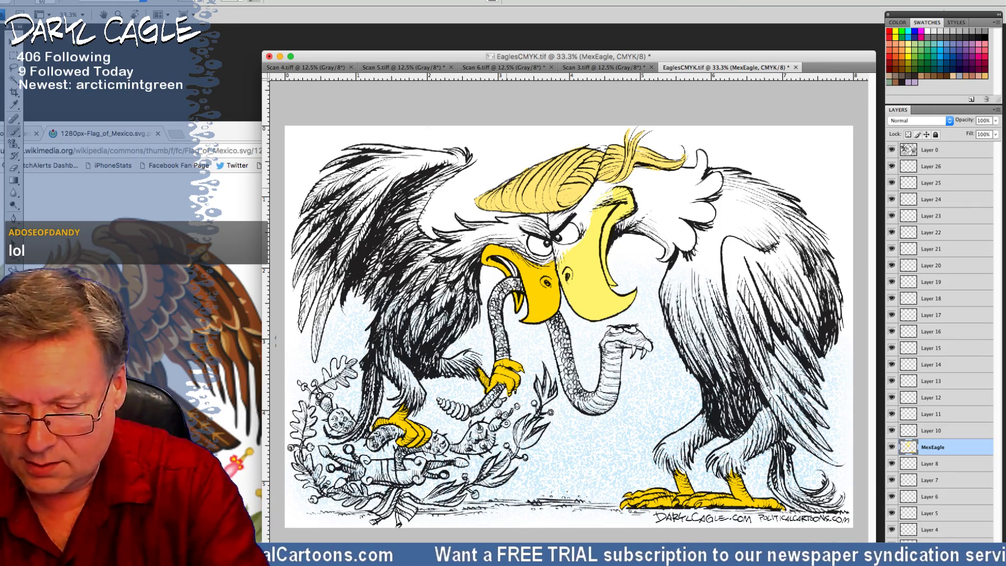
# Step: Select Layer 10 for the highlights and set the foreground color to white with 0% black
pyautogui.click(923, 433)
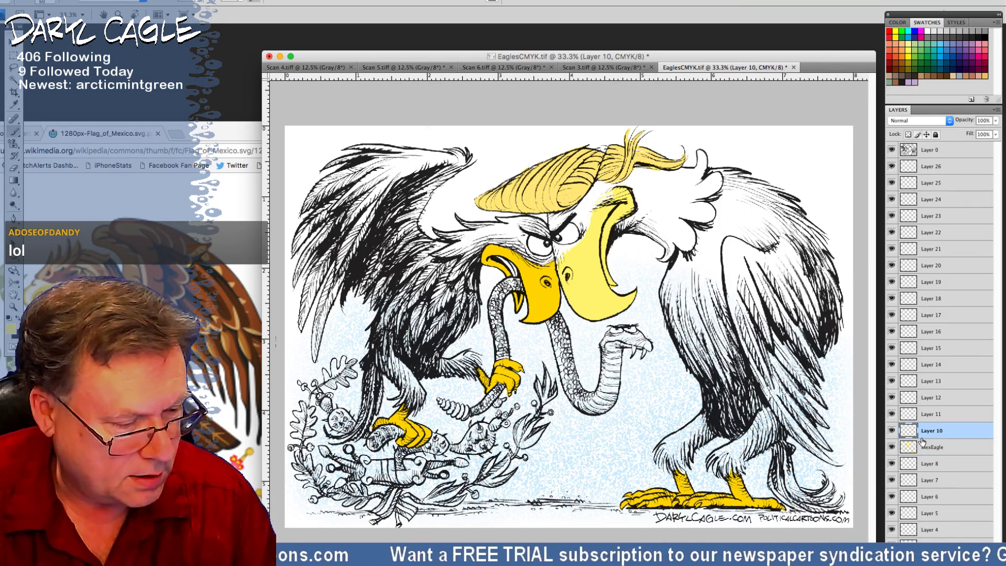
pyautogui.click(14, 331)
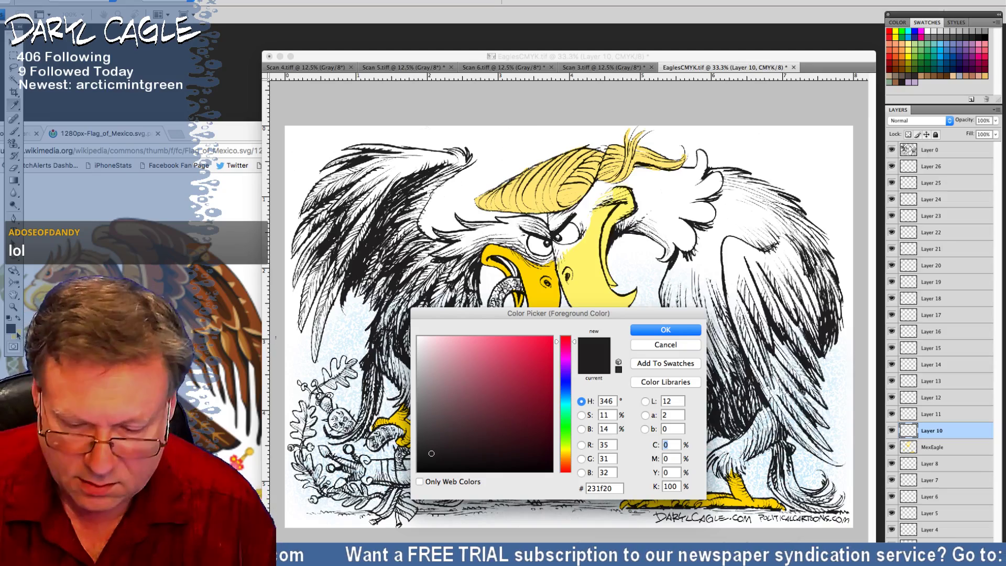
pyautogui.press('Tab')
pyautogui.press('Tab')
pyautogui.press('Tab')
pyautogui.write('0')
pyautogui.press('Return')
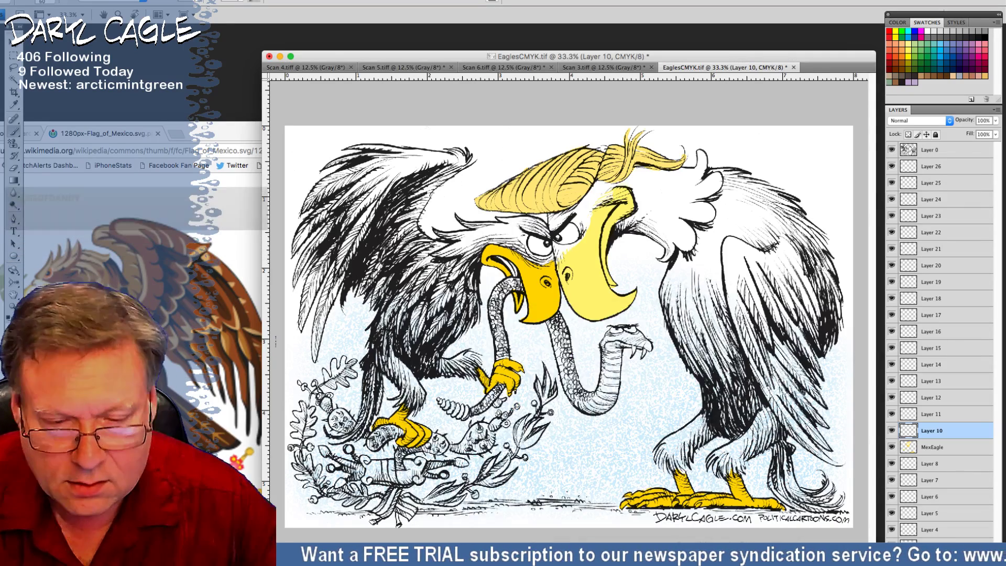
# Step: Adjust the brush, undo the first test stroke, and paint soft white highlights over the American eagle's hair and its loose strands
pyautogui.click(43, 3)
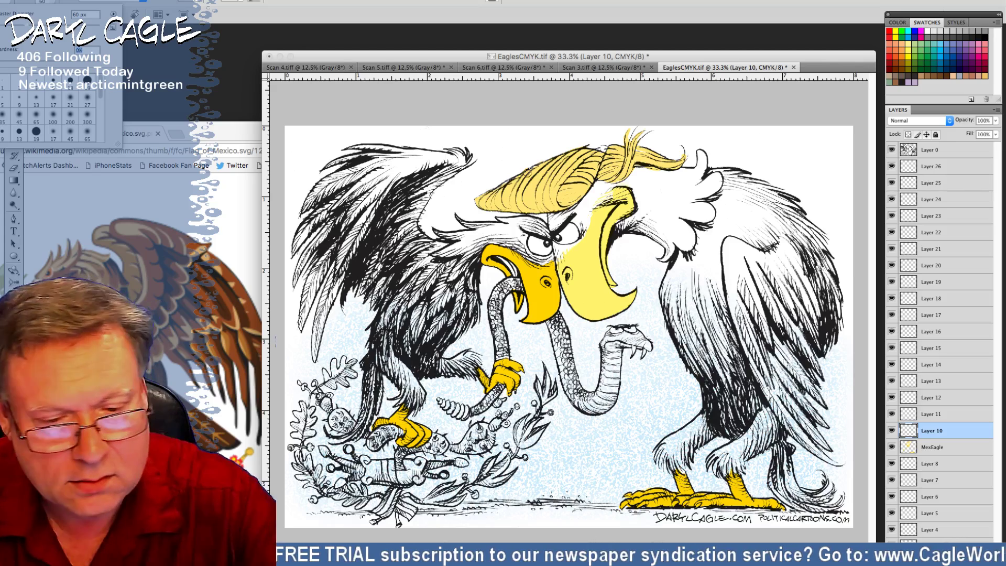
pyautogui.click(587, 155)
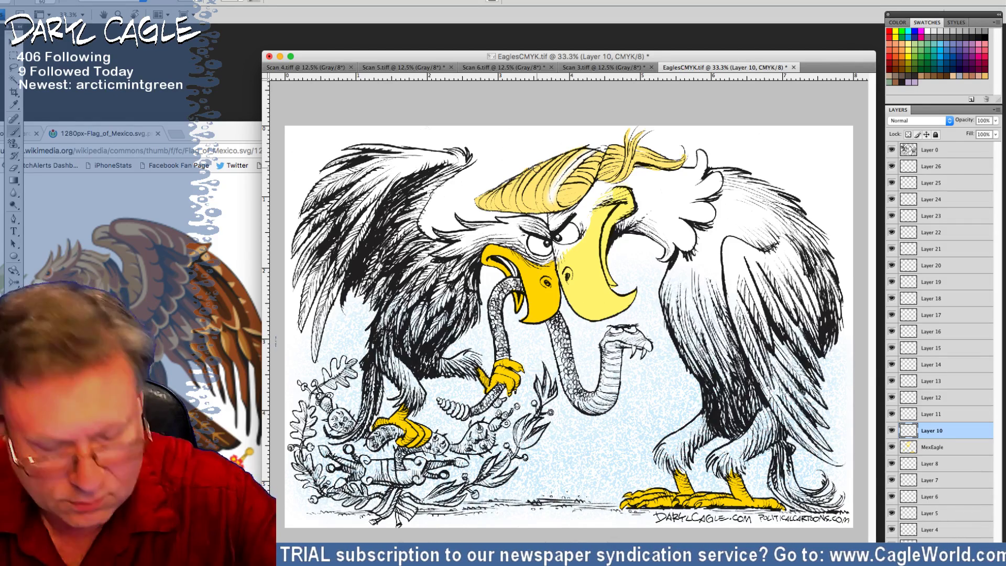
pyautogui.press('super+z')
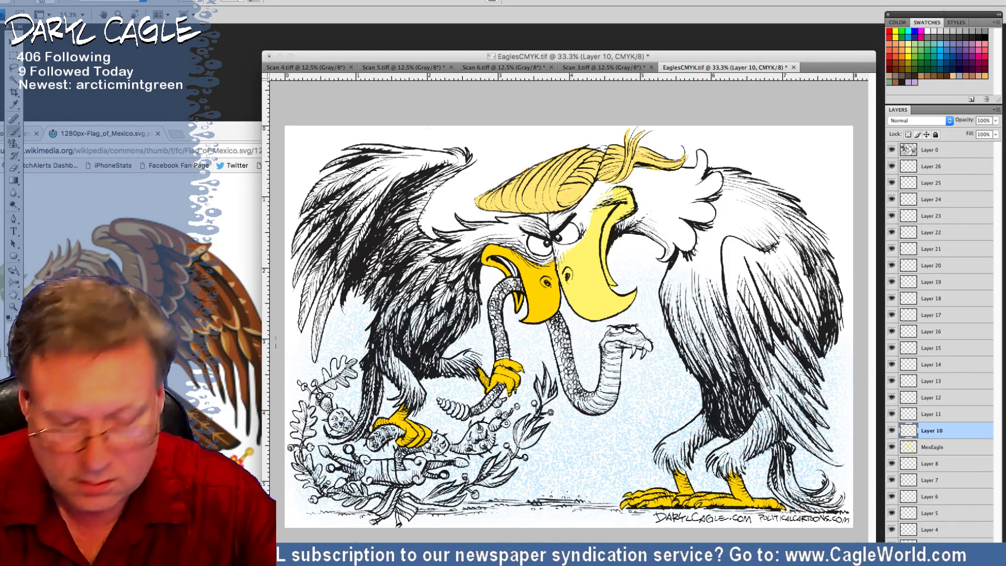
pyautogui.moveTo(581, 155)
pyautogui.mouseDown()
pyautogui.moveTo(558, 178)
pyautogui.moveTo(545, 174)
pyautogui.moveTo(573, 155)
pyautogui.moveTo(546, 185)
pyautogui.moveTo(533, 170)
pyautogui.moveTo(522, 198)
pyautogui.mouseUp()
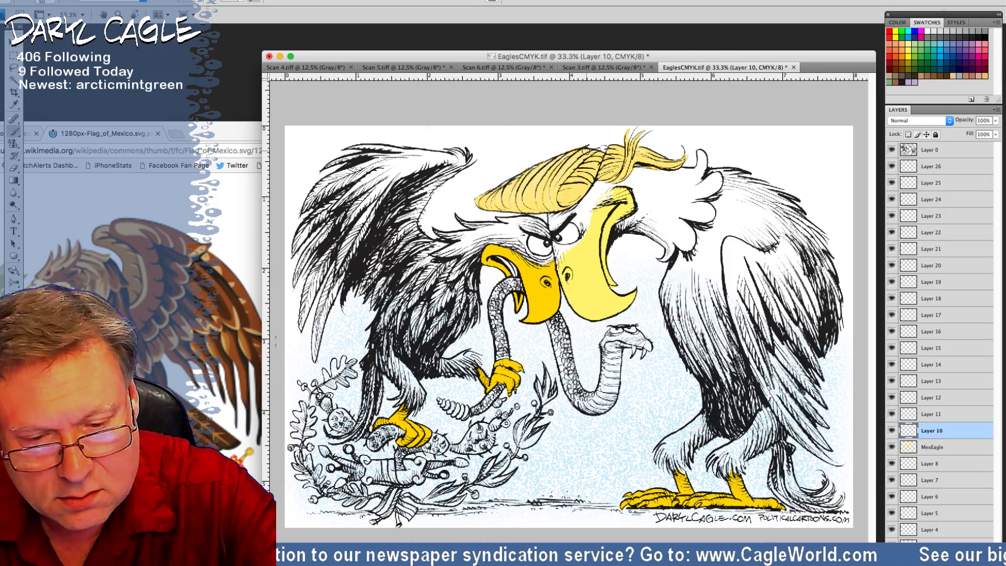
pyautogui.moveTo(587, 150)
pyautogui.mouseDown()
pyautogui.moveTo(547, 190)
pyautogui.moveTo(546, 168)
pyautogui.moveTo(535, 178)
pyautogui.moveTo(525, 170)
pyautogui.moveTo(526, 197)
pyautogui.moveTo(493, 204)
pyautogui.moveTo(506, 189)
pyautogui.mouseUp()
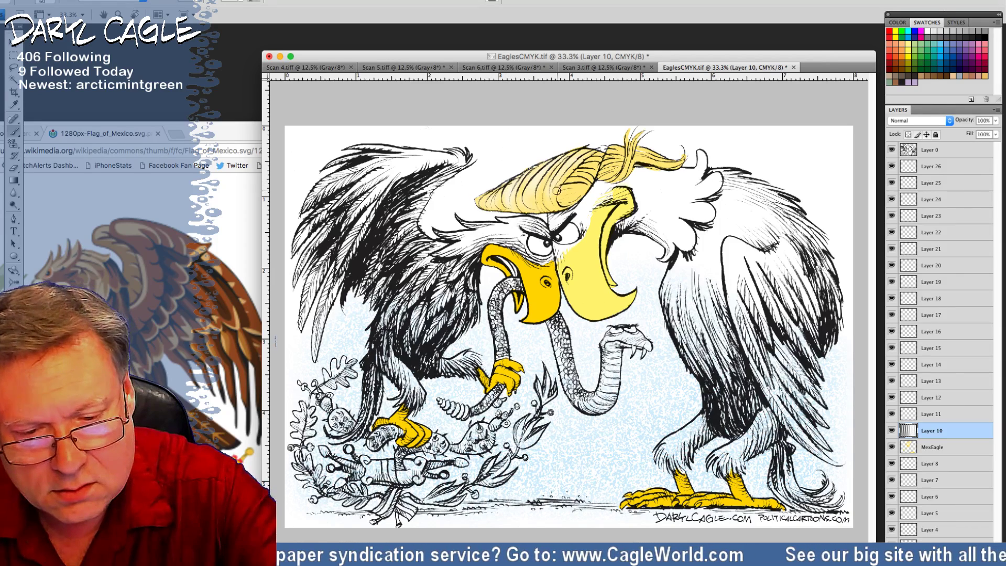
pyautogui.moveTo(586, 152); pyautogui.dragTo(615, 158)
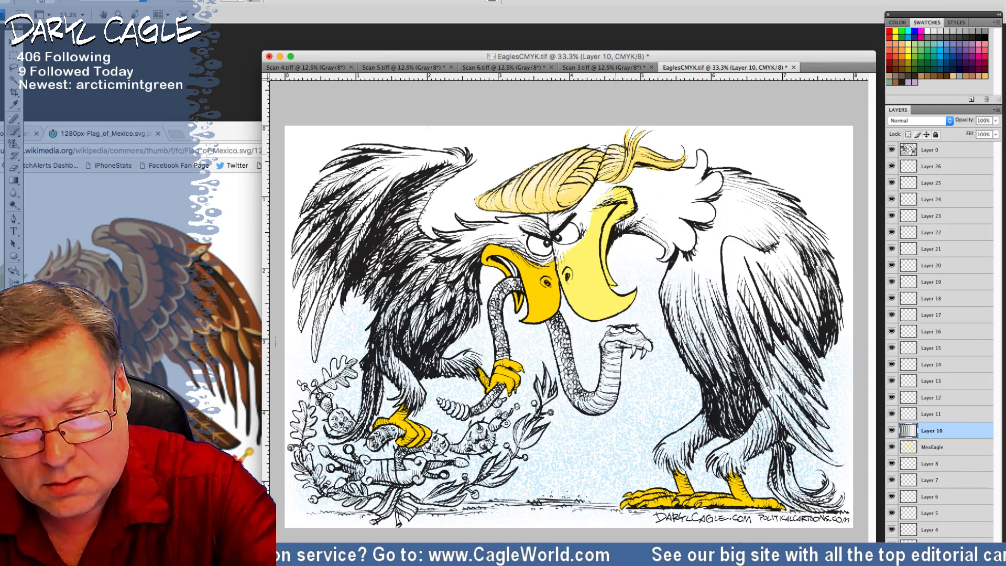
pyautogui.moveTo(621, 150)
pyautogui.mouseDown()
pyautogui.moveTo(642, 145)
pyautogui.moveTo(637, 158)
pyautogui.moveTo(672, 163)
pyautogui.mouseUp()
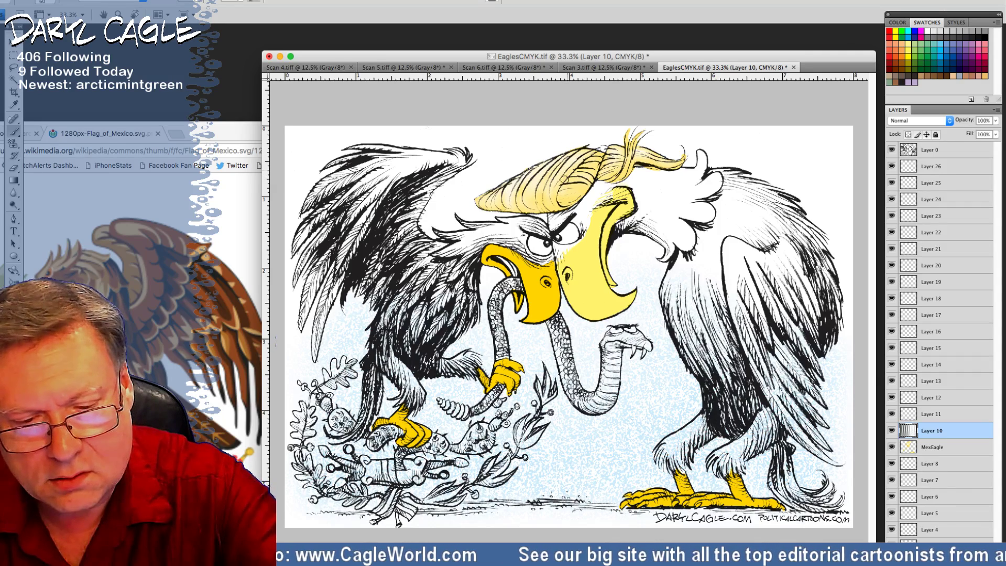
# Step: With the Pattern Stamp tool, a white speckled pattern and a much smaller brush, add white speckles to the American eagle's hair
pyautogui.press('s')
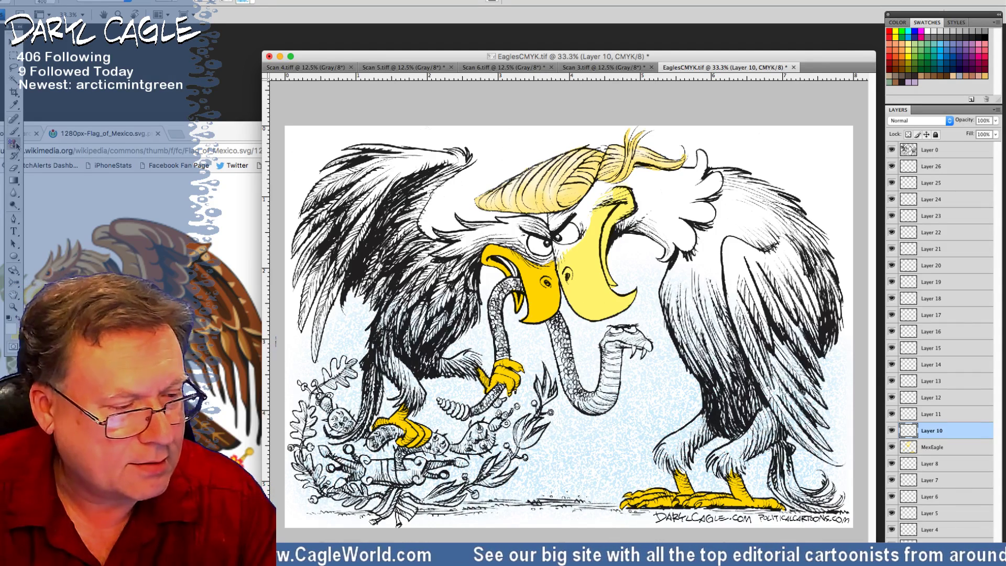
pyautogui.click(249, 4)
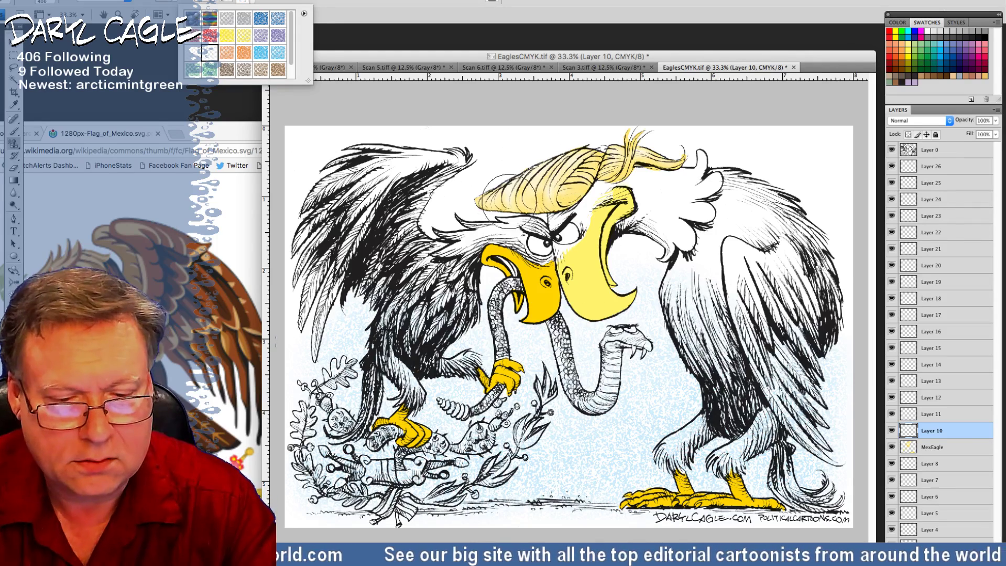
pyautogui.press('[')
pyautogui.press('[')
pyautogui.press('[')
pyautogui.press('[')
pyautogui.press('[')
pyautogui.press('[')
pyautogui.press('[')
pyautogui.press('[')
pyautogui.press('[')
pyautogui.press('[')
pyautogui.press('[')
pyautogui.press('[')
pyautogui.press('[')
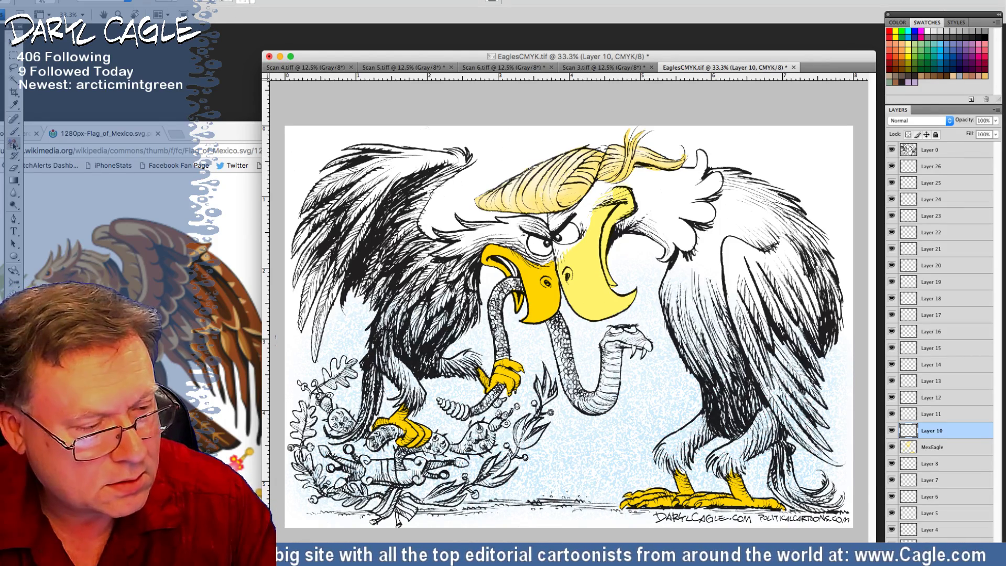
pyautogui.click(552, 183)
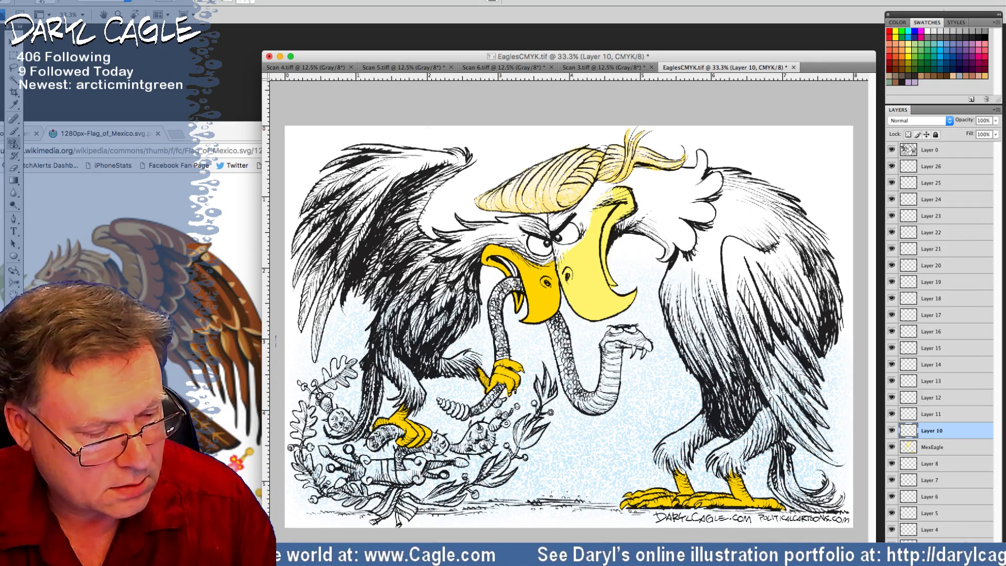
pyautogui.click(11, 328)
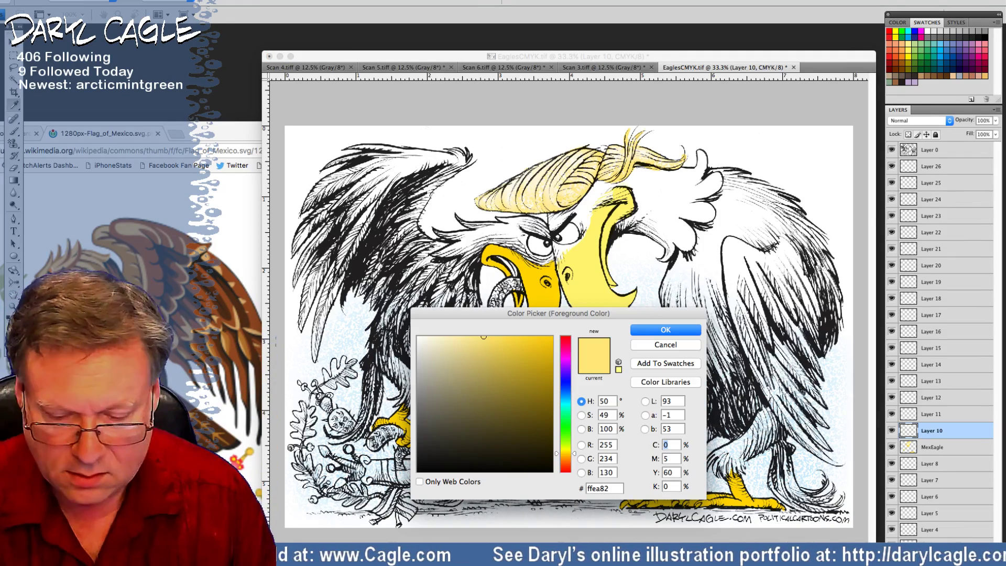
pyautogui.press('Tab')
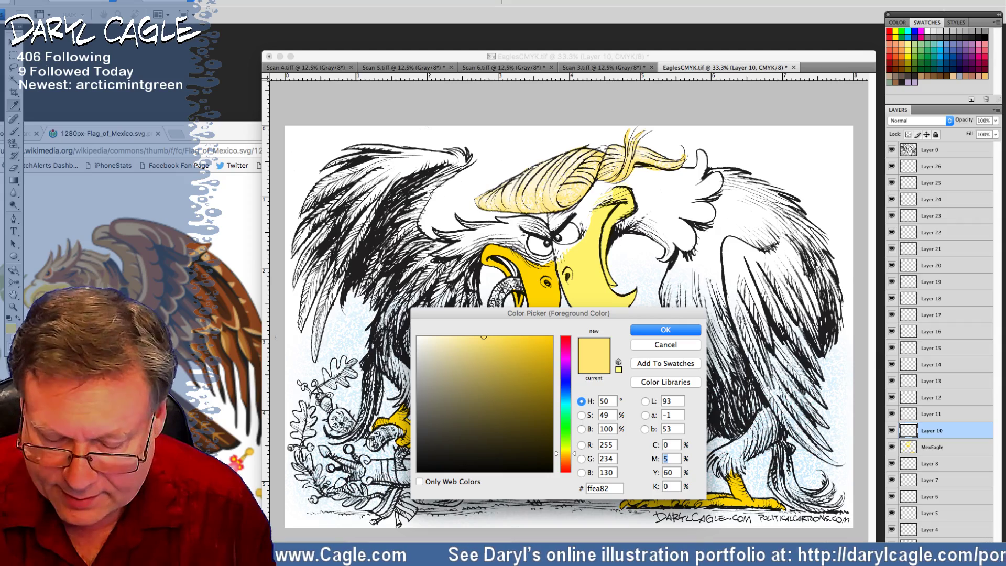
pyautogui.click(648, 349)
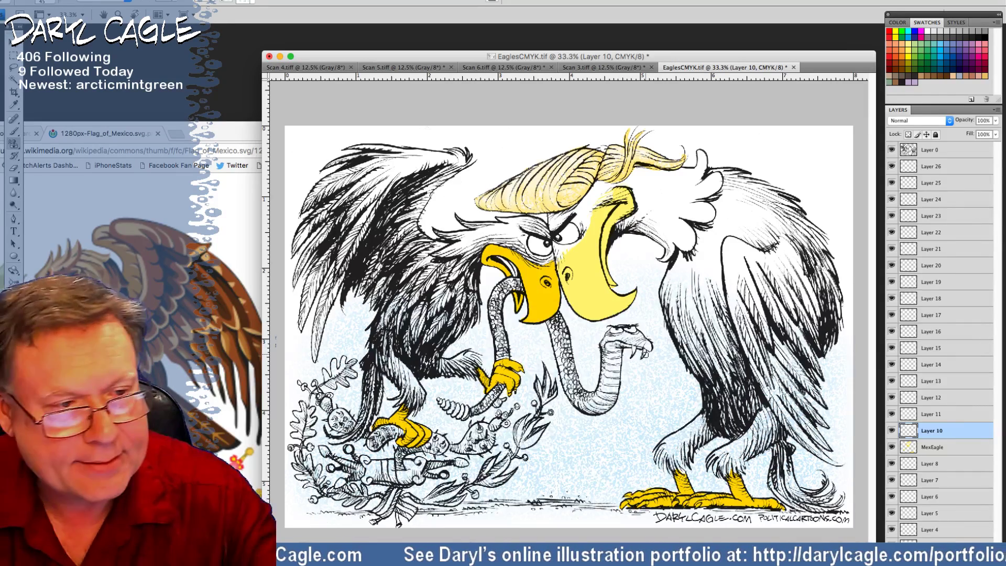
# Step: Choose the light orange speckled pattern and stamp orange texture onto the American eagle's hair for shading
pyautogui.click(250, 2)
pyautogui.click(228, 56)
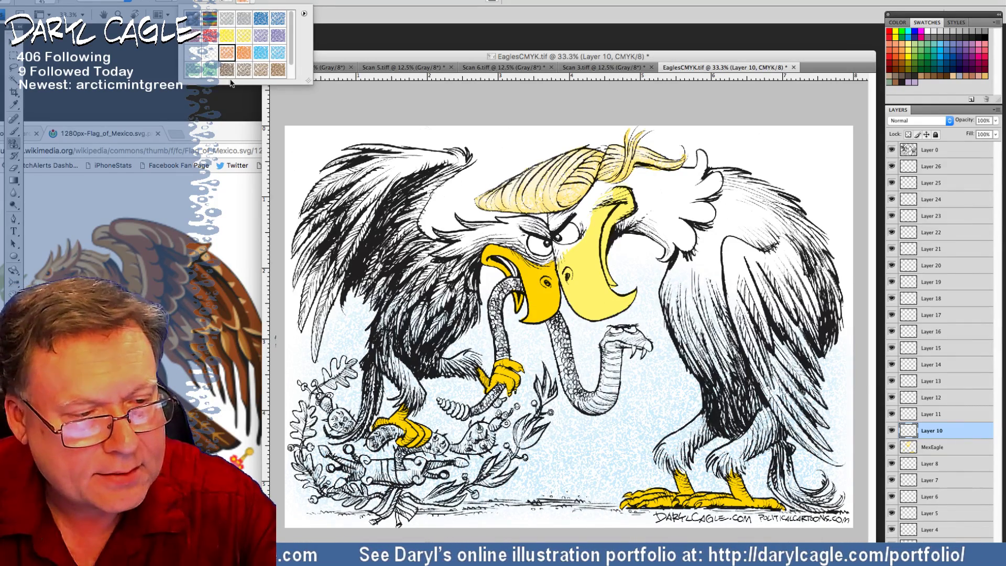
pyautogui.click(176, 3)
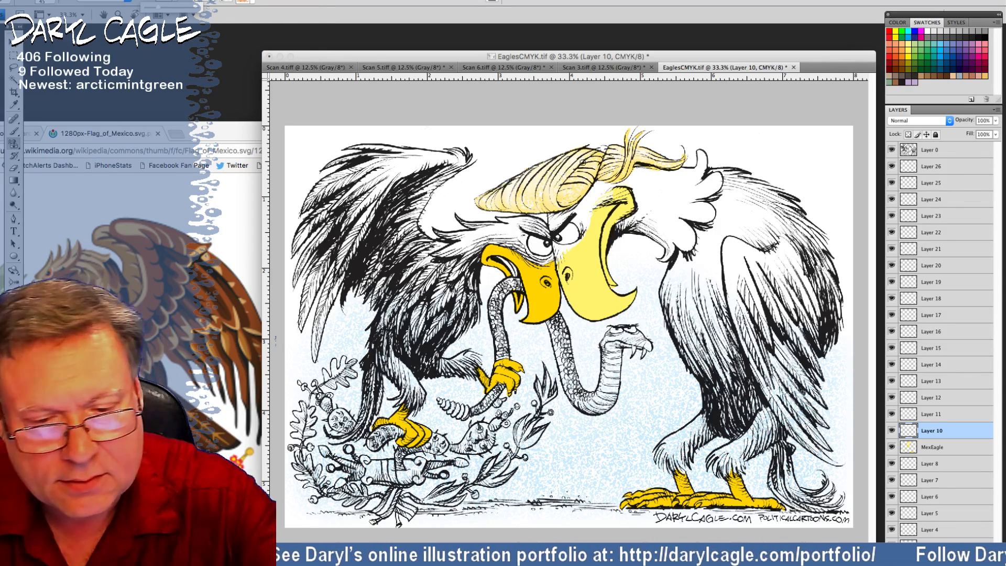
pyautogui.moveTo(586, 161)
pyautogui.mouseDown()
pyautogui.moveTo(559, 194)
pyautogui.moveTo(593, 168)
pyautogui.moveTo(584, 196)
pyautogui.moveTo(546, 205)
pyautogui.moveTo(557, 207)
pyautogui.moveTo(522, 192)
pyautogui.moveTo(497, 199)
pyautogui.moveTo(552, 165)
pyautogui.moveTo(610, 172)
pyautogui.moveTo(633, 156)
pyautogui.moveTo(627, 171)
pyautogui.moveTo(638, 156)
pyautogui.moveTo(662, 166)
pyautogui.moveTo(596, 161)
pyautogui.moveTo(569, 183)
pyautogui.mouseUp()
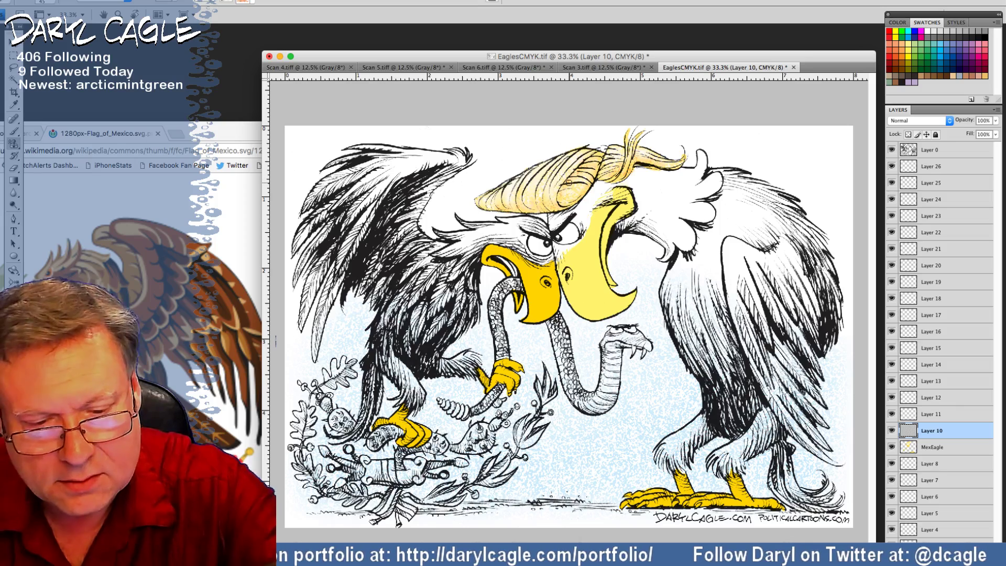
# Step: Switch to the yellow speckled pattern and stamp yellow texture across the American eagle's hair and loose strands
pyautogui.click(253, 4)
pyautogui.click(581, 170)
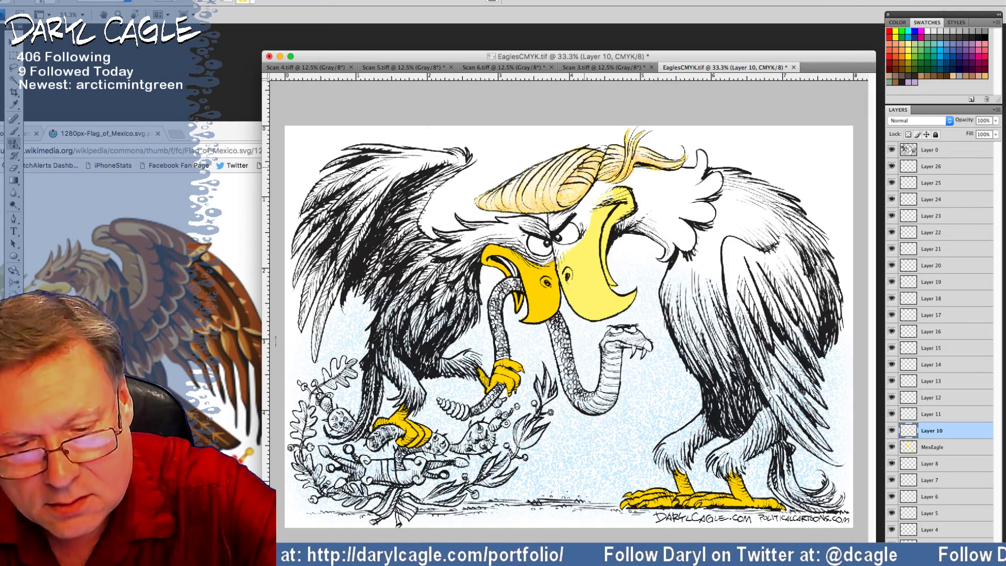
pyautogui.moveTo(579, 169)
pyautogui.mouseDown()
pyautogui.moveTo(557, 206)
pyautogui.moveTo(524, 210)
pyautogui.moveTo(525, 170)
pyautogui.moveTo(534, 179)
pyautogui.moveTo(517, 204)
pyautogui.moveTo(493, 197)
pyautogui.moveTo(674, 158)
pyautogui.mouseUp()
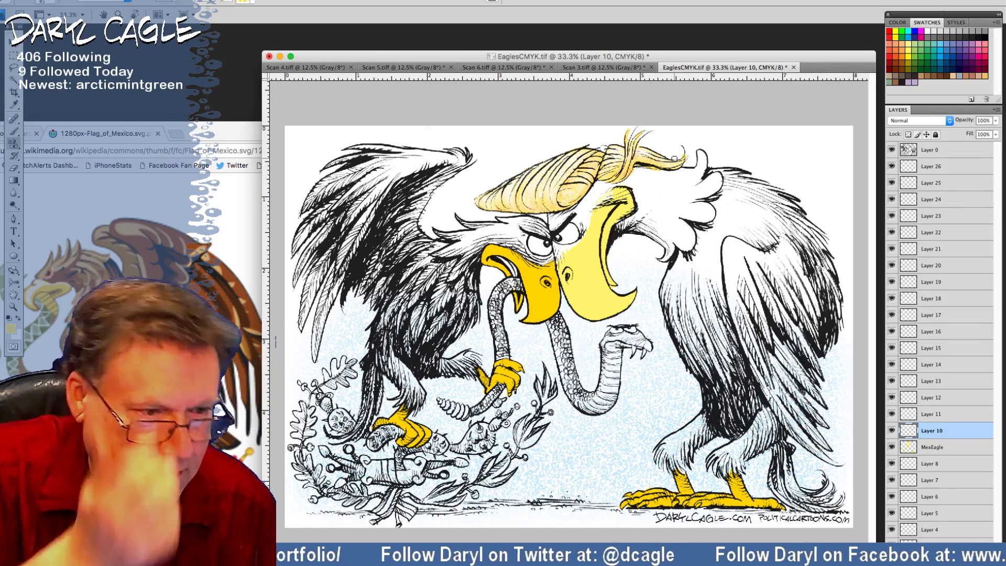
# Step: Return to the white speckled pattern and stamp more highlights along the crest and front of the American eagle's hair
pyautogui.click(254, 4)
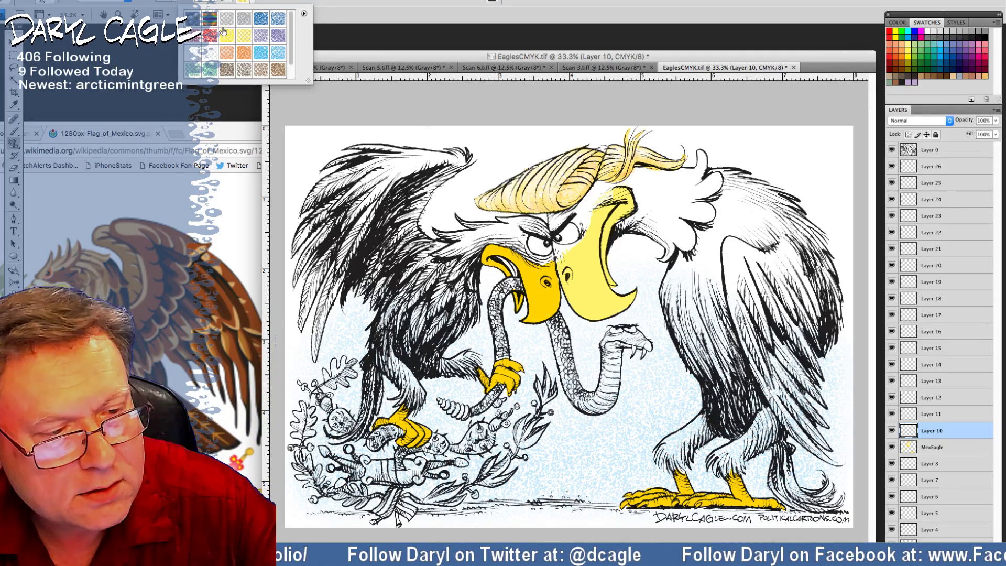
pyautogui.click(194, 54)
pyautogui.click(589, 158)
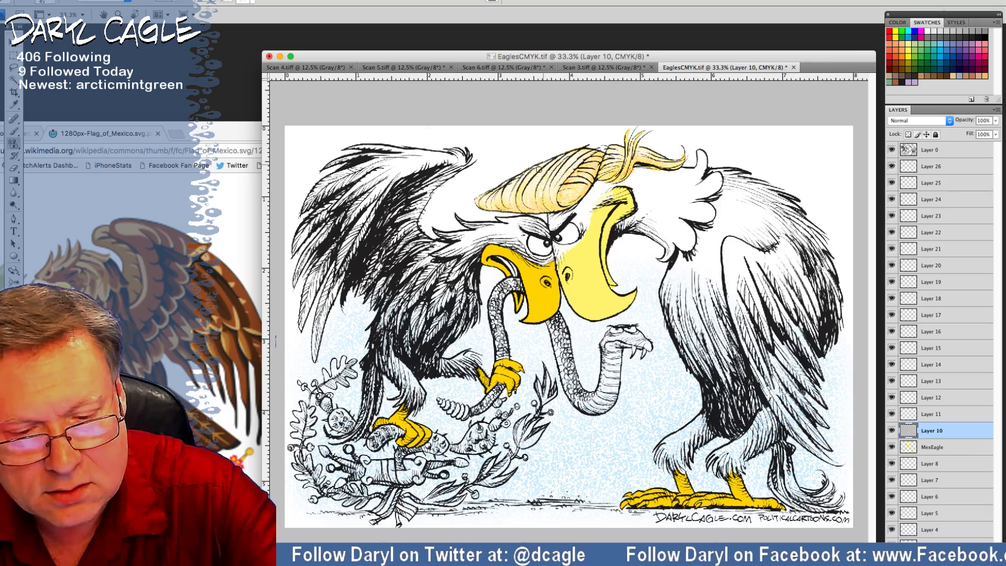
pyautogui.moveTo(518, 188)
pyautogui.mouseDown()
pyautogui.moveTo(525, 197)
pyautogui.moveTo(510, 190)
pyautogui.mouseUp()
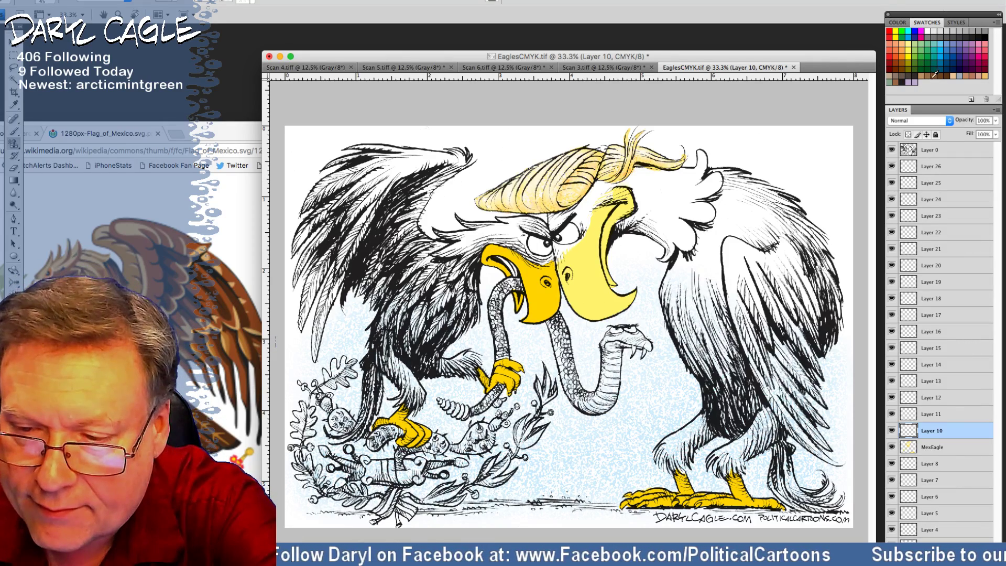
# Step: On the MexEagle layer, select the whole canvas and brush brown onto the outer wing feathers of the Mexican eagle
pyautogui.click(930, 450)
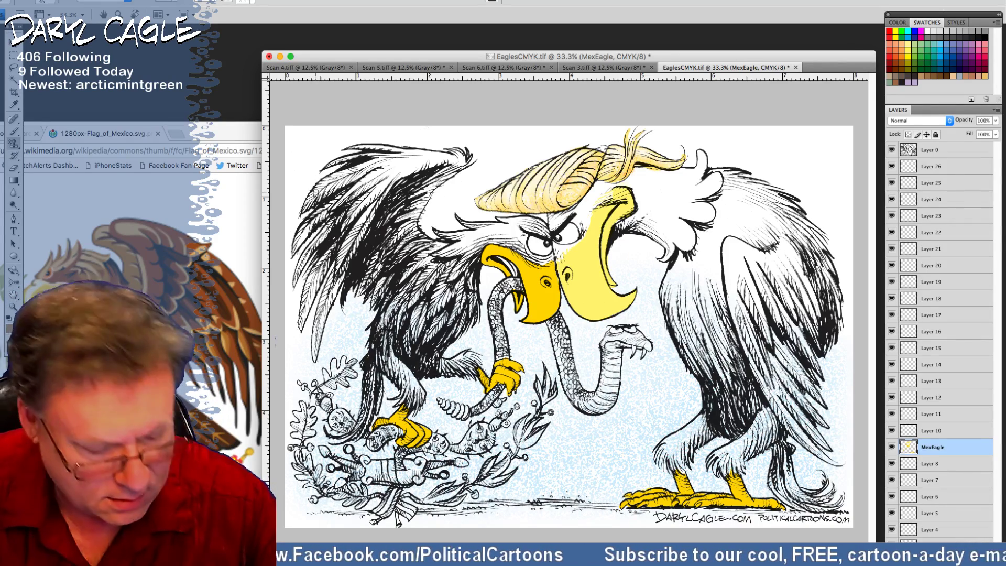
pyautogui.press('super+a')
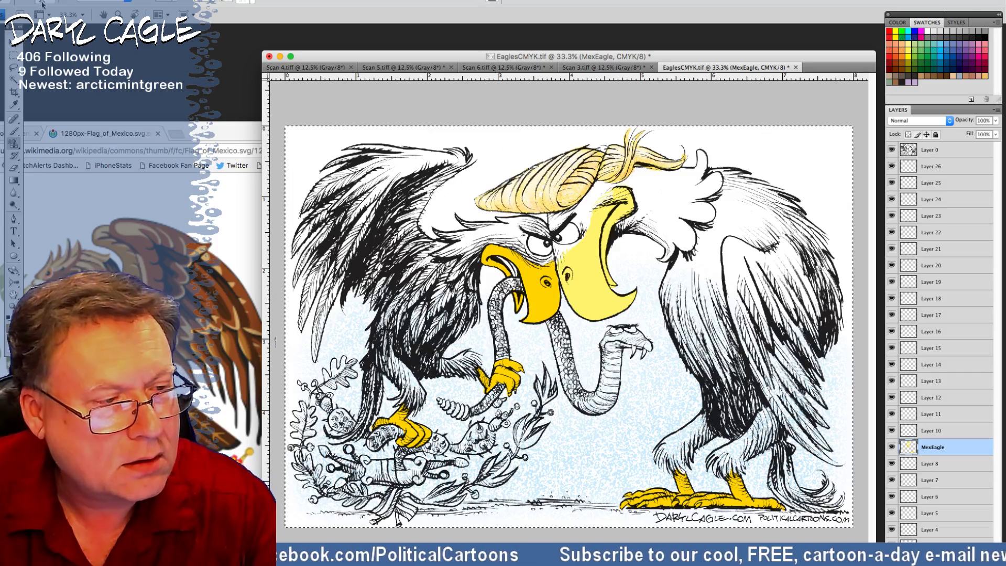
pyautogui.click(13, 132)
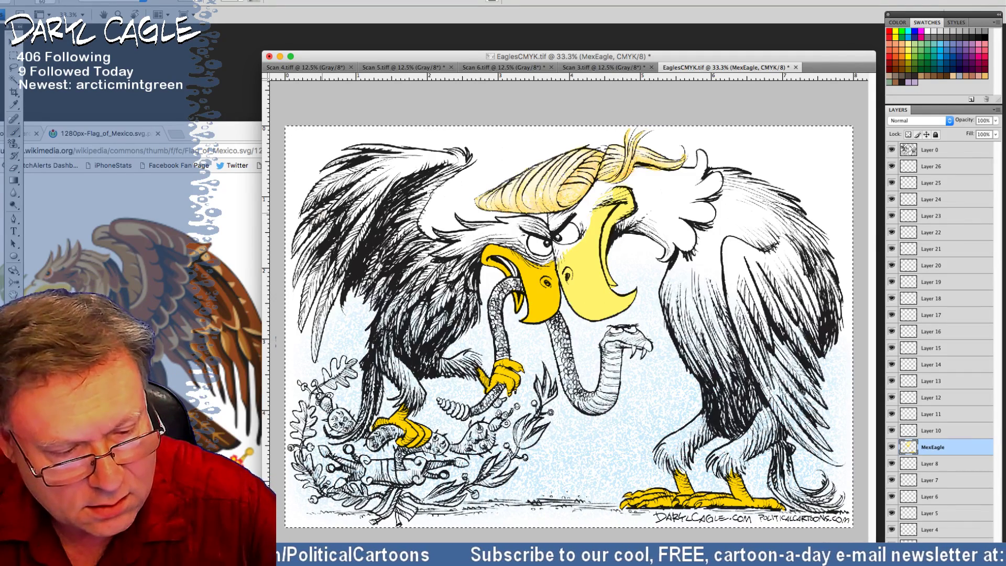
pyautogui.moveTo(324, 214); pyautogui.dragTo(304, 232)
# Step: Change the foreground color to a brighter orange-brown, hex c68b4f (C 21, M 47, Y 79, K 3)
pyautogui.click(192, 2)
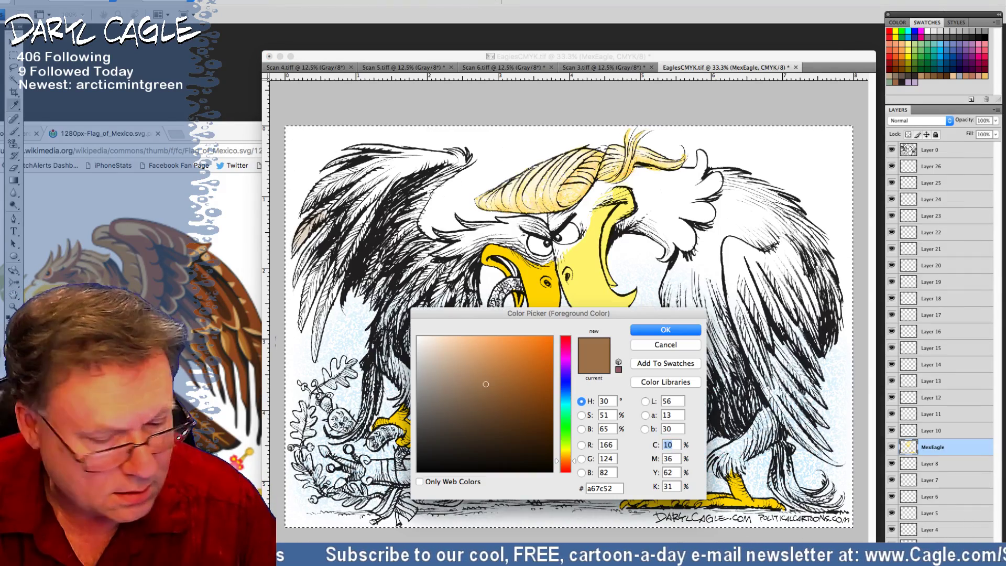
pyautogui.click(496, 374)
pyautogui.moveTo(495, 374); pyautogui.dragTo(500, 367)
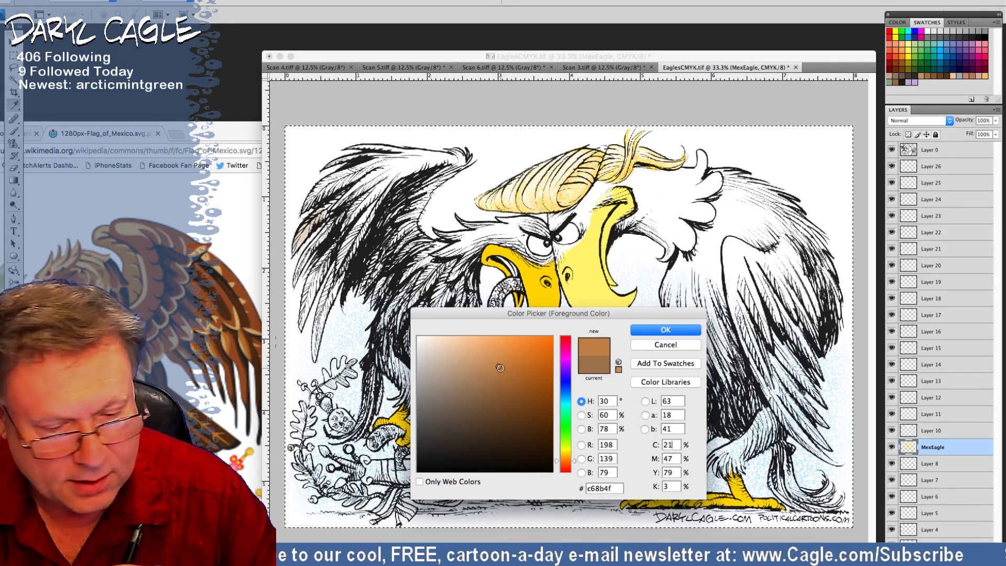
pyautogui.click(656, 331)
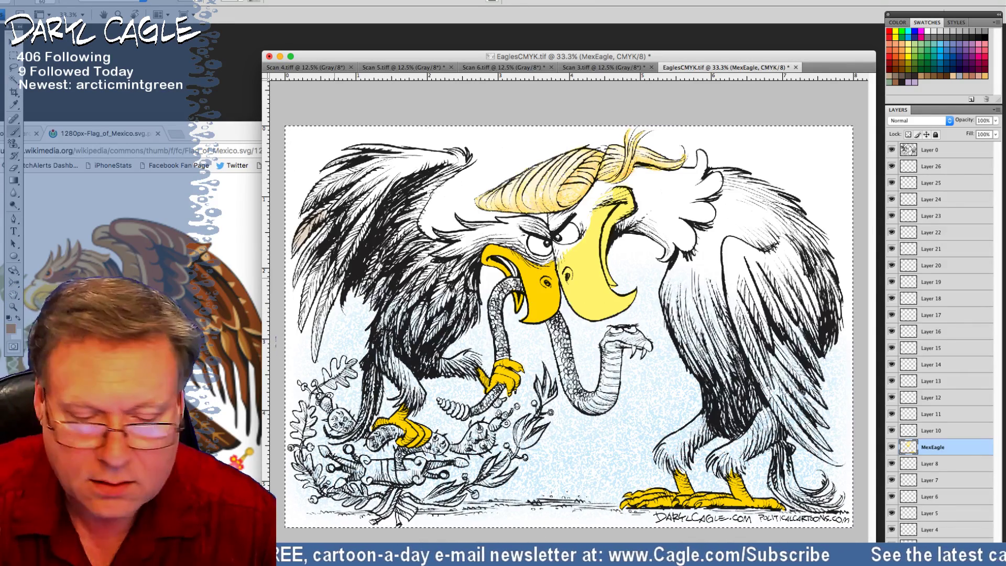
# Step: Raise the brush hardness and paint the Mexican eagle's lowest long wing feather orange-brown
pyautogui.moveTo(341, 278); pyautogui.dragTo(329, 301)
pyautogui.click(51, 1)
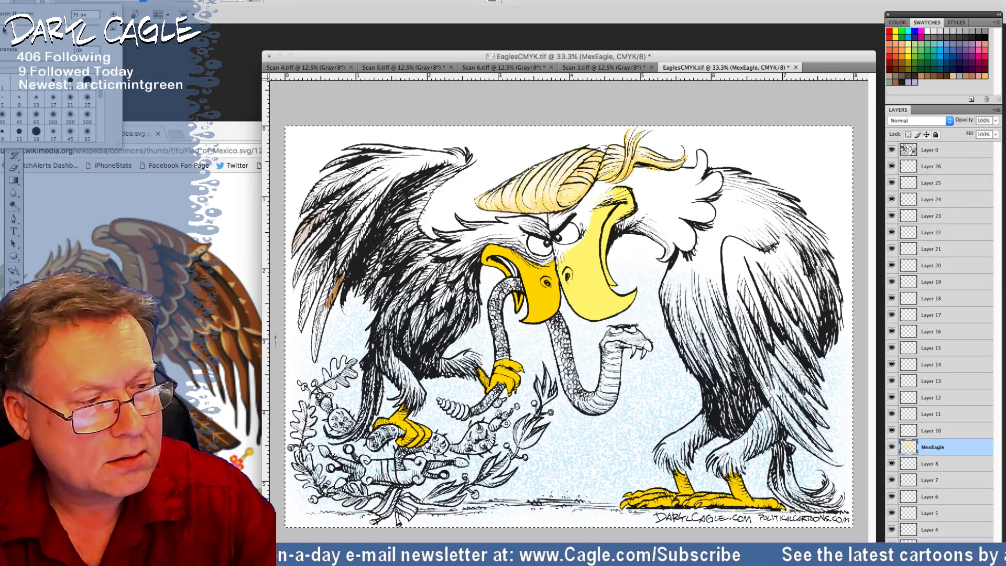
pyautogui.moveTo(6, 66); pyautogui.dragTo(218, 100)
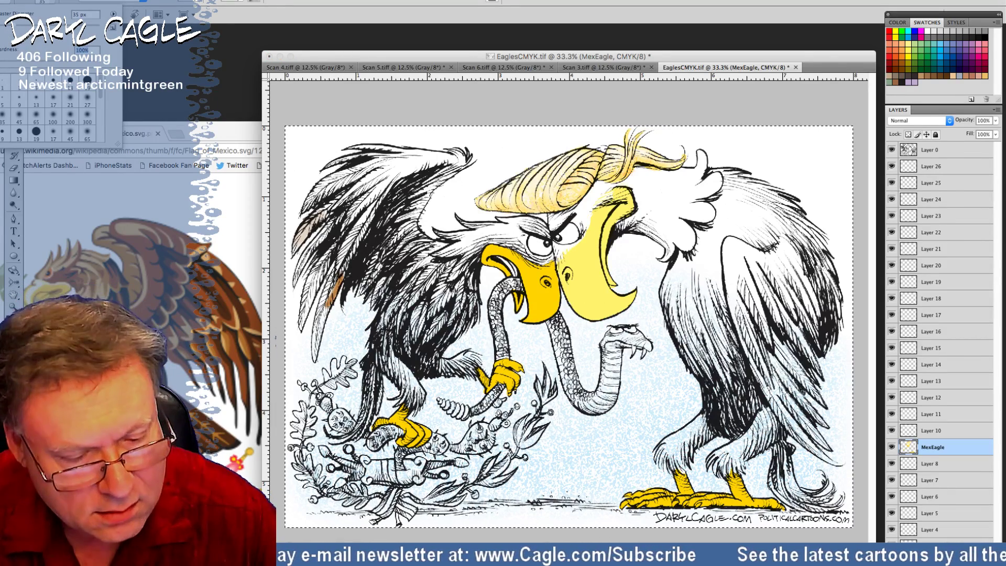
pyautogui.moveTo(329, 277)
pyautogui.mouseDown()
pyautogui.moveTo(323, 299)
pyautogui.moveTo(341, 268)
pyautogui.moveTo(312, 353)
pyautogui.mouseUp()
# Step: With a smaller brush, paint orange-brown along the Mexican eagle's lower wing edge, back edge and outer tail feathers
pyautogui.press('[')
pyautogui.press('[')
pyautogui.press('[')
pyautogui.press('[')
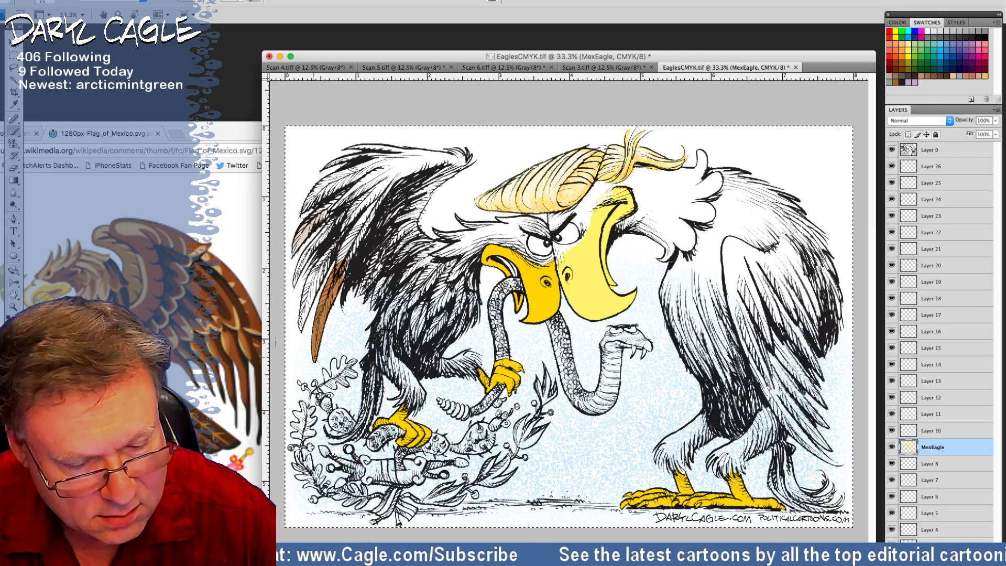
pyautogui.moveTo(347, 267)
pyautogui.mouseDown()
pyautogui.moveTo(345, 289)
pyautogui.moveTo(362, 286)
pyautogui.mouseUp()
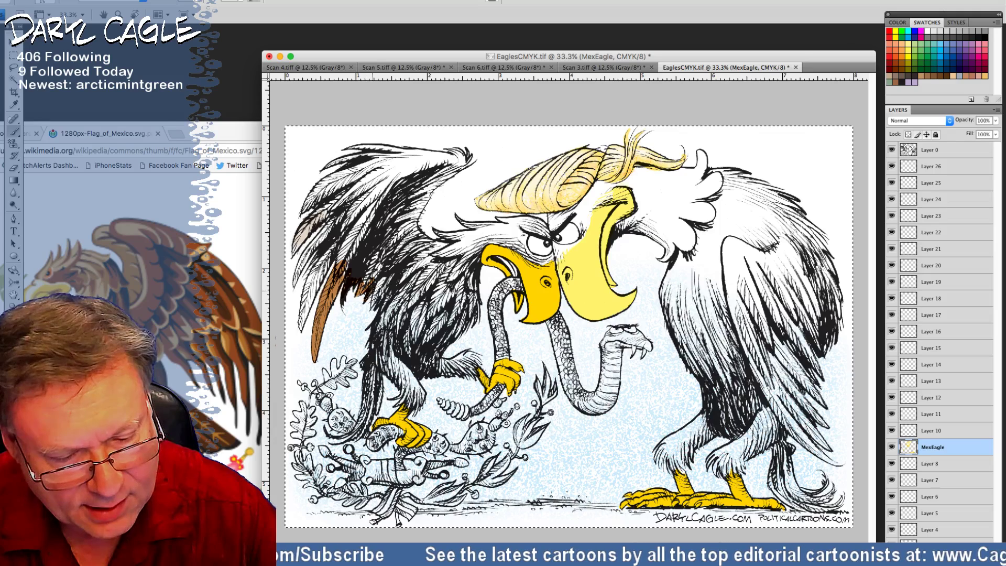
pyautogui.moveTo(374, 289); pyautogui.dragTo(372, 349)
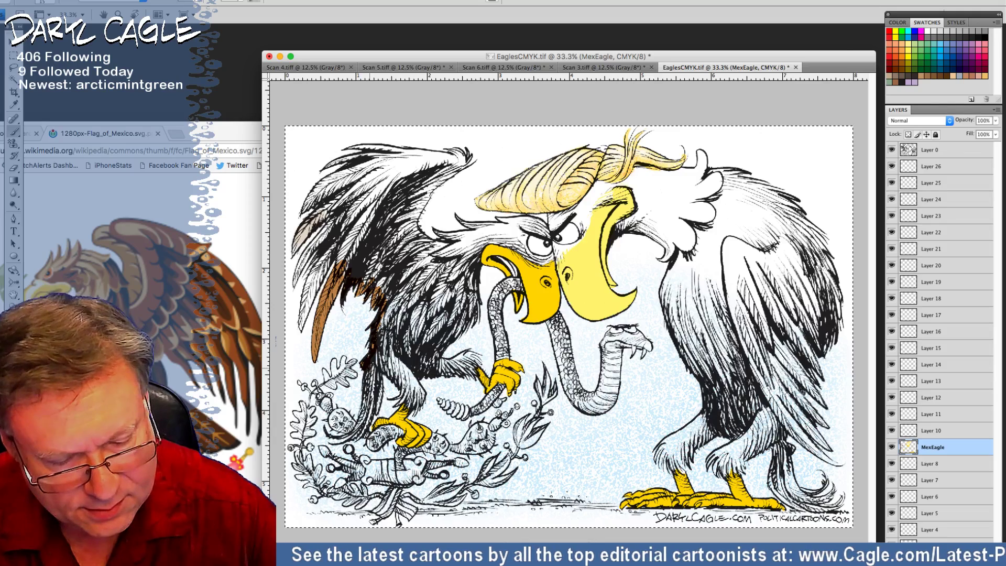
pyautogui.moveTo(370, 366); pyautogui.dragTo(366, 384)
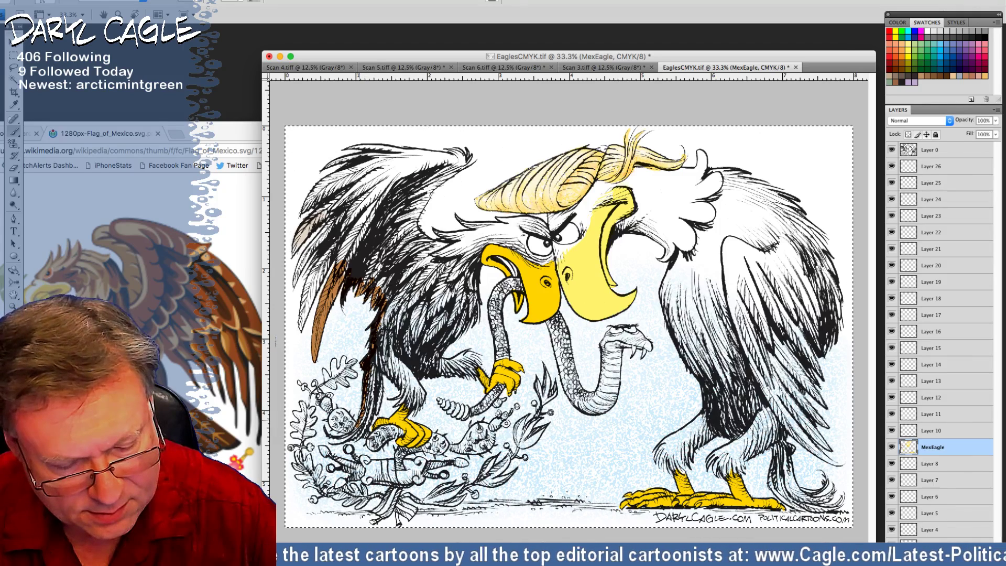
pyautogui.moveTo(371, 370)
pyautogui.mouseDown()
pyautogui.moveTo(363, 429)
pyautogui.moveTo(357, 420)
pyautogui.moveTo(373, 367)
pyautogui.moveTo(364, 433)
pyautogui.mouseUp()
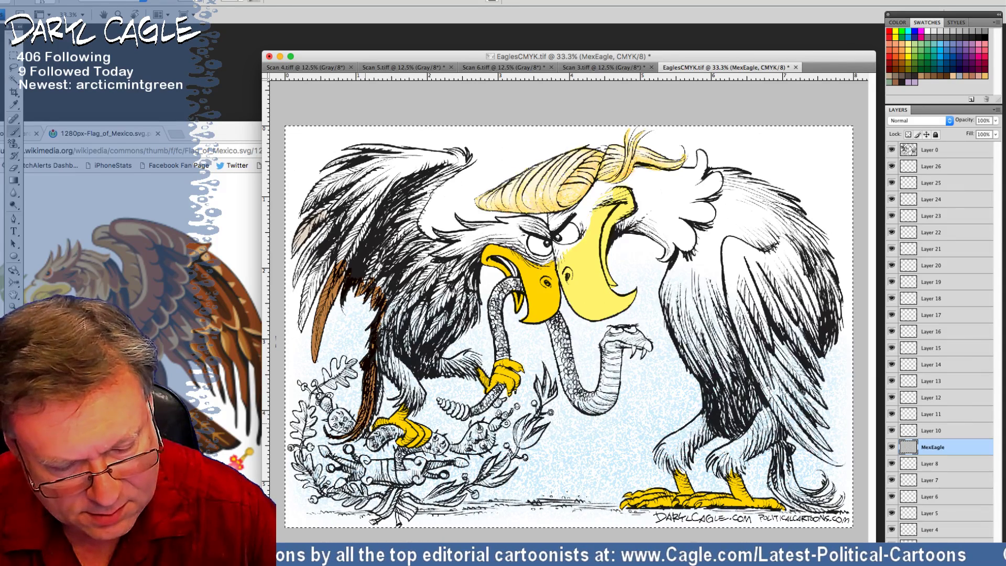
# Step: Paint the rest of the Mexican eagle's tail and the feathered edges of both legs orange-brown
pyautogui.moveTo(378, 364); pyautogui.dragTo(378, 404)
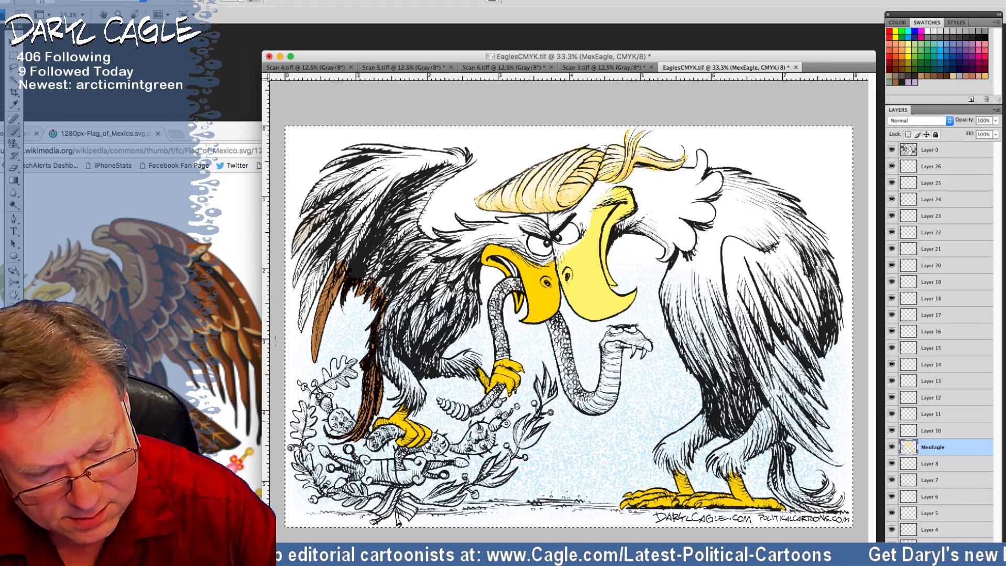
pyautogui.moveTo(375, 366)
pyautogui.mouseDown()
pyautogui.moveTo(374, 357)
pyautogui.moveTo(404, 400)
pyautogui.mouseUp()
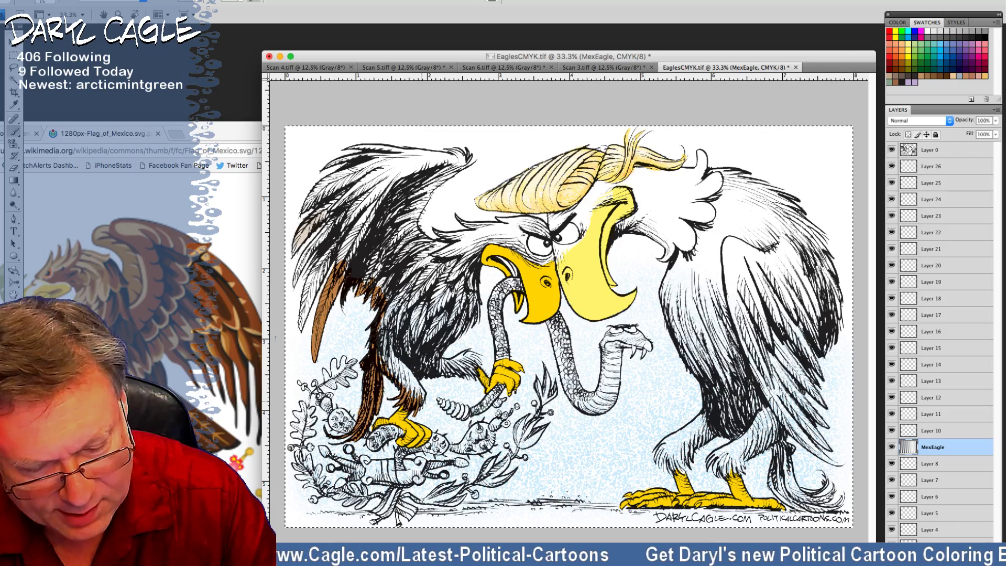
pyautogui.moveTo(420, 391); pyautogui.dragTo(412, 373)
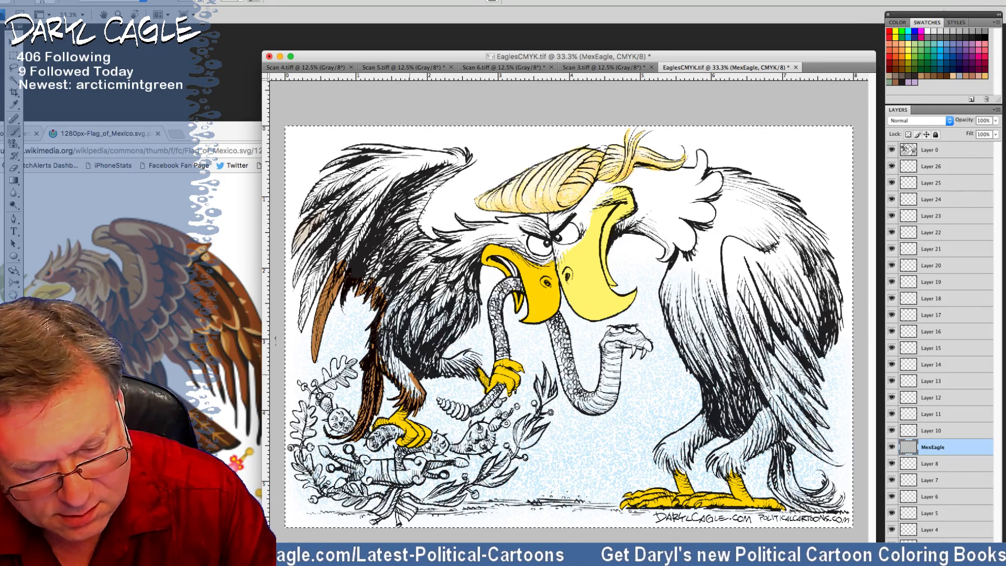
pyautogui.moveTo(442, 374); pyautogui.dragTo(460, 371)
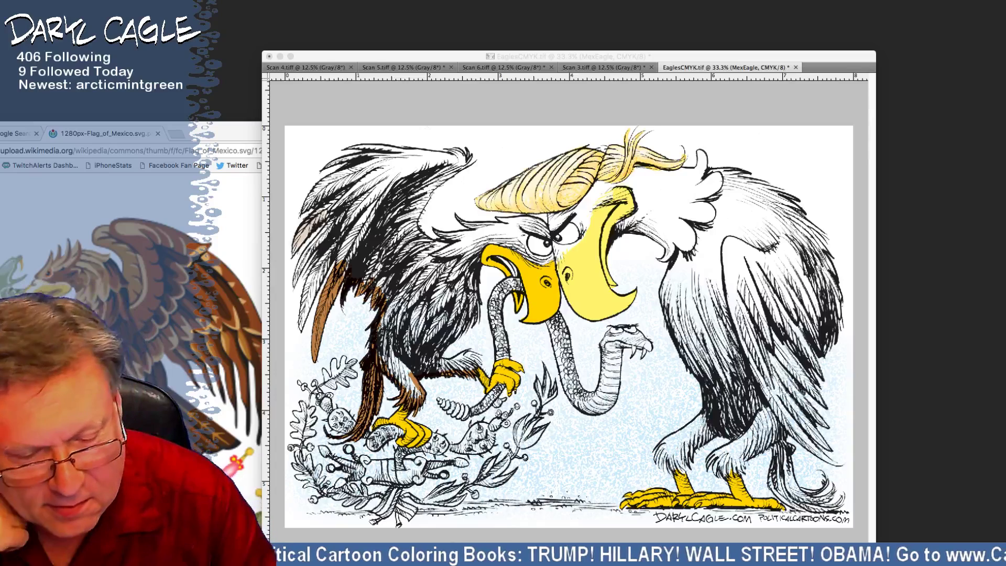
pyautogui.click(439, 365)
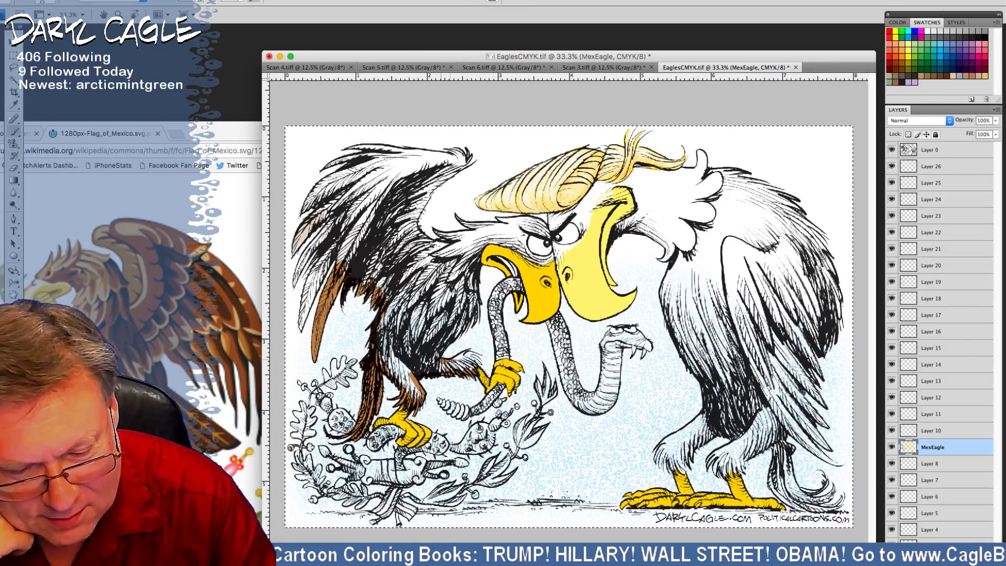
pyautogui.moveTo(461, 354)
pyautogui.mouseDown()
pyautogui.moveTo(481, 359)
pyautogui.moveTo(464, 371)
pyautogui.mouseUp()
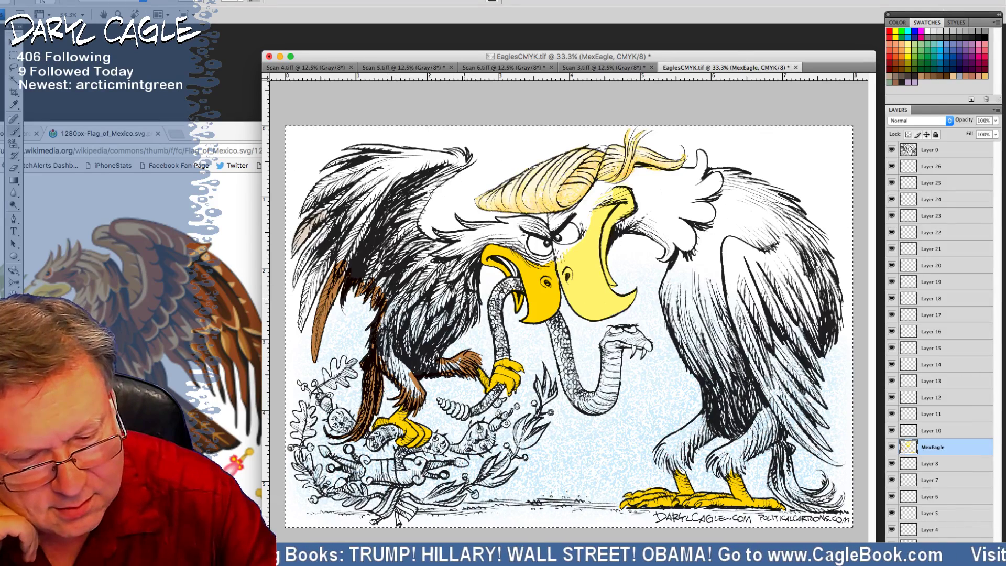
# Step: Paint orange-brown along the Mexican eagle's chest and head outline, around its eye, and up the wing's front edge
pyautogui.moveTo(470, 291)
pyautogui.mouseDown()
pyautogui.moveTo(475, 314)
pyautogui.moveTo(443, 348)
pyautogui.mouseUp()
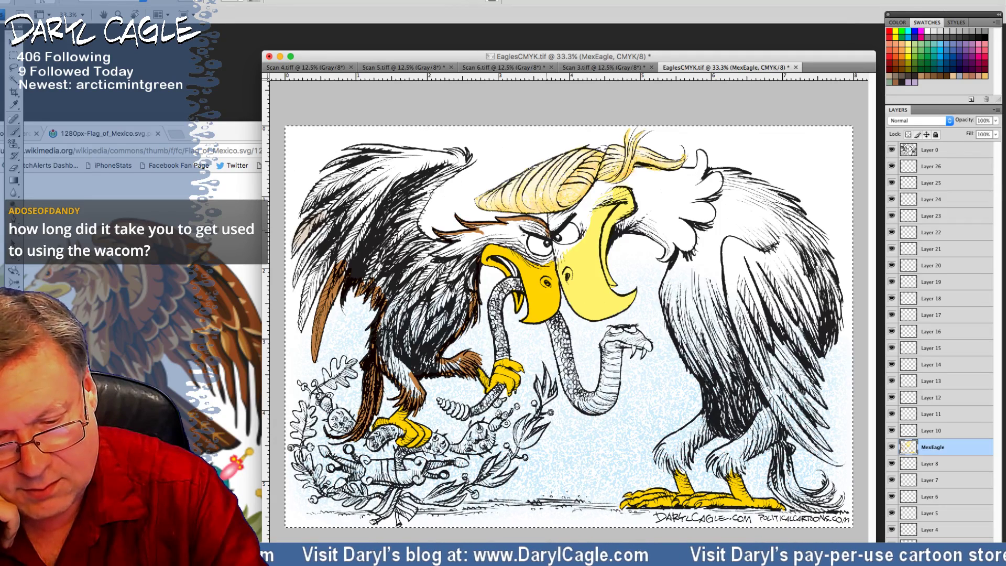
pyautogui.moveTo(548, 236); pyautogui.dragTo(530, 231)
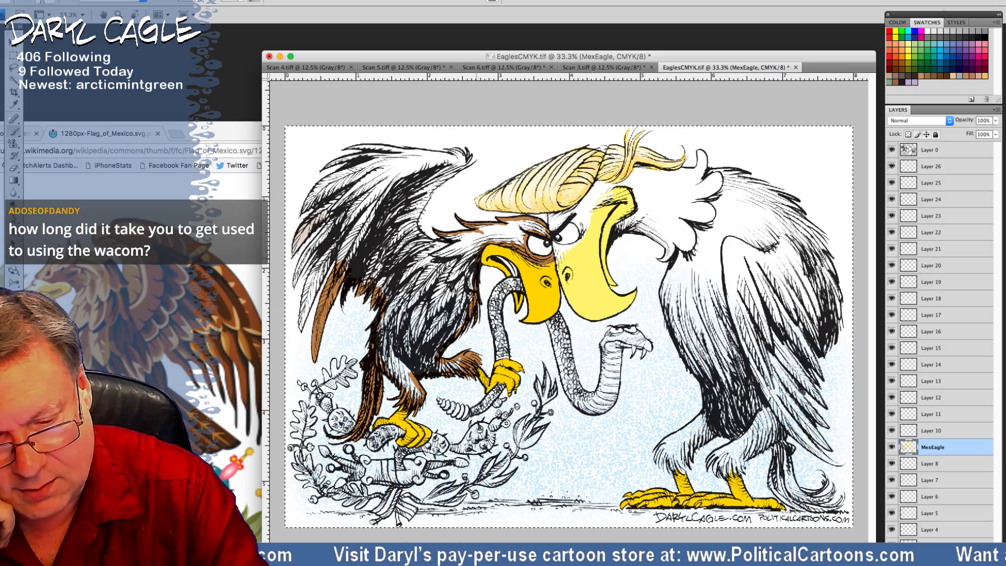
pyautogui.moveTo(431, 193); pyautogui.dragTo(426, 203)
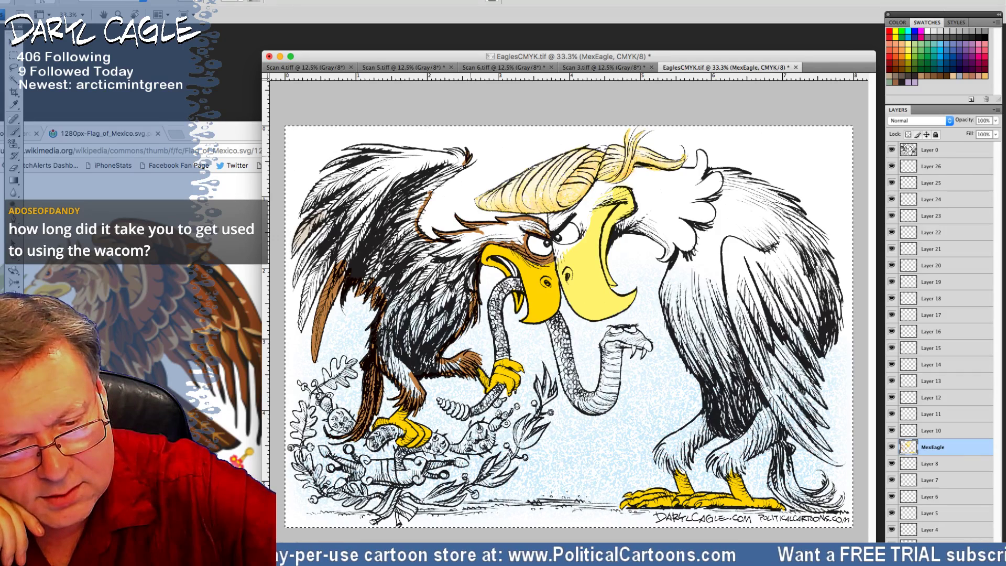
pyautogui.moveTo(467, 165); pyautogui.dragTo(449, 179)
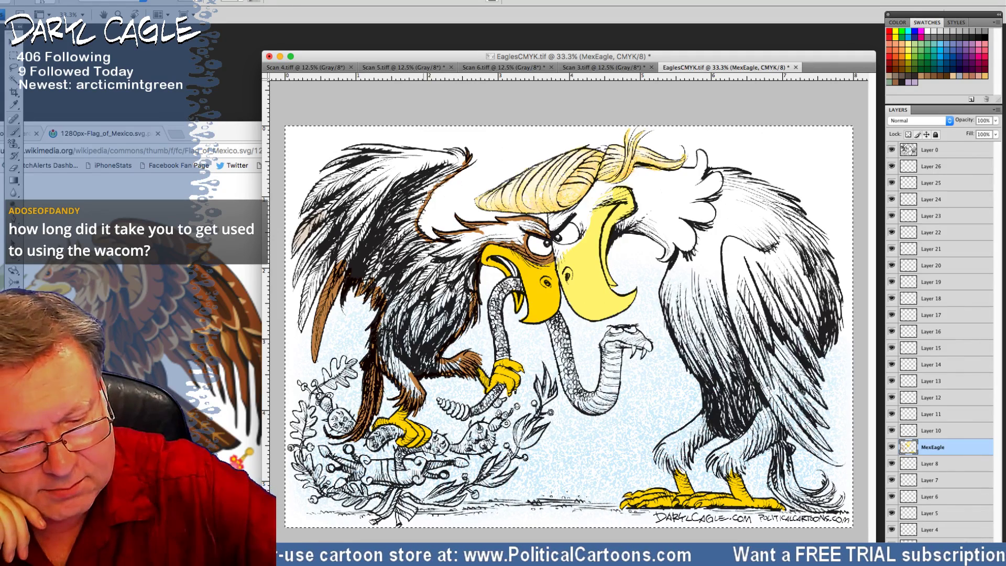
# Step: Paint the tips of the Mexican eagle's outer wing feathers and the wing's upper edge orange-brown
pyautogui.moveTo(337, 248); pyautogui.dragTo(307, 313)
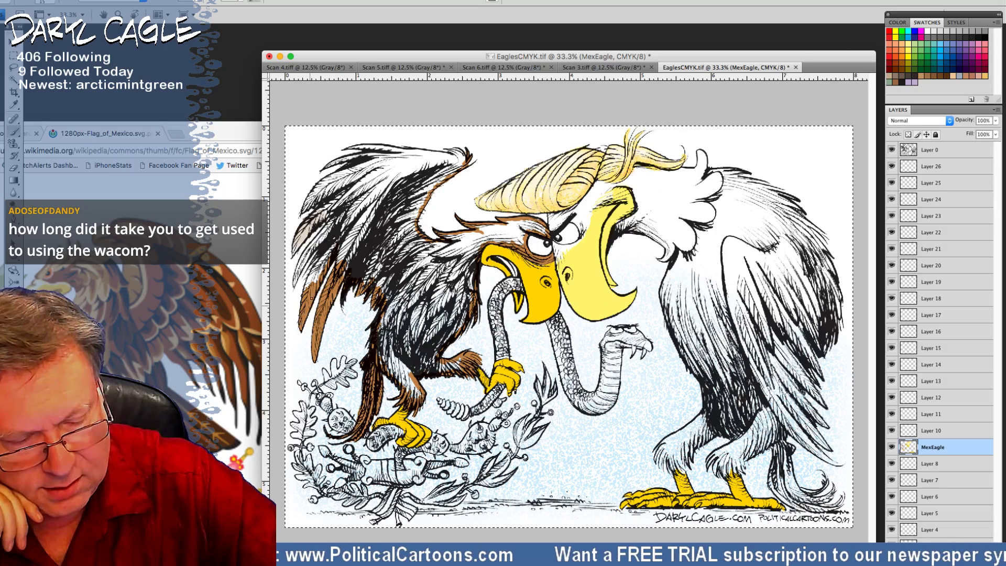
pyautogui.moveTo(318, 262)
pyautogui.mouseDown()
pyautogui.moveTo(307, 280)
pyautogui.moveTo(324, 254)
pyautogui.moveTo(306, 259)
pyautogui.moveTo(294, 286)
pyautogui.moveTo(329, 222)
pyautogui.moveTo(293, 253)
pyautogui.moveTo(318, 212)
pyautogui.moveTo(316, 196)
pyautogui.moveTo(306, 204)
pyautogui.moveTo(334, 176)
pyautogui.mouseUp()
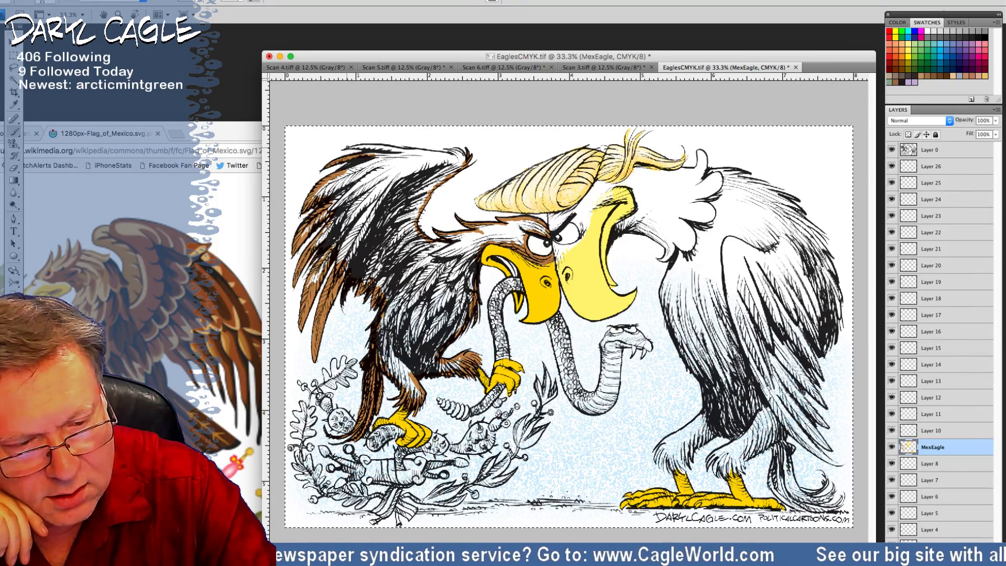
pyautogui.moveTo(350, 149); pyautogui.dragTo(370, 147)
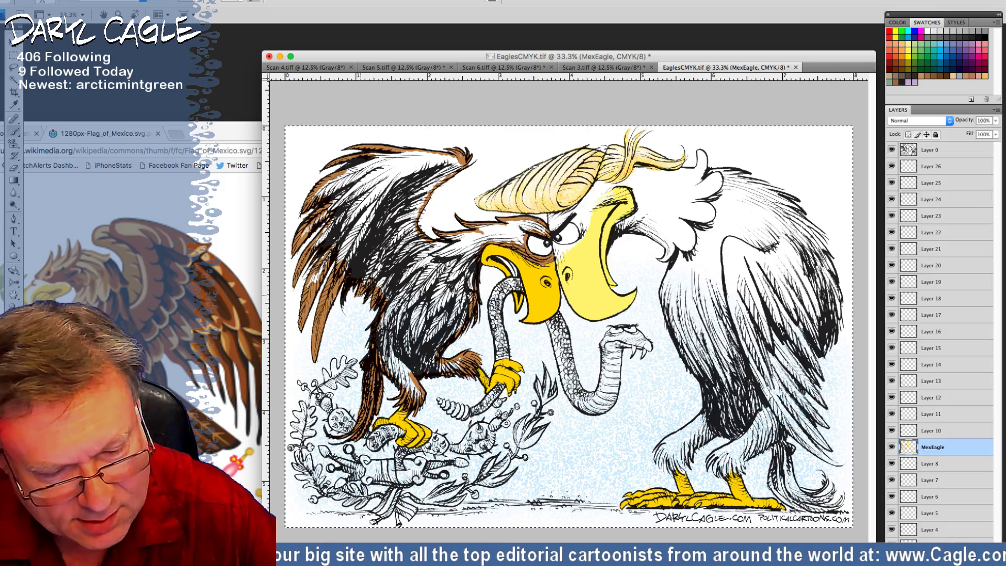
# Step: Enlarge the brush and fill the interior of the Mexican eagle's wing, body, legs and neck with orange-brown
pyautogui.press(']')
pyautogui.press(']')
pyautogui.press(']')
pyautogui.press(']')
pyautogui.press(']')
pyautogui.press(']')
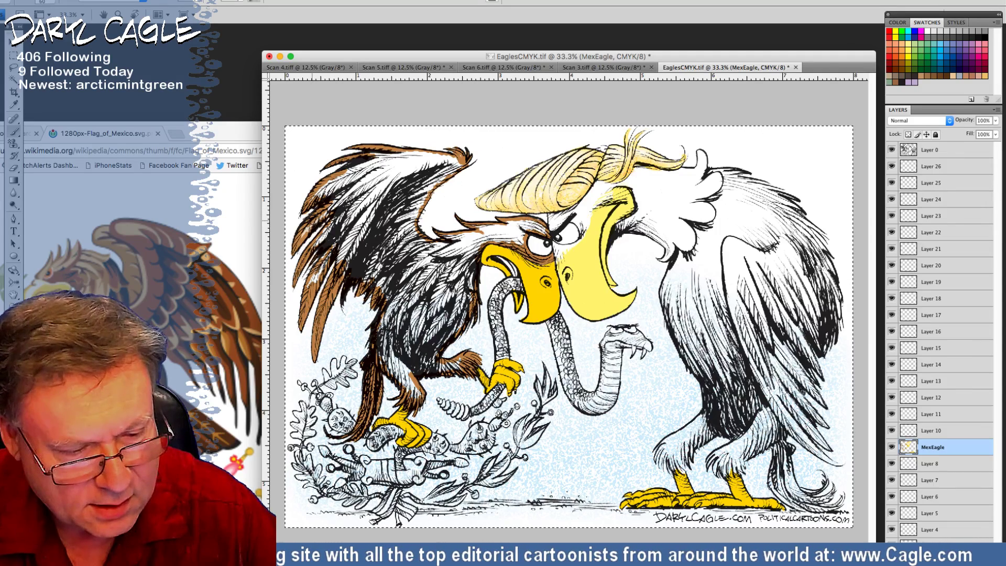
pyautogui.moveTo(318, 214)
pyautogui.mouseDown()
pyautogui.moveTo(300, 236)
pyautogui.moveTo(332, 188)
pyautogui.moveTo(381, 157)
pyautogui.moveTo(460, 155)
pyautogui.moveTo(427, 187)
pyautogui.moveTo(409, 227)
pyautogui.moveTo(425, 253)
pyautogui.mouseUp()
pyautogui.moveTo(338, 240); pyautogui.dragTo(311, 288)
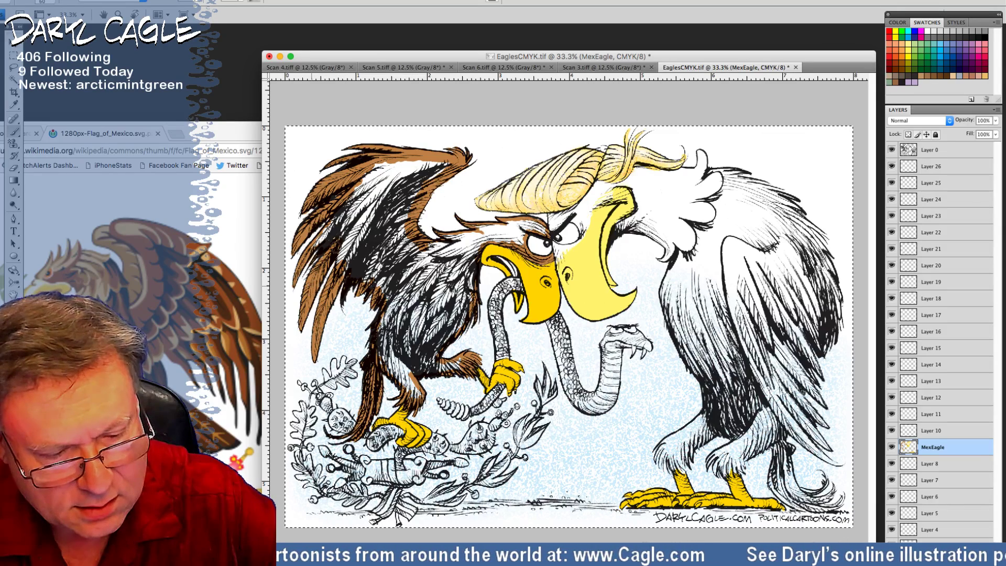
pyautogui.moveTo(347, 222)
pyautogui.mouseDown()
pyautogui.moveTo(312, 249)
pyautogui.moveTo(335, 202)
pyautogui.moveTo(380, 164)
pyautogui.moveTo(436, 170)
pyautogui.moveTo(408, 209)
pyautogui.moveTo(362, 217)
pyautogui.moveTo(339, 266)
pyautogui.moveTo(361, 241)
pyautogui.moveTo(352, 278)
pyautogui.moveTo(368, 268)
pyautogui.moveTo(384, 283)
pyautogui.moveTo(417, 256)
pyautogui.moveTo(403, 246)
pyautogui.moveTo(380, 261)
pyautogui.moveTo(365, 239)
pyautogui.mouseUp()
pyautogui.moveTo(419, 257)
pyautogui.mouseDown()
pyautogui.moveTo(382, 341)
pyautogui.moveTo(401, 340)
pyautogui.moveTo(391, 367)
pyautogui.moveTo(406, 369)
pyautogui.moveTo(415, 392)
pyautogui.moveTo(375, 371)
pyautogui.moveTo(459, 360)
pyautogui.moveTo(430, 349)
pyautogui.moveTo(429, 359)
pyautogui.moveTo(458, 326)
pyautogui.moveTo(403, 358)
pyautogui.moveTo(412, 339)
pyautogui.mouseUp()
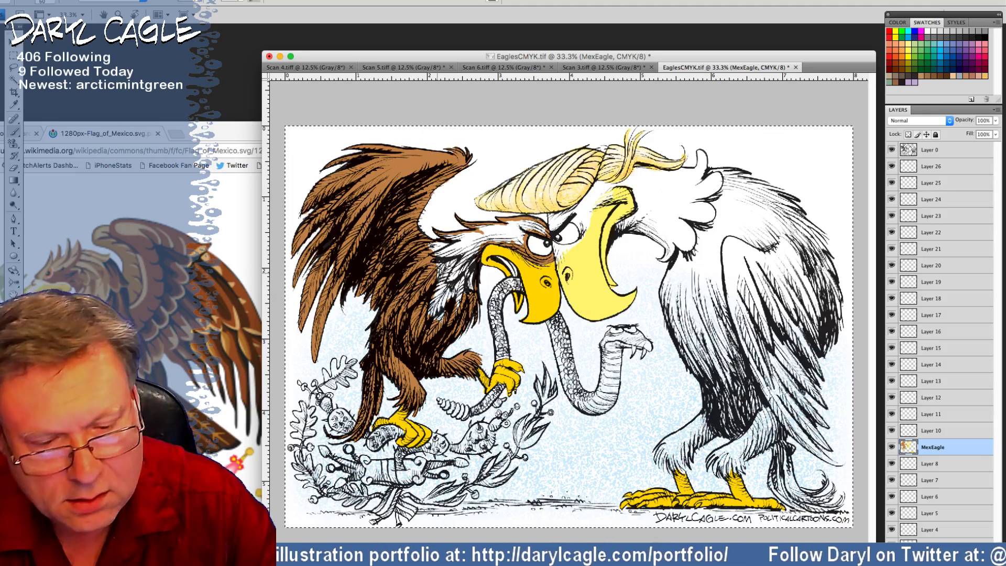
pyautogui.moveTo(438, 272)
pyautogui.mouseDown()
pyautogui.moveTo(426, 324)
pyautogui.moveTo(451, 262)
pyautogui.moveTo(455, 313)
pyautogui.moveTo(468, 270)
pyautogui.moveTo(469, 303)
pyautogui.moveTo(475, 247)
pyautogui.moveTo(433, 252)
pyautogui.moveTo(490, 231)
pyautogui.mouseUp()
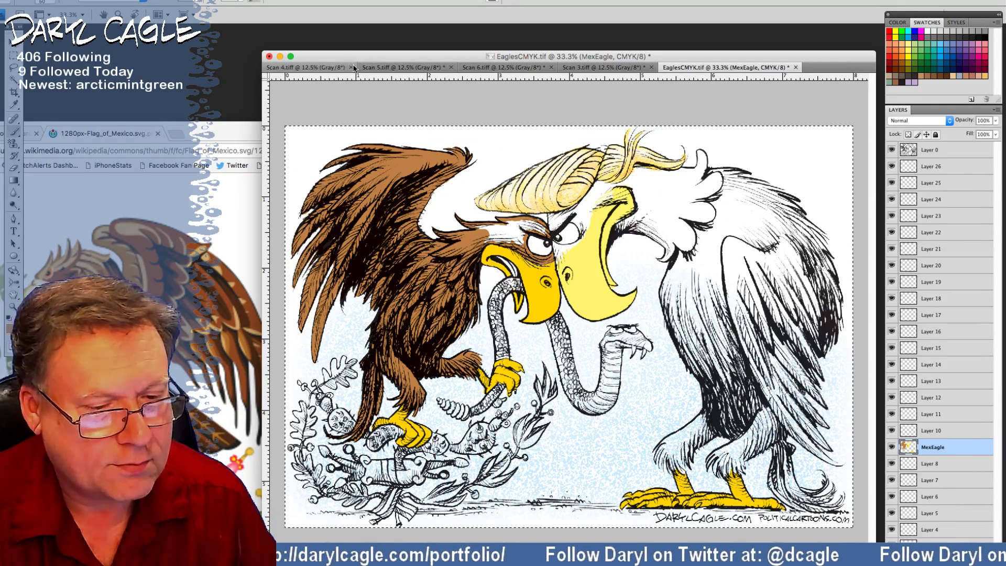
# Step: Reposition the browser window with the Mexican flag for reference, and finish painting the Mexican eagle's head in Photoshop
pyautogui.click(237, 133)
pyautogui.moveTo(238, 133); pyautogui.dragTo(249, 4)
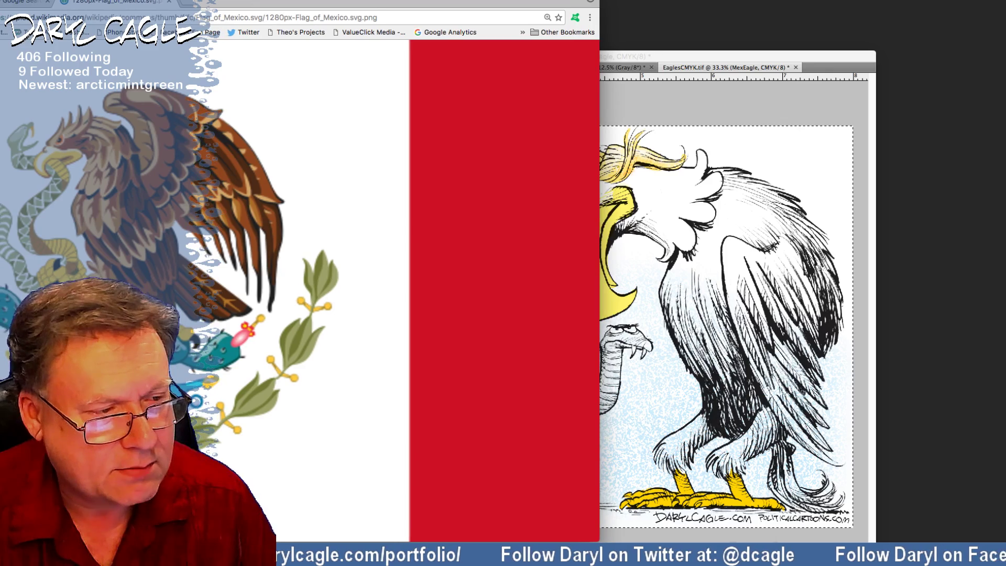
pyautogui.click(659, 52)
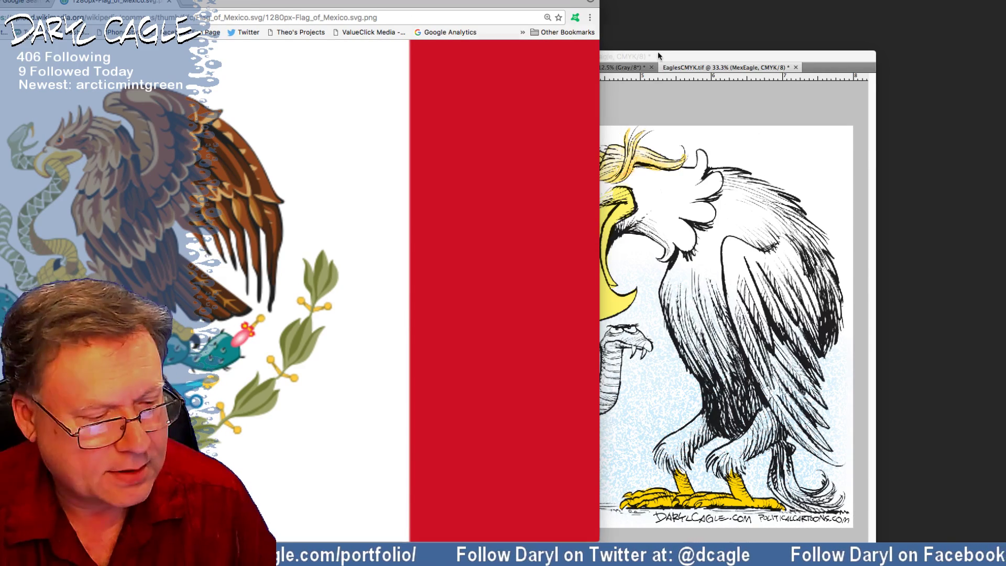
pyautogui.moveTo(479, 230)
pyautogui.mouseDown()
pyautogui.moveTo(521, 243)
pyautogui.moveTo(521, 227)
pyautogui.moveTo(497, 229)
pyautogui.moveTo(545, 229)
pyautogui.moveTo(534, 225)
pyautogui.mouseUp()
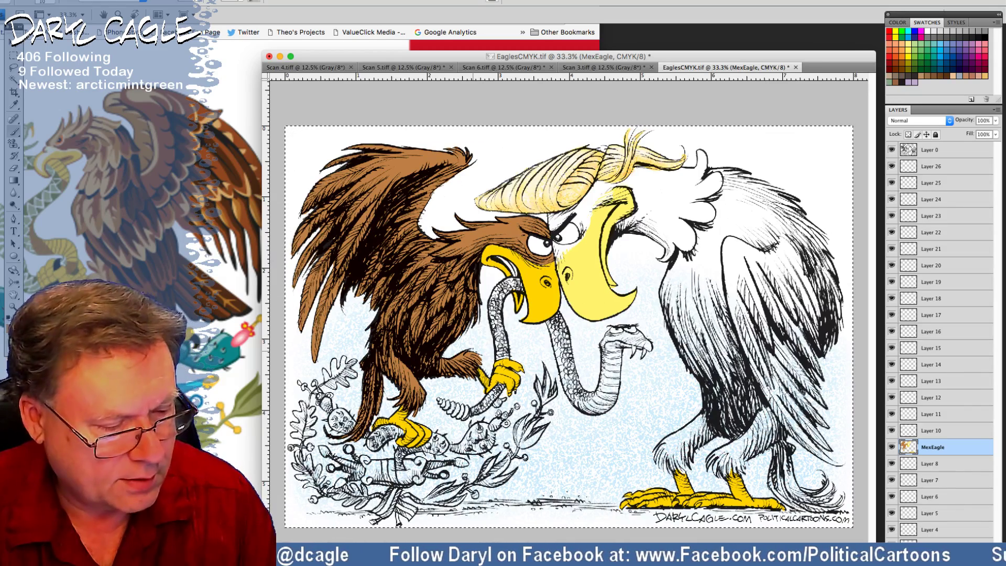
pyautogui.click(12, 326)
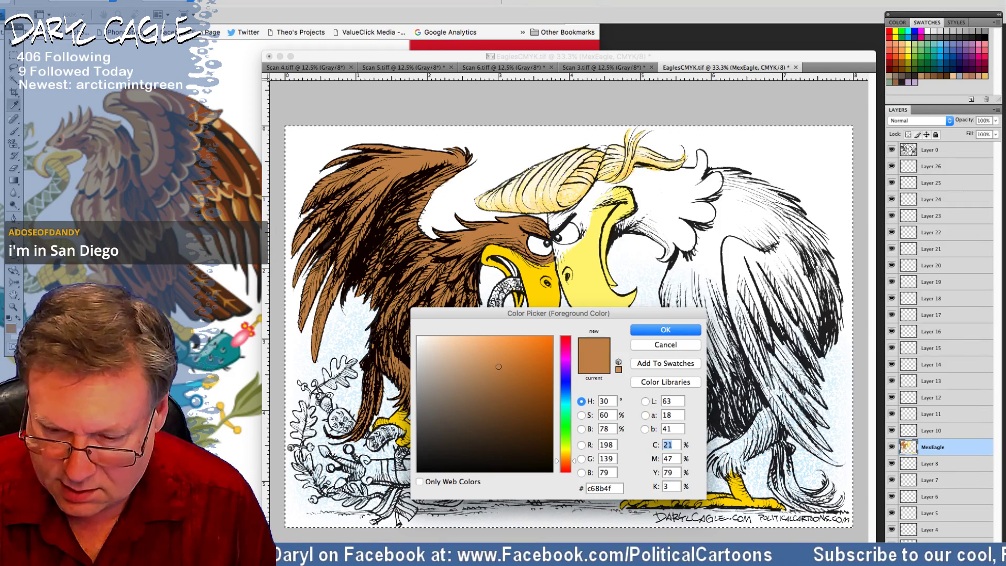
pyautogui.write('30')
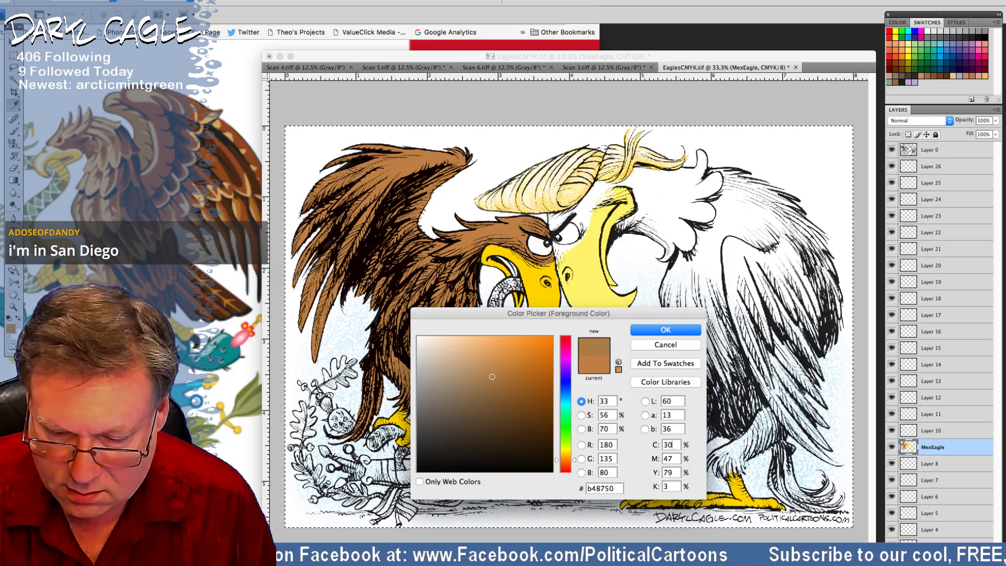
pyautogui.press('Tab')
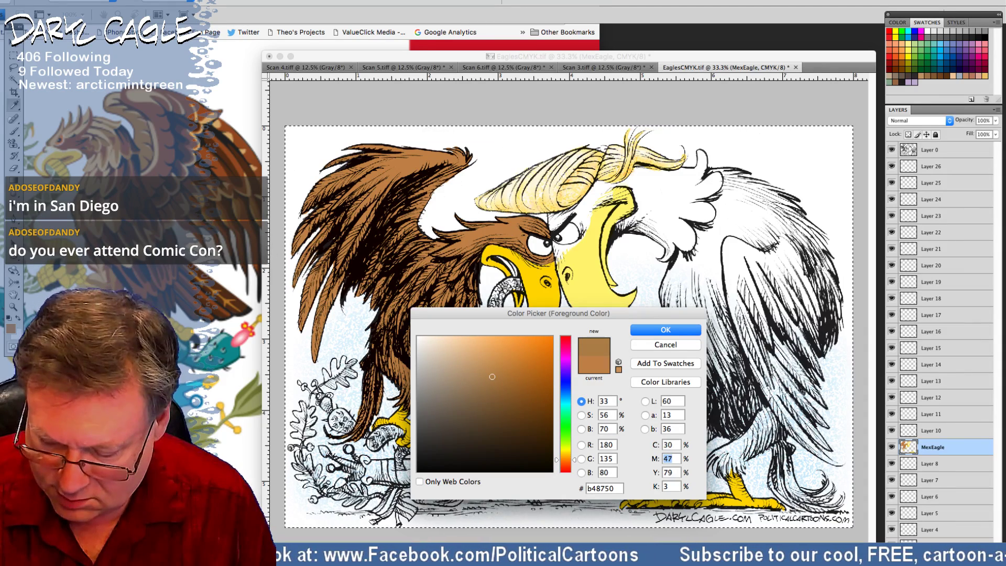
pyautogui.write('40')
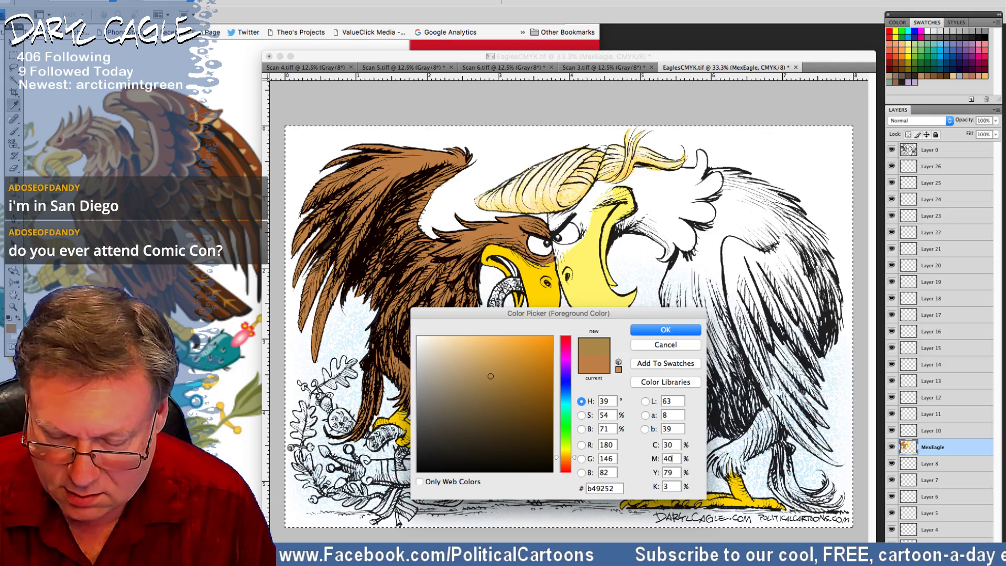
pyautogui.press('Tab')
pyautogui.press('Tab')
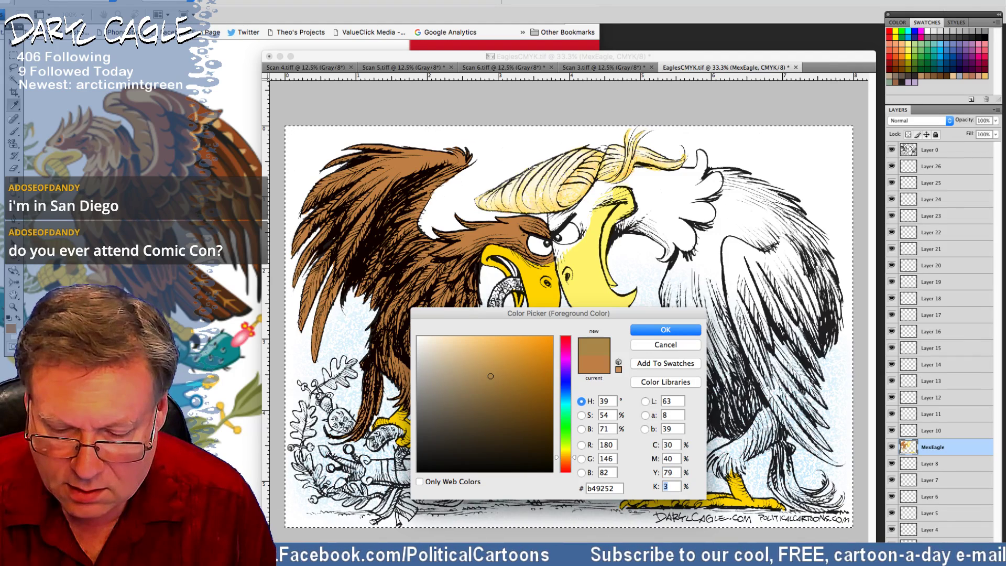
pyautogui.write('0')
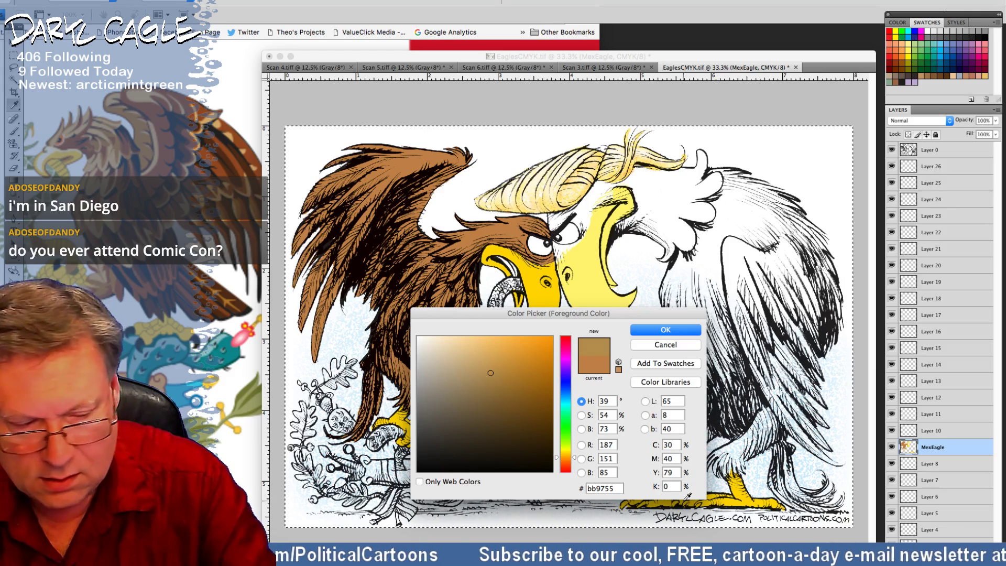
pyautogui.doubleClick(670, 445)
pyautogui.write('20')
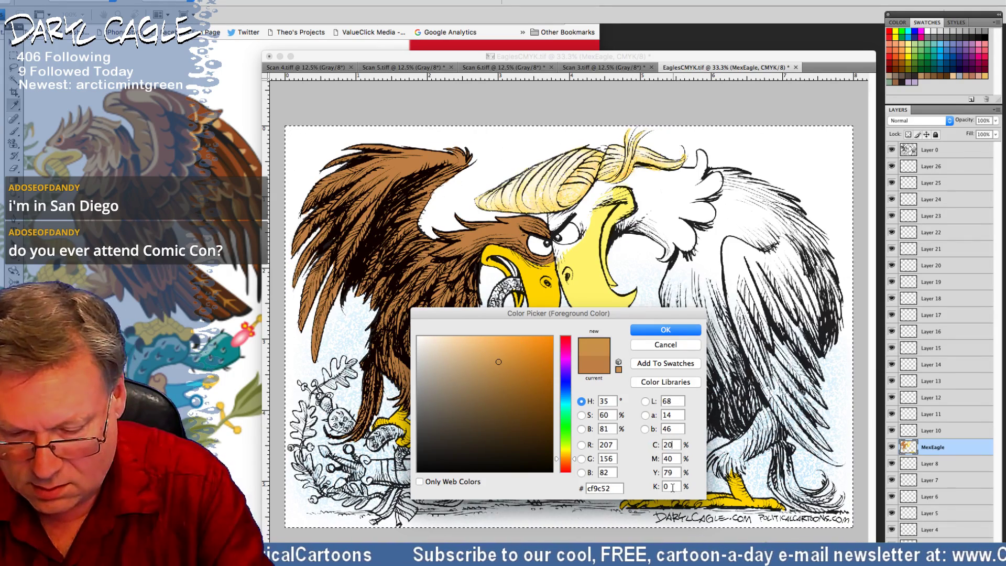
pyautogui.press('Tab')
pyautogui.press('Tab')
pyautogui.press('Tab')
pyautogui.write('10')
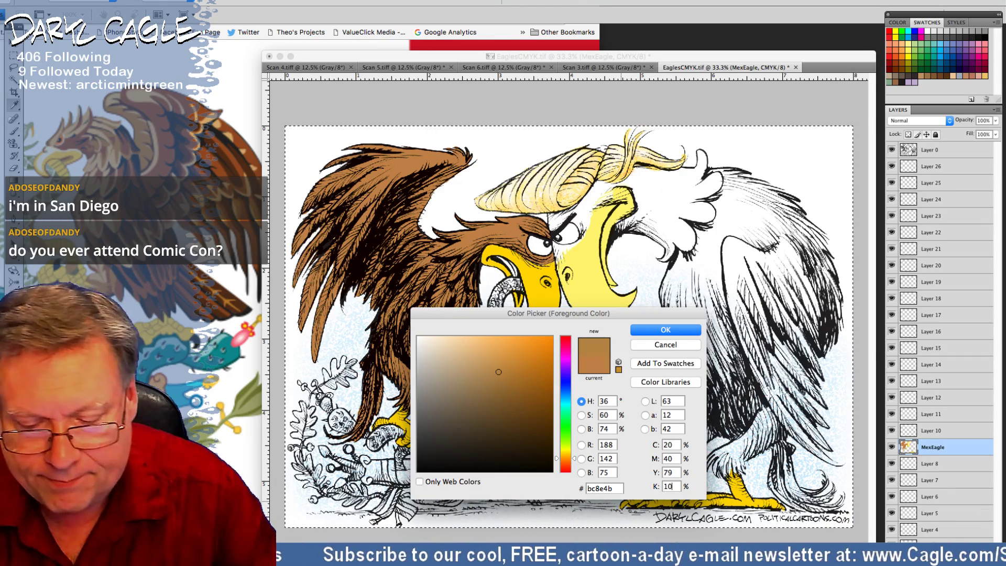
pyautogui.hotkey('shift', 'Tab')
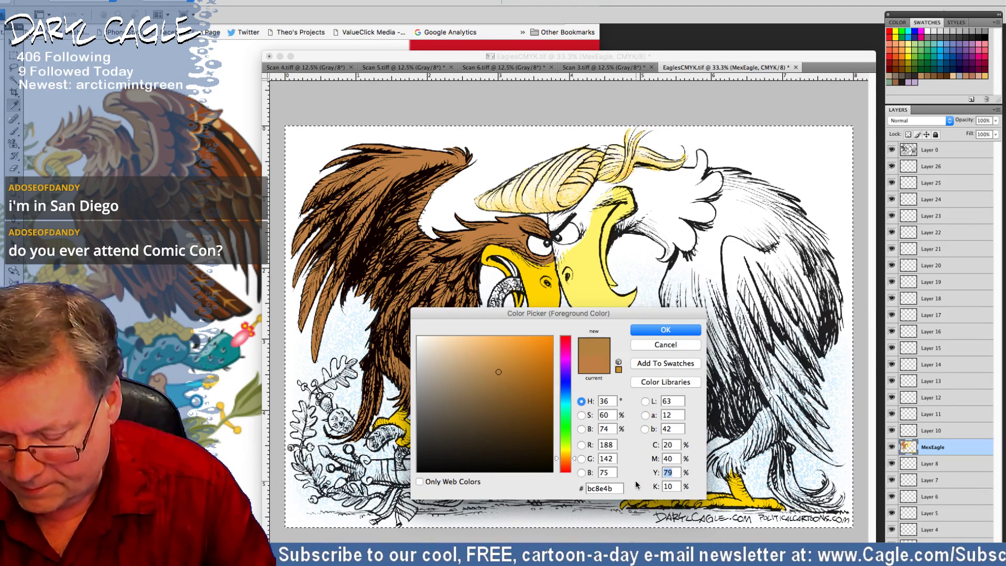
pyautogui.write('50')
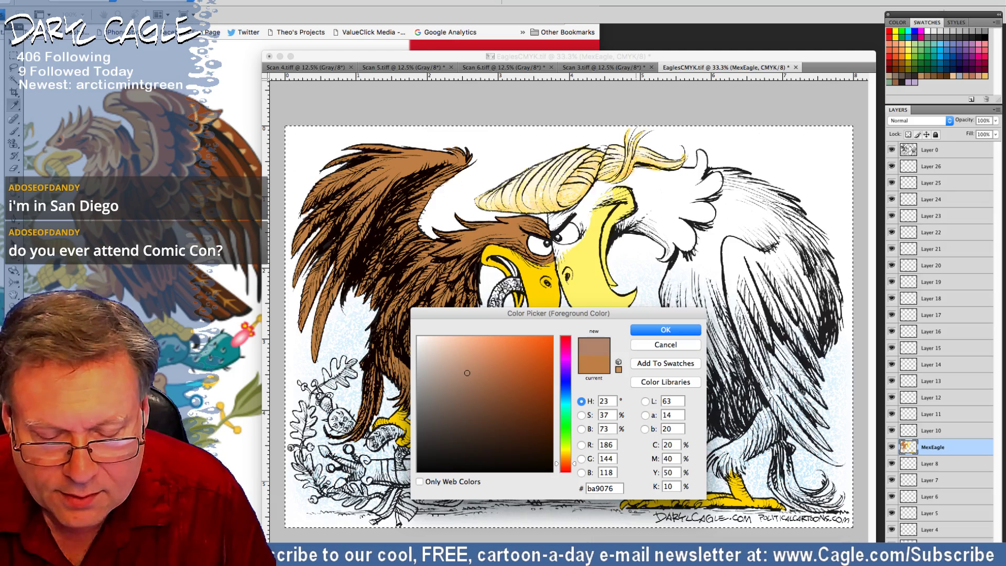
pyautogui.doubleClick(669, 459)
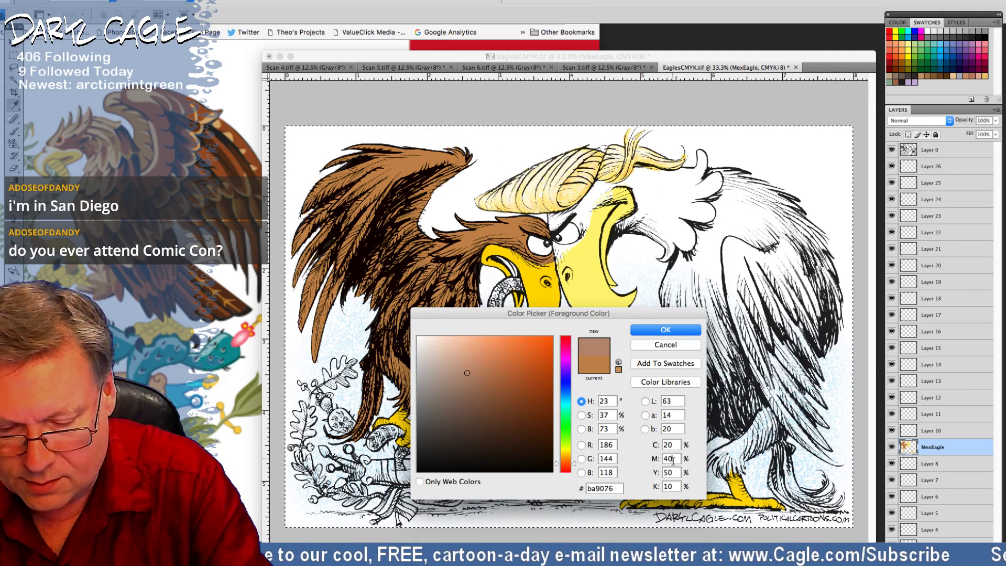
pyautogui.write('30')
pyautogui.press('Tab')
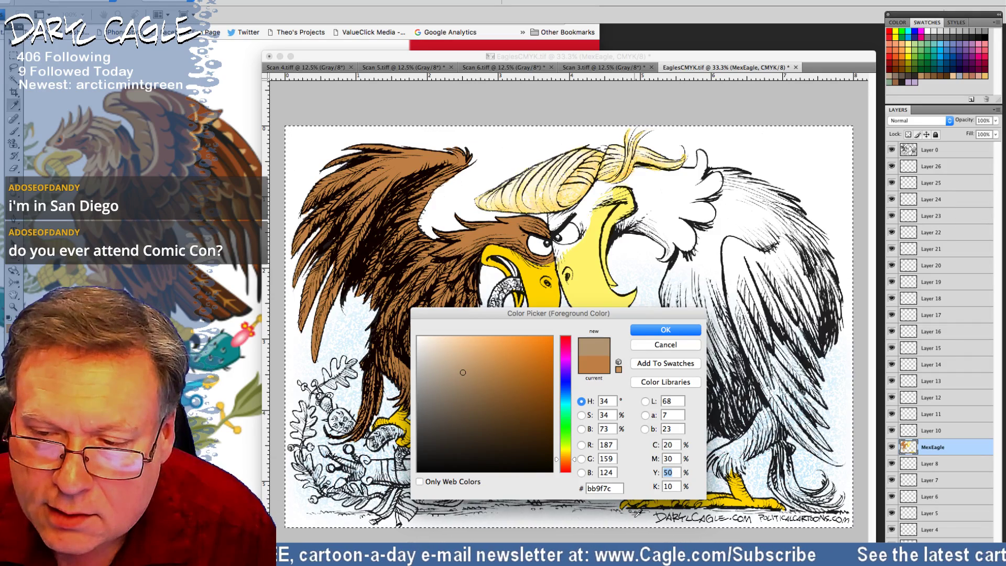
pyautogui.click(664, 345)
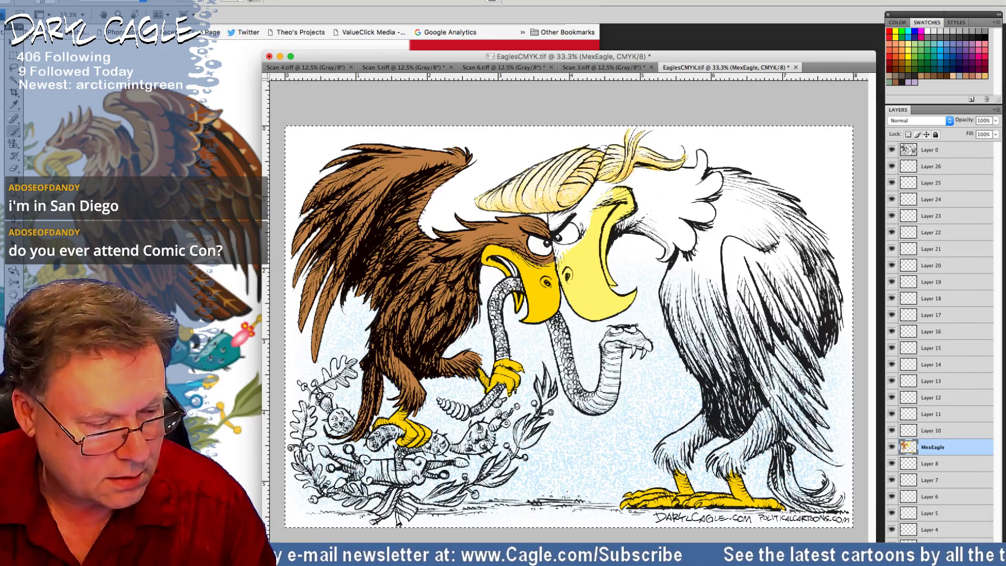
# Step: Set the foreground color to a medium brown (H 30, S 51, B 65), checking American eagle photos in the browser for reference
pyautogui.click(11, 323)
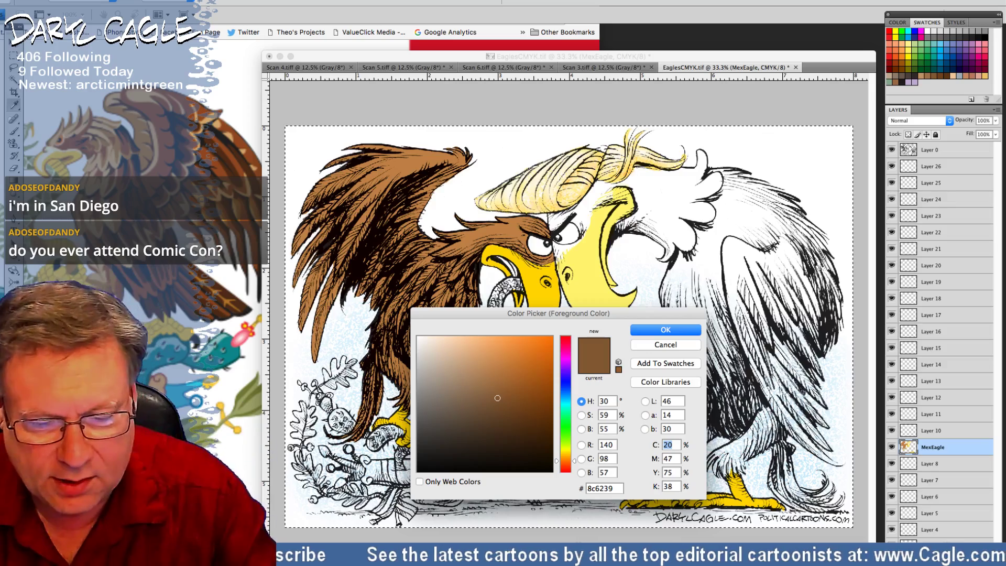
pyautogui.moveTo(477, 313); pyautogui.dragTo(426, 417)
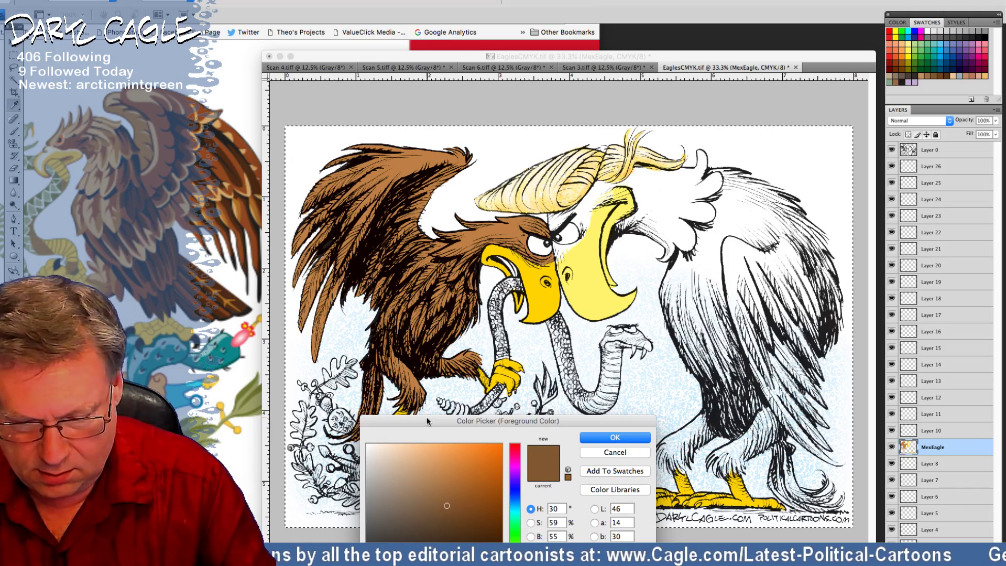
pyautogui.click(445, 471)
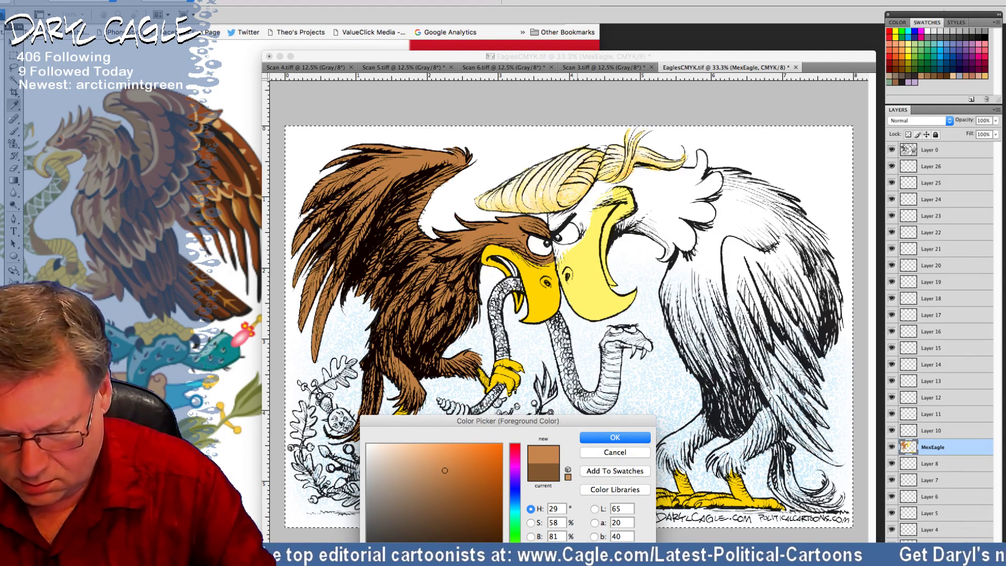
pyautogui.click(454, 454)
pyautogui.click(427, 491)
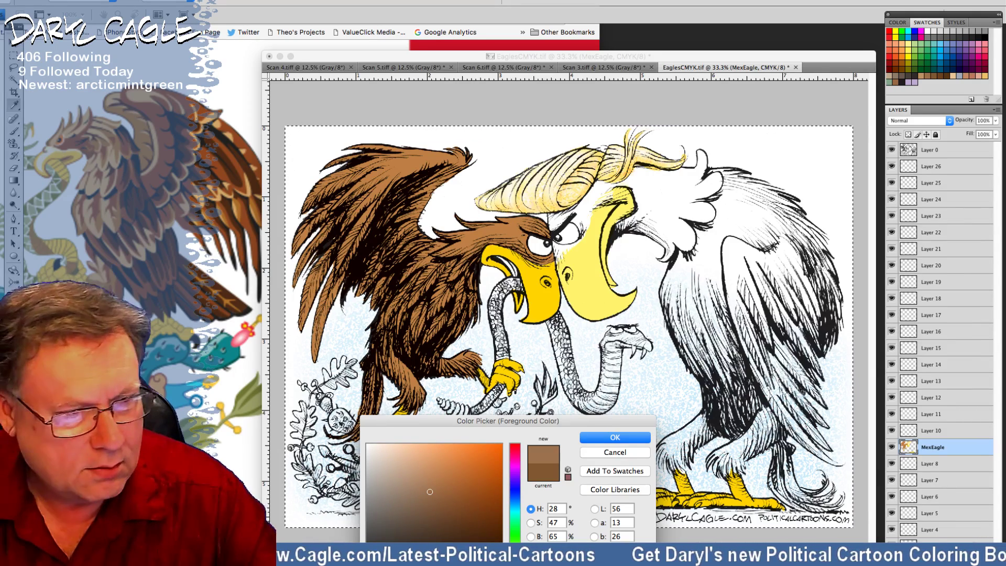
pyautogui.click(78, 67)
pyautogui.click(10, 3)
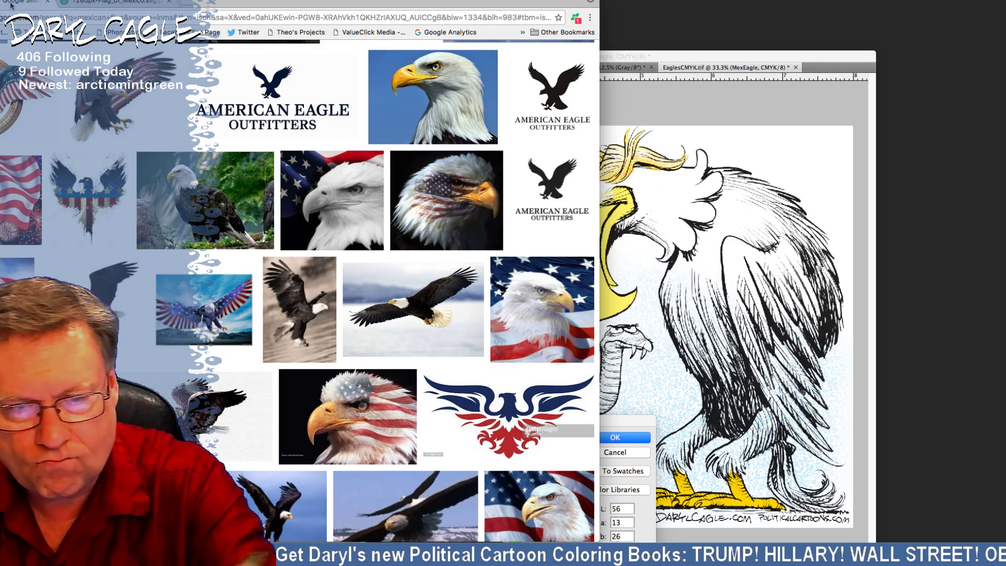
pyautogui.click(680, 59)
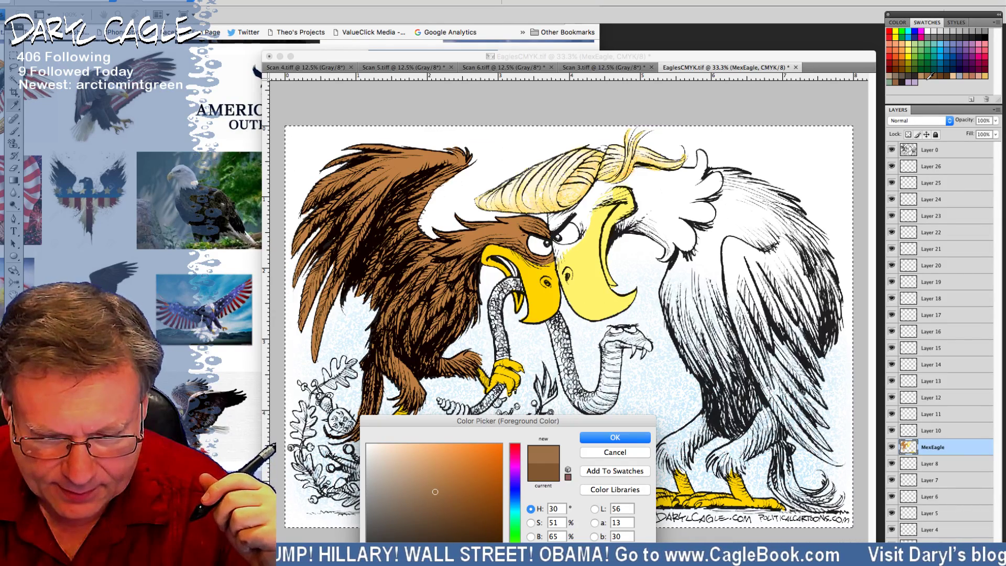
pyautogui.press('Return')
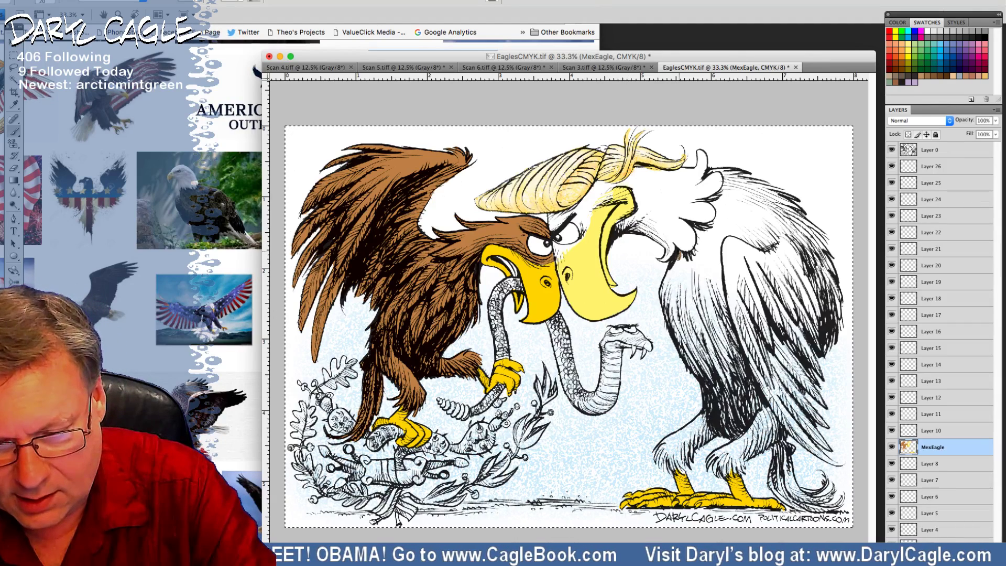
# Step: Undo a test stroke on the American eagle's chest and lighten the foreground brown to H 30, S 41, B 71
pyautogui.moveTo(674, 266); pyautogui.dragTo(666, 287)
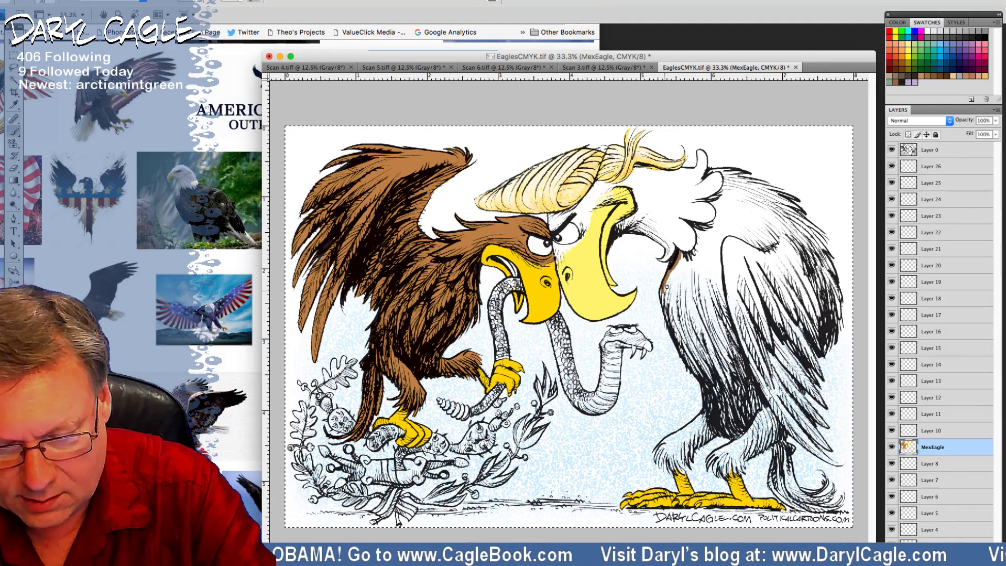
pyautogui.press('super+z')
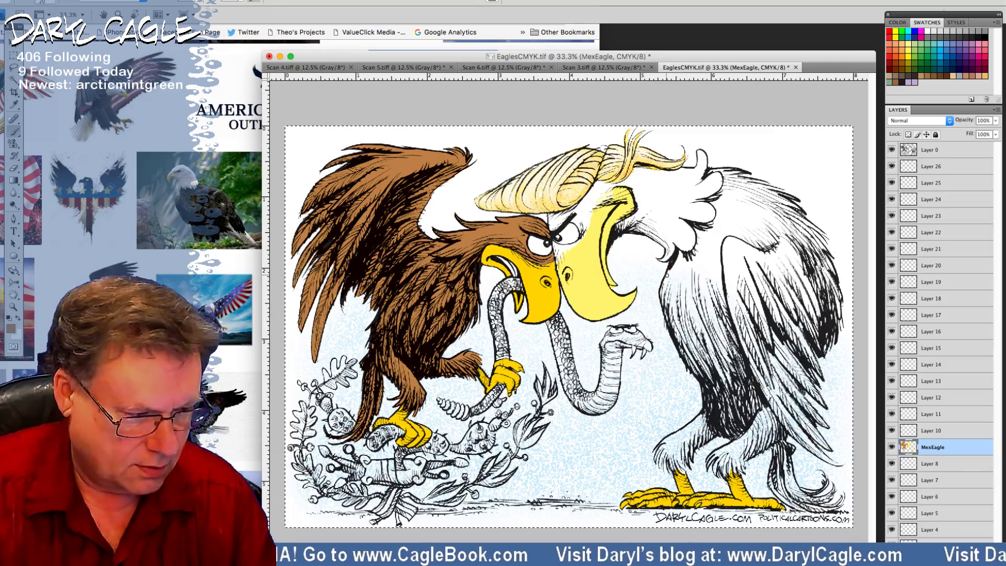
pyautogui.click(10, 329)
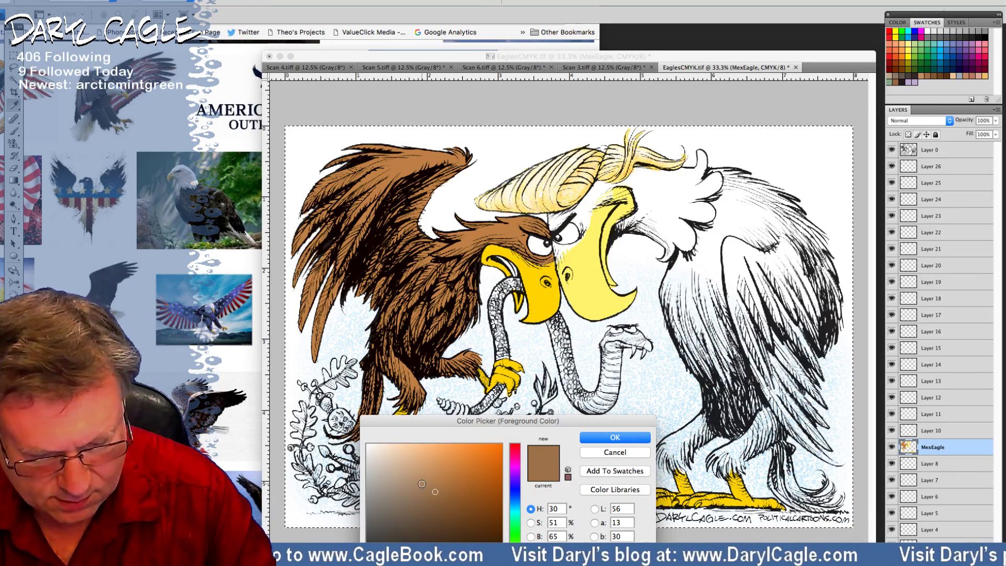
pyautogui.click(421, 488)
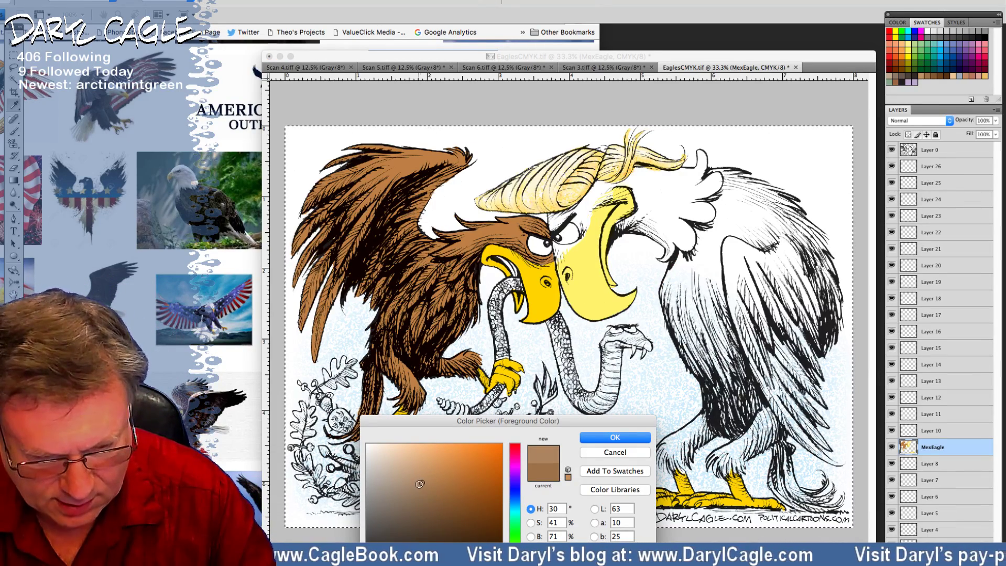
pyautogui.click(615, 437)
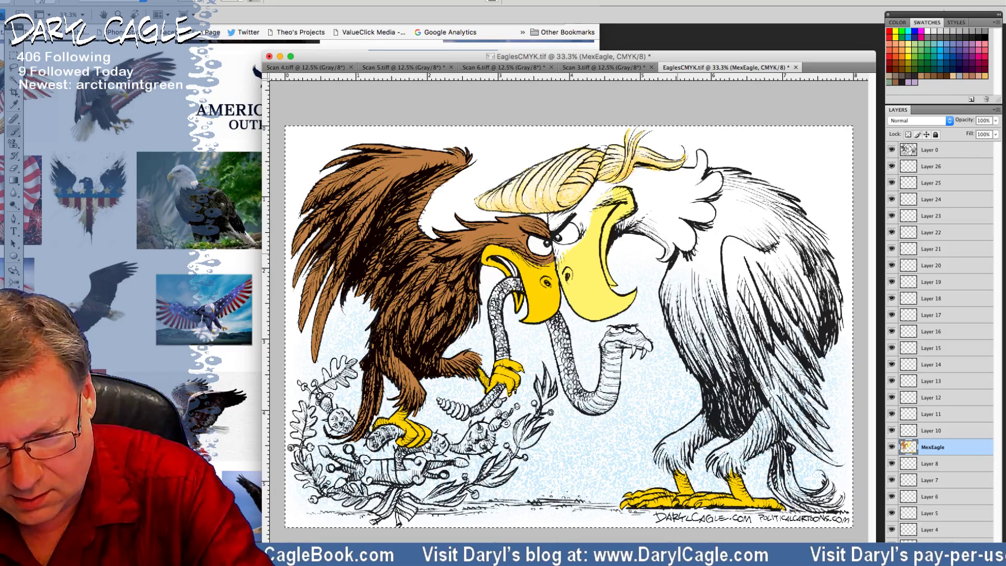
# Step: Paint brown along the inside edges of the American eagle's chest, legs, tail, neck ruff, back and wing feathers
pyautogui.moveTo(677, 252)
pyautogui.mouseDown()
pyautogui.moveTo(663, 292)
pyautogui.moveTo(668, 319)
pyautogui.moveTo(705, 392)
pyautogui.moveTo(691, 427)
pyautogui.moveTo(655, 461)
pyautogui.moveTo(674, 468)
pyautogui.moveTo(690, 439)
pyautogui.moveTo(692, 456)
pyautogui.moveTo(693, 439)
pyautogui.moveTo(733, 441)
pyautogui.moveTo(716, 468)
pyautogui.moveTo(730, 459)
pyautogui.moveTo(733, 476)
pyautogui.moveTo(744, 452)
pyautogui.moveTo(777, 440)
pyautogui.moveTo(773, 465)
pyautogui.moveTo(781, 438)
pyautogui.moveTo(803, 488)
pyautogui.moveTo(825, 474)
pyautogui.moveTo(817, 463)
pyautogui.mouseUp()
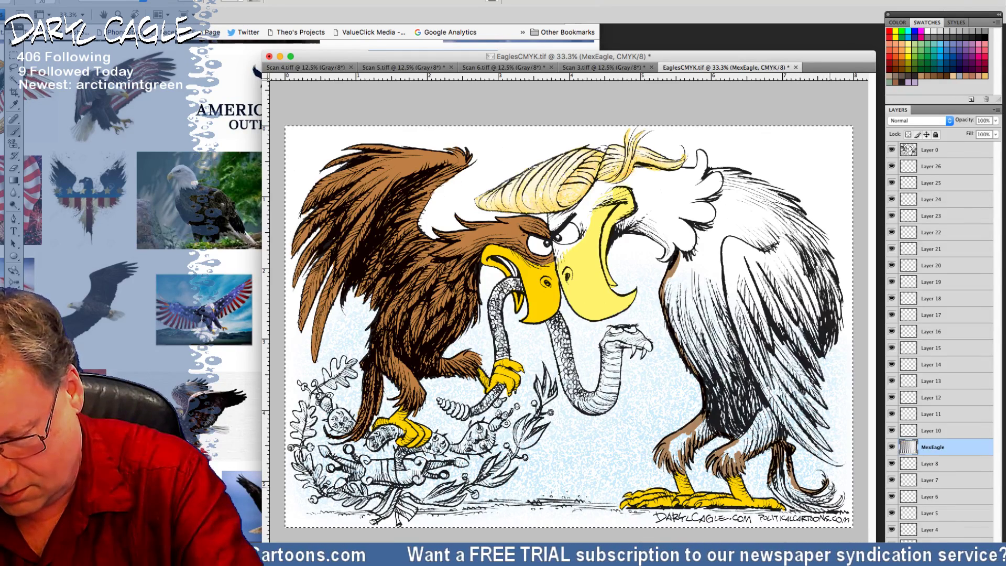
pyautogui.moveTo(834, 501)
pyautogui.mouseDown()
pyautogui.moveTo(827, 486)
pyautogui.moveTo(816, 498)
pyautogui.moveTo(793, 496)
pyautogui.moveTo(842, 495)
pyautogui.moveTo(791, 496)
pyautogui.moveTo(768, 474)
pyautogui.mouseUp()
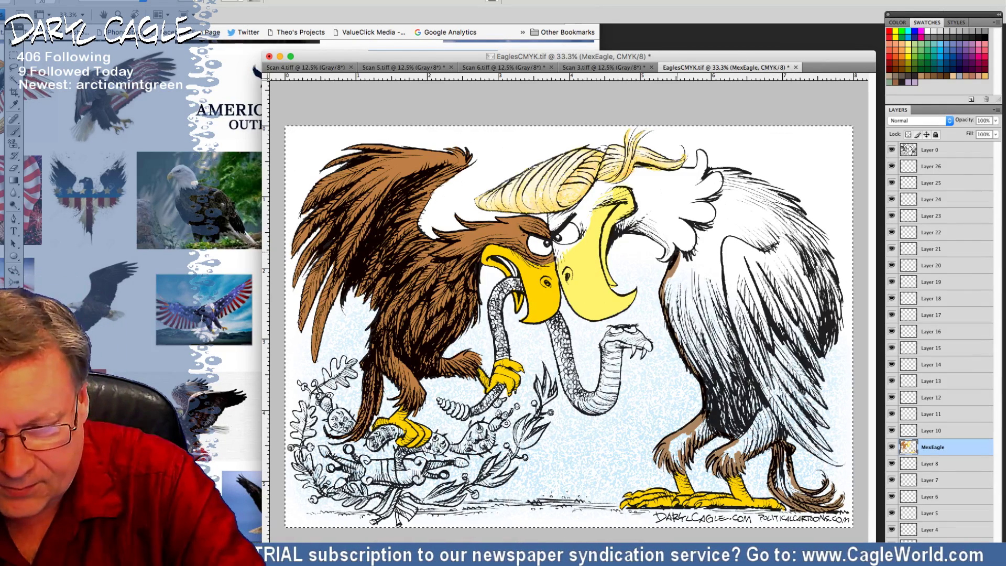
pyautogui.moveTo(687, 255); pyautogui.dragTo(708, 226)
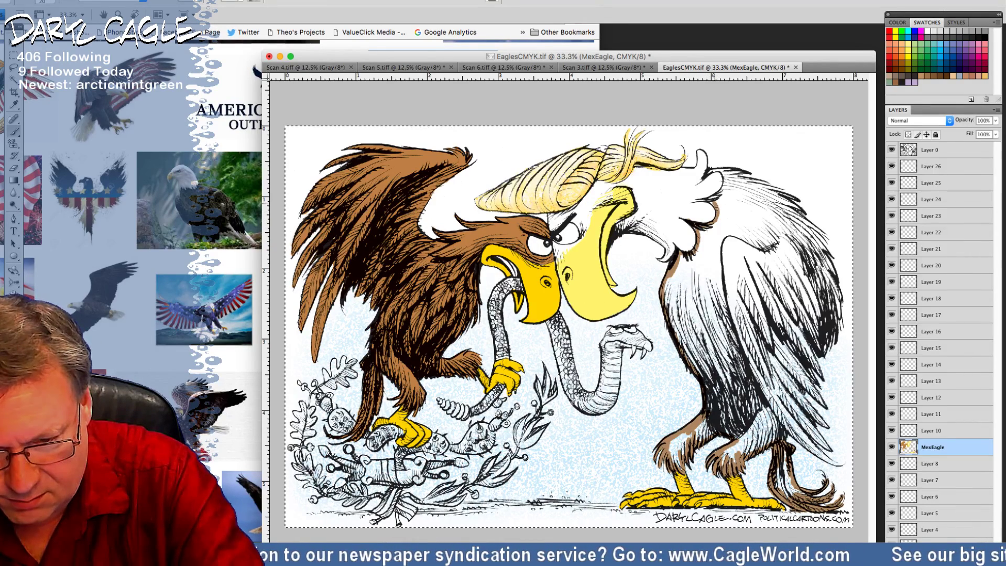
pyautogui.moveTo(697, 201)
pyautogui.mouseDown()
pyautogui.moveTo(724, 184)
pyautogui.moveTo(720, 170)
pyautogui.mouseUp()
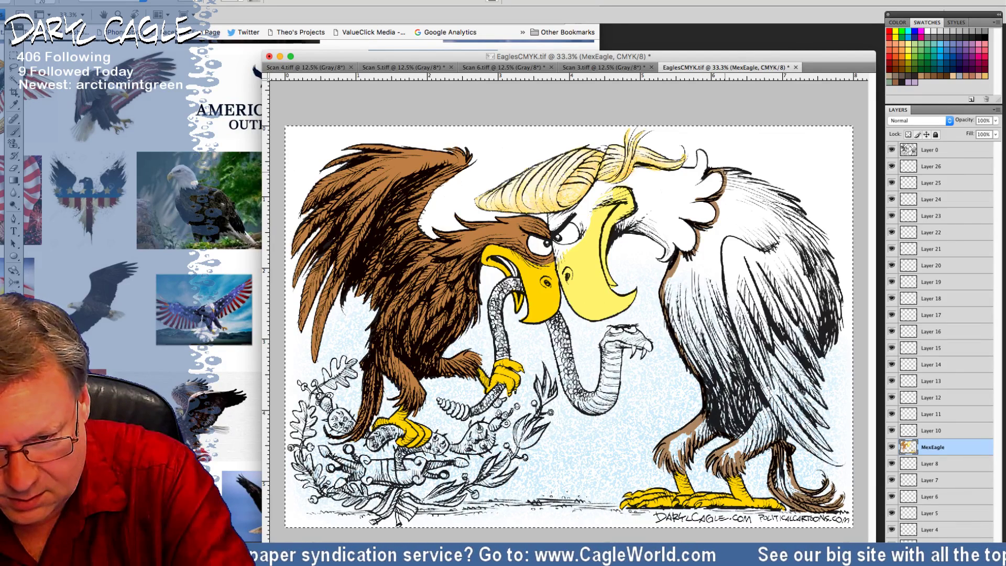
pyautogui.moveTo(731, 172)
pyautogui.mouseDown()
pyautogui.moveTo(796, 198)
pyautogui.moveTo(782, 196)
pyautogui.moveTo(801, 201)
pyautogui.moveTo(827, 238)
pyautogui.moveTo(807, 226)
pyautogui.moveTo(840, 297)
pyautogui.moveTo(812, 362)
pyautogui.mouseUp()
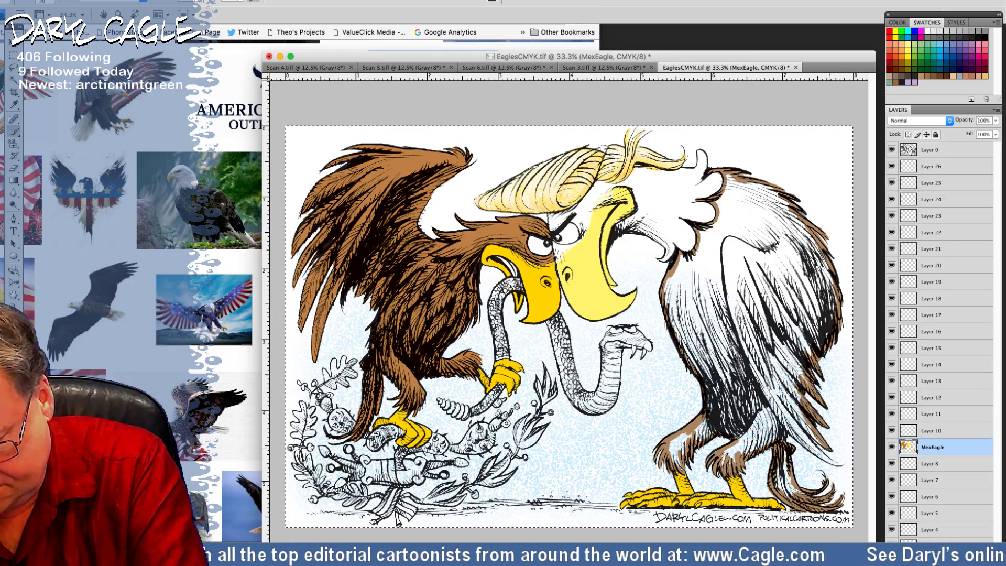
pyautogui.moveTo(799, 412)
pyautogui.mouseDown()
pyautogui.moveTo(843, 464)
pyautogui.moveTo(812, 453)
pyautogui.moveTo(828, 458)
pyautogui.moveTo(786, 431)
pyautogui.mouseUp()
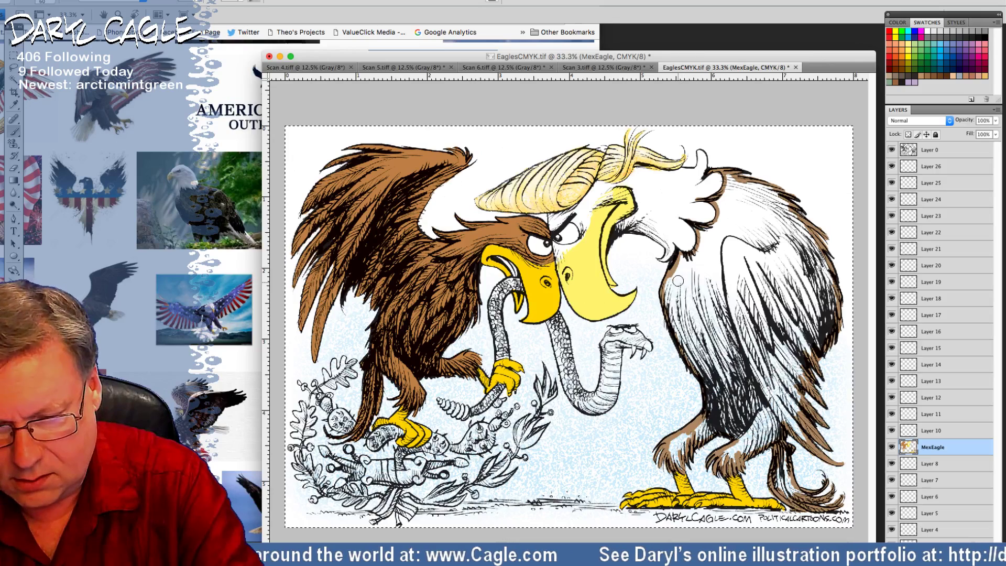
# Step: Fill the American eagle's legs, tail, body and wing with brown, enlarging the brush for the big interior areas
pyautogui.moveTo(681, 253)
pyautogui.mouseDown()
pyautogui.moveTo(669, 295)
pyautogui.moveTo(714, 236)
pyautogui.moveTo(695, 218)
pyautogui.moveTo(704, 234)
pyautogui.moveTo(723, 219)
pyautogui.moveTo(732, 183)
pyautogui.moveTo(766, 192)
pyautogui.moveTo(824, 267)
pyautogui.moveTo(830, 327)
pyautogui.moveTo(792, 419)
pyautogui.moveTo(806, 441)
pyautogui.moveTo(786, 422)
pyautogui.moveTo(729, 461)
pyautogui.moveTo(759, 426)
pyautogui.moveTo(734, 446)
pyautogui.moveTo(721, 422)
pyautogui.moveTo(764, 424)
pyautogui.moveTo(724, 415)
pyautogui.moveTo(680, 460)
pyautogui.mouseUp()
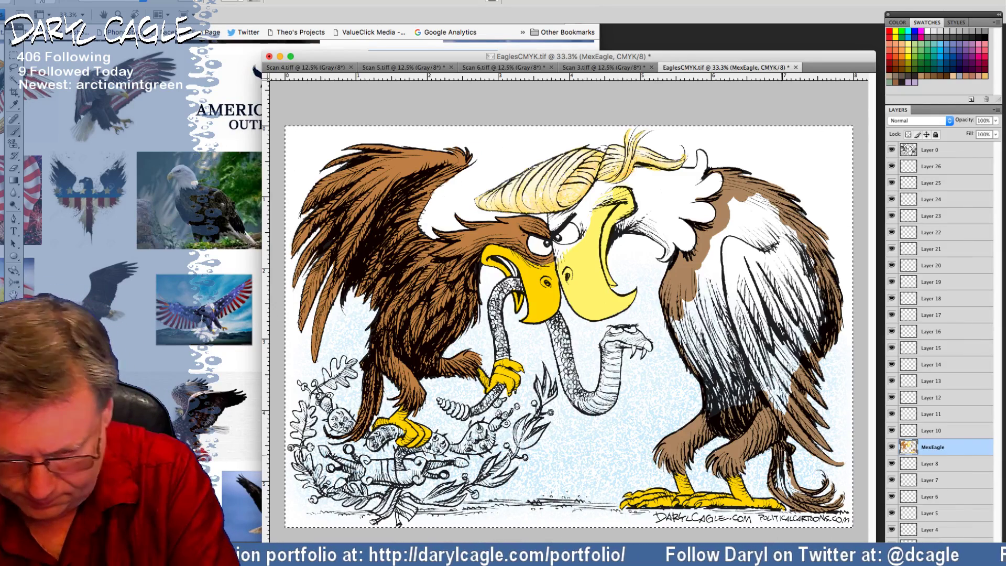
pyautogui.moveTo(781, 453)
pyautogui.mouseDown()
pyautogui.moveTo(801, 494)
pyautogui.moveTo(788, 490)
pyautogui.moveTo(778, 464)
pyautogui.mouseUp()
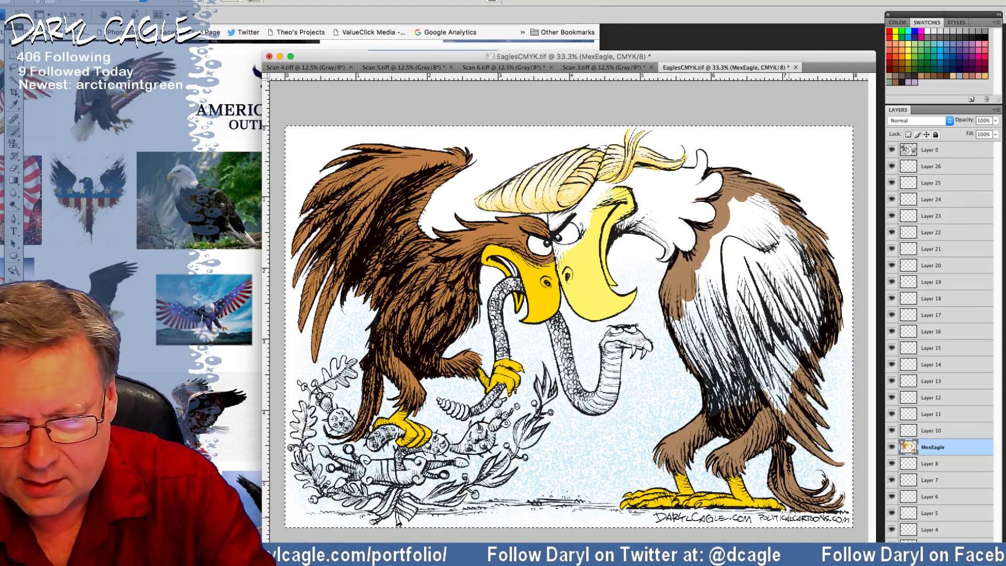
pyautogui.press(']')
pyautogui.press(']')
pyautogui.press(']')
pyautogui.press(']')
pyautogui.press(']')
pyautogui.moveTo(732, 217)
pyautogui.mouseDown()
pyautogui.moveTo(770, 233)
pyautogui.moveTo(807, 295)
pyautogui.moveTo(809, 331)
pyautogui.moveTo(773, 411)
pyautogui.moveTo(719, 372)
pyautogui.moveTo(714, 390)
pyautogui.moveTo(680, 311)
pyautogui.moveTo(693, 318)
pyautogui.moveTo(707, 298)
pyautogui.moveTo(716, 256)
pyautogui.moveTo(748, 275)
pyautogui.moveTo(768, 331)
pyautogui.moveTo(756, 368)
pyautogui.moveTo(747, 310)
pyautogui.moveTo(720, 275)
pyautogui.moveTo(742, 314)
pyautogui.mouseUp()
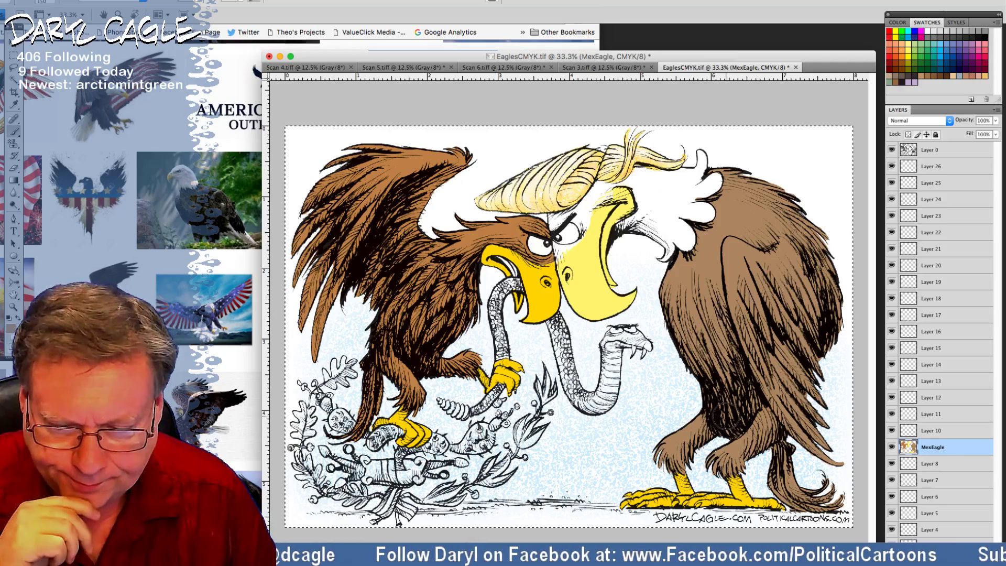
# Step: Check the Mexican flag image in the browser for reference and set the foreground color to a pale sage green
pyautogui.click(206, 63)
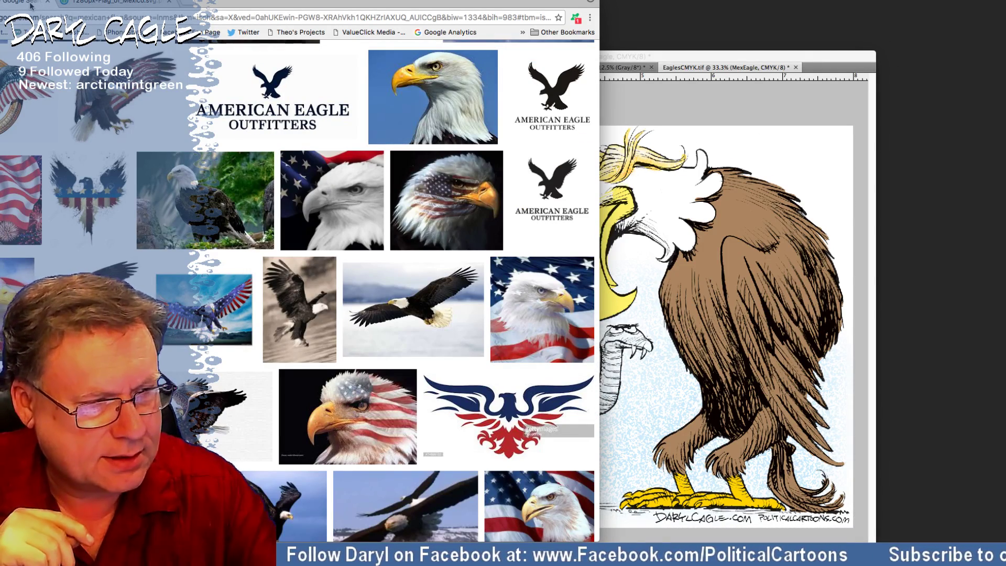
pyautogui.click(95, 3)
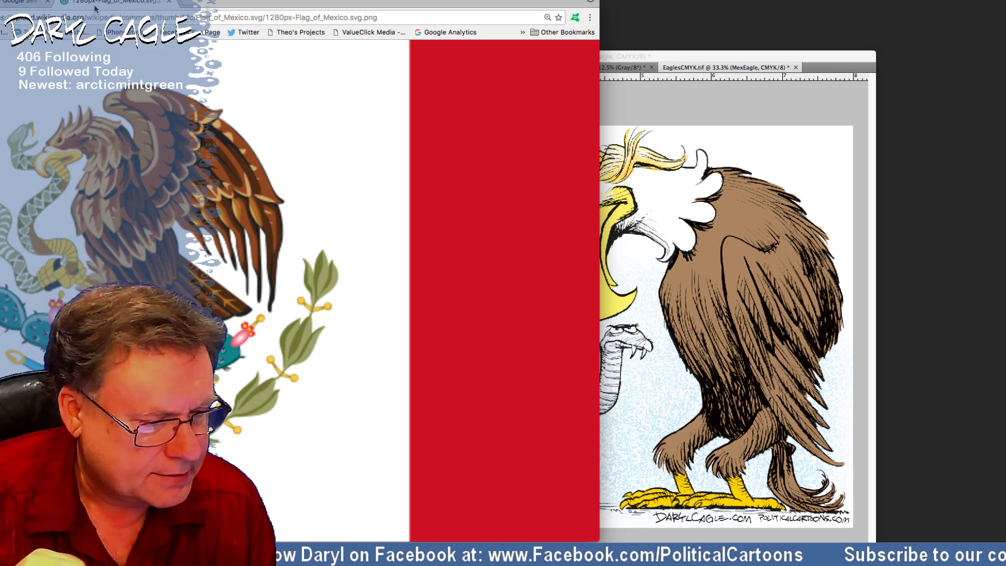
pyautogui.click(672, 69)
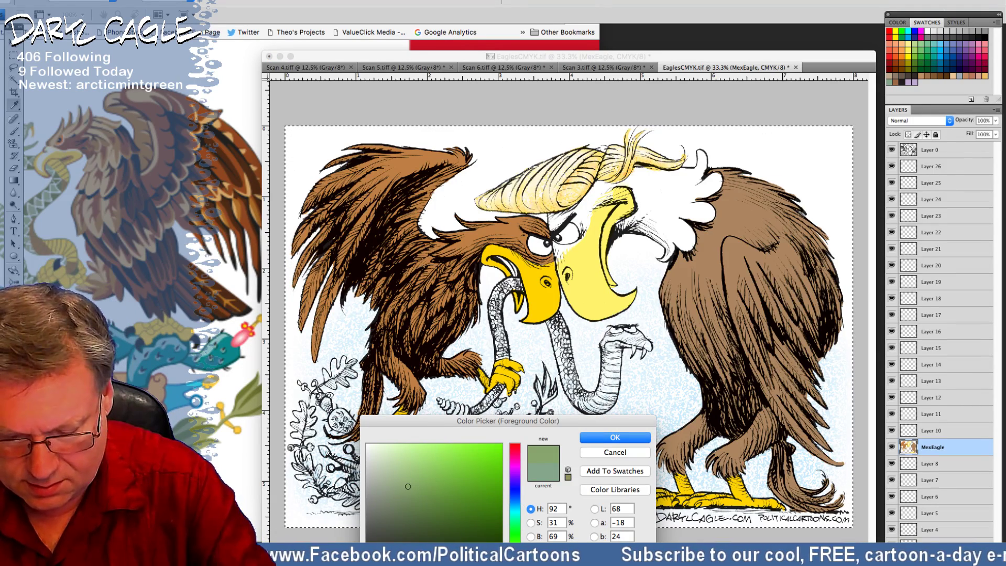
pyautogui.moveTo(408, 486); pyautogui.dragTo(408, 478)
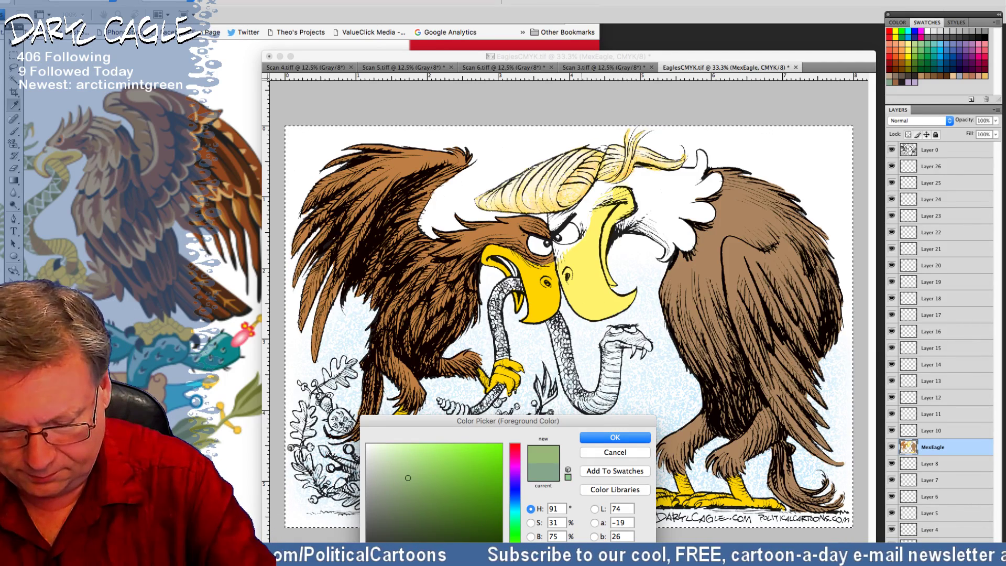
pyautogui.click(399, 473)
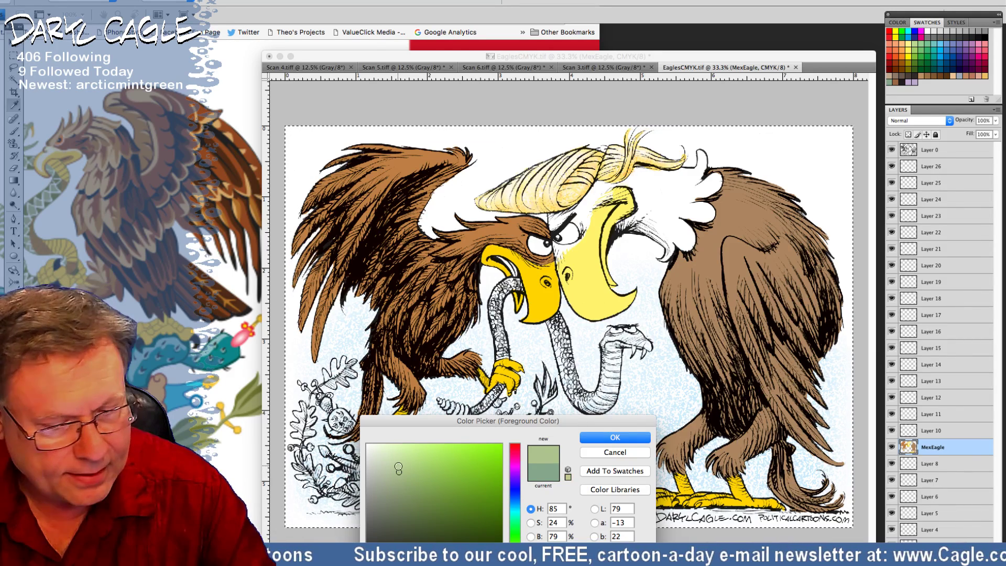
pyautogui.click(394, 463)
pyautogui.press('Return')
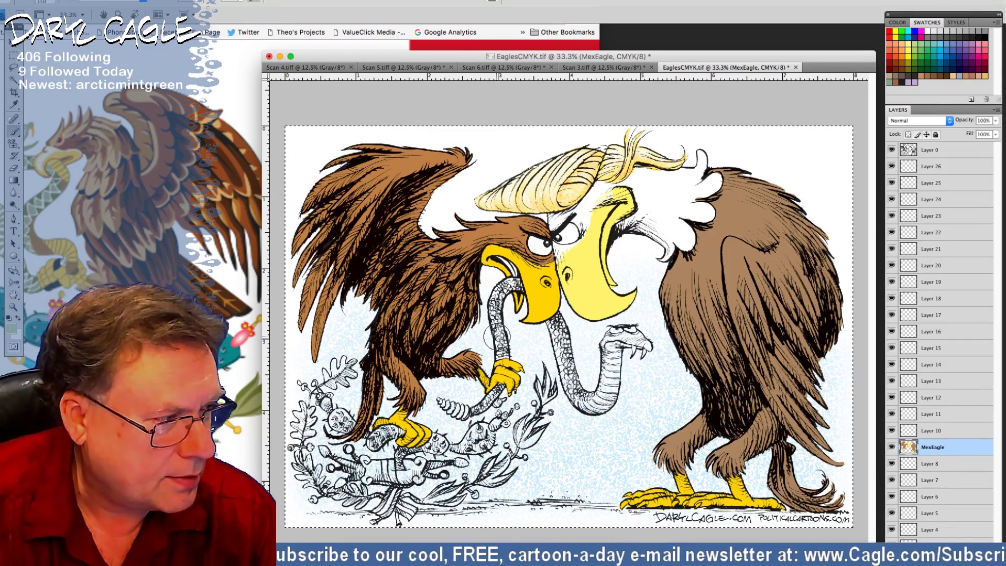
# Step: Shrink the brush and paint the snake section between the Mexican eagle's beak and claw sage green on Layer 8
pyautogui.press('[')
pyautogui.press('[')
pyautogui.press('[')
pyautogui.press('[')
pyautogui.press('[')
pyautogui.press('[')
pyautogui.press('[')
pyautogui.press('[')
pyautogui.press('[')
pyautogui.press('[')
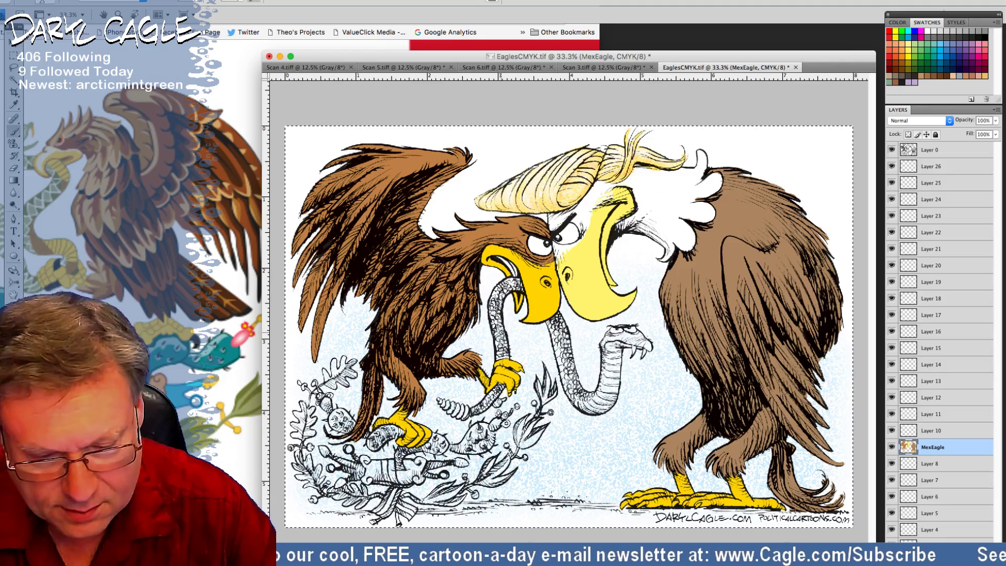
pyautogui.click(918, 464)
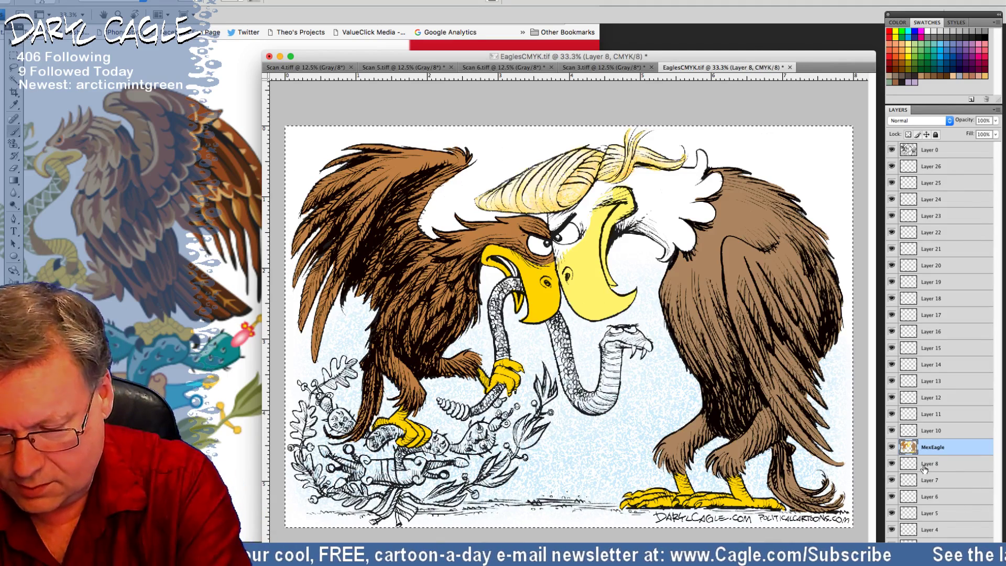
pyautogui.moveTo(497, 304); pyautogui.dragTo(506, 358)
pyautogui.moveTo(499, 316)
pyautogui.mouseDown()
pyautogui.moveTo(504, 286)
pyautogui.moveTo(517, 285)
pyautogui.mouseUp()
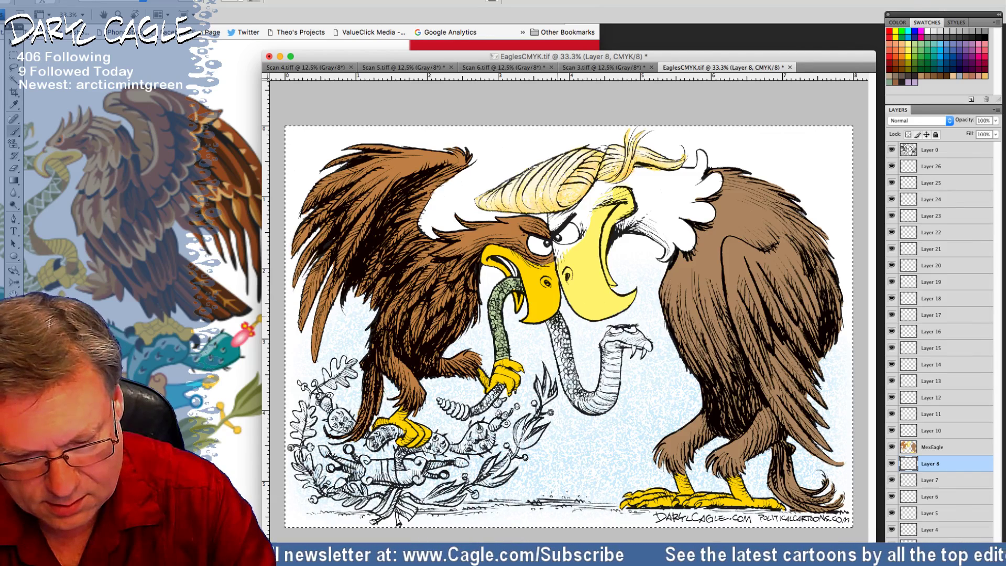
# Step: Paint the snake's hanging body, neck, head and tail end sage green on Layer 8
pyautogui.moveTo(549, 323)
pyautogui.mouseDown()
pyautogui.moveTo(567, 344)
pyautogui.moveTo(569, 370)
pyautogui.moveTo(556, 350)
pyautogui.moveTo(564, 382)
pyautogui.moveTo(589, 413)
pyautogui.mouseUp()
pyautogui.moveTo(586, 408); pyautogui.dragTo(608, 415)
pyautogui.moveTo(603, 400)
pyautogui.mouseDown()
pyautogui.moveTo(614, 416)
pyautogui.moveTo(616, 402)
pyautogui.mouseUp()
pyautogui.moveTo(611, 380)
pyautogui.mouseDown()
pyautogui.moveTo(619, 399)
pyautogui.moveTo(621, 378)
pyautogui.moveTo(601, 385)
pyautogui.moveTo(599, 408)
pyautogui.moveTo(610, 409)
pyautogui.moveTo(601, 403)
pyautogui.moveTo(614, 350)
pyautogui.moveTo(617, 371)
pyautogui.moveTo(611, 348)
pyautogui.moveTo(607, 361)
pyautogui.mouseUp()
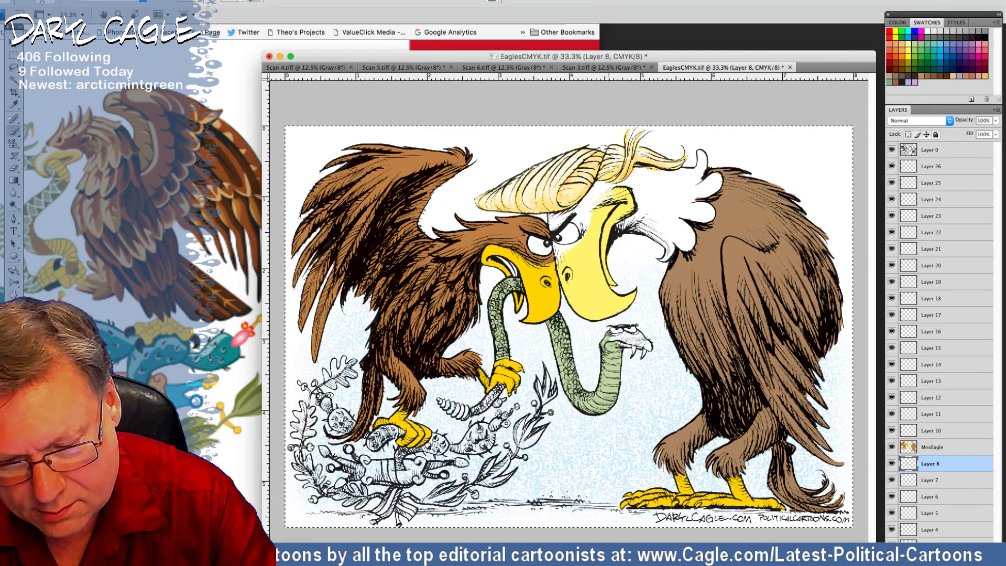
pyautogui.moveTo(615, 332)
pyautogui.mouseDown()
pyautogui.moveTo(644, 336)
pyautogui.moveTo(650, 351)
pyautogui.moveTo(633, 342)
pyautogui.mouseUp()
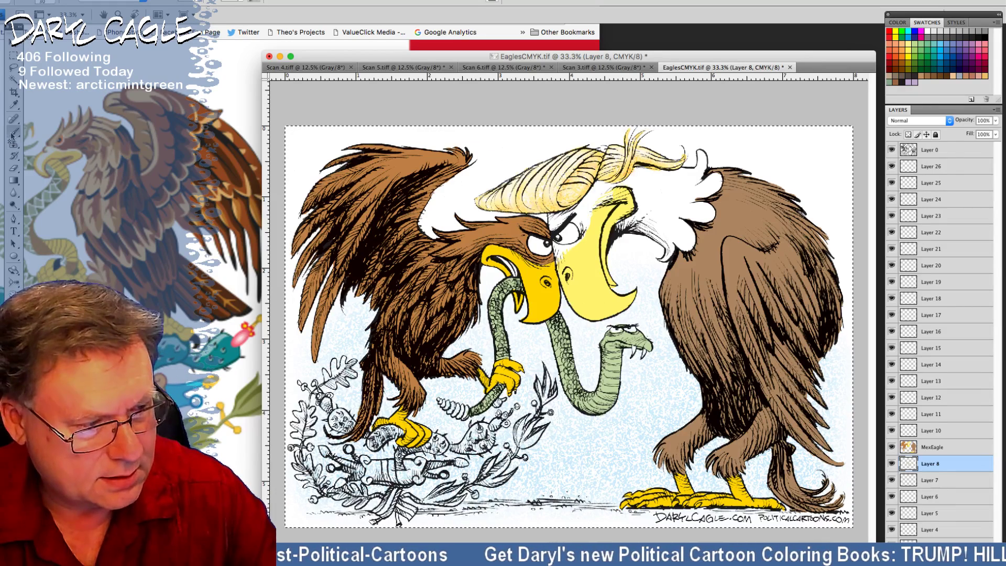
# Step: Sample the Mexican eagle's yellow and get the brush ready for touch-ups on the MexEagle layer
pyautogui.click(13, 105)
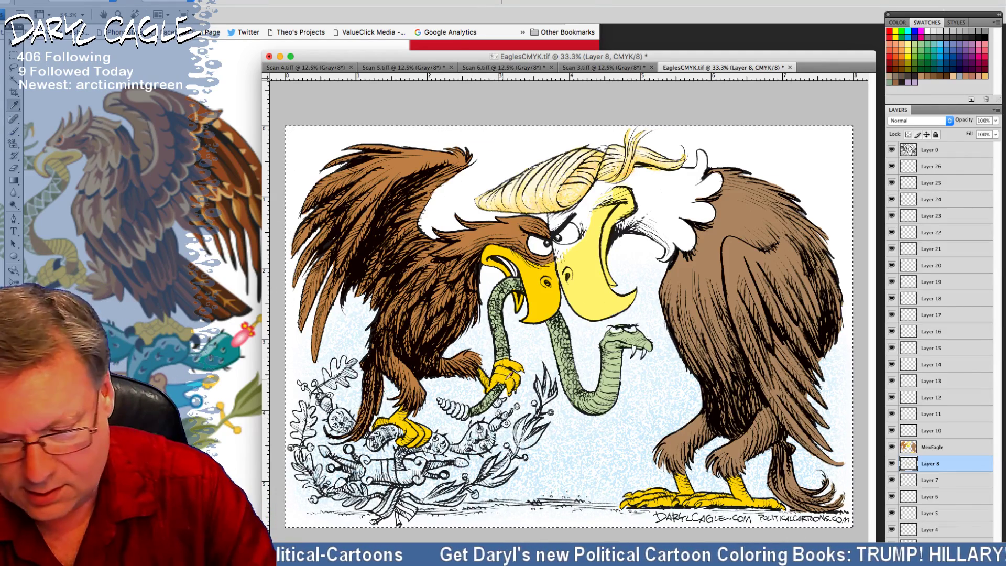
pyautogui.click(927, 447)
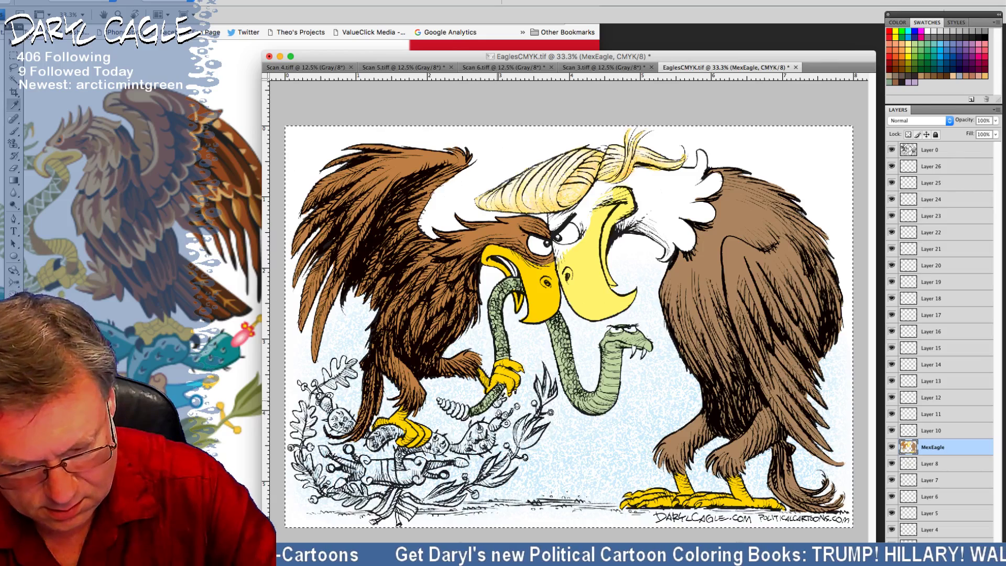
pyautogui.click(14, 132)
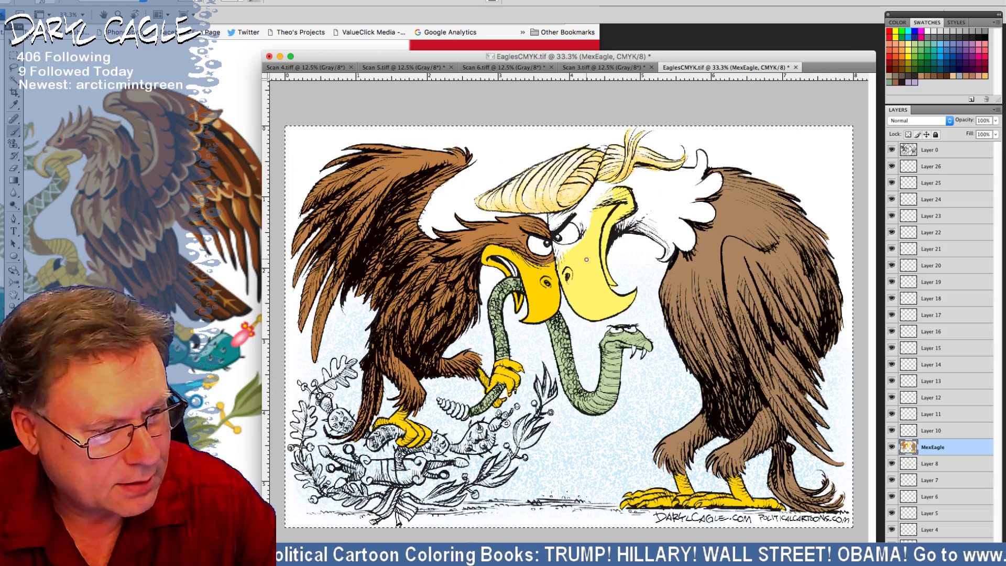
# Step: Stamp texture strokes on Layer 26 over the American eagle's face around the eye, adjusting the brush size and tool options
pyautogui.click(13, 146)
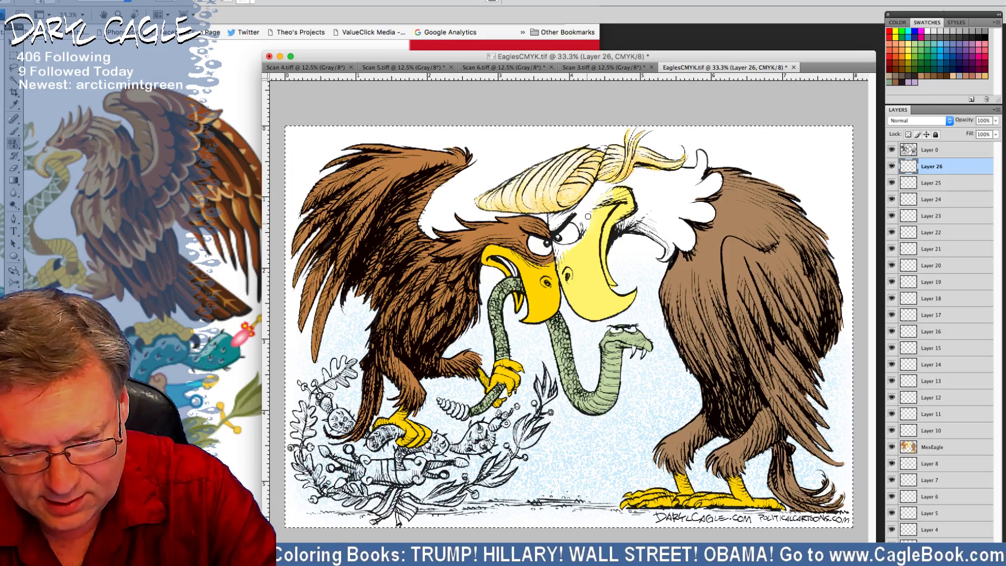
pyautogui.moveTo(588, 216)
pyautogui.mouseDown()
pyautogui.moveTo(574, 248)
pyautogui.moveTo(559, 242)
pyautogui.mouseUp()
pyautogui.press(']')
pyautogui.click(175, 1)
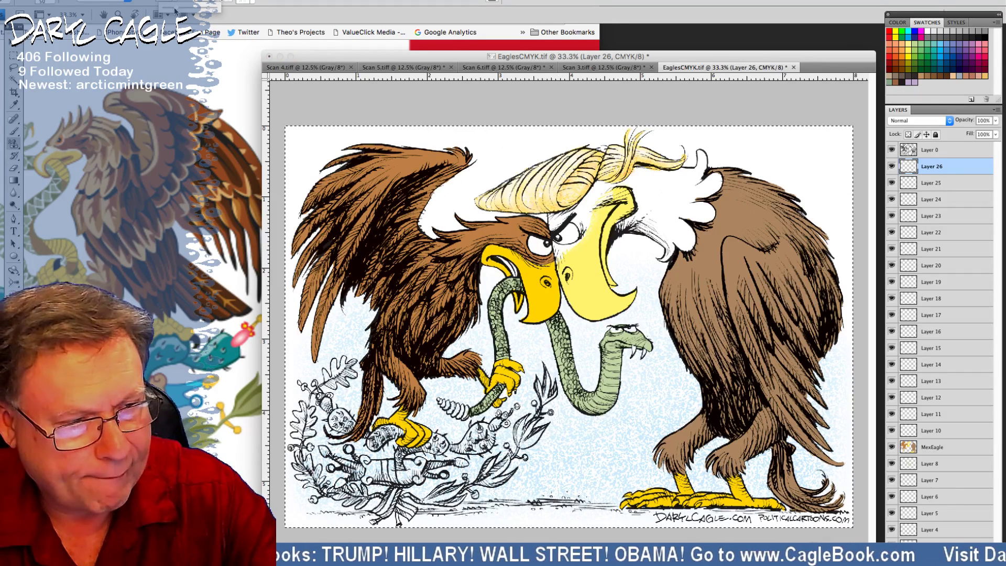
pyautogui.moveTo(176, 8); pyautogui.dragTo(206, 9)
pyautogui.moveTo(607, 194); pyautogui.dragTo(586, 229)
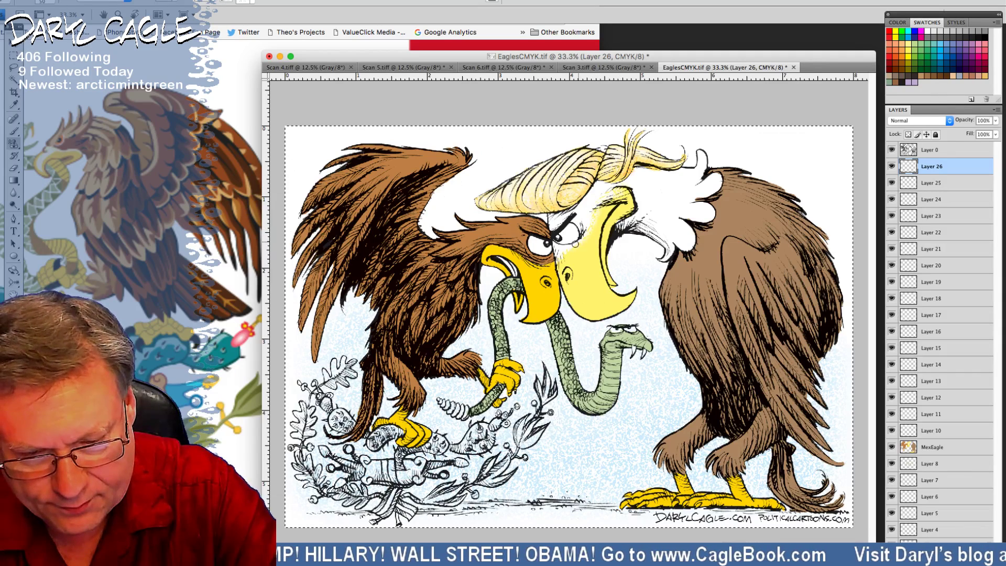
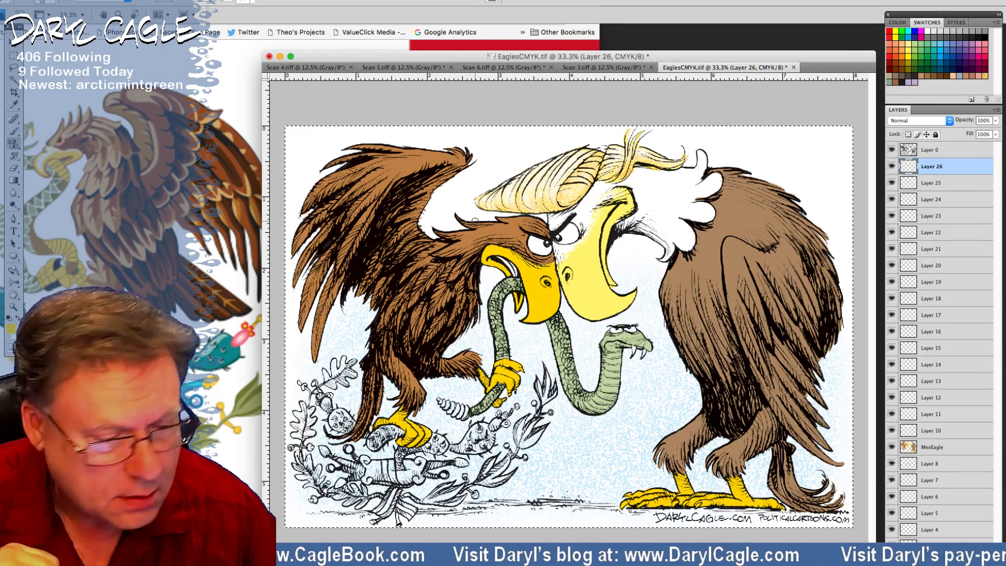
# Step: Rename Layer 8, which holds the snake's color, as Greens
pyautogui.click(924, 469)
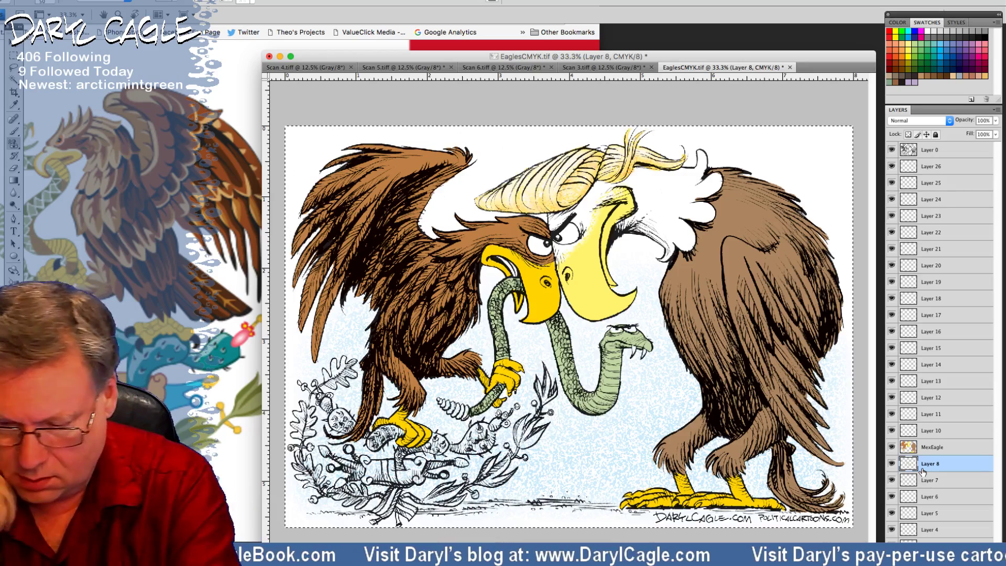
pyautogui.doubleClick(926, 465)
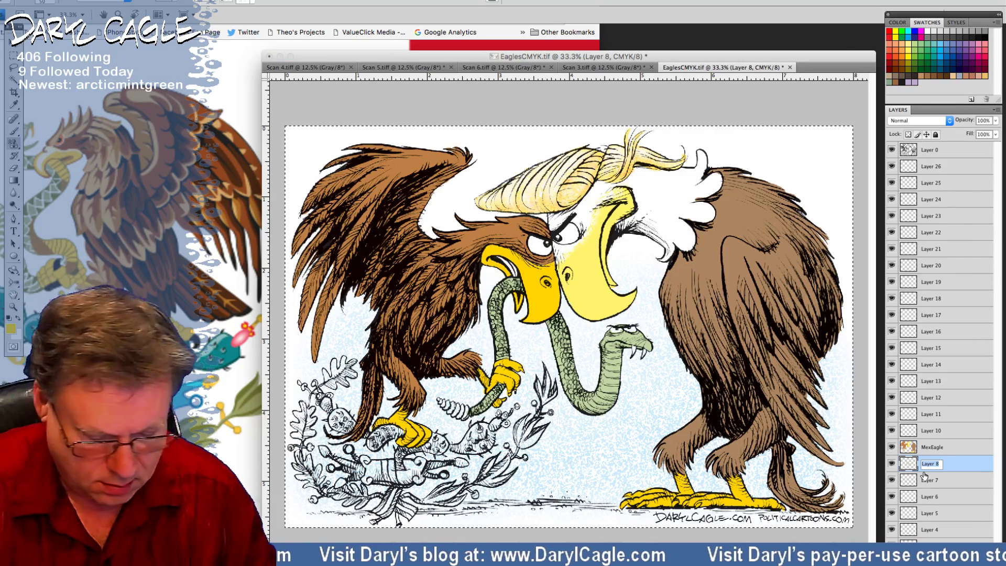
pyautogui.write('Greens')
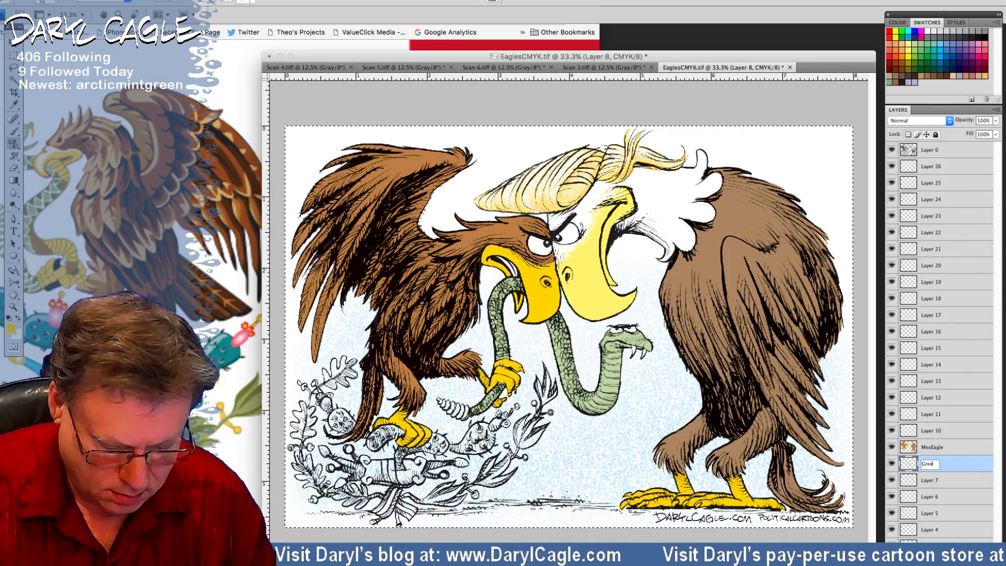
pyautogui.press('Return')
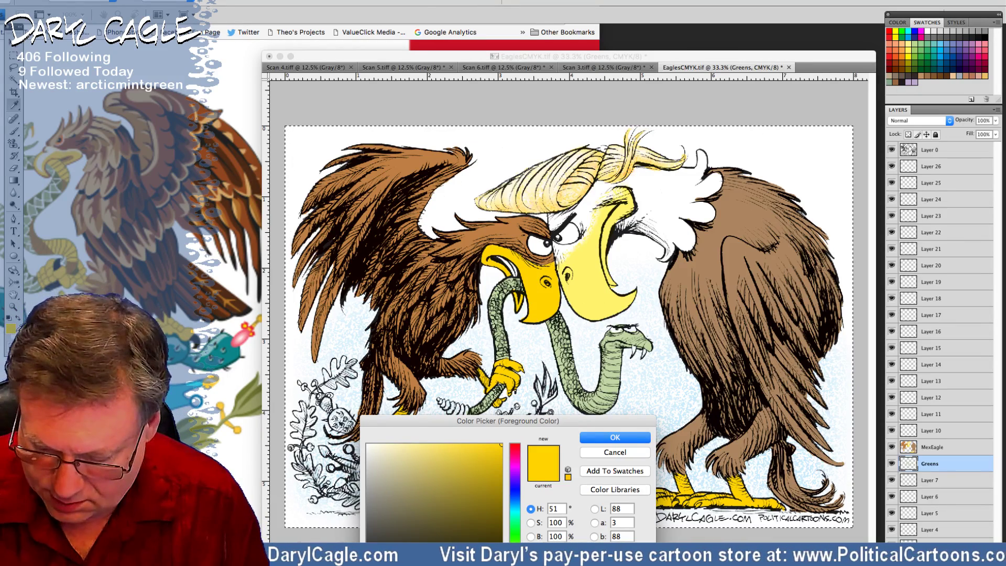
# Step: Set the foreground color to a light teal (H 184, S 32, B 86) for the cactus
pyautogui.click(515, 554)
pyautogui.click(463, 478)
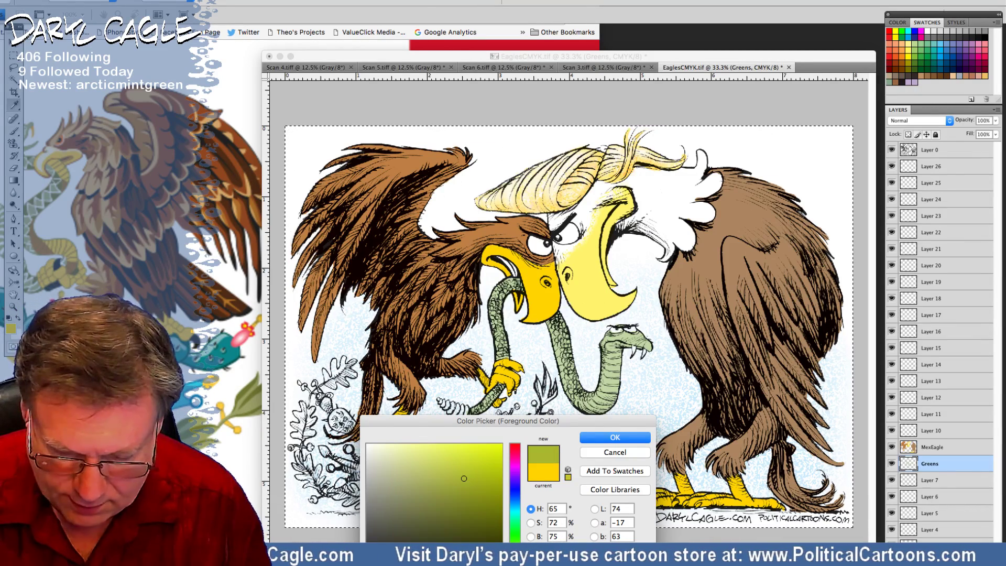
pyautogui.click(468, 467)
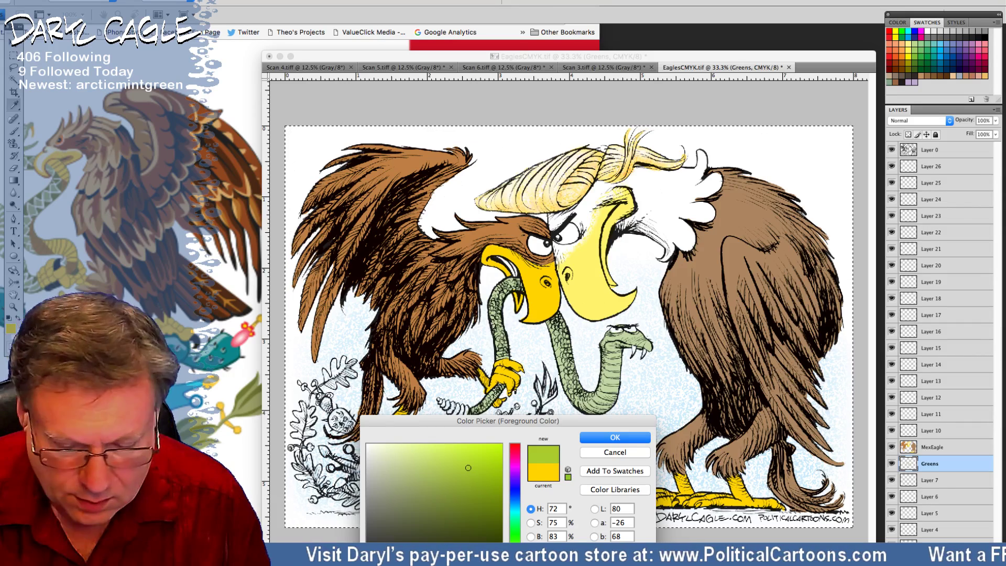
pyautogui.click(515, 505)
pyautogui.click(406, 459)
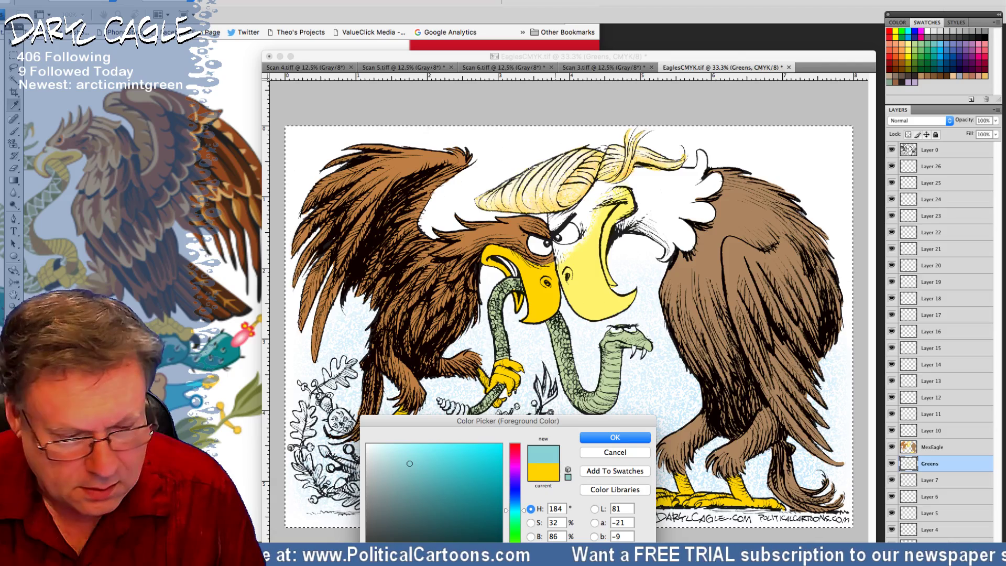
pyautogui.press('Return')
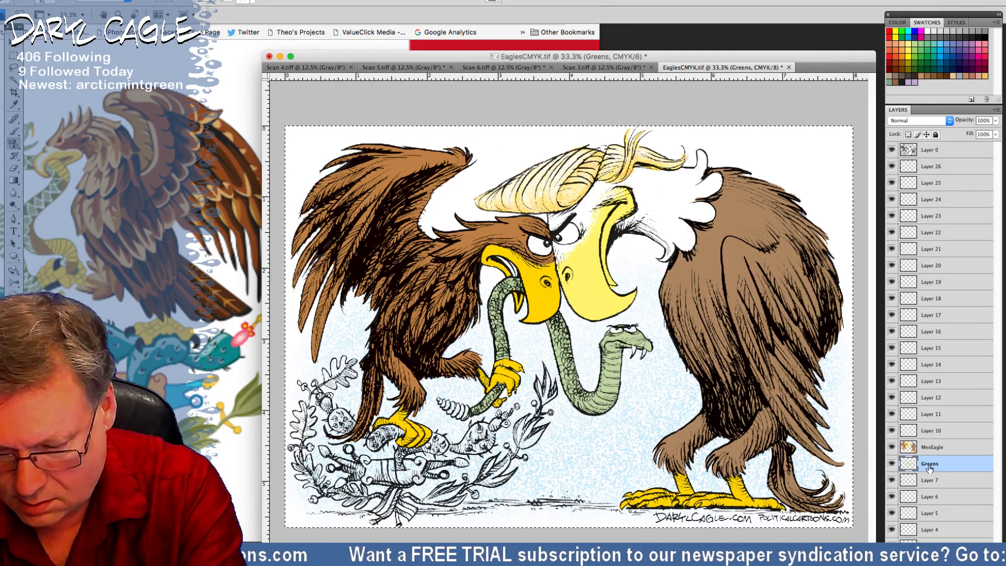
# Step: Paint the cactus pads beneath the Mexican eagle's feet teal on the Greens layer
pyautogui.click(14, 131)
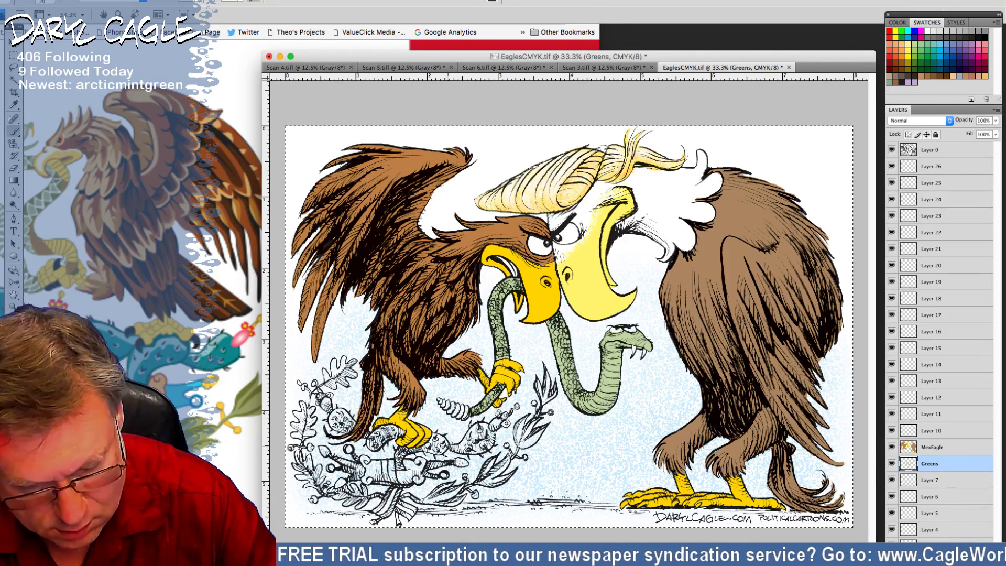
pyautogui.moveTo(448, 447)
pyautogui.mouseDown()
pyautogui.moveTo(483, 424)
pyautogui.moveTo(494, 435)
pyautogui.moveTo(485, 451)
pyautogui.moveTo(450, 446)
pyautogui.moveTo(480, 428)
pyautogui.moveTo(474, 443)
pyautogui.moveTo(488, 437)
pyautogui.mouseUp()
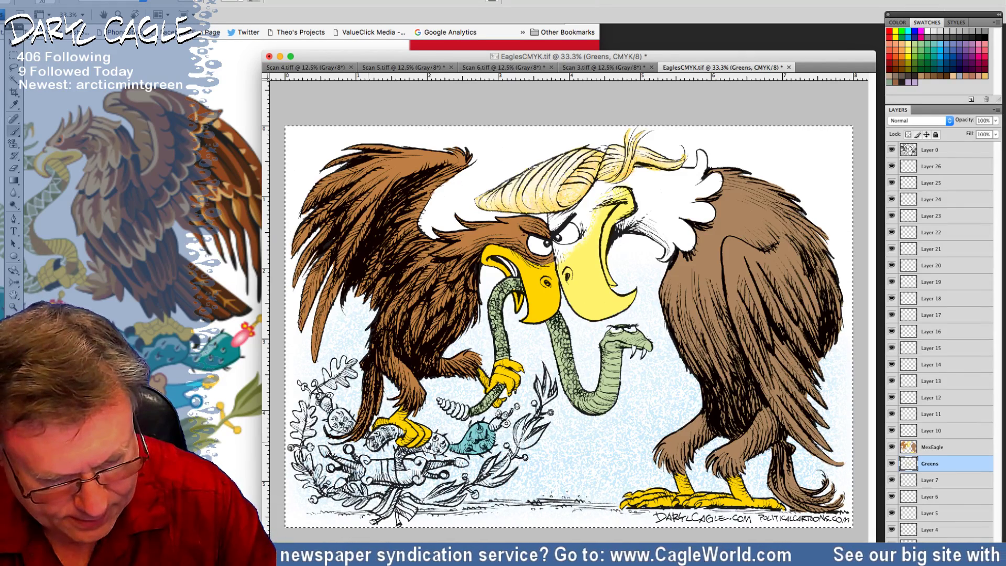
pyautogui.moveTo(367, 447)
pyautogui.mouseDown()
pyautogui.moveTo(384, 427)
pyautogui.moveTo(401, 431)
pyautogui.moveTo(379, 440)
pyautogui.moveTo(399, 468)
pyautogui.moveTo(406, 450)
pyautogui.moveTo(400, 459)
pyautogui.moveTo(439, 437)
pyautogui.moveTo(442, 451)
pyautogui.moveTo(424, 450)
pyautogui.moveTo(443, 449)
pyautogui.mouseUp()
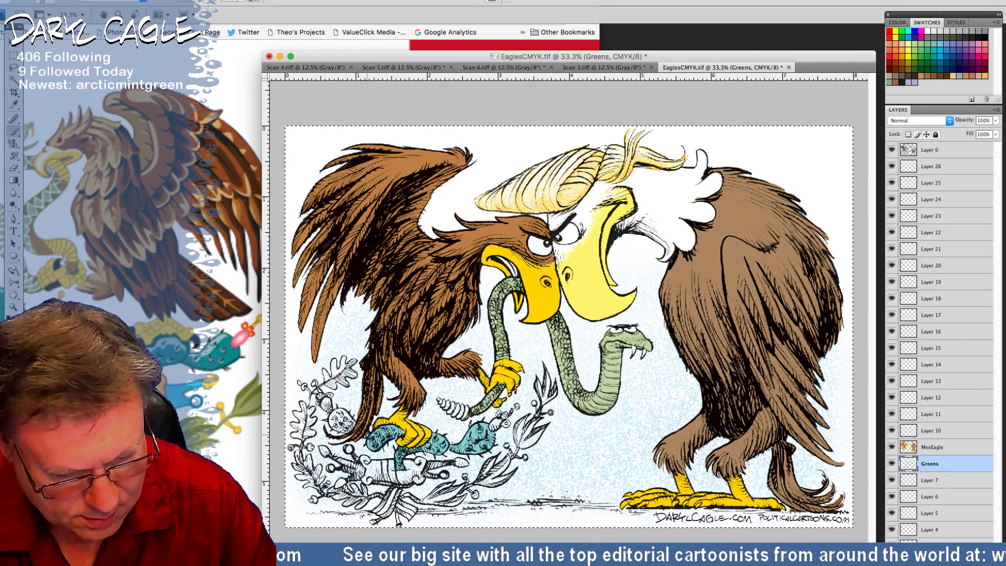
pyautogui.moveTo(348, 428)
pyautogui.mouseDown()
pyautogui.moveTo(332, 425)
pyautogui.moveTo(344, 431)
pyautogui.moveTo(334, 412)
pyautogui.moveTo(350, 419)
pyautogui.moveTo(338, 422)
pyautogui.mouseUp()
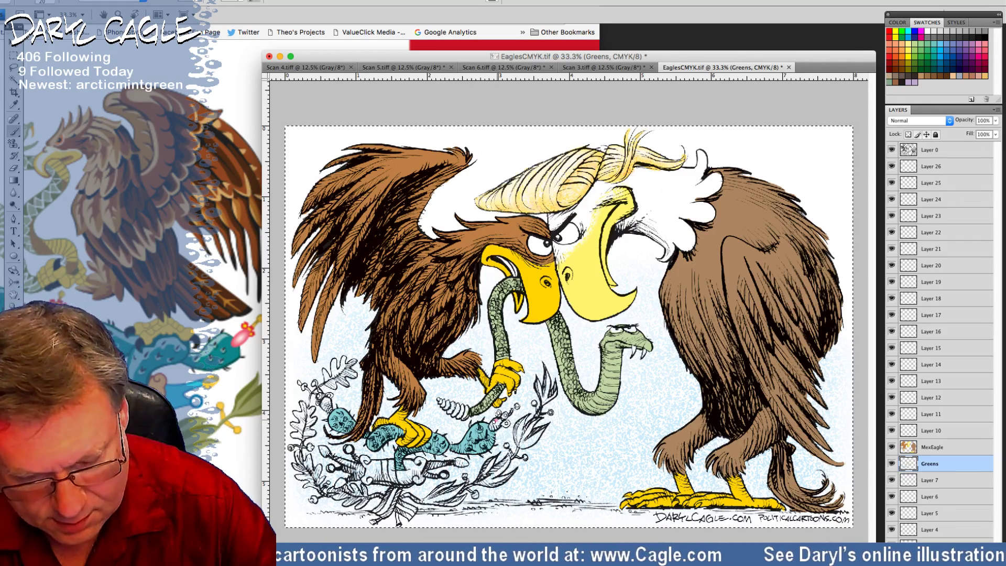
# Step: Paint the cactus fruits at both ends of the cactus pink with red blossoms on the Greens layer
pyautogui.moveTo(492, 424)
pyautogui.mouseDown()
pyautogui.moveTo(498, 414)
pyautogui.moveTo(504, 425)
pyautogui.mouseUp()
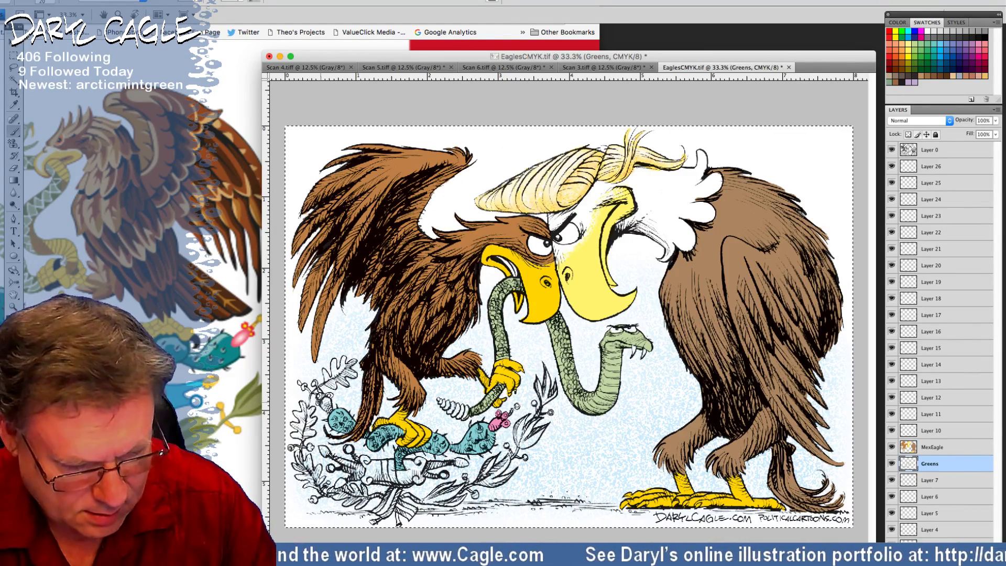
pyautogui.moveTo(321, 402); pyautogui.dragTo(328, 399)
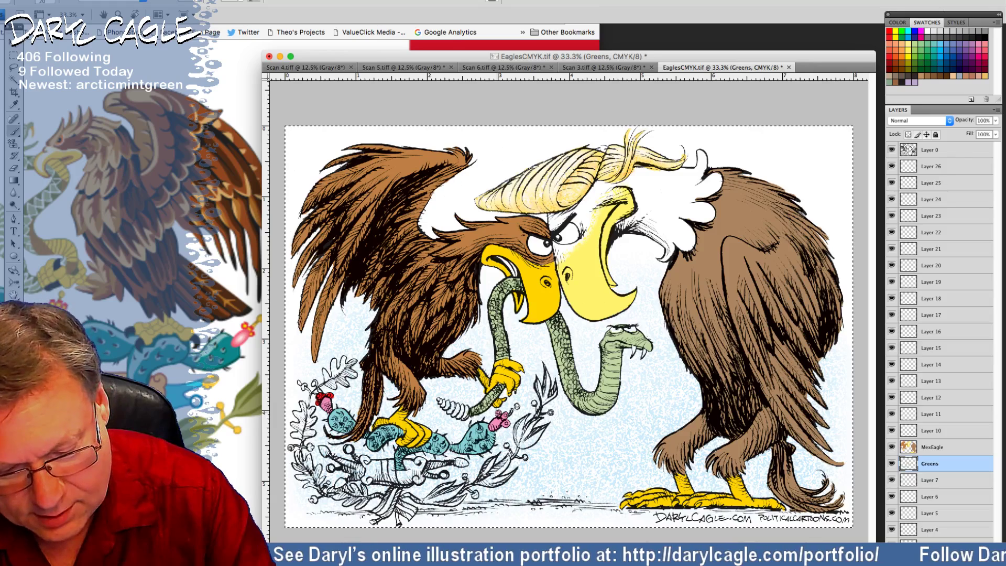
pyautogui.moveTo(498, 411); pyautogui.dragTo(506, 424)
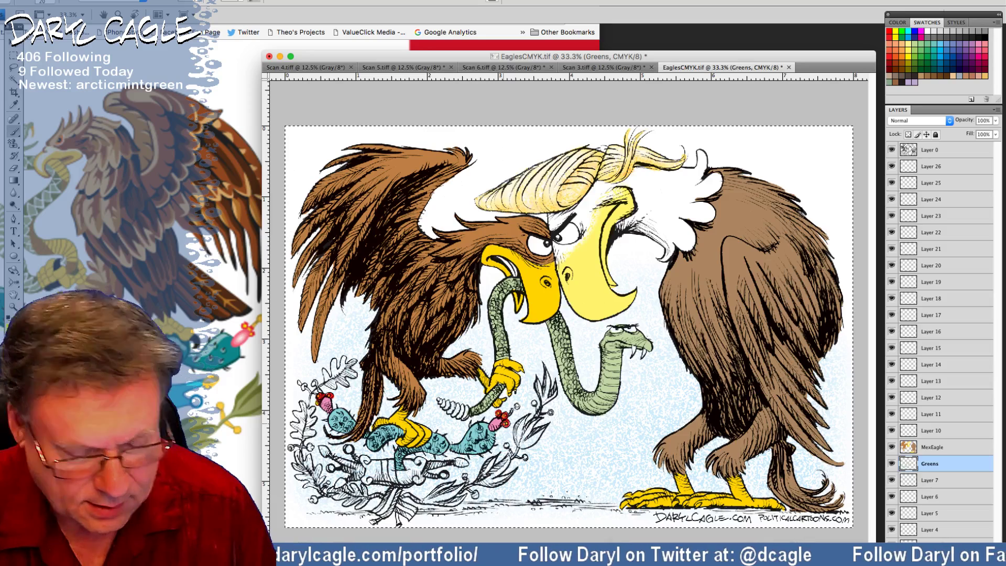
# Step: Adjust the foreground color and paint the scroll-shaped ornament below the cactus light orange on the MexEagle layer
pyautogui.click(924, 448)
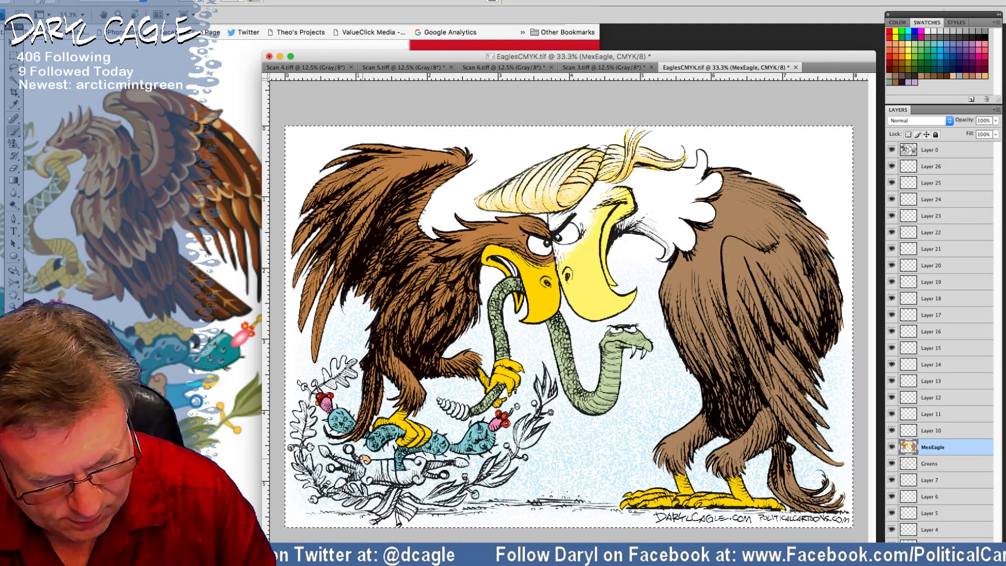
pyautogui.moveTo(364, 459)
pyautogui.mouseDown()
pyautogui.moveTo(366, 477)
pyautogui.moveTo(371, 469)
pyautogui.mouseUp()
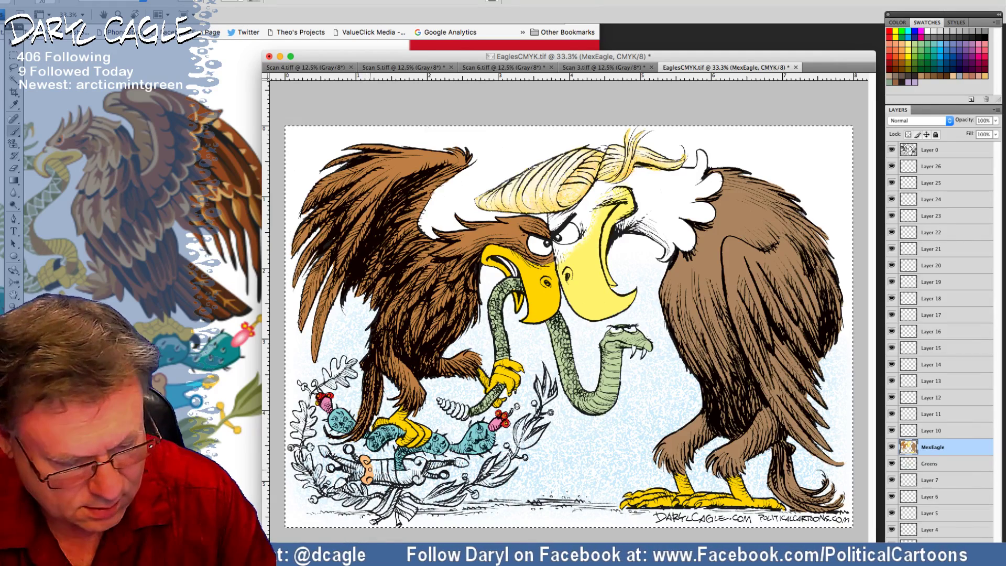
pyautogui.click(12, 325)
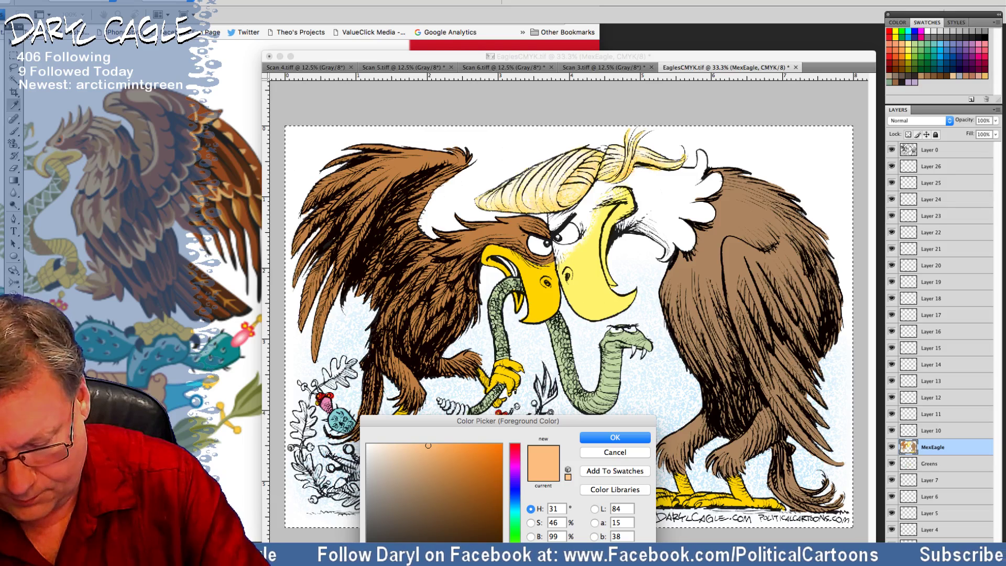
pyautogui.click(241, 338)
pyautogui.press('Return')
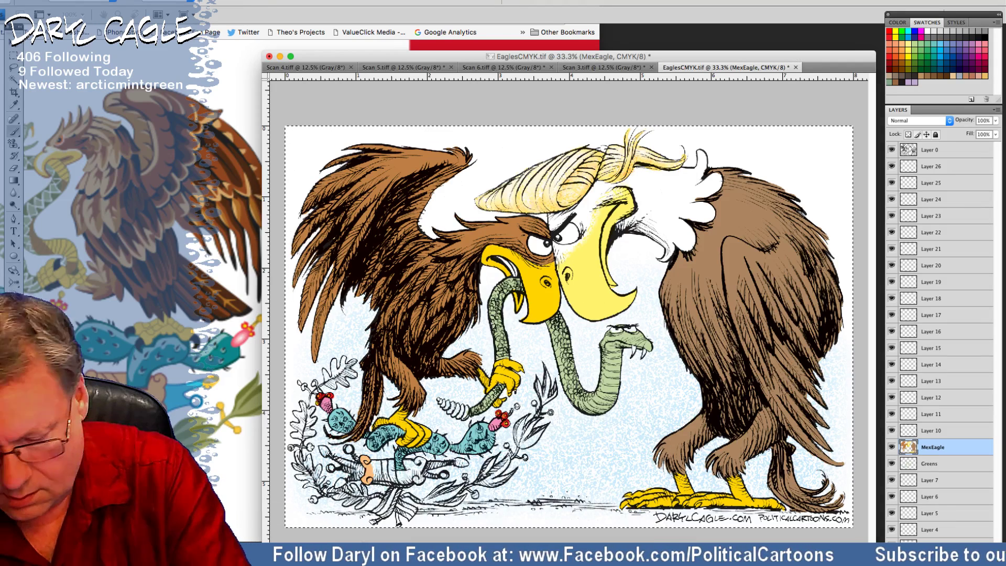
pyautogui.moveTo(361, 460)
pyautogui.mouseDown()
pyautogui.moveTo(377, 479)
pyautogui.moveTo(423, 480)
pyautogui.moveTo(420, 460)
pyautogui.moveTo(405, 462)
pyautogui.moveTo(416, 466)
pyautogui.moveTo(398, 477)
pyautogui.moveTo(375, 464)
pyautogui.mouseUp()
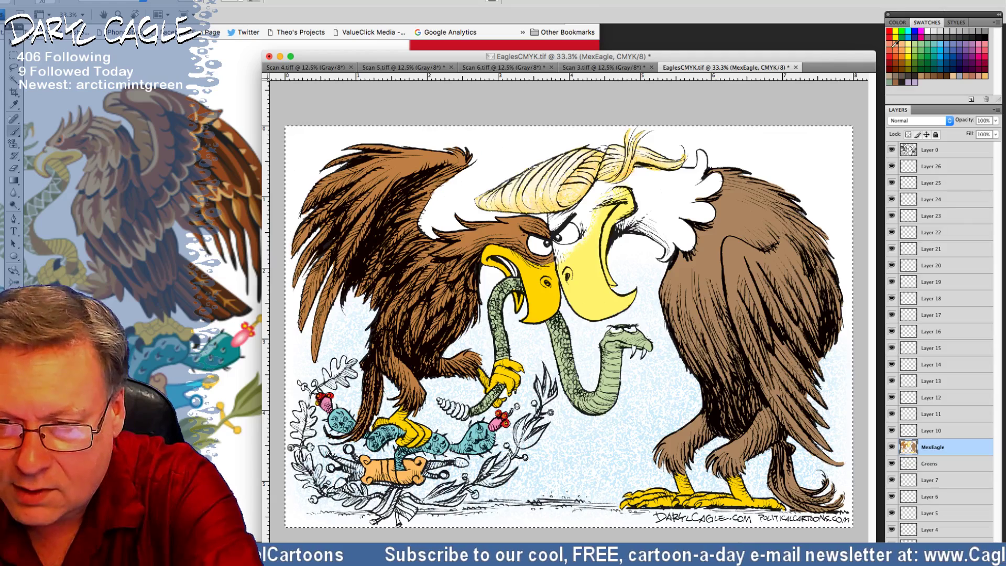
# Step: Paint the ribbon below the ornament with green and red stripes from the swatches and open the foreground color picker
pyautogui.click(919, 58)
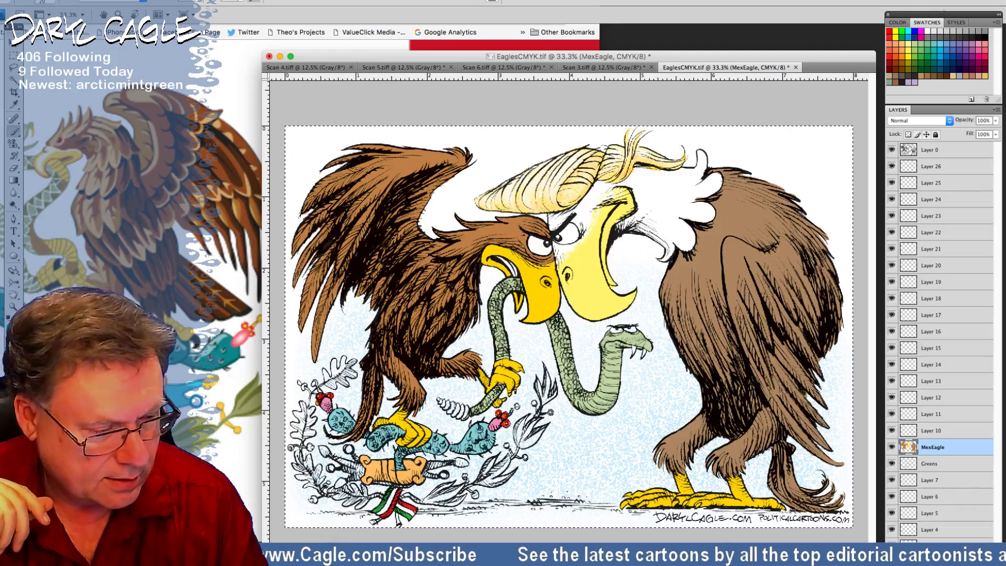
pyautogui.click(11, 327)
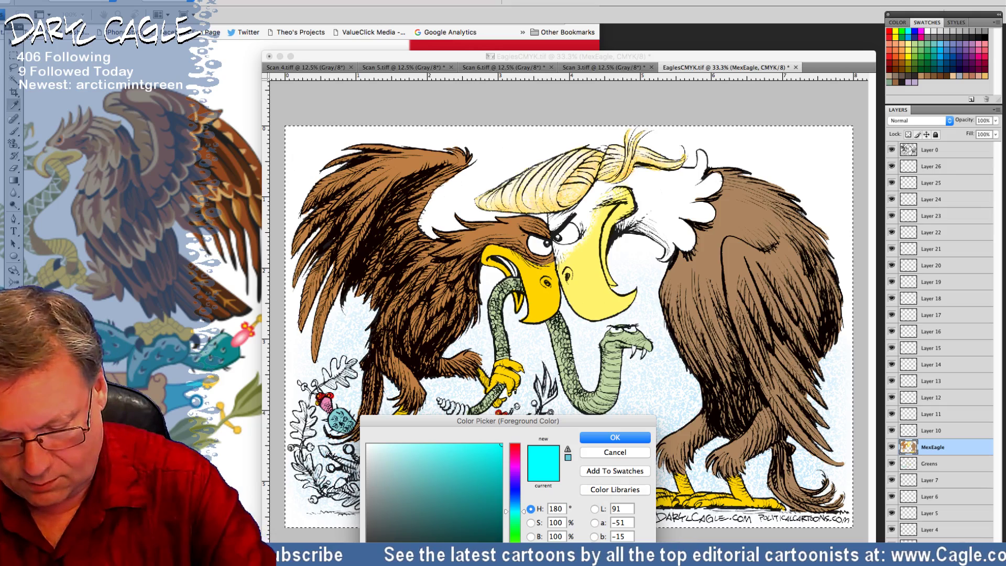
# Step: Set the foreground color to light blue (H 198, S 43, B 97) and paint the ornament arms around the tan scroll
pyautogui.write('0')
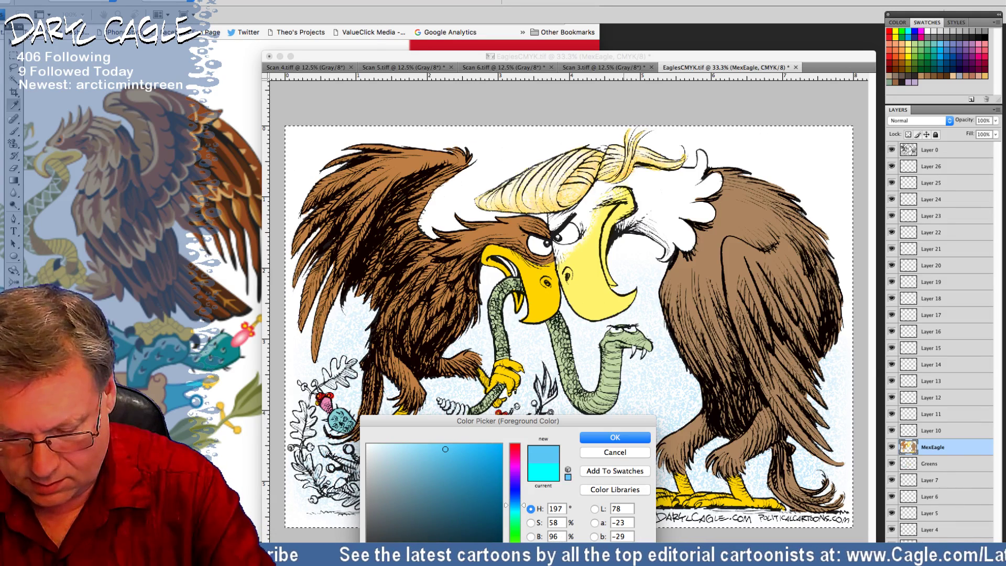
pyautogui.moveTo(445, 449); pyautogui.dragTo(424, 448)
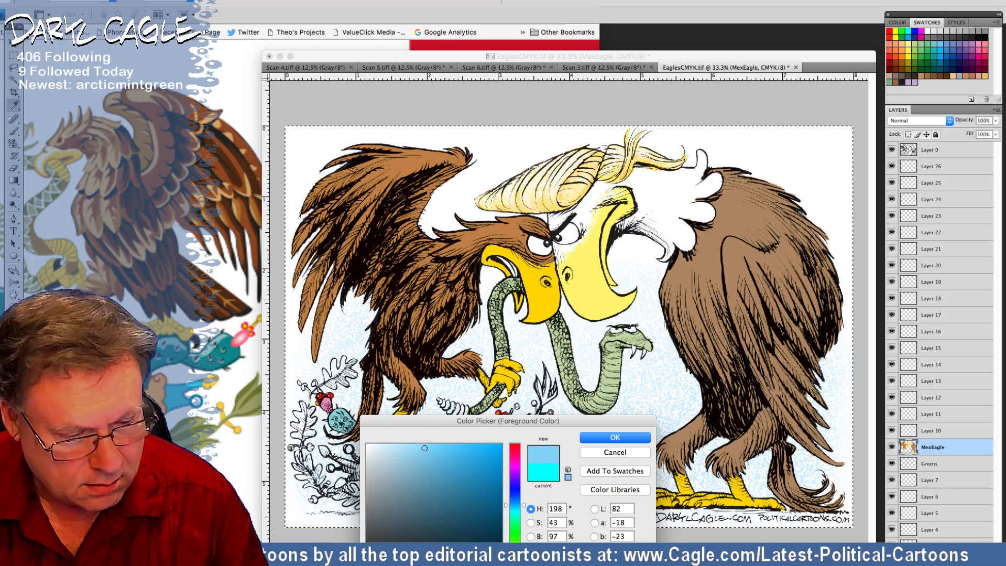
pyautogui.press('Return')
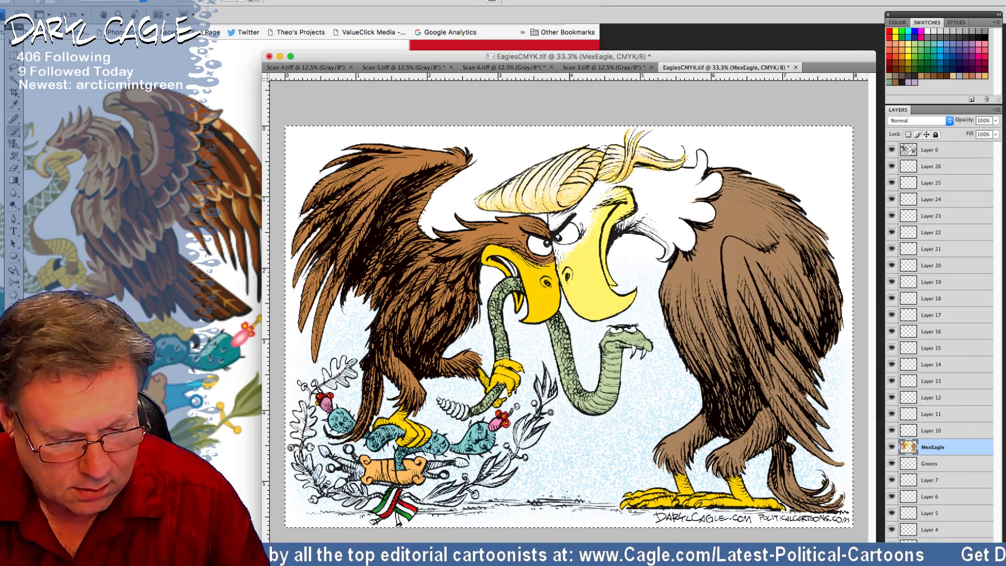
pyautogui.moveTo(329, 456)
pyautogui.mouseDown()
pyautogui.moveTo(357, 462)
pyautogui.moveTo(359, 477)
pyautogui.moveTo(344, 466)
pyautogui.moveTo(350, 477)
pyautogui.moveTo(405, 487)
pyautogui.moveTo(444, 464)
pyautogui.mouseUp()
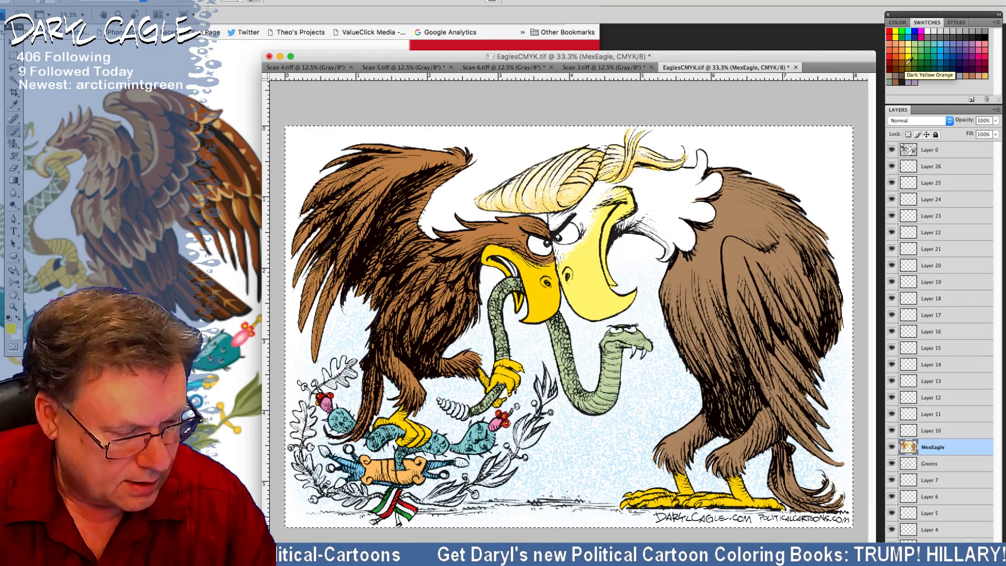
# Step: Choose a yellow foreground color, paint the tips of the blue ornament, and undo the last brush stroke
pyautogui.click(11, 329)
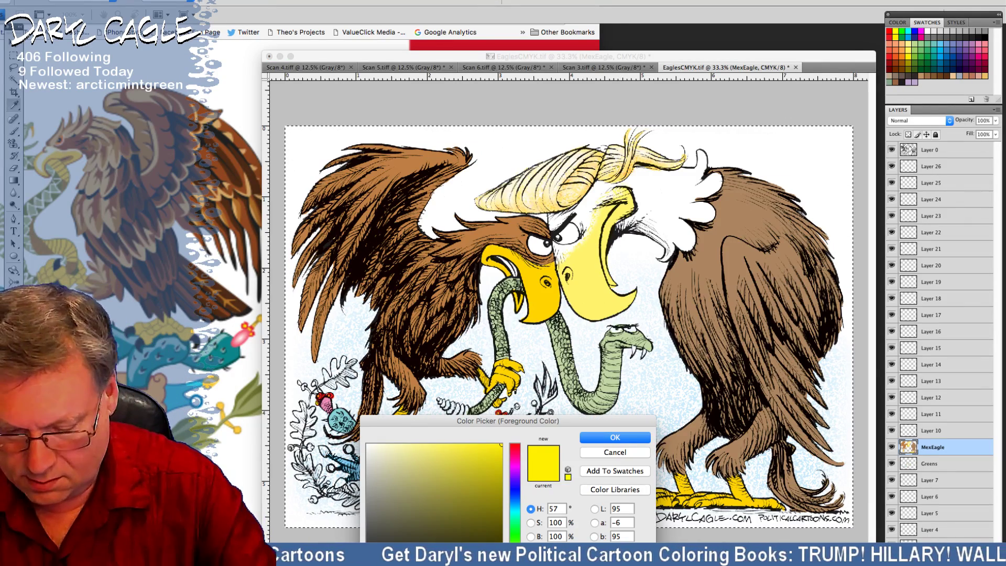
pyautogui.press('Return')
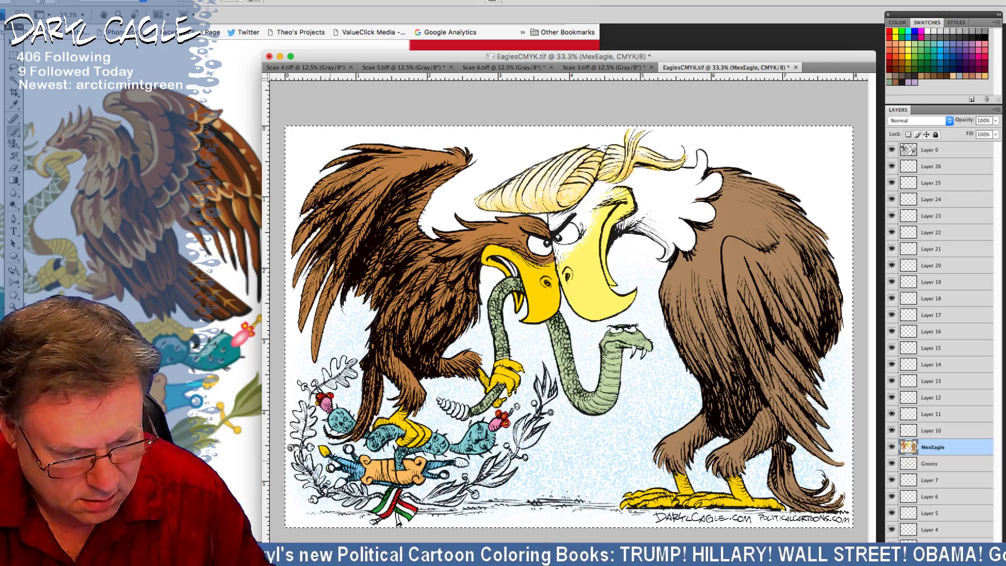
pyautogui.click(113, 2)
pyautogui.moveTo(93, 1)
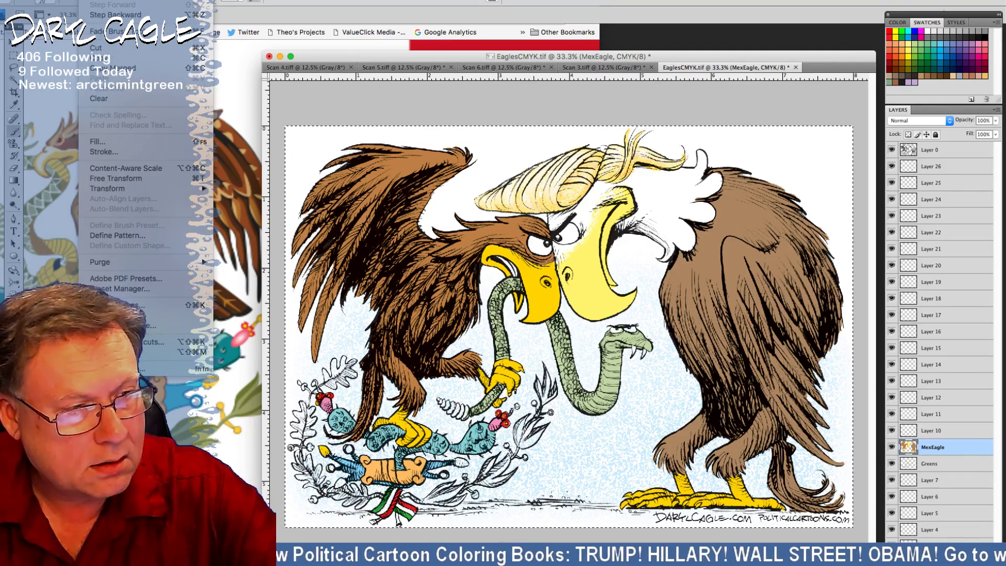
pyautogui.click(115, 15)
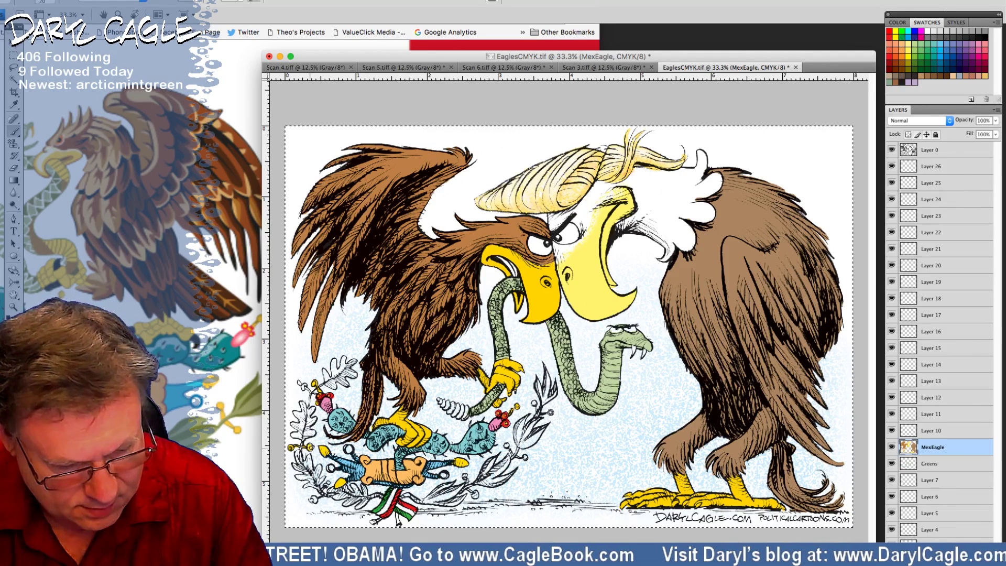
# Step: Set the brush size to 10 px, then color the wreath's small berries yellow and the brown eagle's tongue pink
pyautogui.click(54, 3)
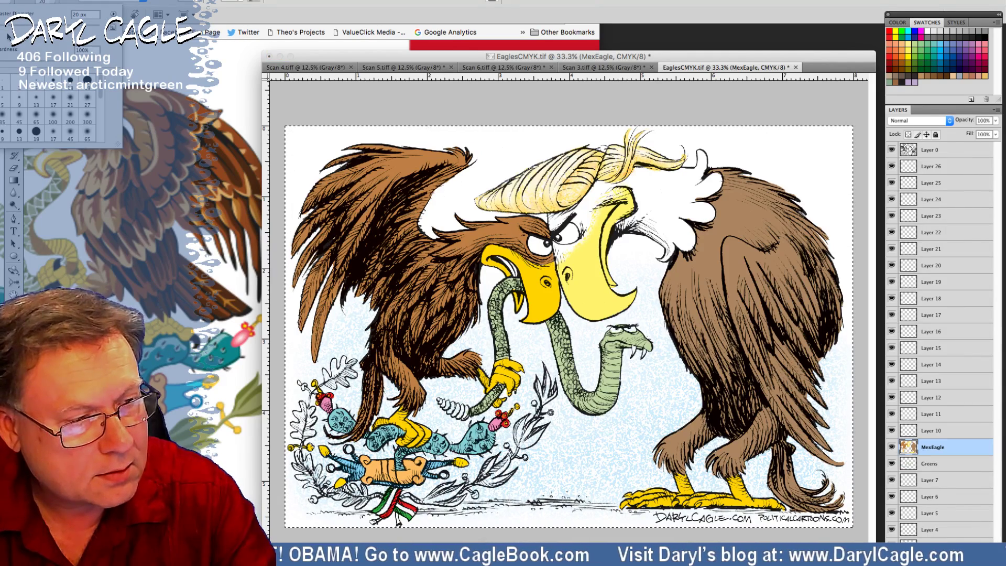
pyautogui.click(5, 29)
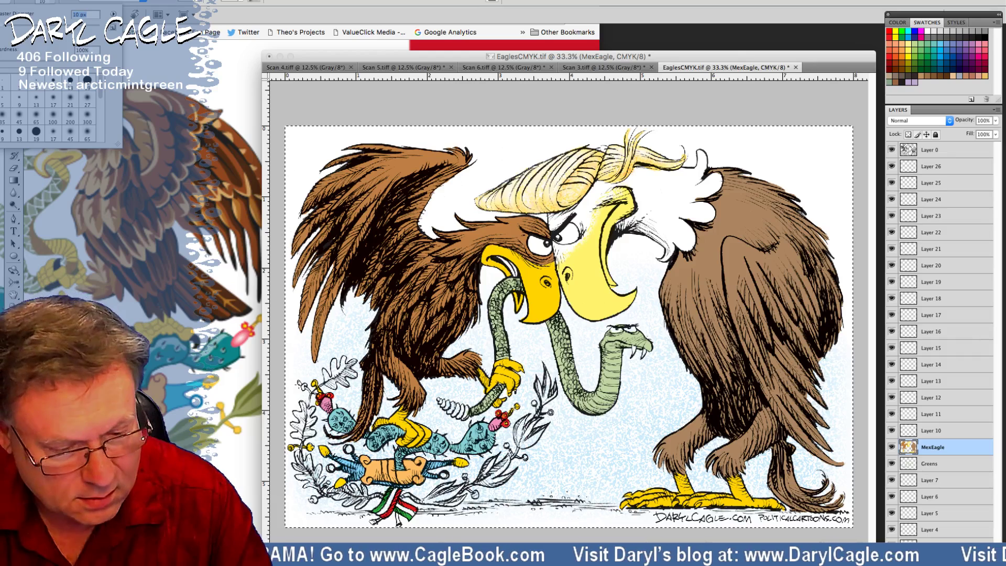
pyautogui.press('Return')
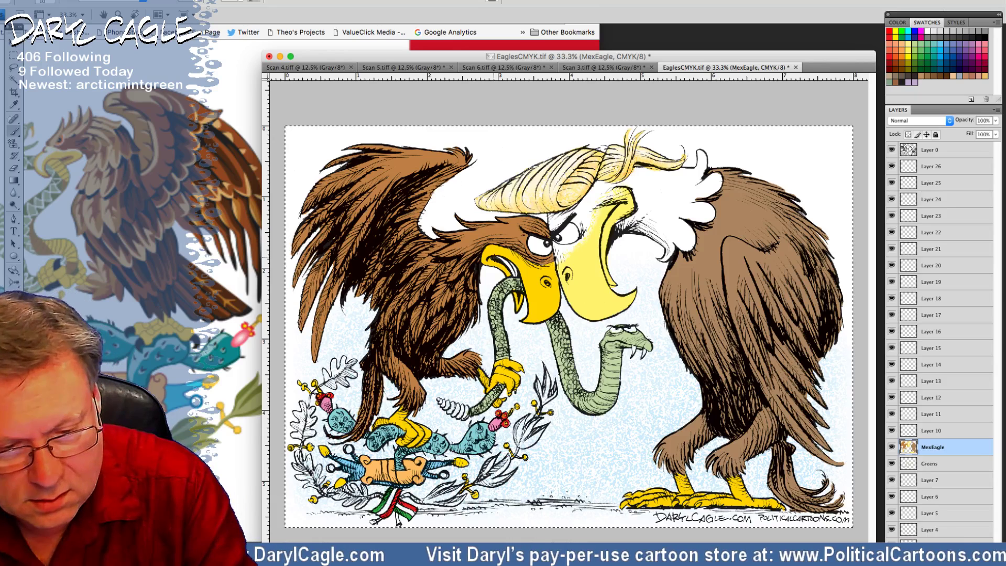
pyautogui.moveTo(496, 259)
pyautogui.mouseDown()
pyautogui.moveTo(516, 271)
pyautogui.moveTo(499, 259)
pyautogui.mouseUp()
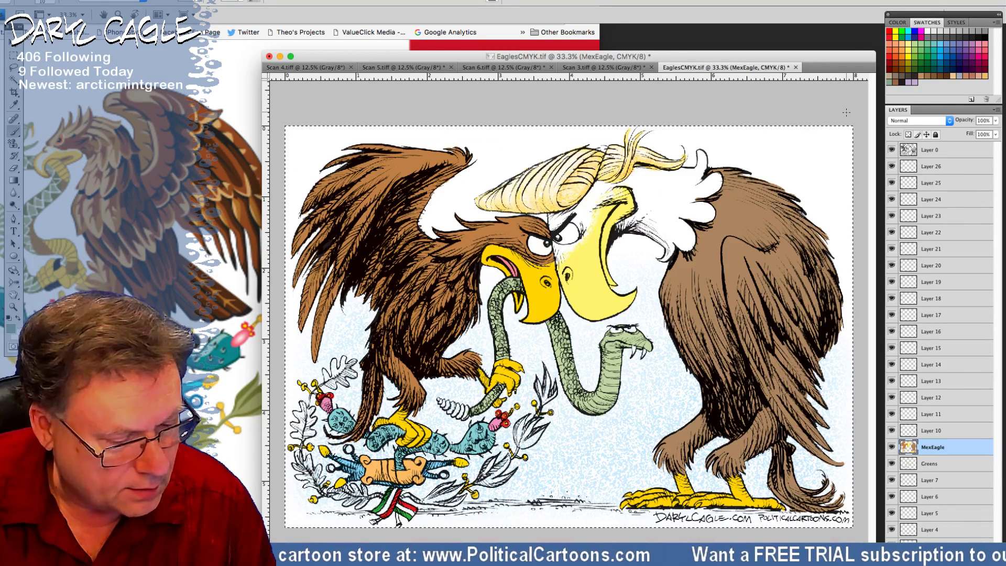
# Step: Sample a muted green and paint the wreath leaves on both sides of the cactus with the Brush tool
pyautogui.click(14, 106)
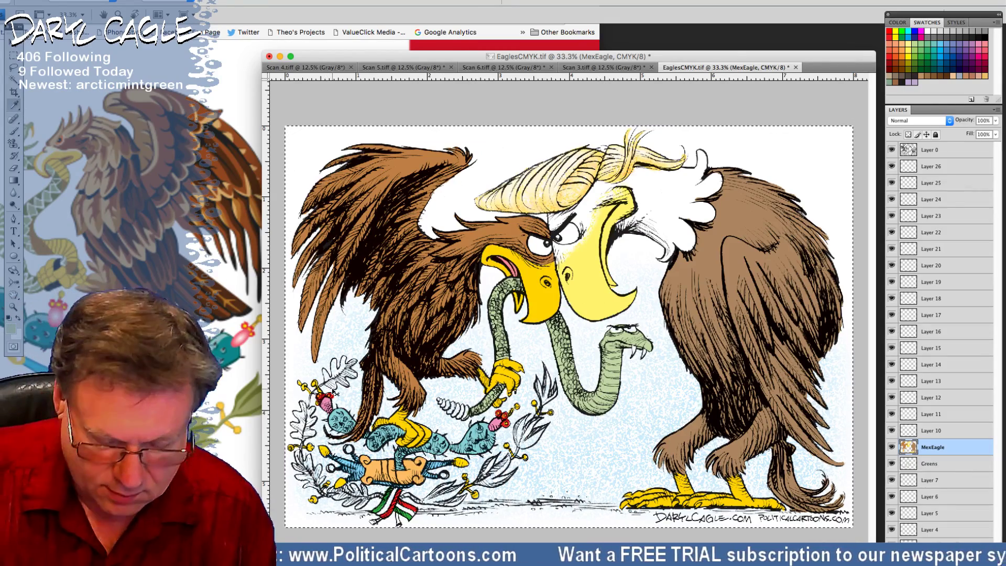
pyautogui.press('super+plus')
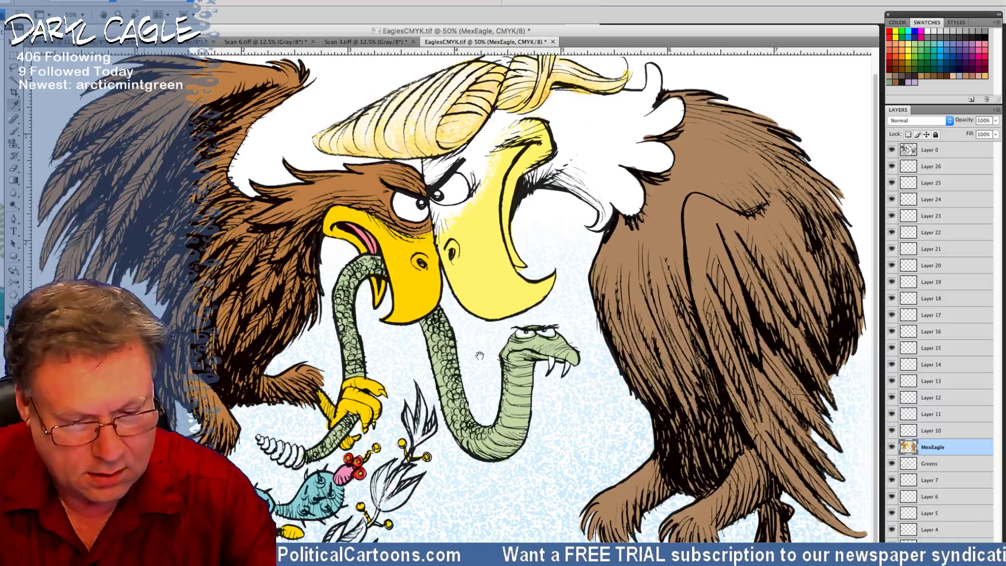
pyautogui.moveTo(480, 356); pyautogui.dragTo(483, 328)
pyautogui.moveTo(186, 34); pyautogui.dragTo(405, 28)
pyautogui.press('b')
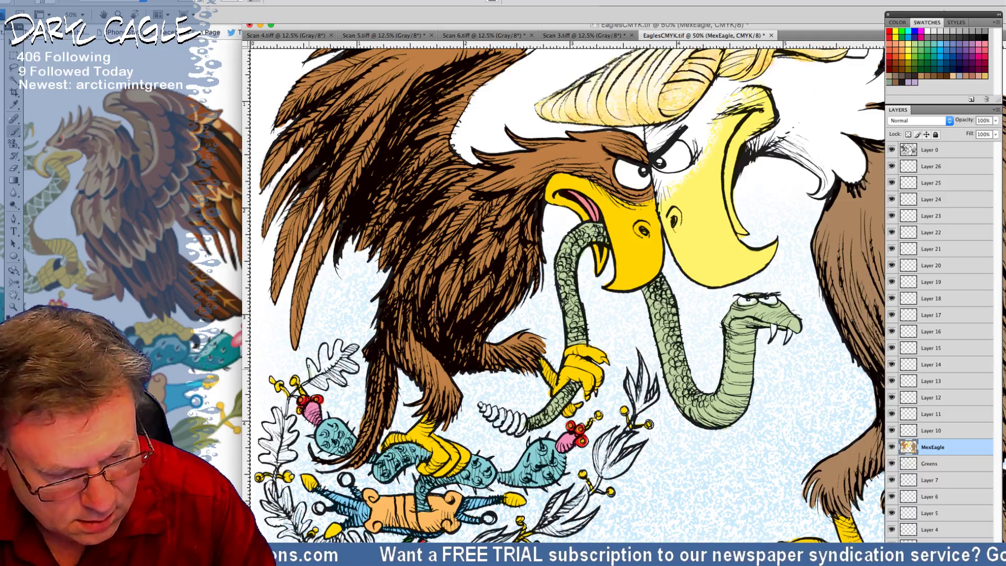
pyautogui.moveTo(308, 360)
pyautogui.mouseDown()
pyautogui.moveTo(318, 374)
pyautogui.moveTo(325, 345)
pyautogui.moveTo(329, 362)
pyautogui.moveTo(337, 344)
pyautogui.moveTo(341, 355)
pyautogui.moveTo(357, 347)
pyautogui.moveTo(347, 355)
pyautogui.mouseUp()
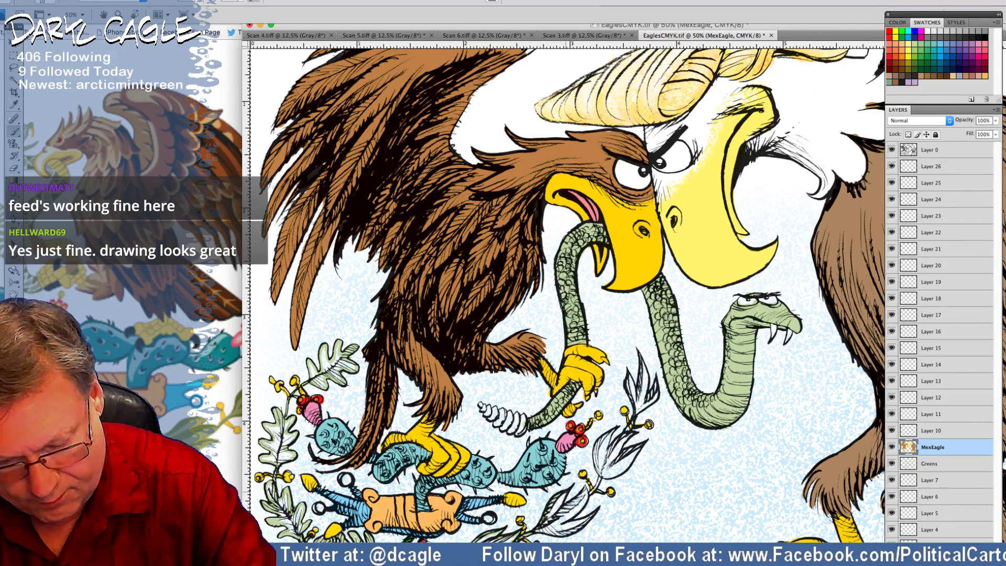
pyautogui.moveTo(565, 491); pyautogui.dragTo(557, 508)
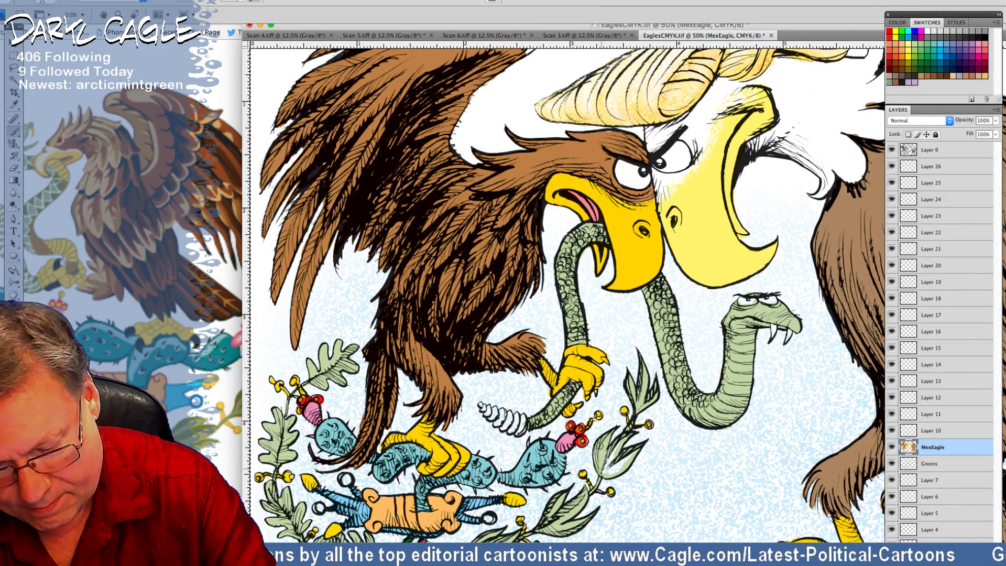
pyautogui.moveTo(604, 470)
pyautogui.mouseDown()
pyautogui.moveTo(614, 450)
pyautogui.moveTo(605, 467)
pyautogui.moveTo(633, 454)
pyautogui.moveTo(608, 470)
pyautogui.mouseUp()
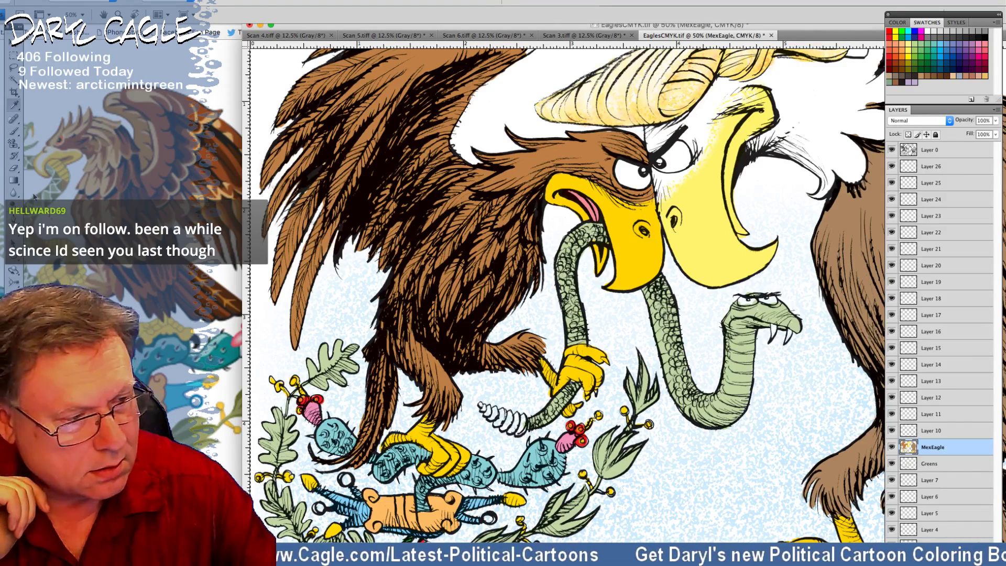
# Step: Paint the rattle at the end of the snake's tail golden yellow on the MexEagle layer
pyautogui.click(14, 131)
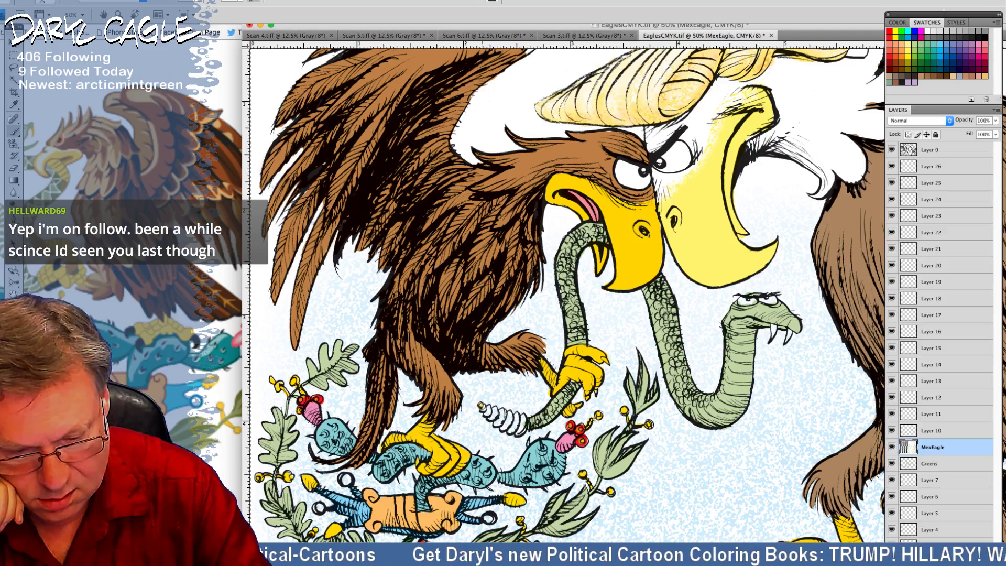
pyautogui.moveTo(483, 407)
pyautogui.mouseDown()
pyautogui.moveTo(506, 426)
pyautogui.moveTo(517, 417)
pyautogui.moveTo(514, 429)
pyautogui.moveTo(525, 416)
pyautogui.moveTo(518, 431)
pyautogui.moveTo(527, 433)
pyautogui.mouseUp()
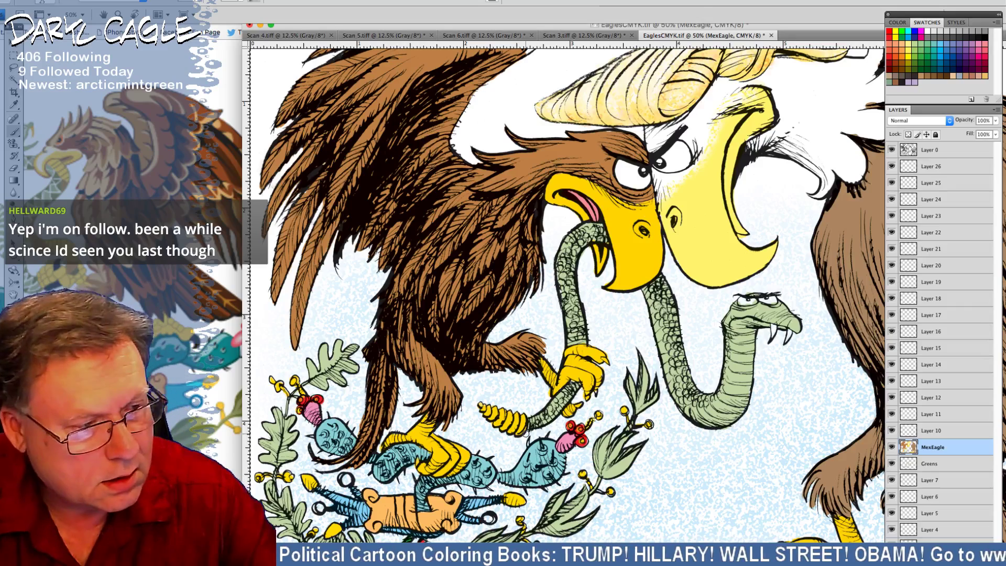
pyautogui.click(14, 104)
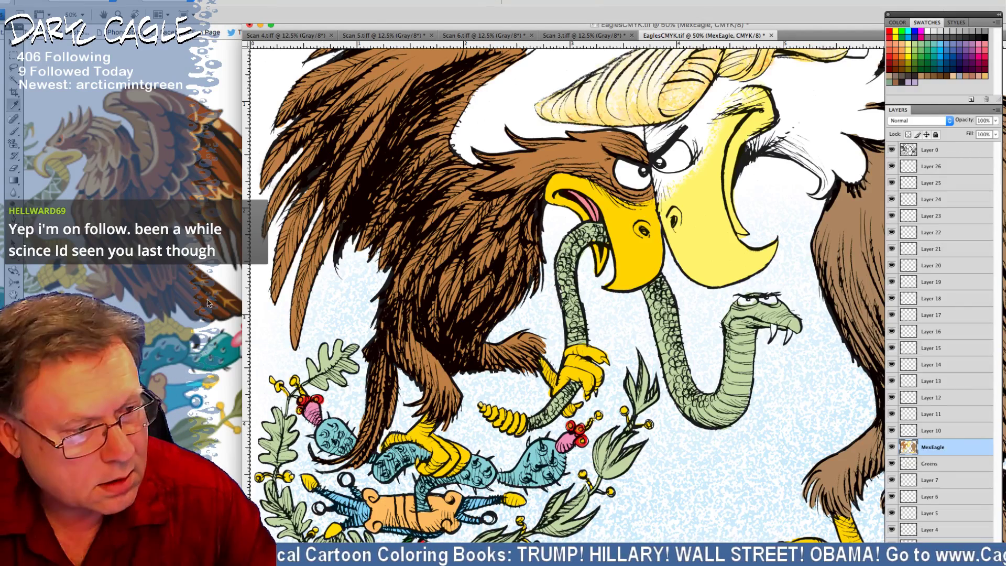
pyautogui.click(14, 131)
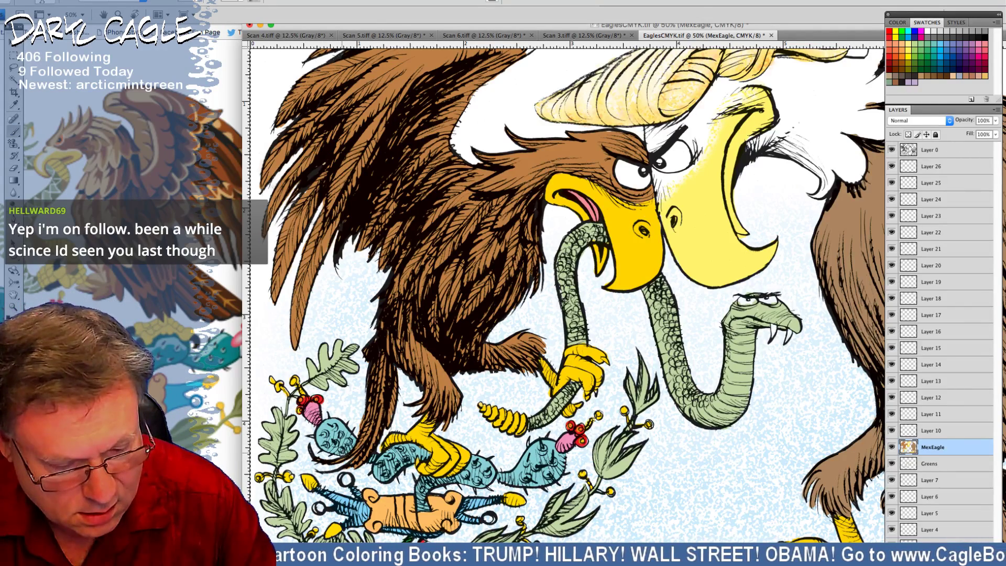
pyautogui.press('super+minus')
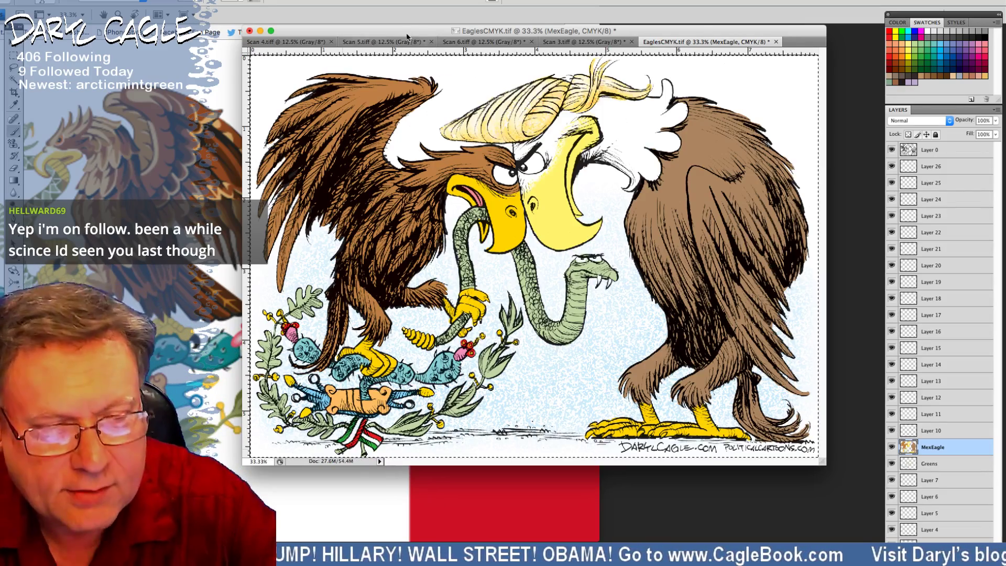
pyautogui.moveTo(403, 32); pyautogui.dragTo(409, 116)
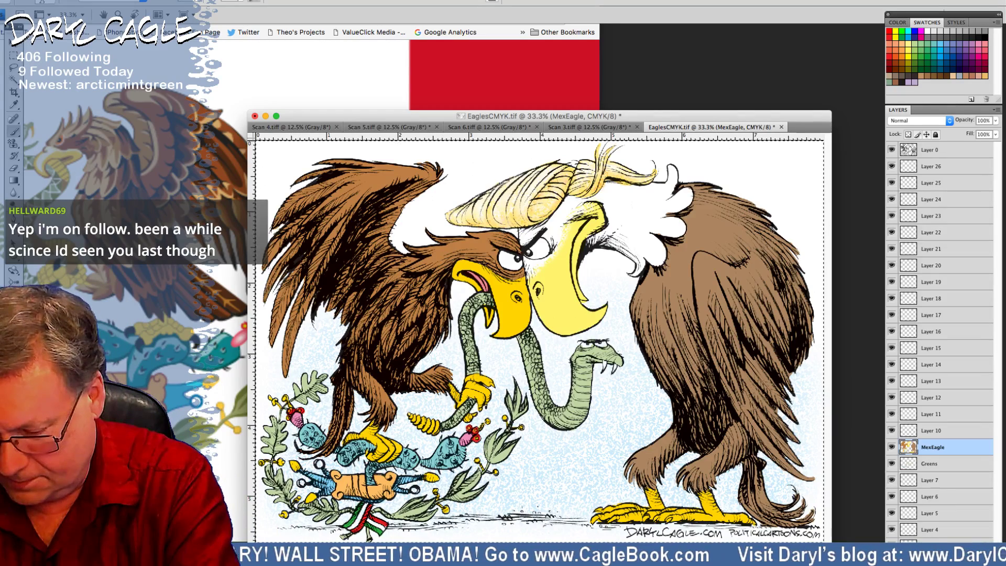
# Step: Select Layer 3, activate the Pattern Stamp tool and choose a pattern for it
pyautogui.click(930, 562)
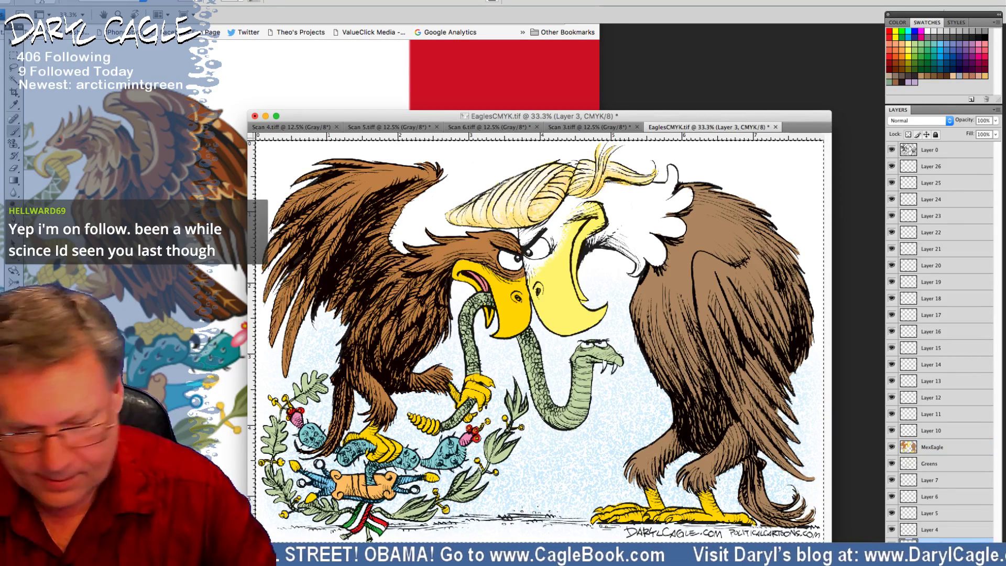
pyautogui.click(932, 546)
pyautogui.click(14, 143)
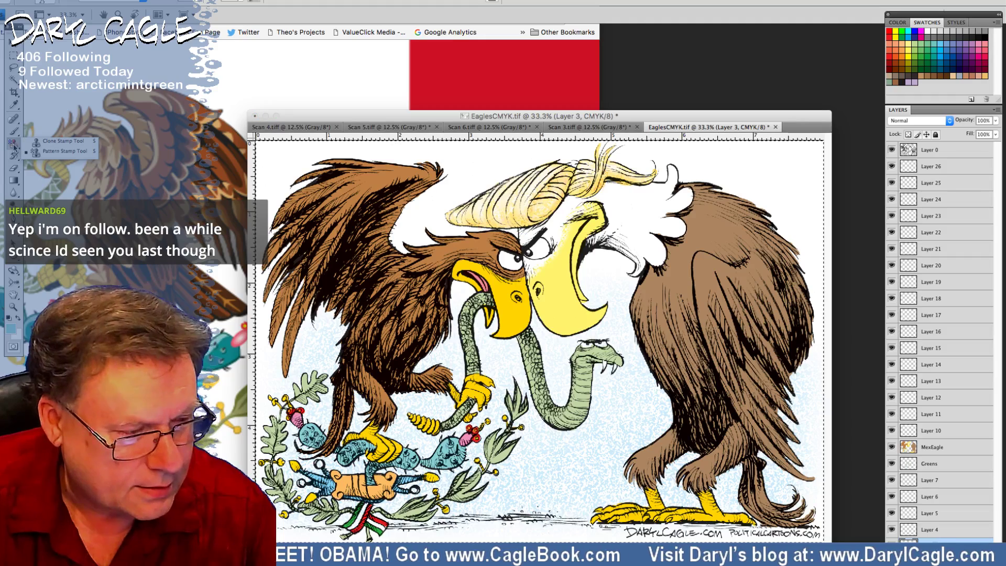
pyautogui.click(46, 151)
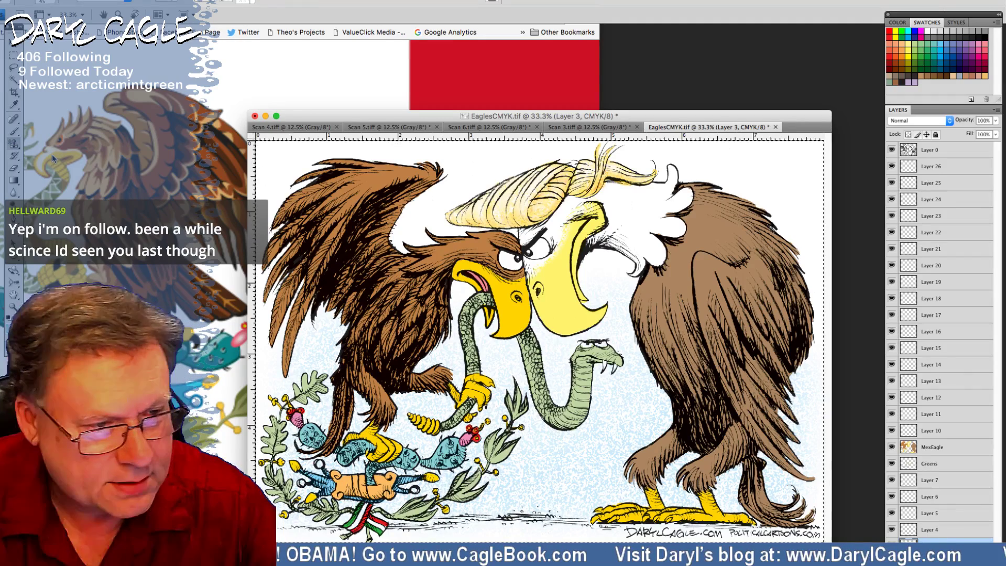
pyautogui.click(253, 2)
pyautogui.doubleClick(261, 70)
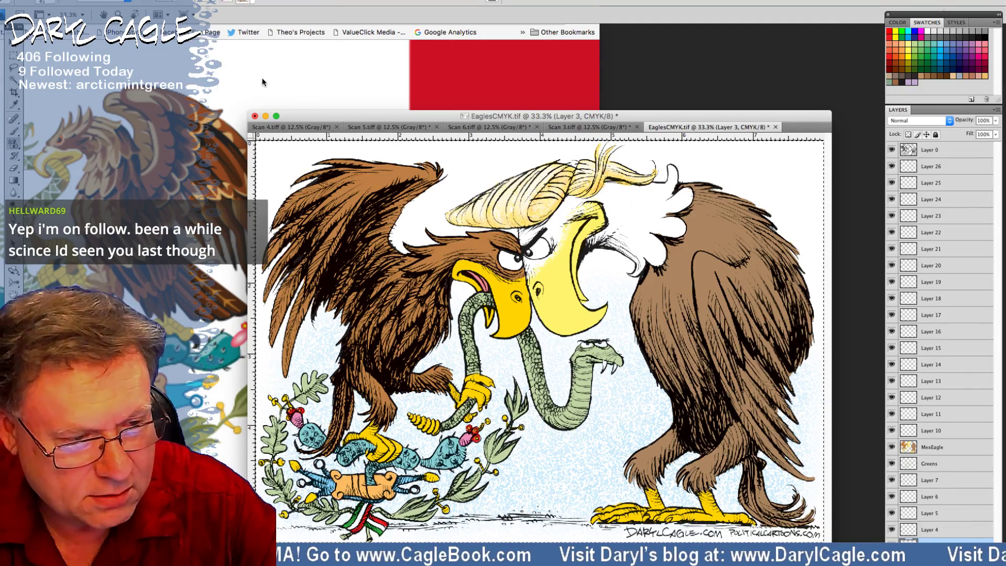
# Step: Try stamping the pattern beside the signature at the cartoon's lower corner, then undo that stroke
pyautogui.click(176, 2)
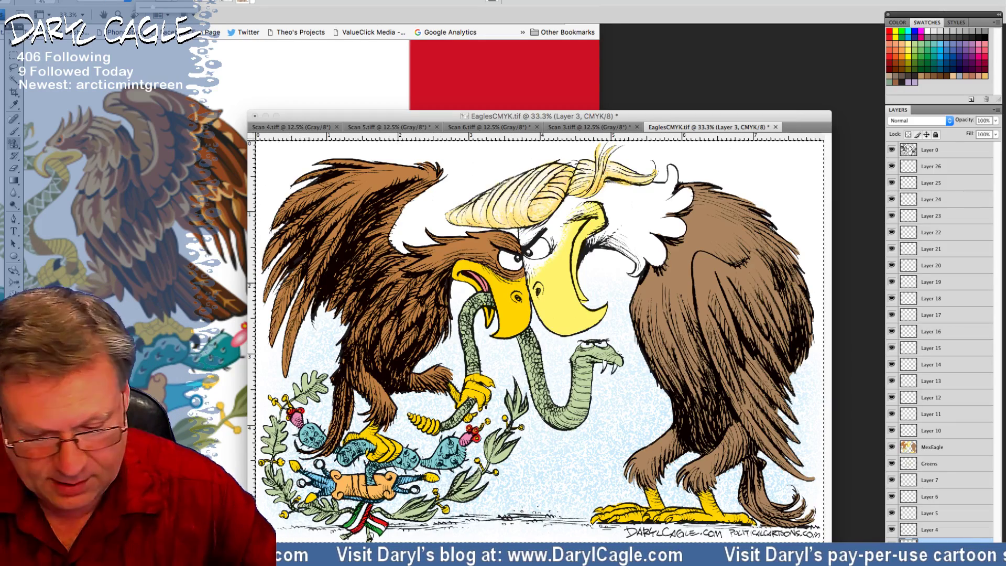
pyautogui.click(815, 529)
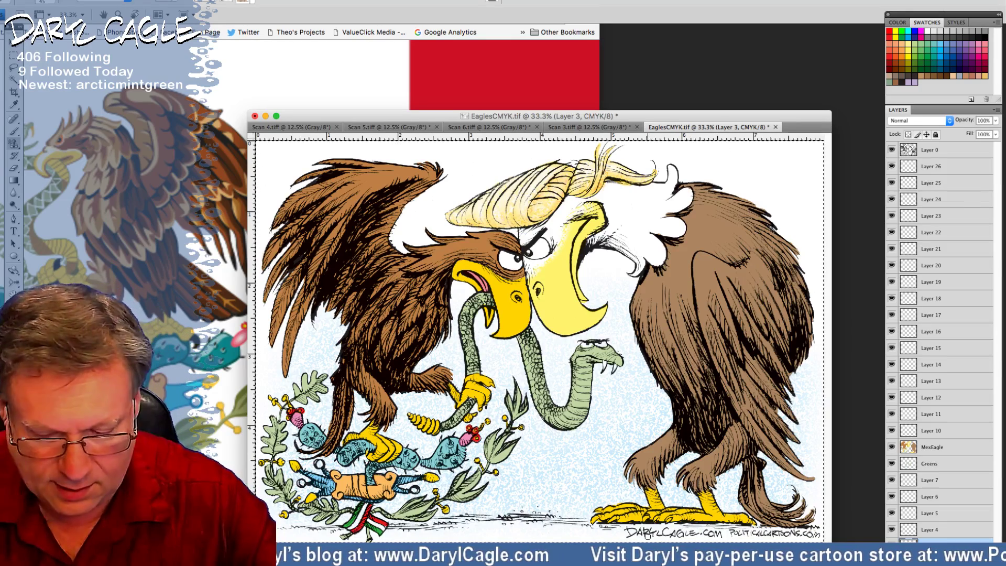
pyautogui.click(84, 1)
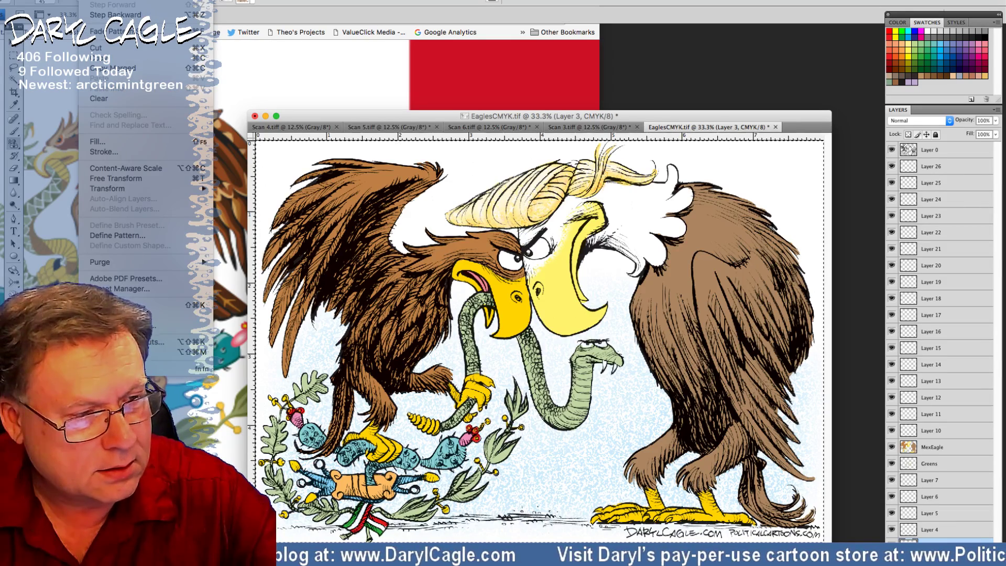
pyautogui.click(97, 18)
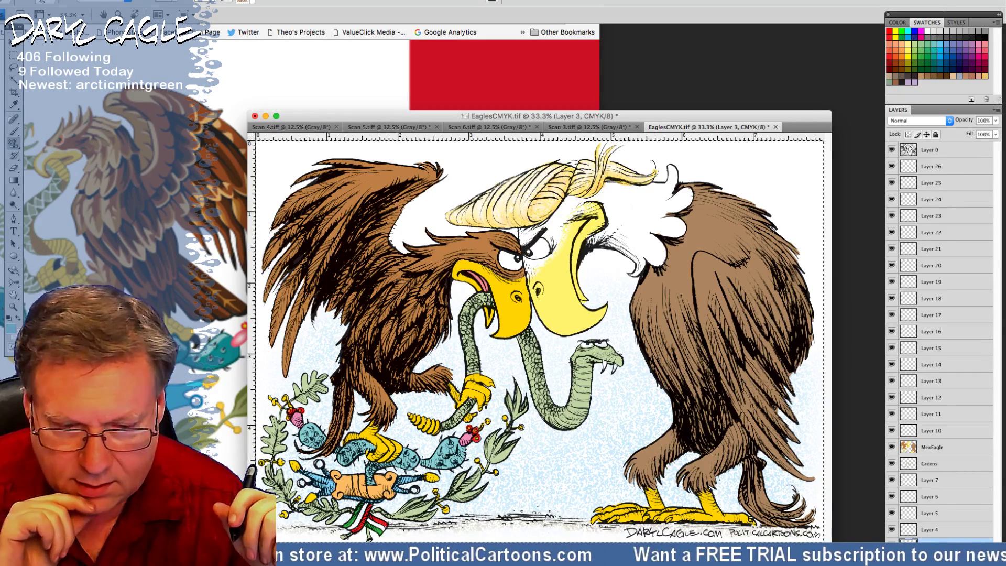
# Step: Rename Layer 10, directly above the MexEagle layer, as shade
pyautogui.click(925, 433)
pyautogui.doubleClick(925, 432)
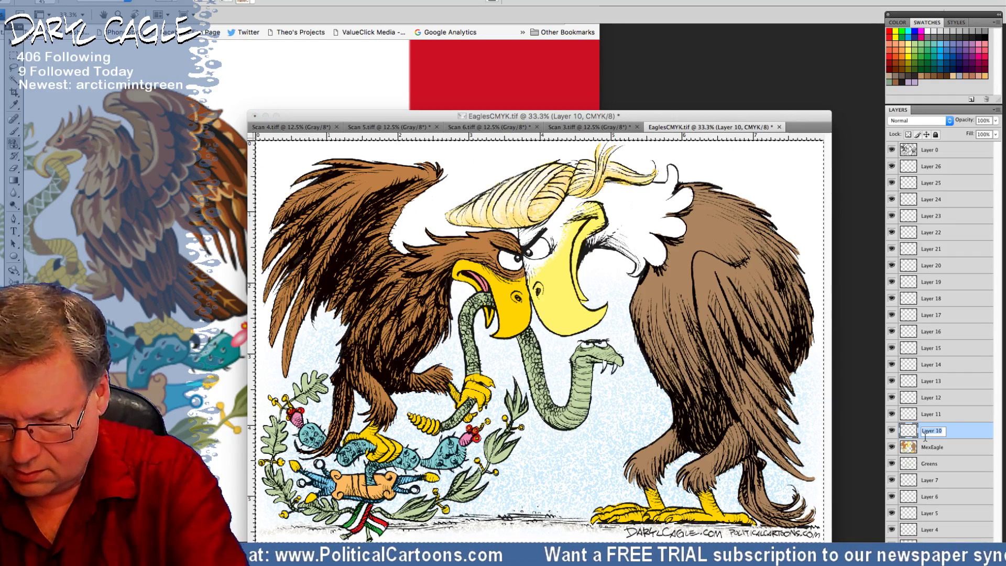
pyautogui.write('shade')
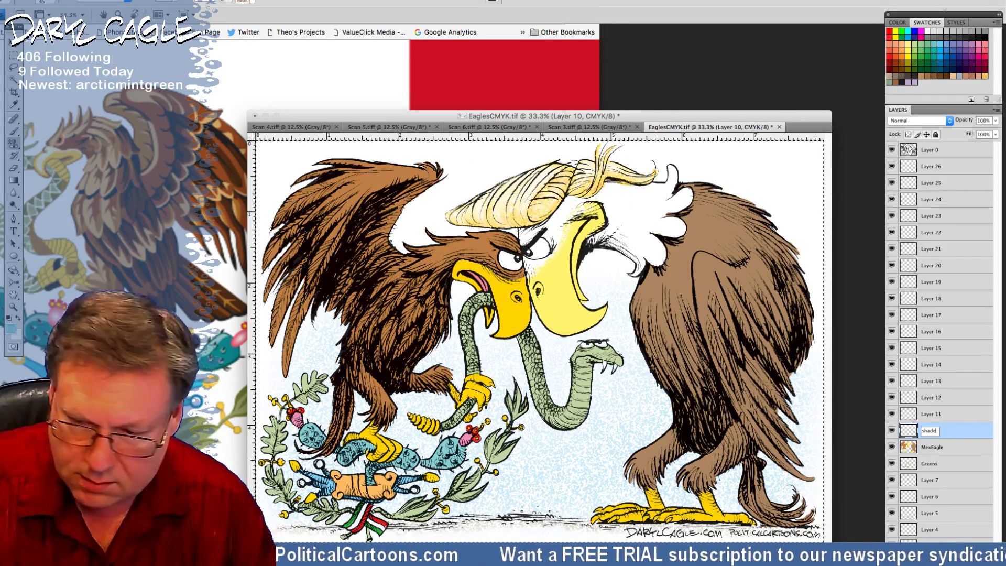
pyautogui.press('Return')
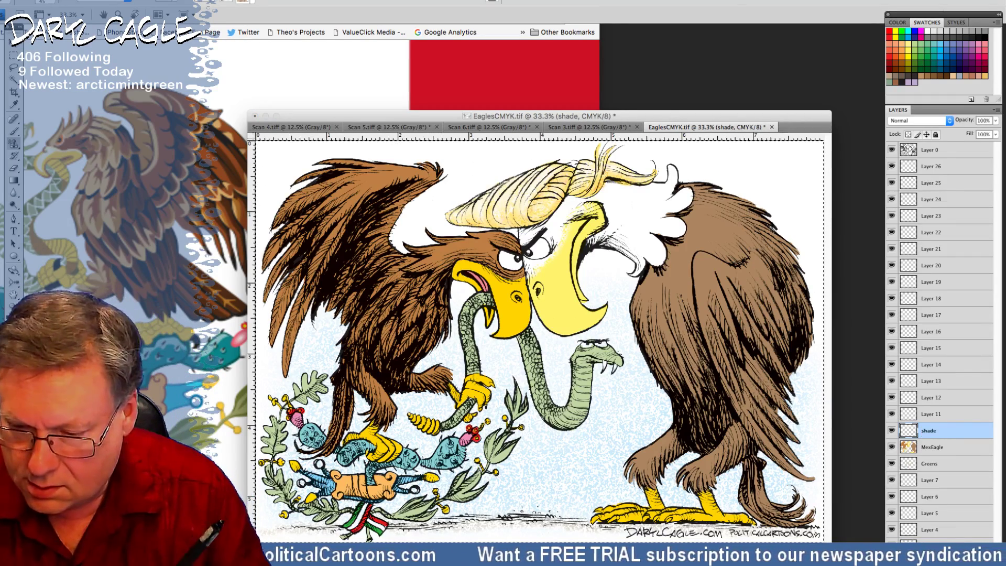
# Step: Toggle the shade layer's visibility off and on, and rename Layer 14 as shades
pyautogui.click(891, 431)
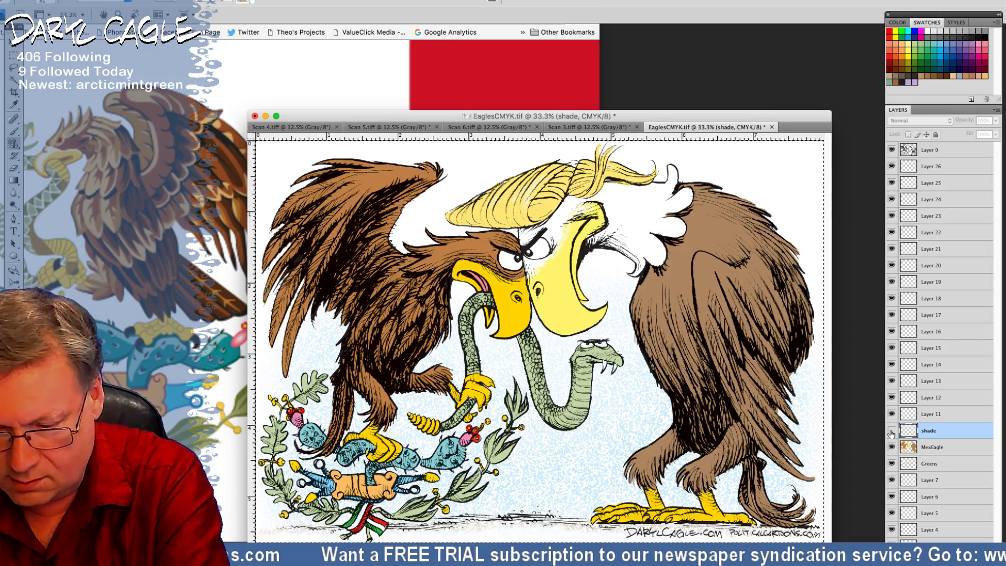
pyautogui.click(891, 432)
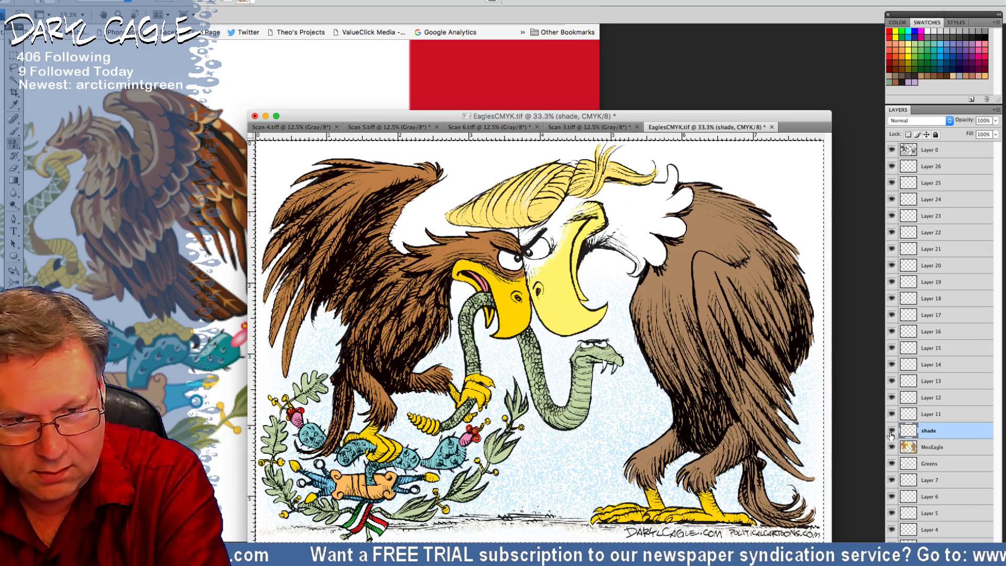
pyautogui.doubleClick(928, 366)
pyautogui.write('shades')
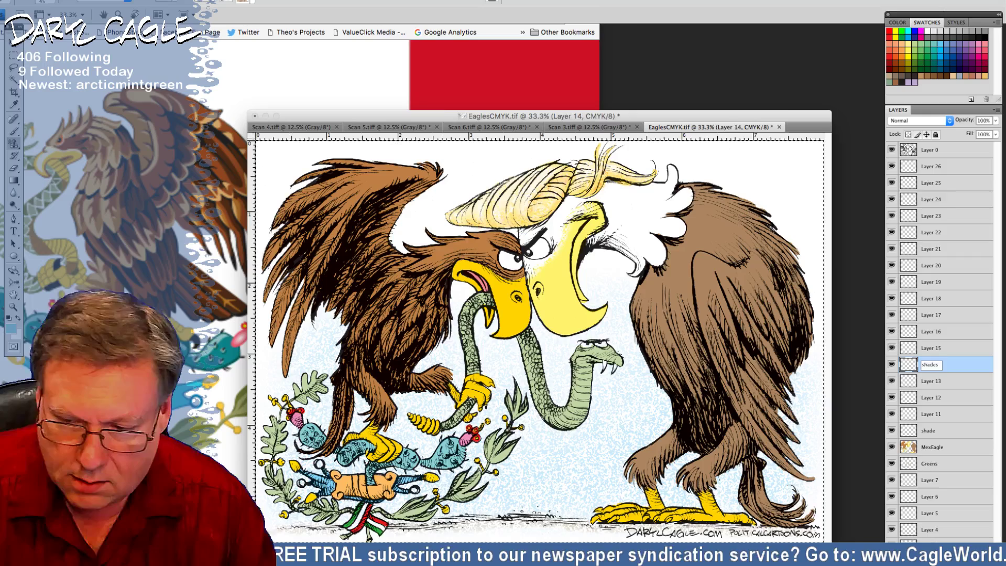
pyautogui.press('Return')
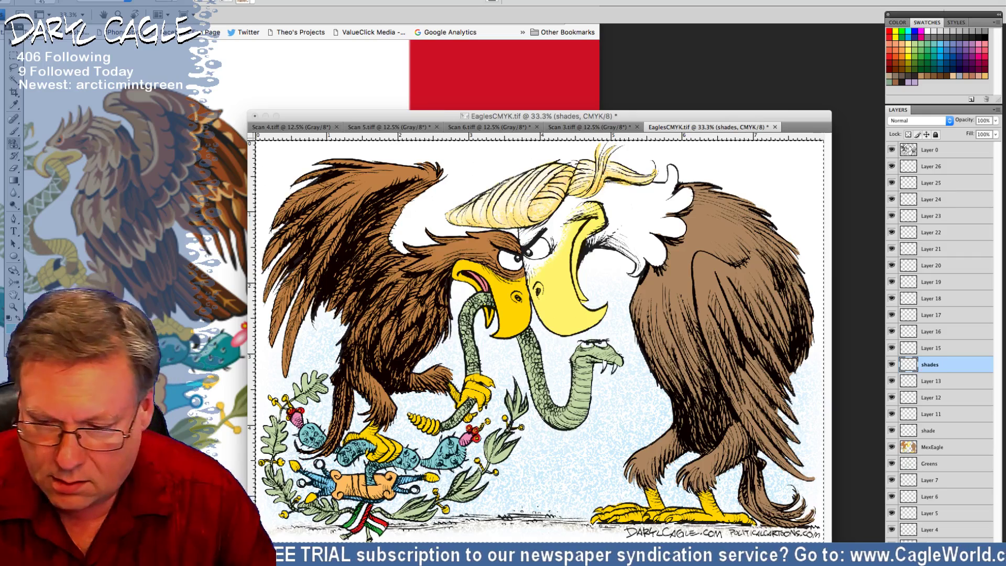
# Step: Rename the shade layer directly above MexEagle as shairhade
pyautogui.doubleClick(927, 432)
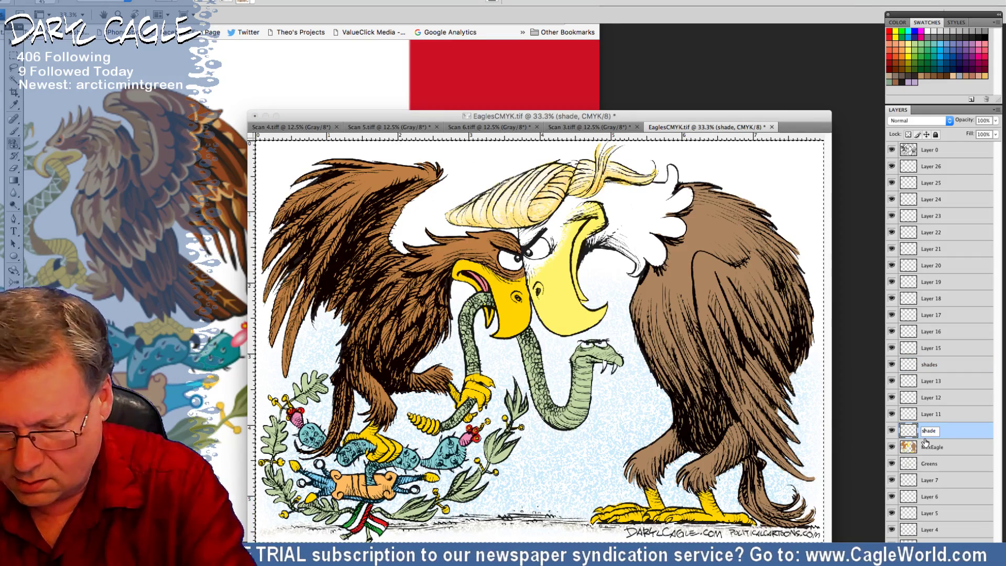
pyautogui.write('hair')
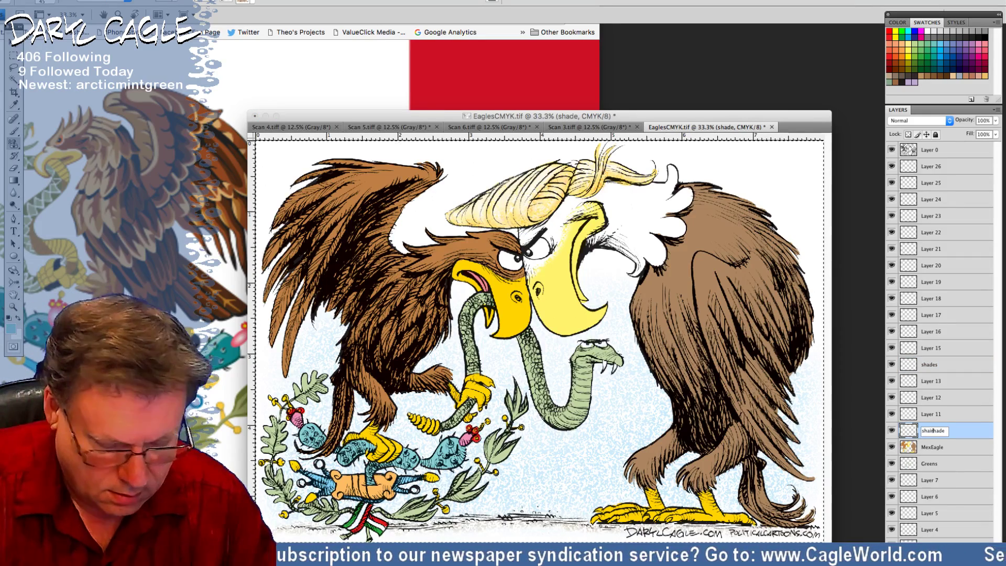
pyautogui.press('Return')
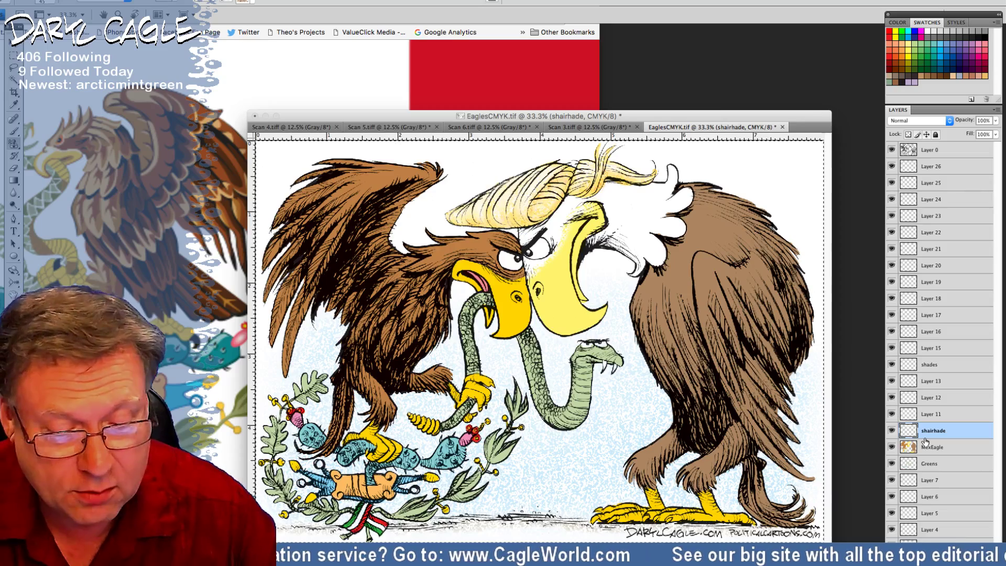
# Step: Set the foreground color to a darker teal with hue 184, saturation 37% and brightness 69%
pyautogui.click(14, 106)
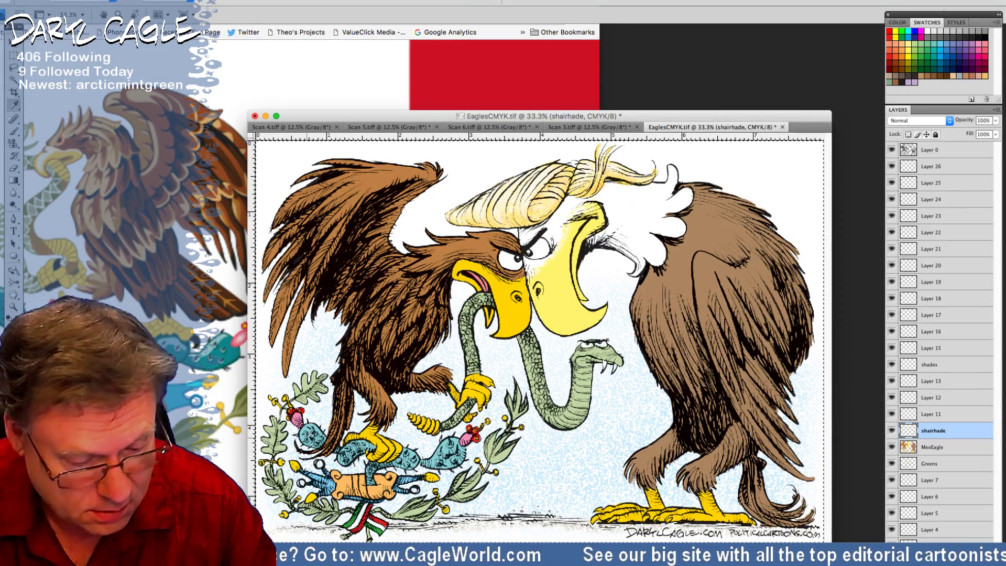
pyautogui.click(12, 329)
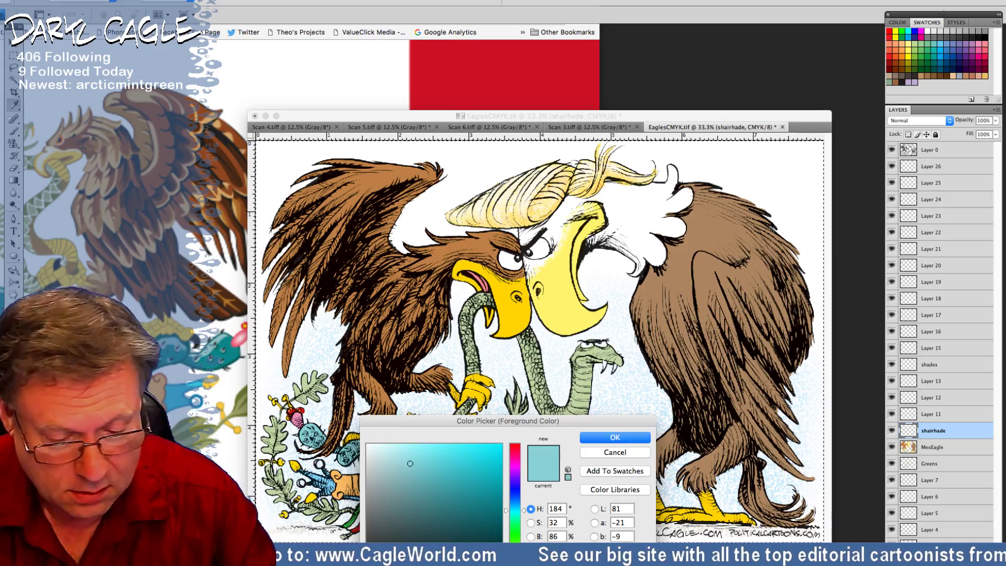
pyautogui.click(414, 482)
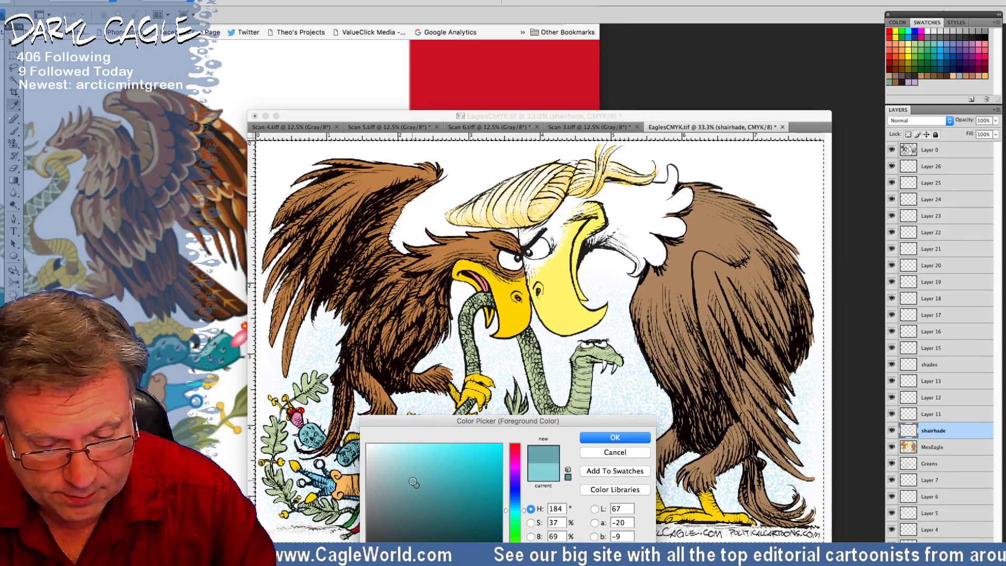
pyautogui.click(584, 441)
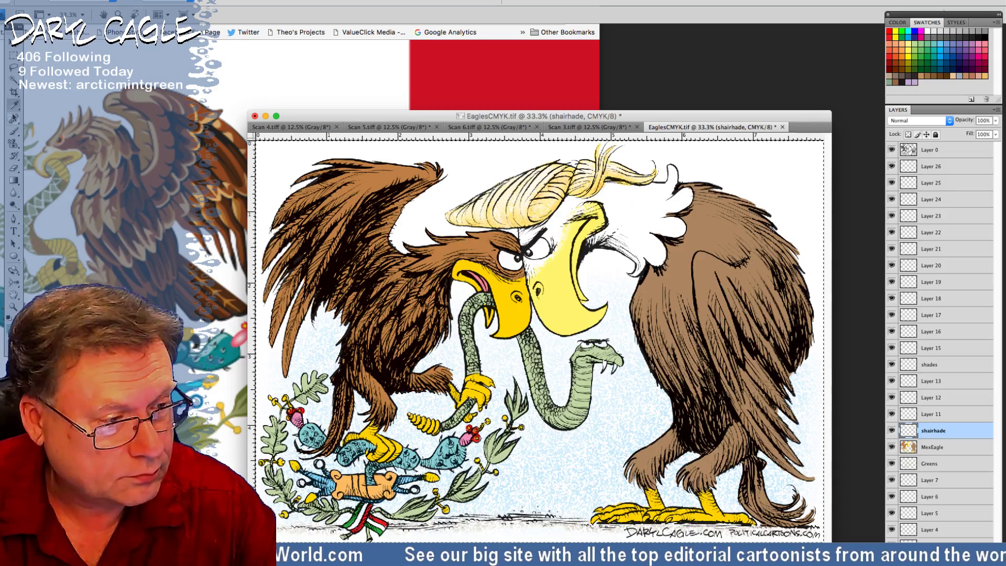
# Step: Adjust the brush opacity and shade the cactus pads under the Mexican eagle with the darker teal on the shairhade layer
pyautogui.click(14, 131)
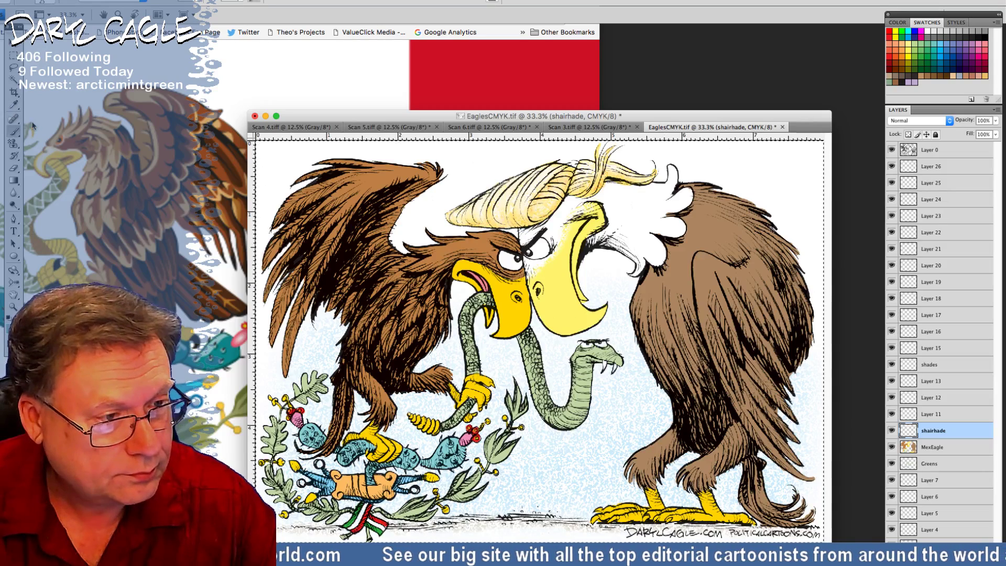
pyautogui.click(198, 2)
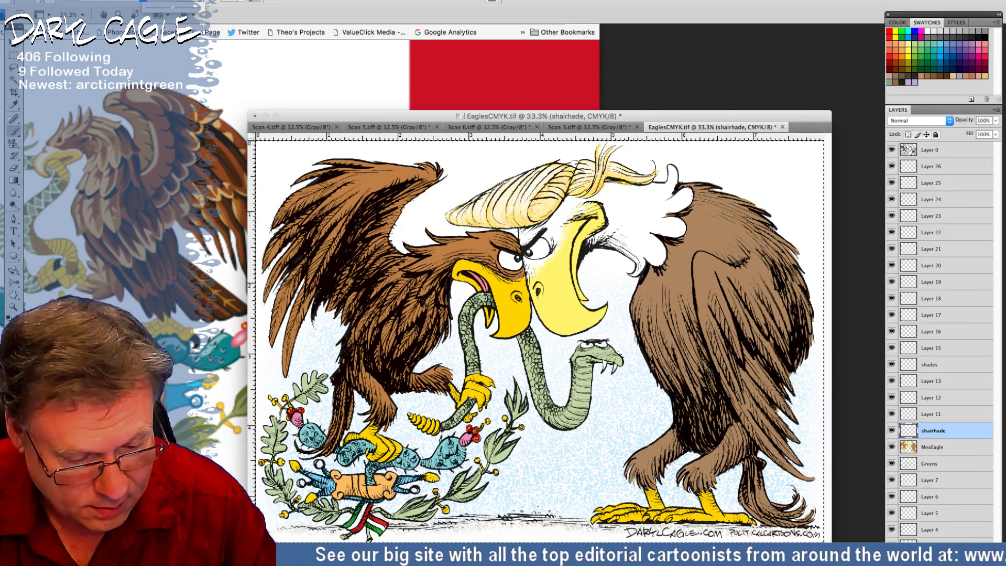
pyautogui.click(319, 441)
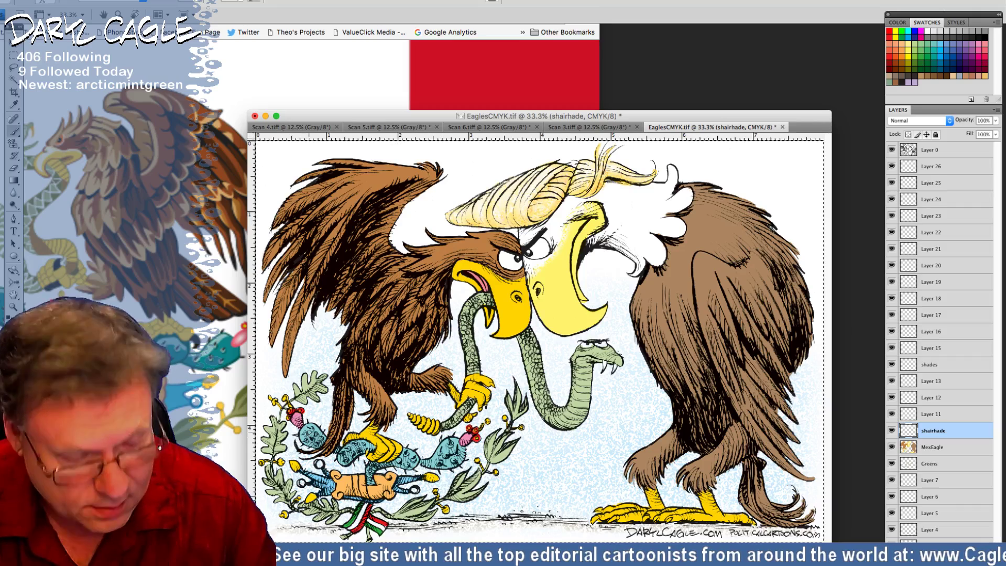
pyautogui.click(200, 2)
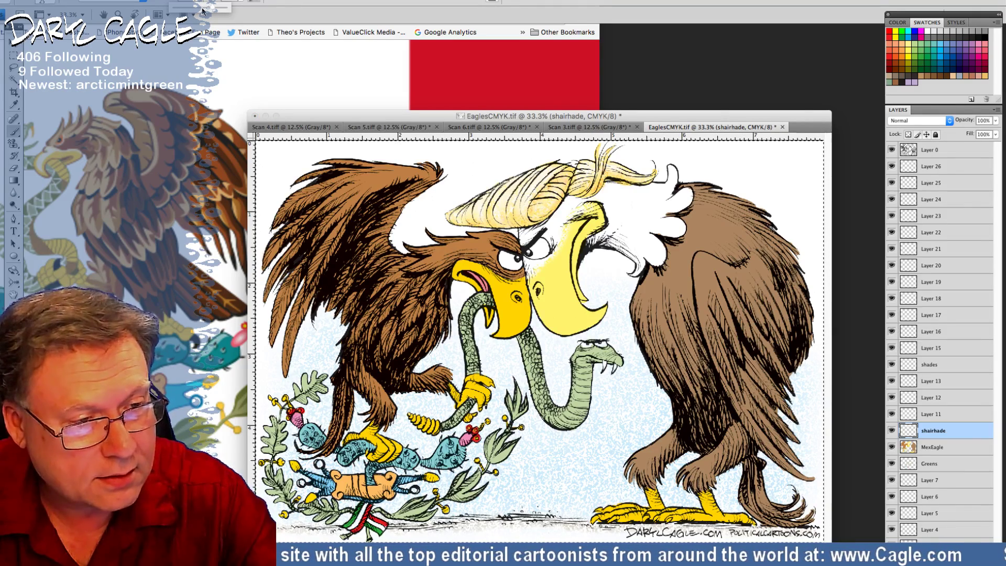
pyautogui.click(343, 463)
pyautogui.moveTo(342, 462); pyautogui.dragTo(367, 446)
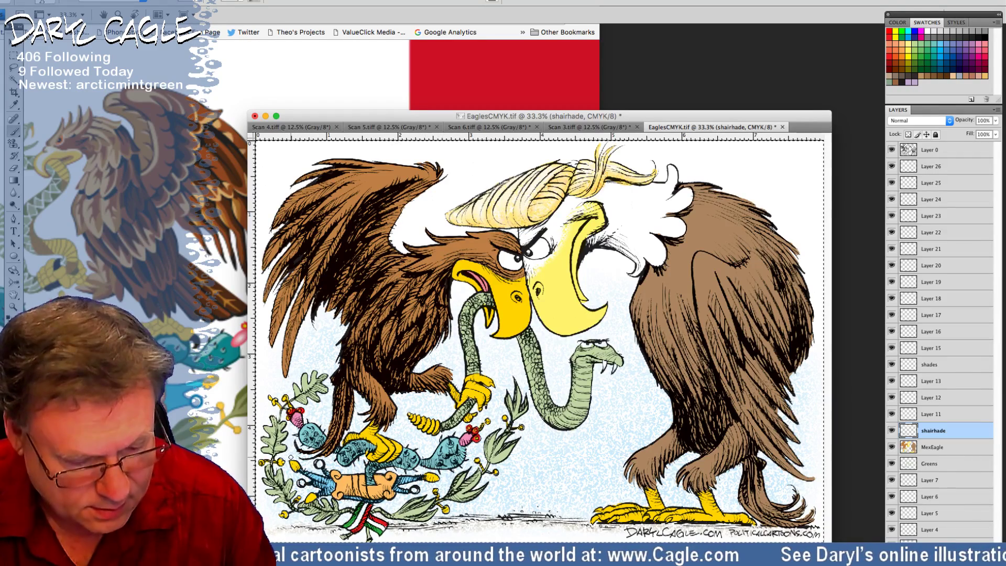
# Step: Choose a darker muted green based on the leaf color and brush shading onto the wreath's leaves
pyautogui.press('i')
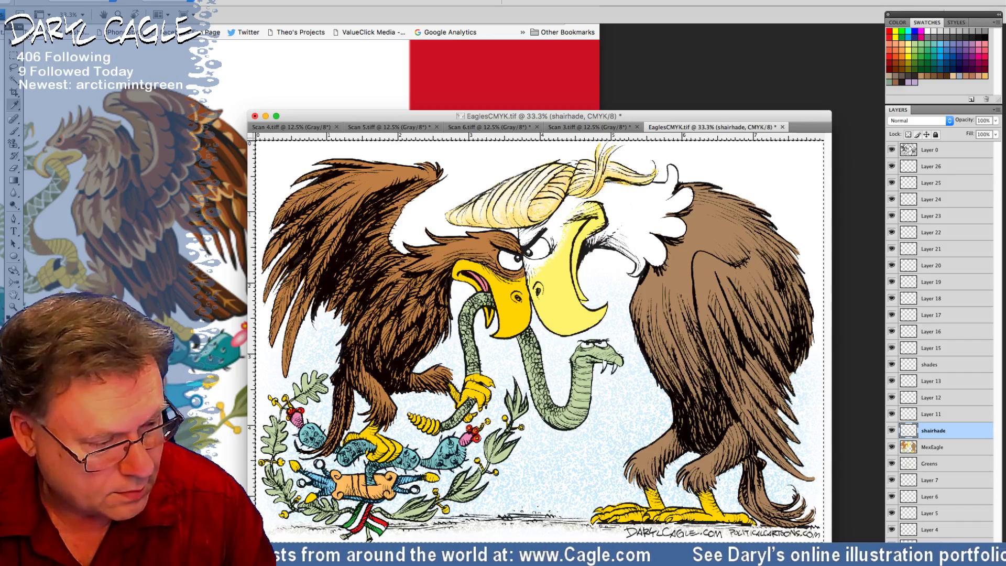
pyautogui.click(11, 322)
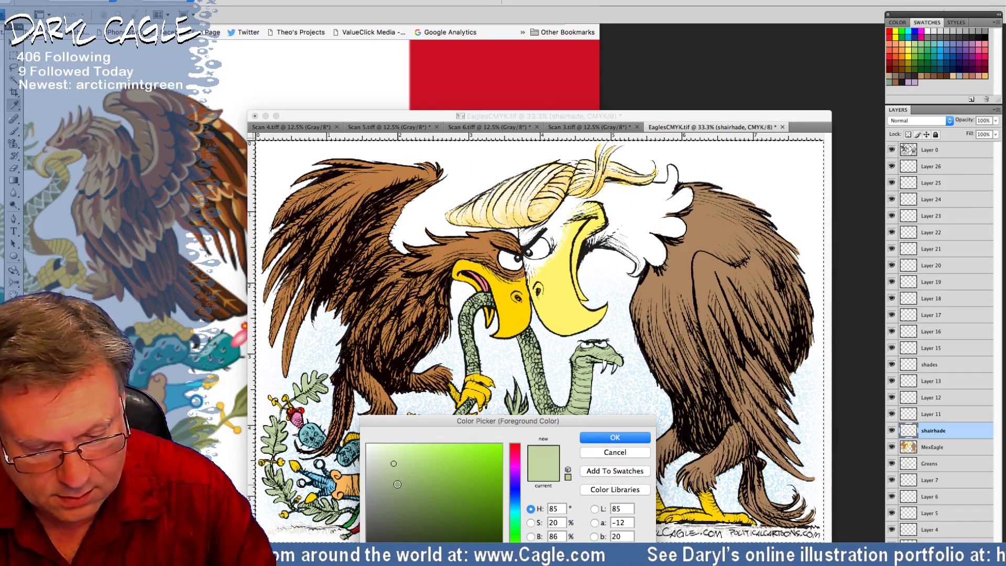
pyautogui.click(405, 480)
pyautogui.press('Return')
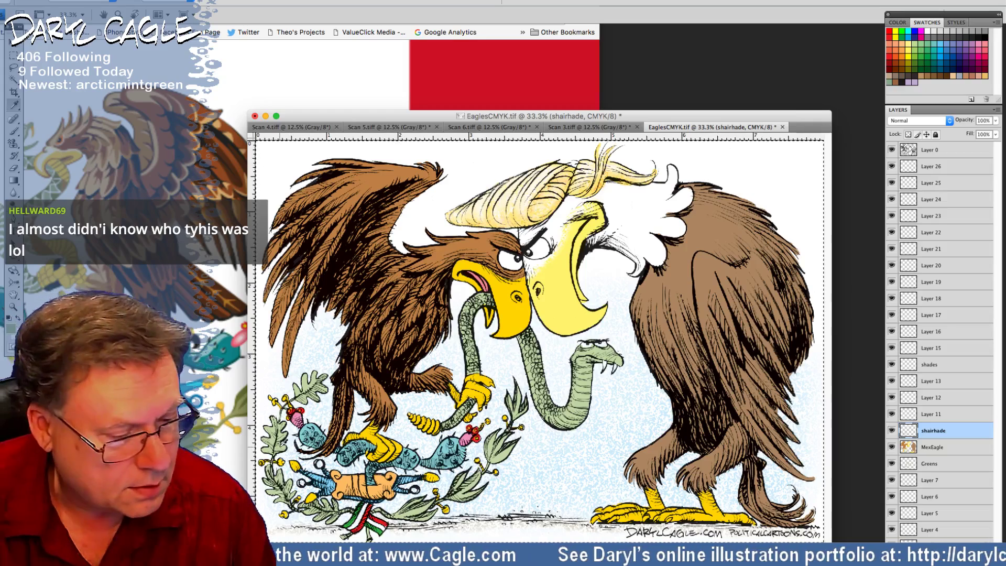
pyautogui.press('b')
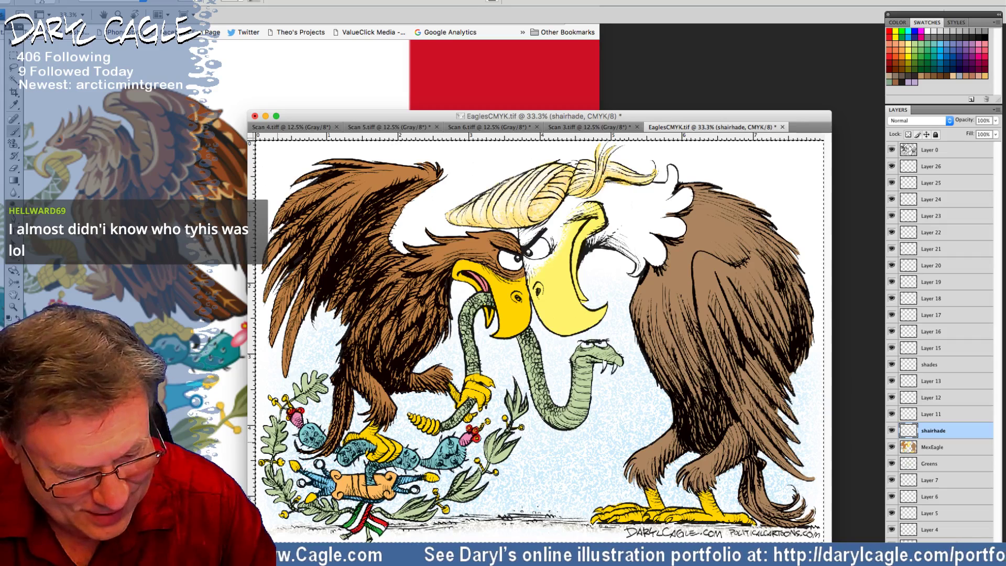
pyautogui.moveTo(300, 395); pyautogui.dragTo(316, 394)
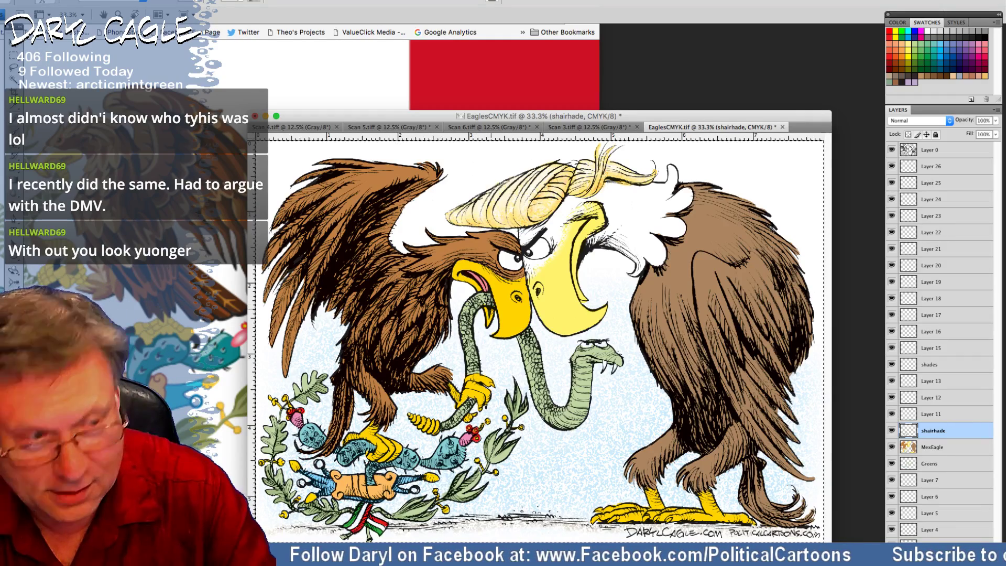
# Step: Set the foreground color to green with hue 85, saturation 25% and brightness 71%, and brush shading along the snake's body
pyautogui.click(12, 326)
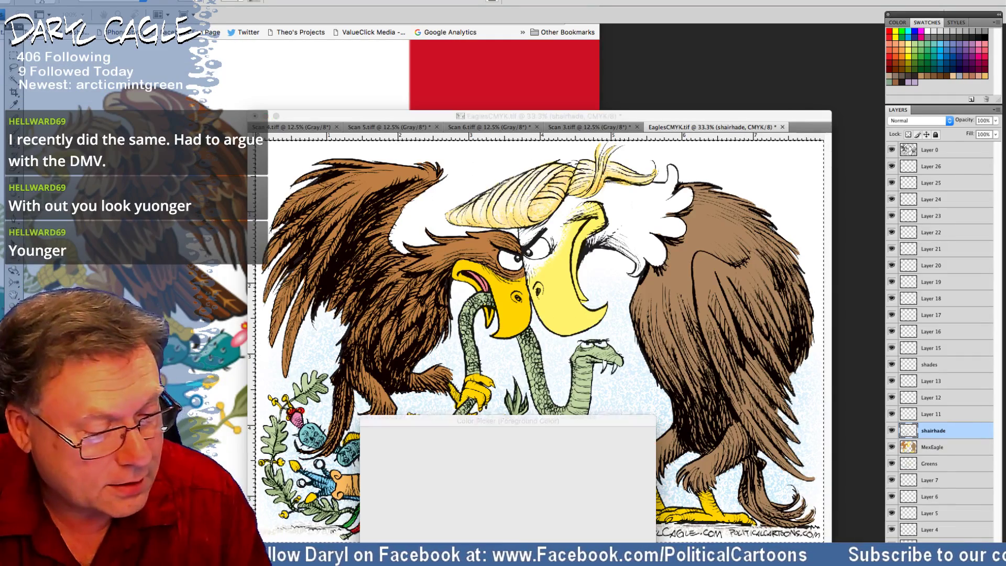
pyautogui.moveTo(394, 463); pyautogui.dragTo(400, 484)
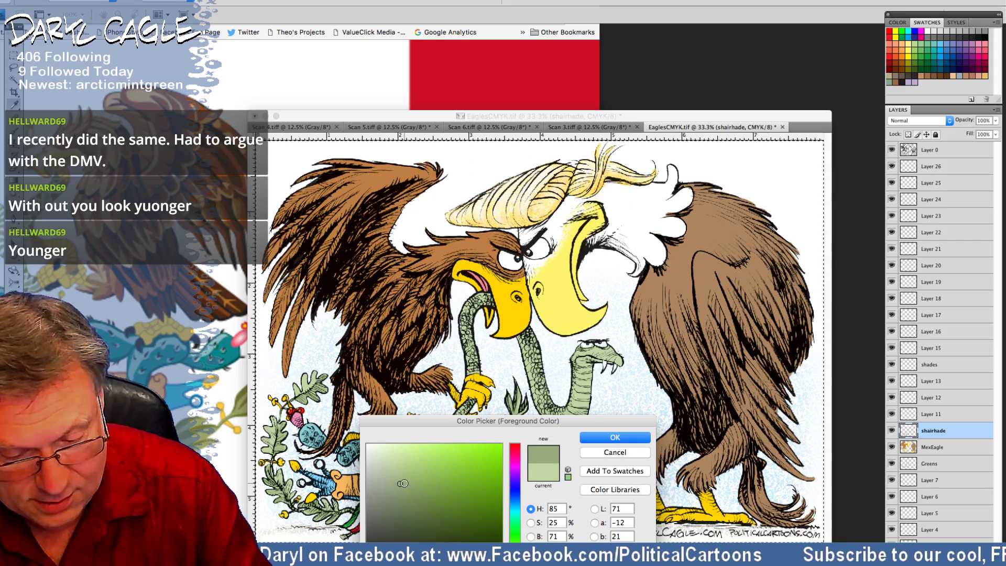
pyautogui.click(614, 438)
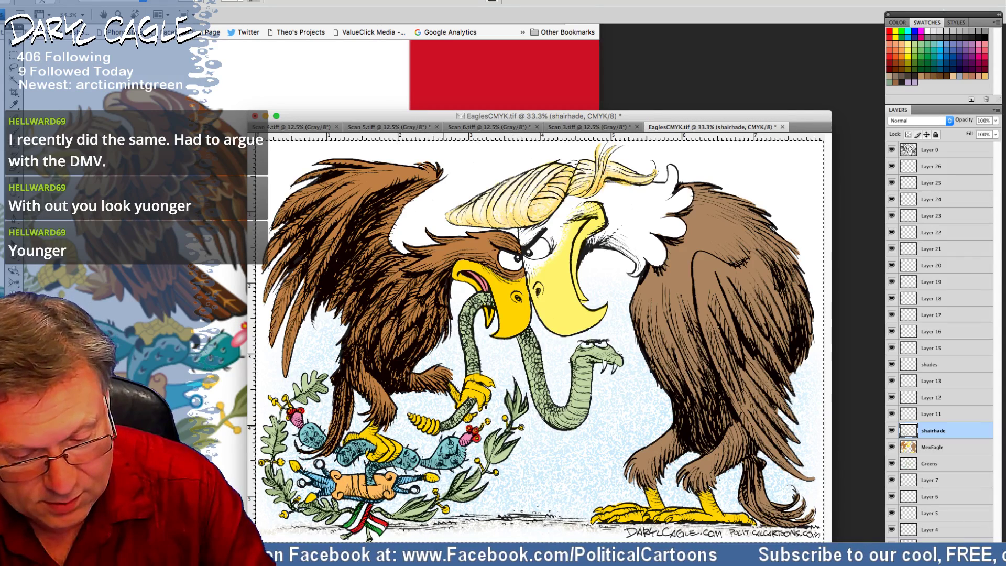
pyautogui.moveTo(443, 426)
pyautogui.mouseDown()
pyautogui.moveTo(472, 401)
pyautogui.moveTo(465, 329)
pyautogui.moveTo(488, 301)
pyautogui.mouseUp()
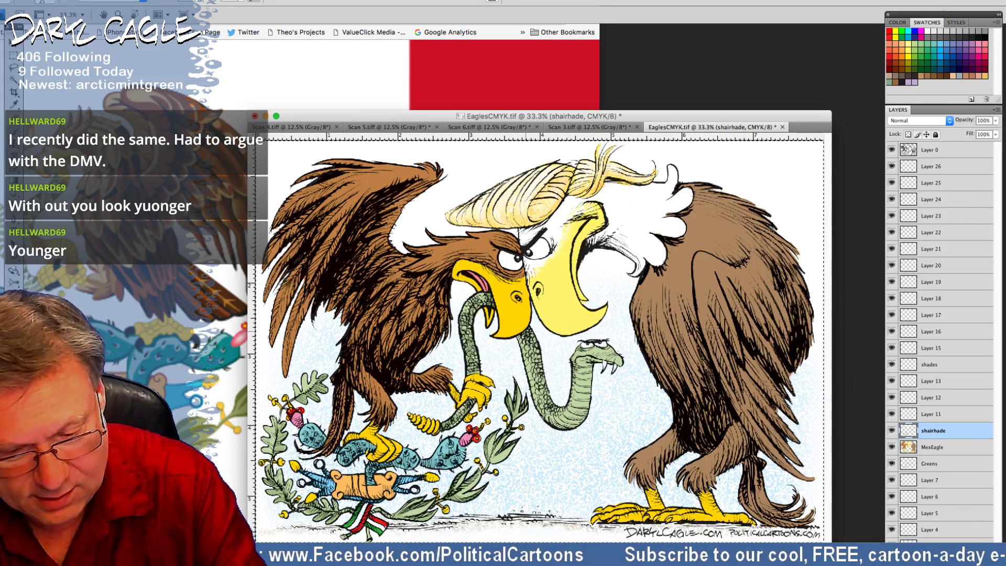
pyautogui.moveTo(527, 332)
pyautogui.mouseDown()
pyautogui.moveTo(552, 409)
pyautogui.moveTo(579, 350)
pyautogui.moveTo(605, 346)
pyautogui.moveTo(576, 363)
pyautogui.mouseUp()
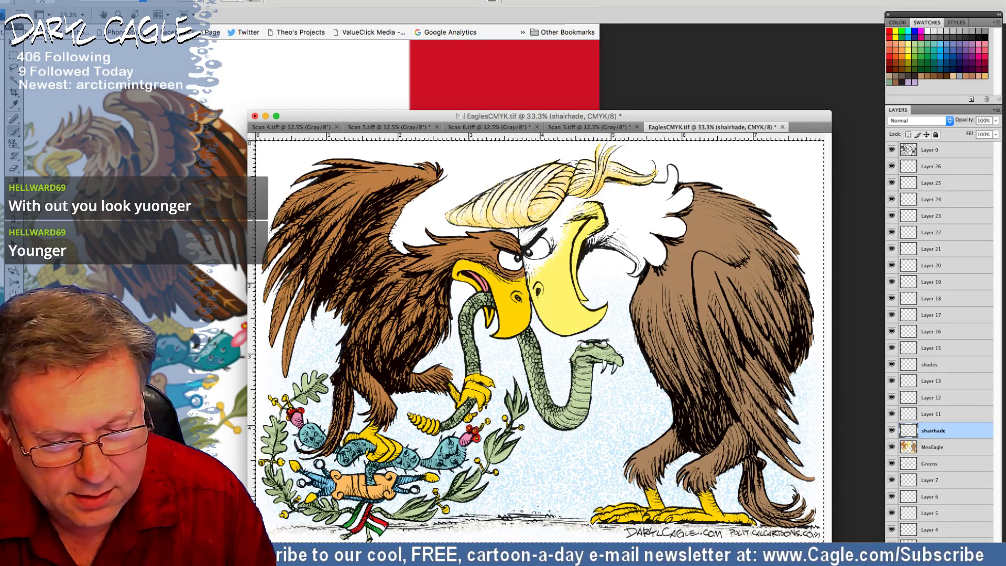
# Step: On Layer 11, brush lighter yellow with hue 51, saturation 70% and brightness 99% onto the snake near its tail
pyautogui.click(14, 105)
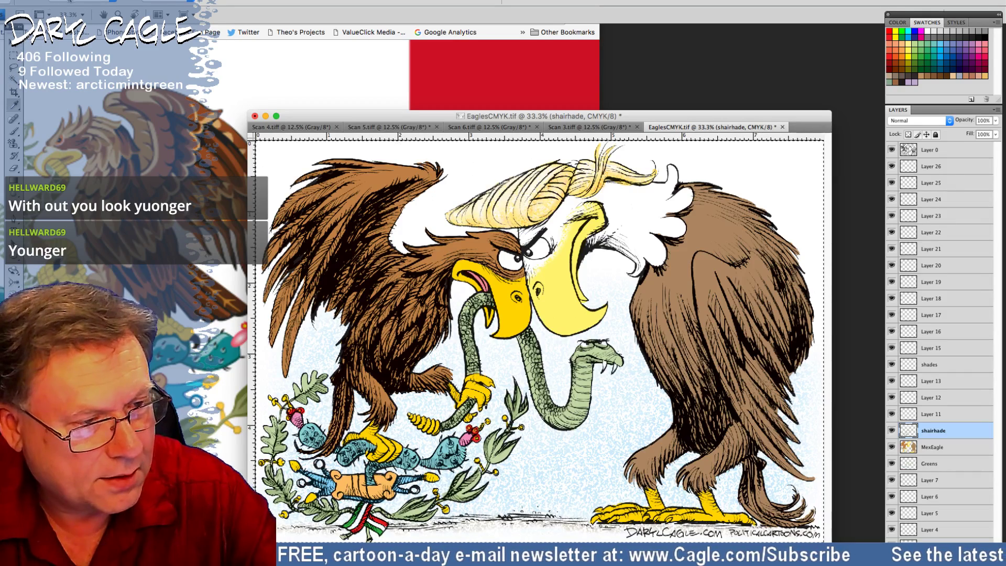
pyautogui.click(15, 131)
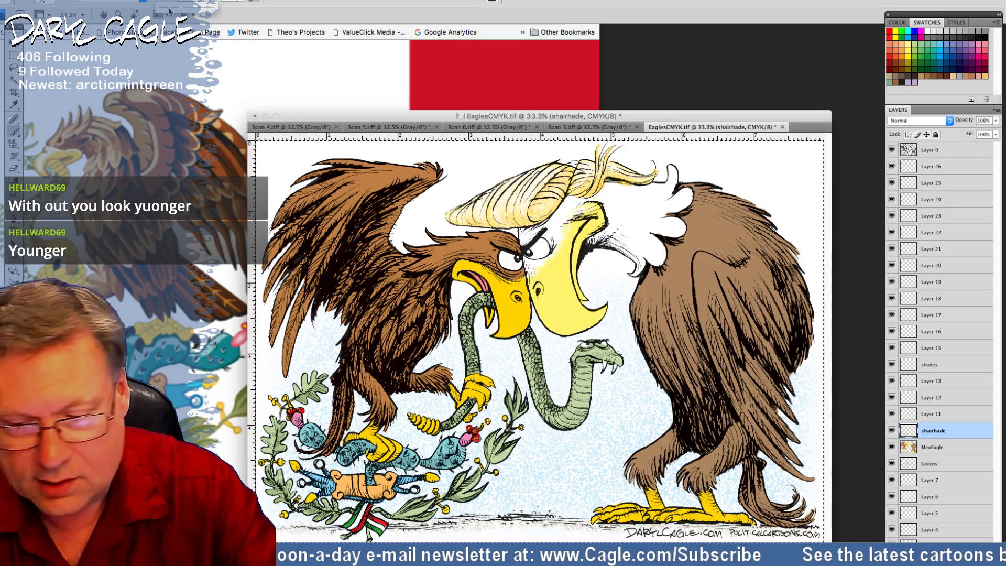
pyautogui.click(933, 415)
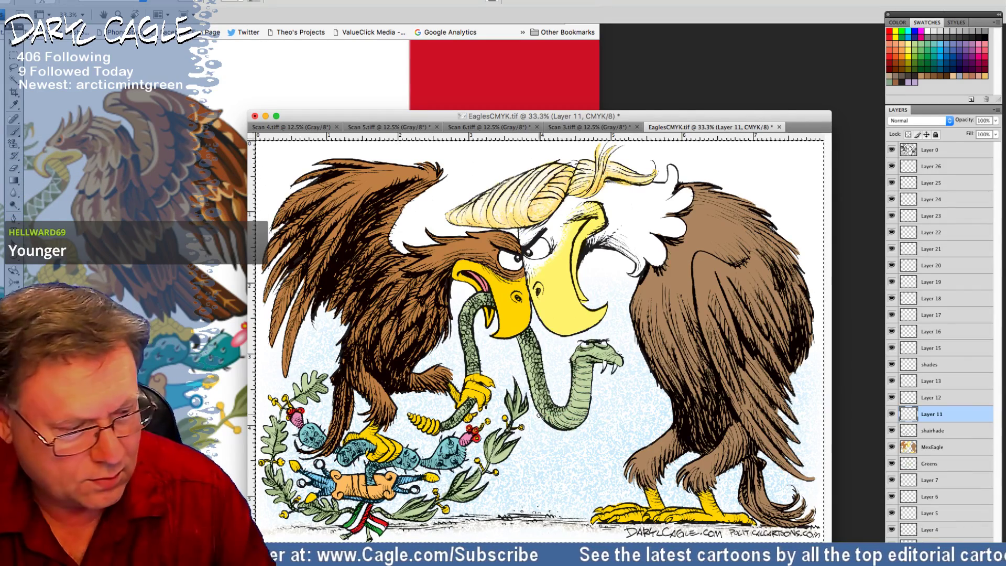
pyautogui.click(12, 324)
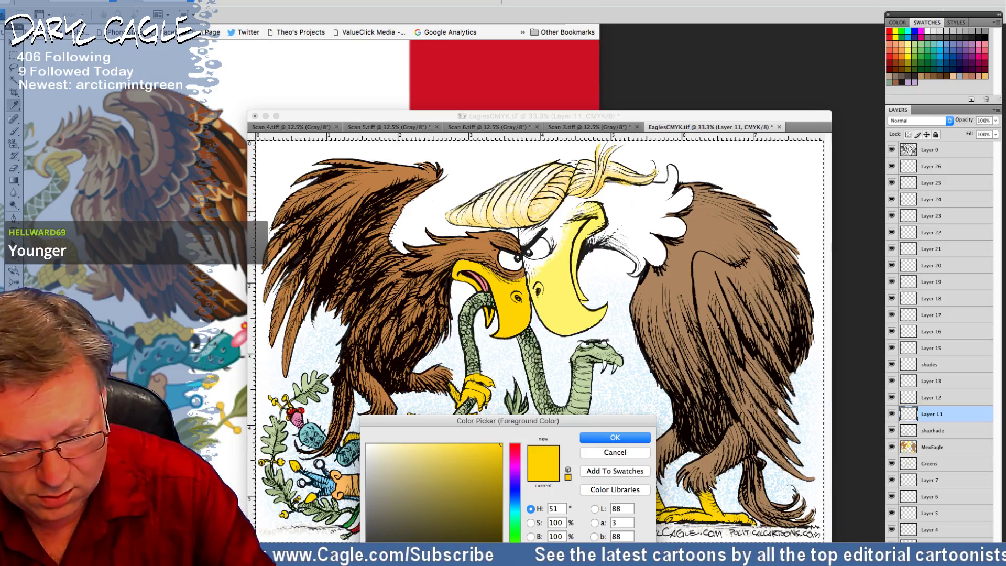
pyautogui.click(461, 445)
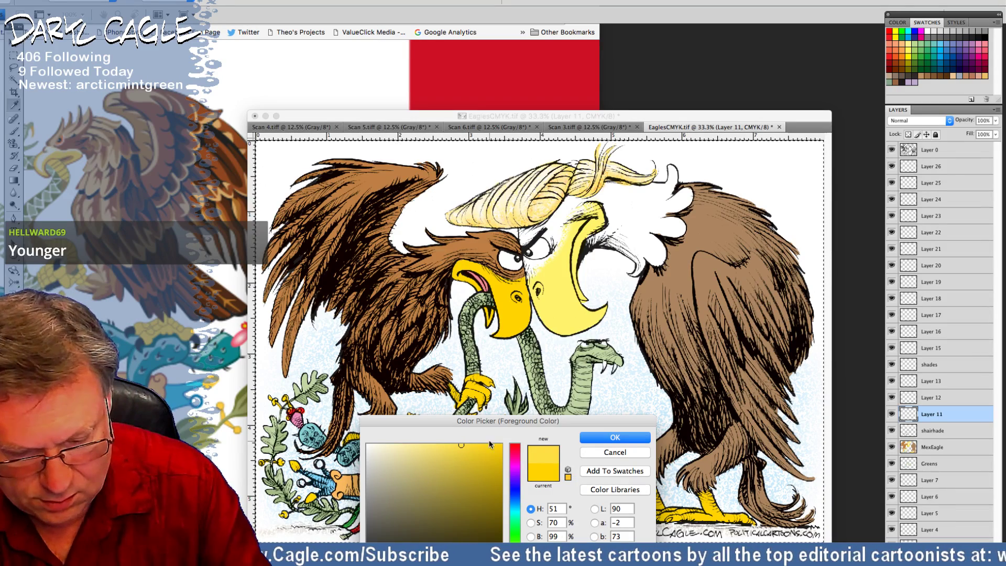
pyautogui.click(603, 439)
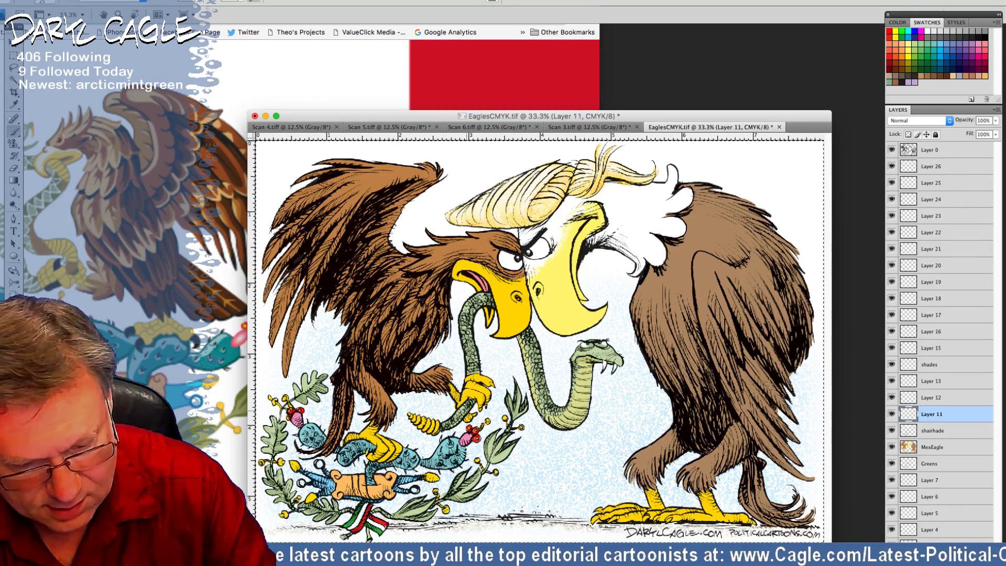
pyautogui.moveTo(464, 411); pyautogui.dragTo(454, 419)
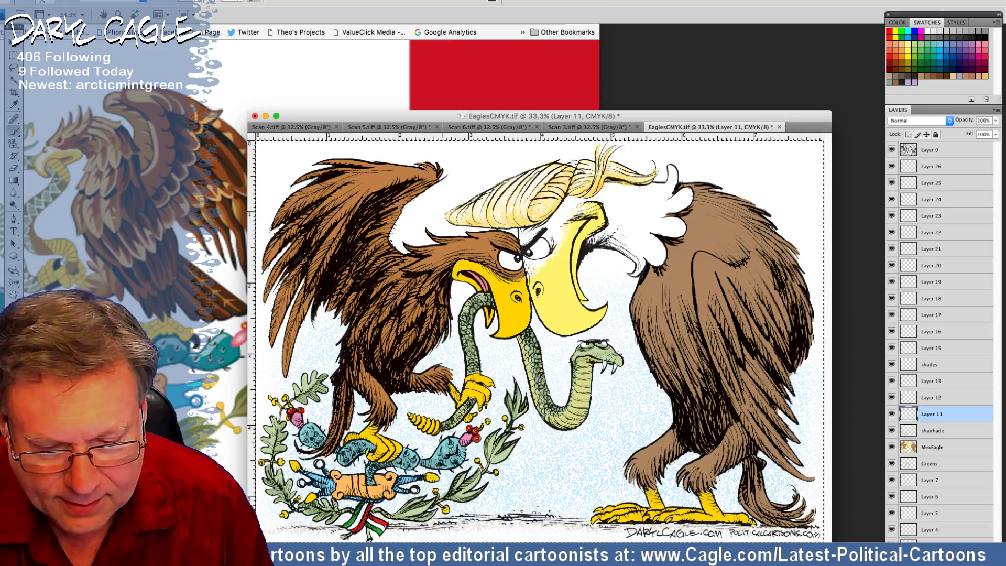
# Step: On Layer 26, adjust the brush and paint small strokes around the eye of the snake's head
pyautogui.click(931, 167)
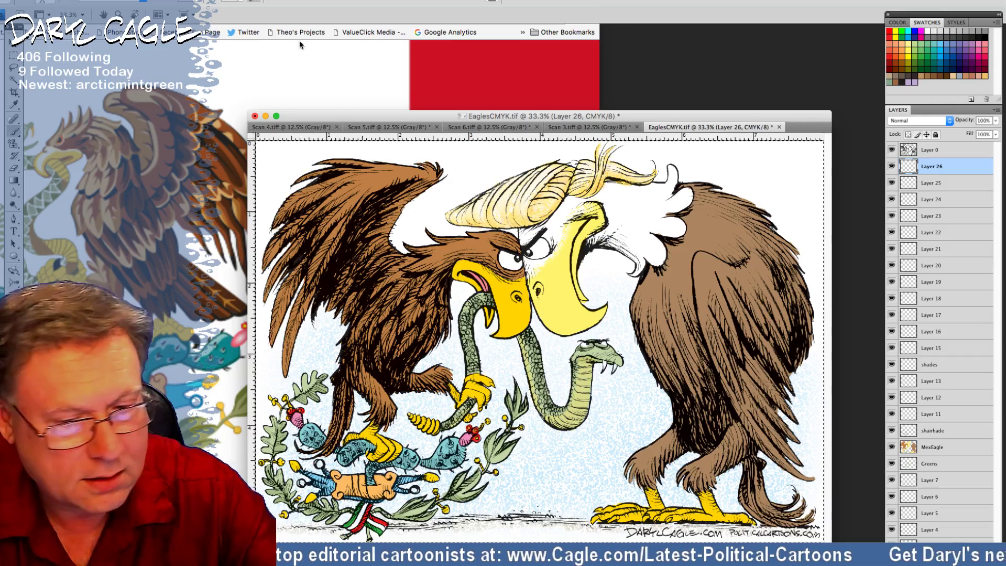
pyautogui.click(198, 3)
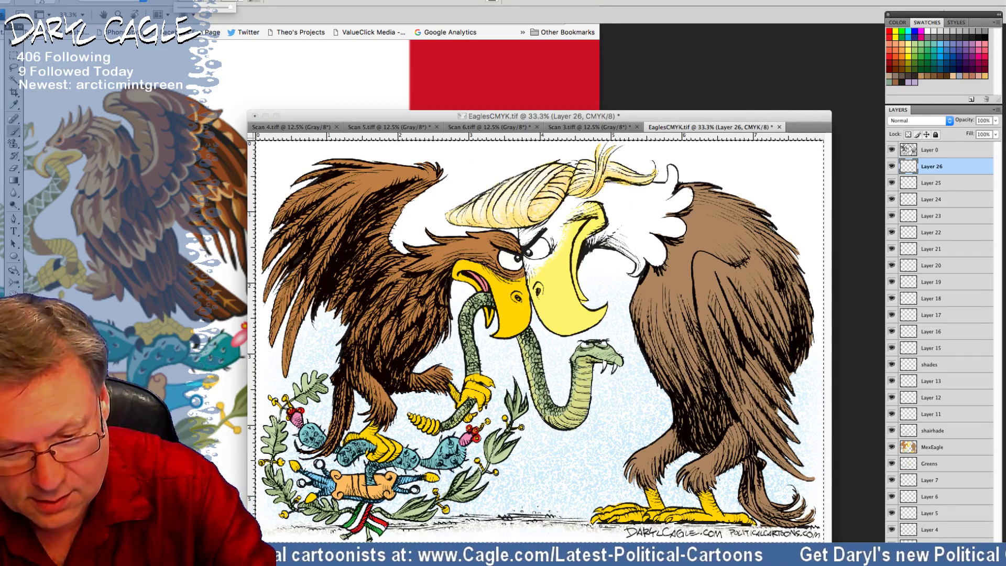
pyautogui.click(583, 345)
pyautogui.moveTo(583, 346); pyautogui.dragTo(591, 345)
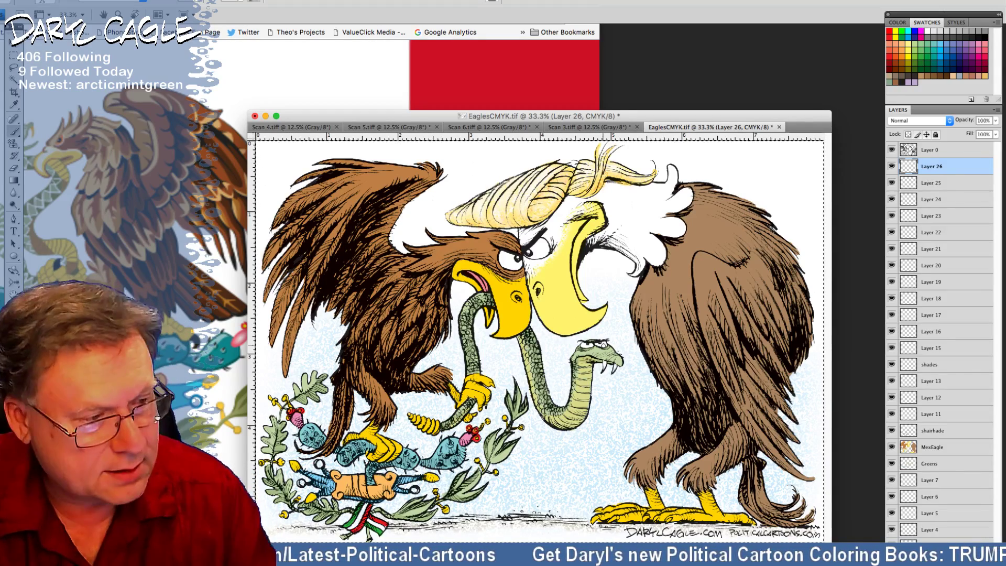
# Step: Sample the yellow from the right eagle's foot and choose a darker shade of it as the foreground color
pyautogui.click(16, 106)
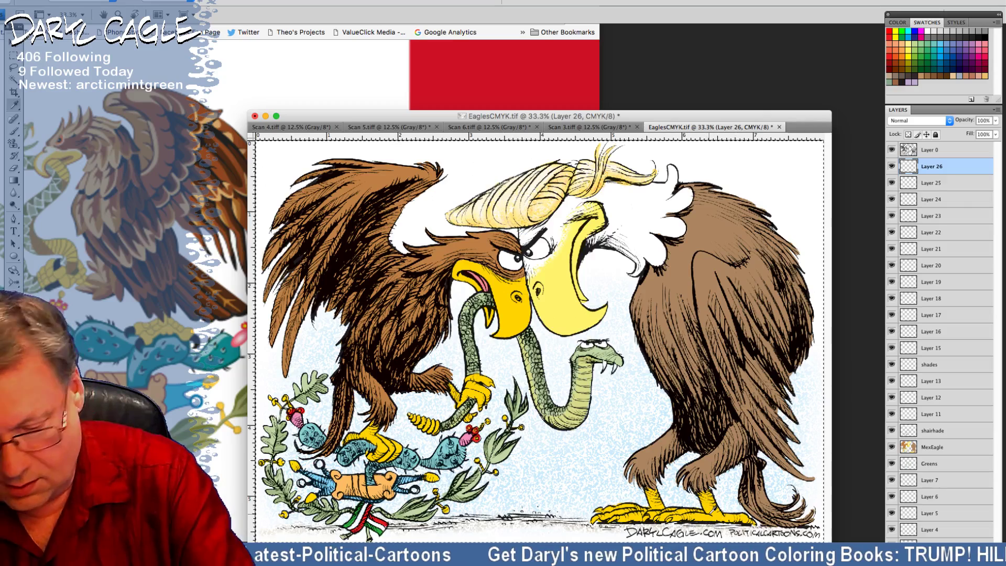
pyautogui.click(712, 511)
pyautogui.click(11, 325)
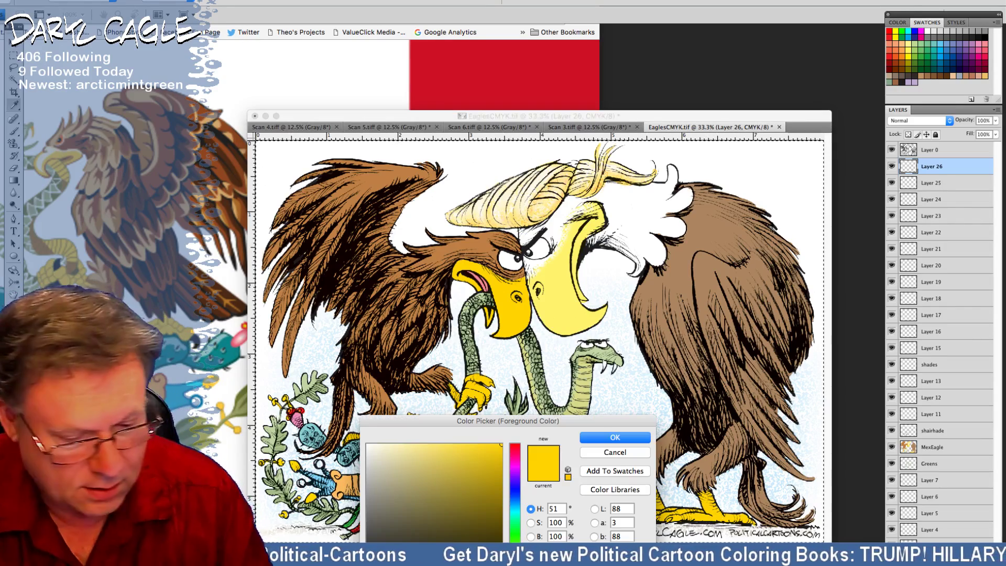
pyautogui.moveTo(481, 456); pyautogui.dragTo(501, 456)
pyautogui.click(586, 441)
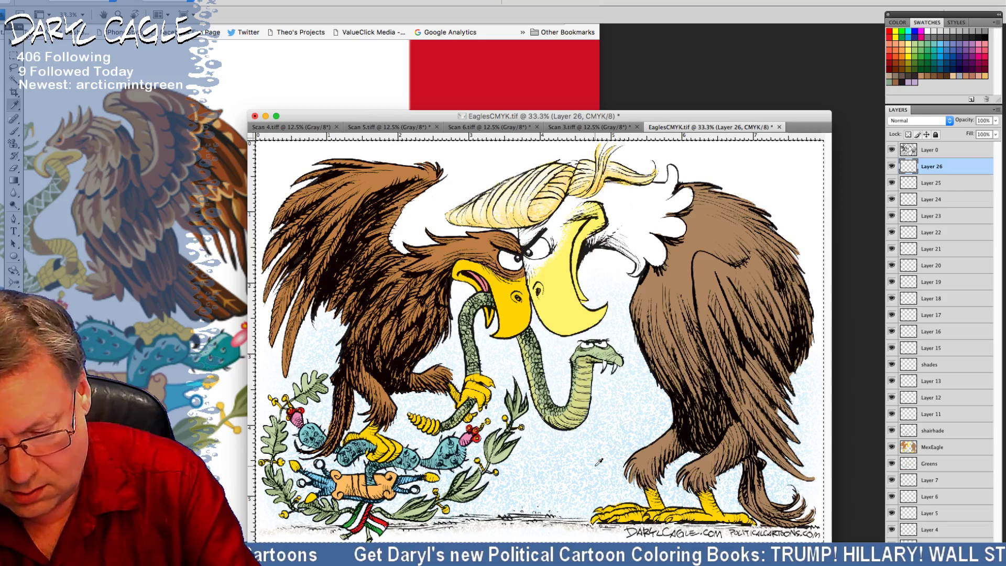
# Step: Adjust the brush, undo a trial stroke on the right eagle's foot, and brush darker yellow shading onto the Mexican eagle's talons
pyautogui.click(13, 131)
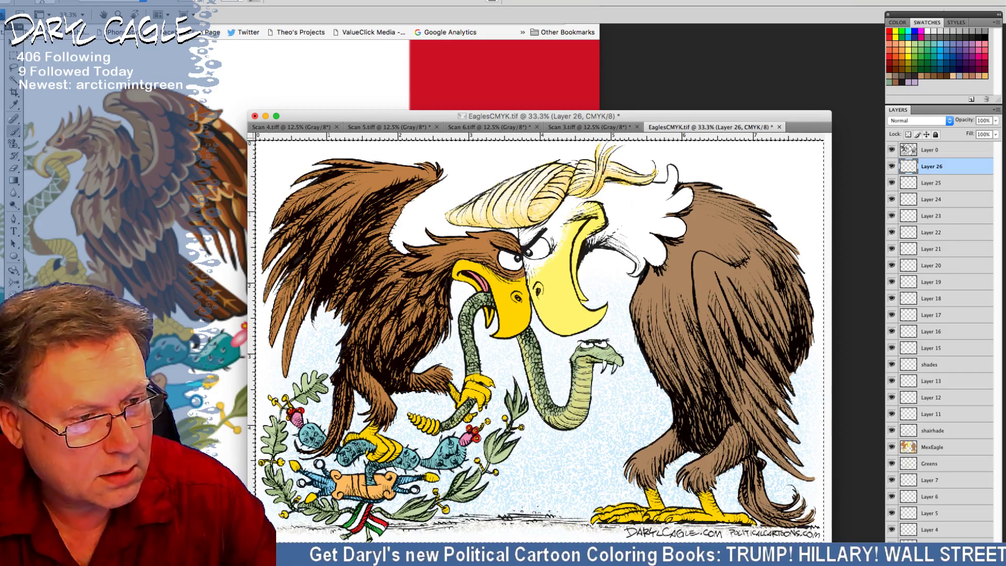
pyautogui.click(197, 2)
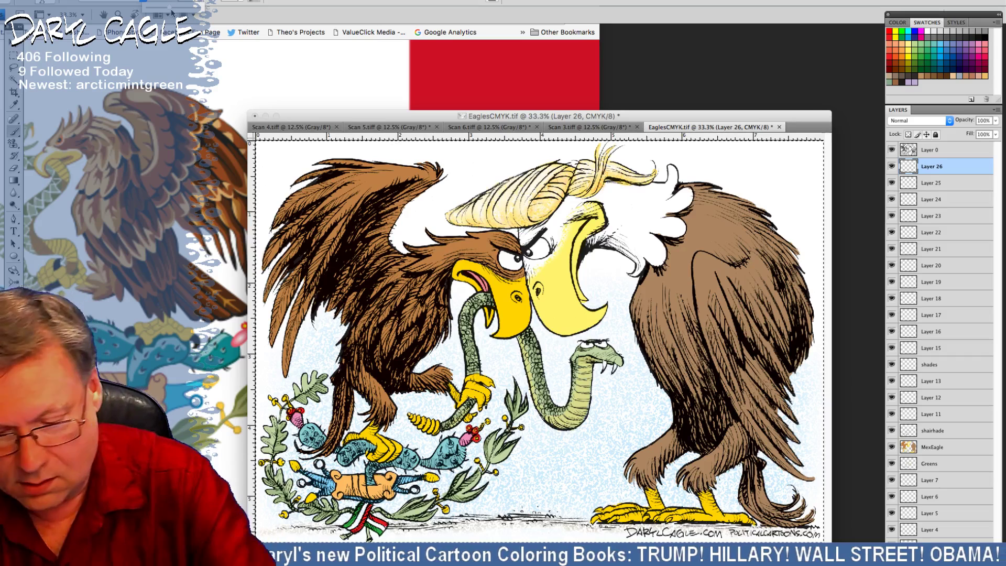
pyautogui.moveTo(710, 501); pyautogui.dragTo(718, 513)
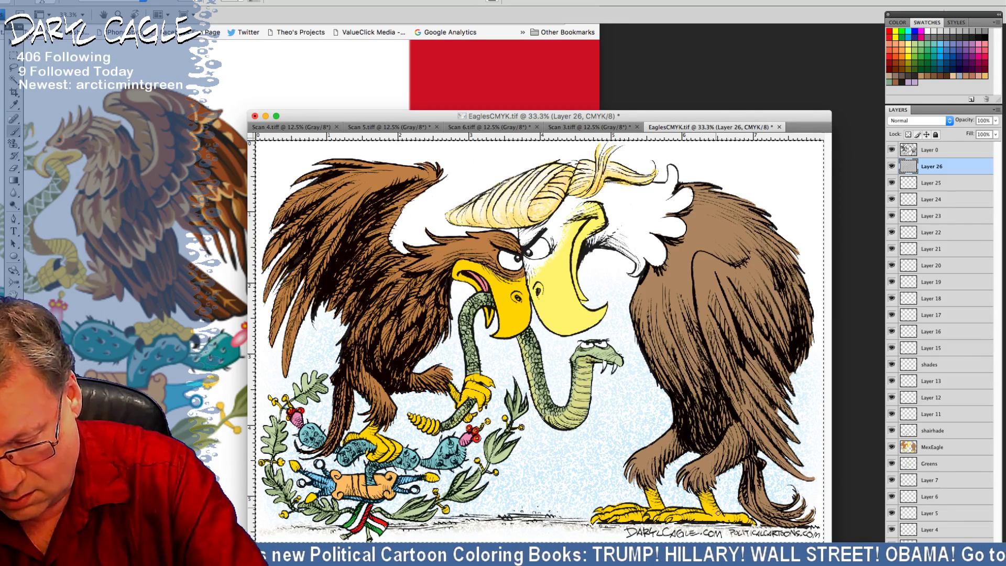
pyautogui.hotkey('ctrl', 'z')
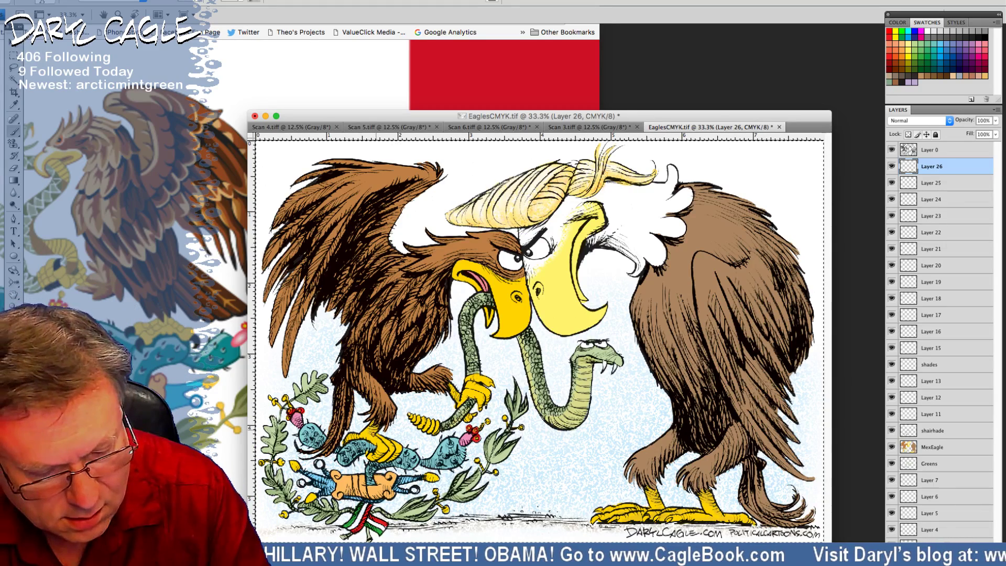
pyautogui.moveTo(382, 451); pyautogui.dragTo(370, 456)
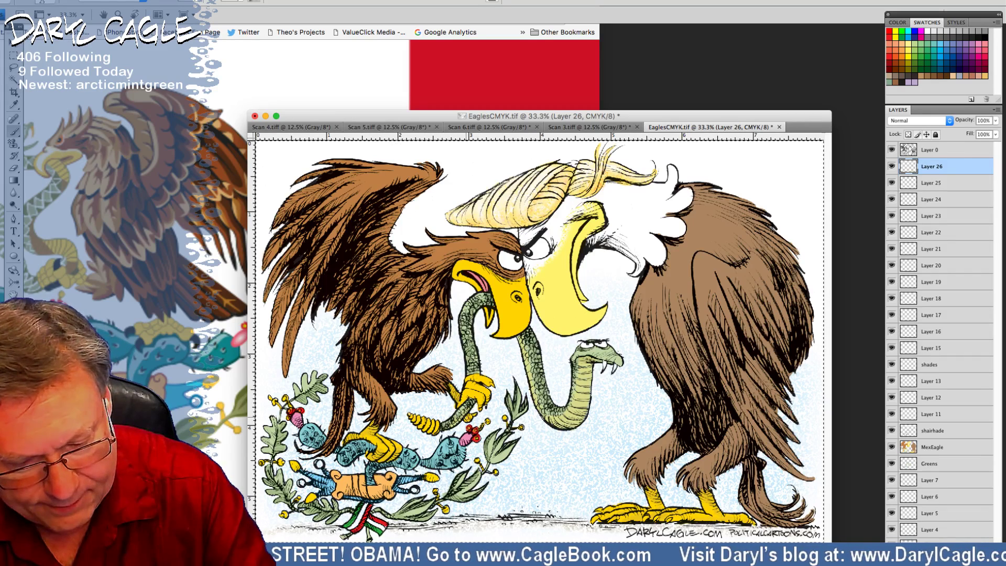
pyautogui.moveTo(470, 396)
pyautogui.mouseDown()
pyautogui.moveTo(480, 398)
pyautogui.moveTo(470, 389)
pyautogui.mouseUp()
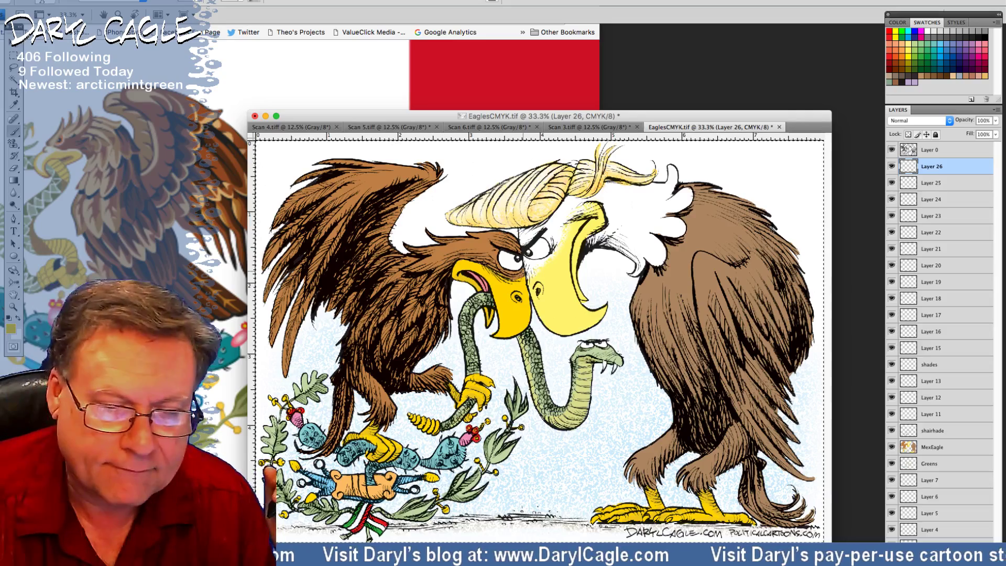
# Step: Choose a darker yellow based on the American eagle's beak color and brush shading onto its beak on Layer 26
pyautogui.press('i')
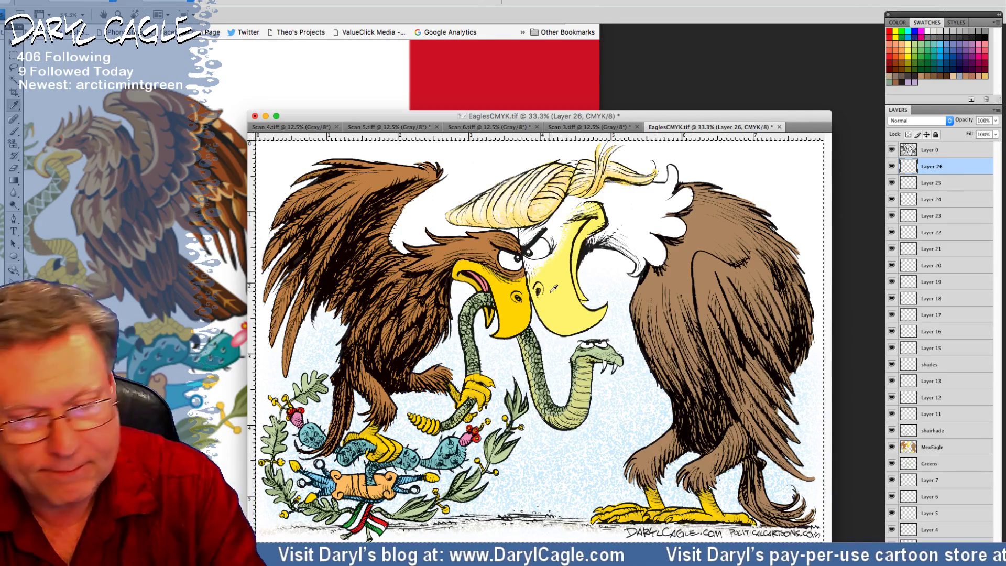
pyautogui.click(12, 328)
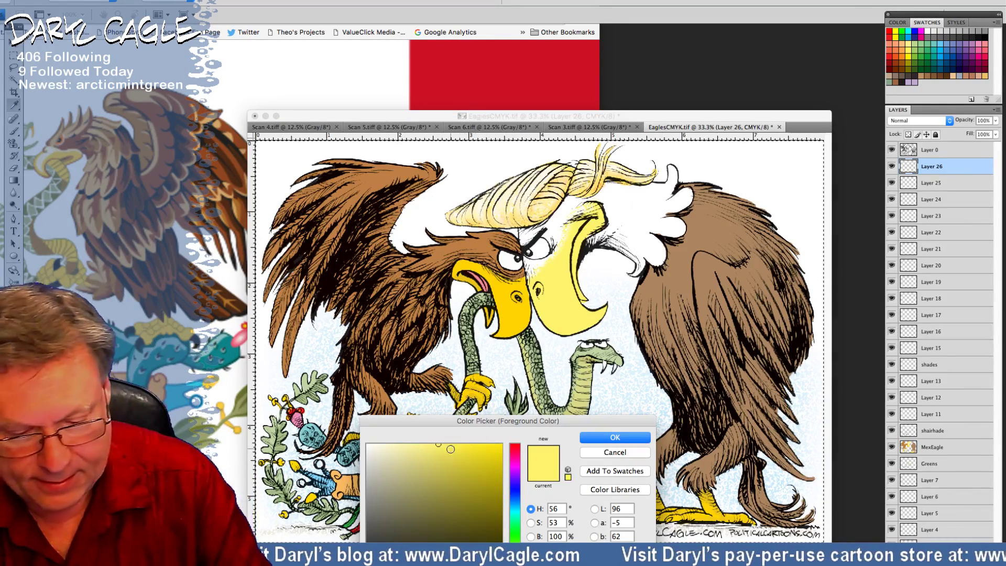
pyautogui.click(442, 460)
pyautogui.click(597, 439)
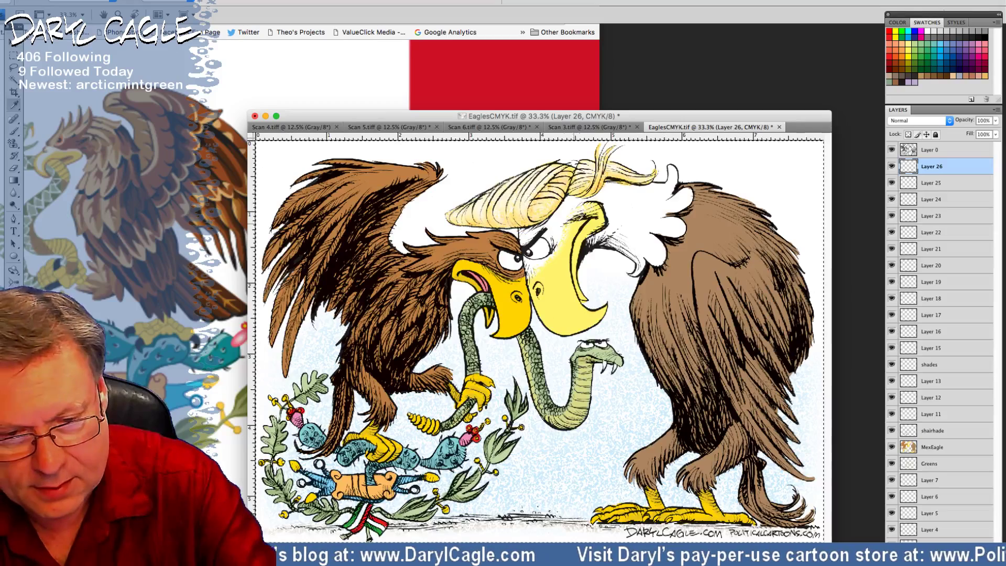
pyautogui.press('b')
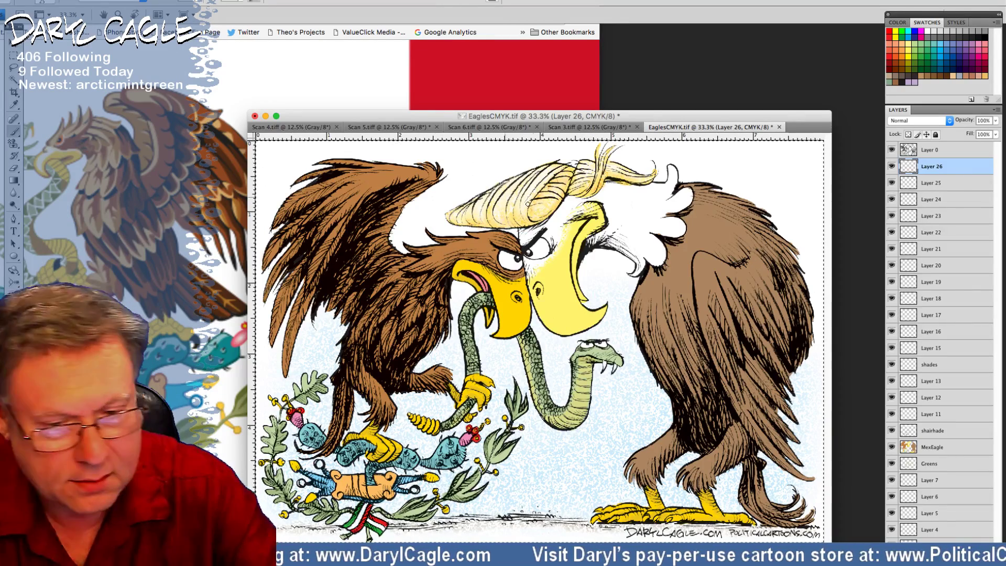
pyautogui.moveTo(597, 214)
pyautogui.mouseDown()
pyautogui.moveTo(575, 217)
pyautogui.moveTo(598, 227)
pyautogui.moveTo(574, 262)
pyautogui.moveTo(586, 303)
pyautogui.moveTo(543, 296)
pyautogui.mouseUp()
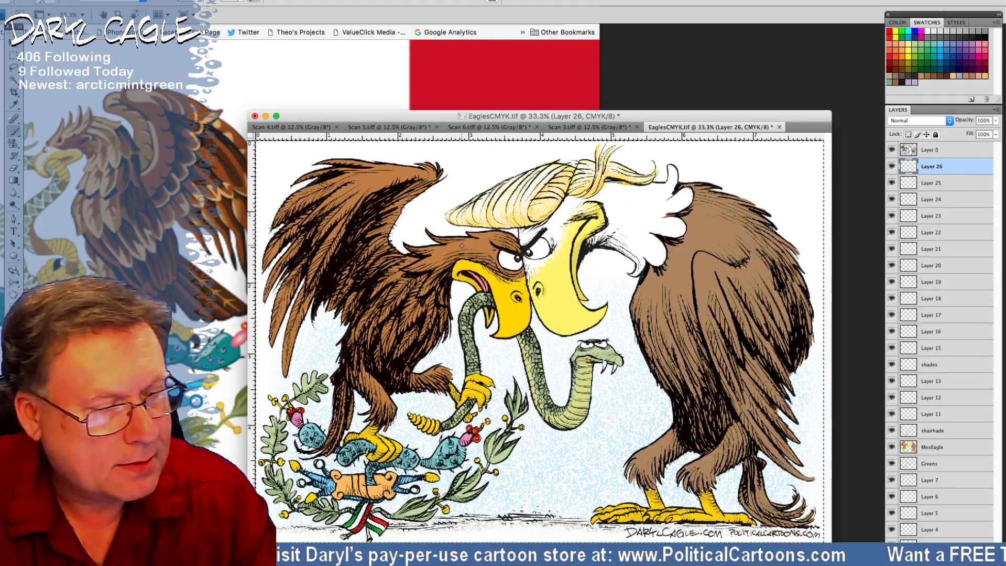
# Step: Switch to Layer 25 and set the Pattern Stamp tool to the white speckled pattern
pyautogui.click(14, 144)
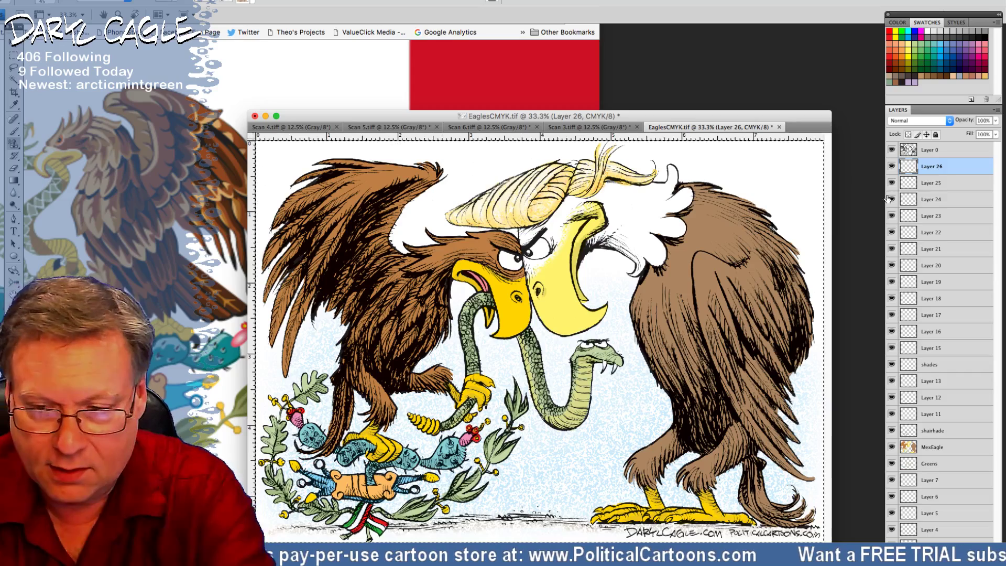
pyautogui.click(927, 183)
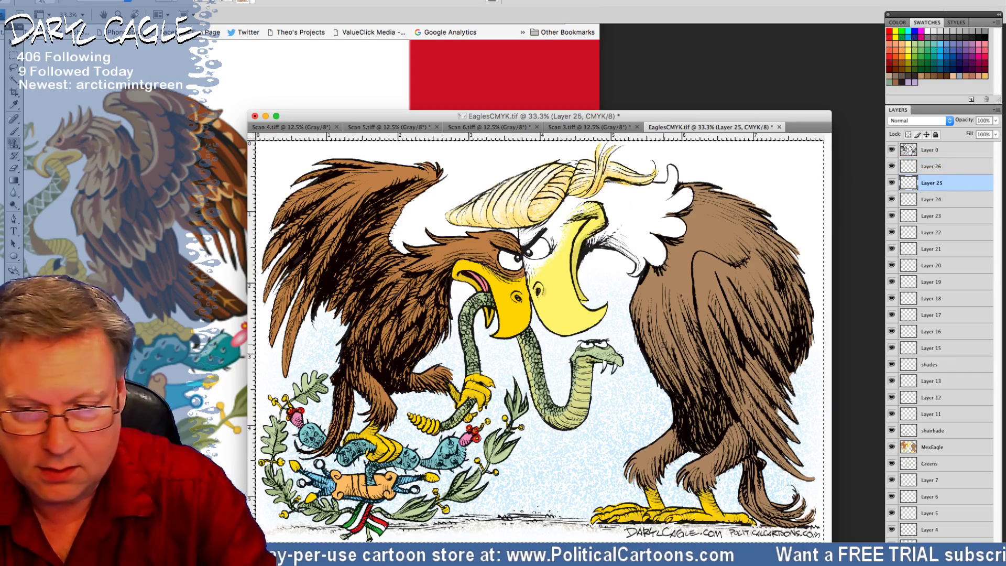
pyautogui.click(247, 1)
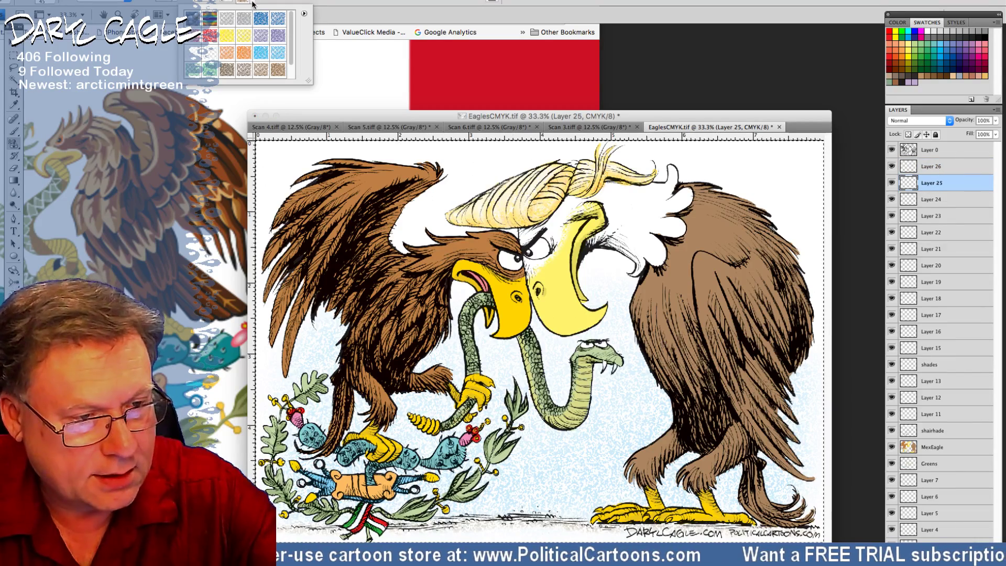
pyautogui.click(195, 55)
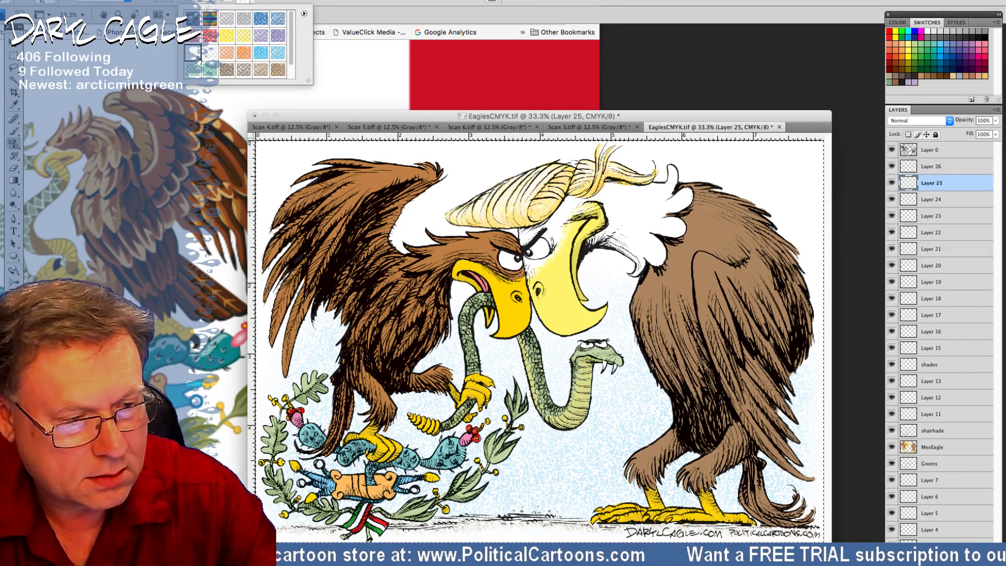
pyautogui.click(14, 133)
pyautogui.click(198, 3)
pyautogui.moveTo(195, 7); pyautogui.dragTo(178, 7)
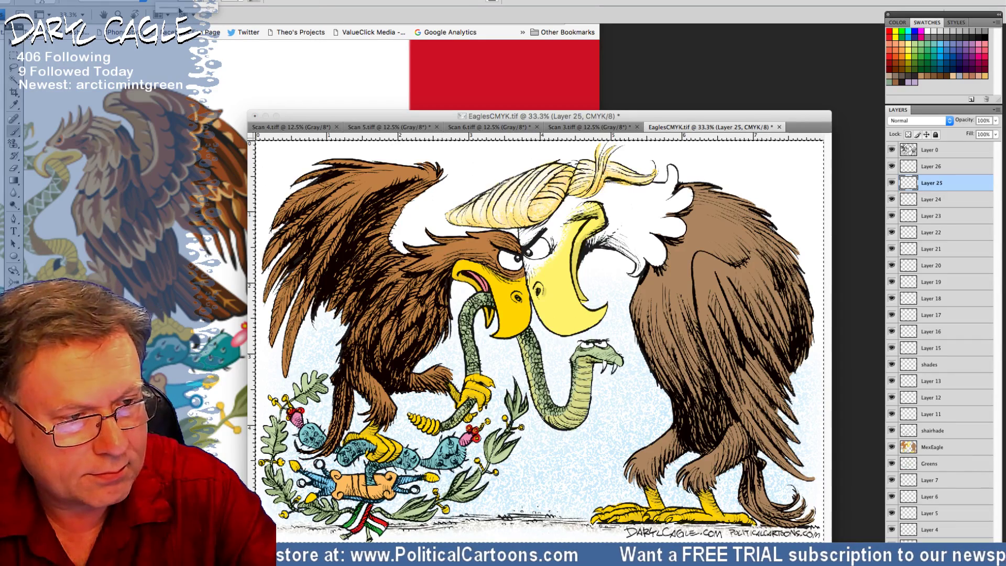
pyautogui.click(565, 233)
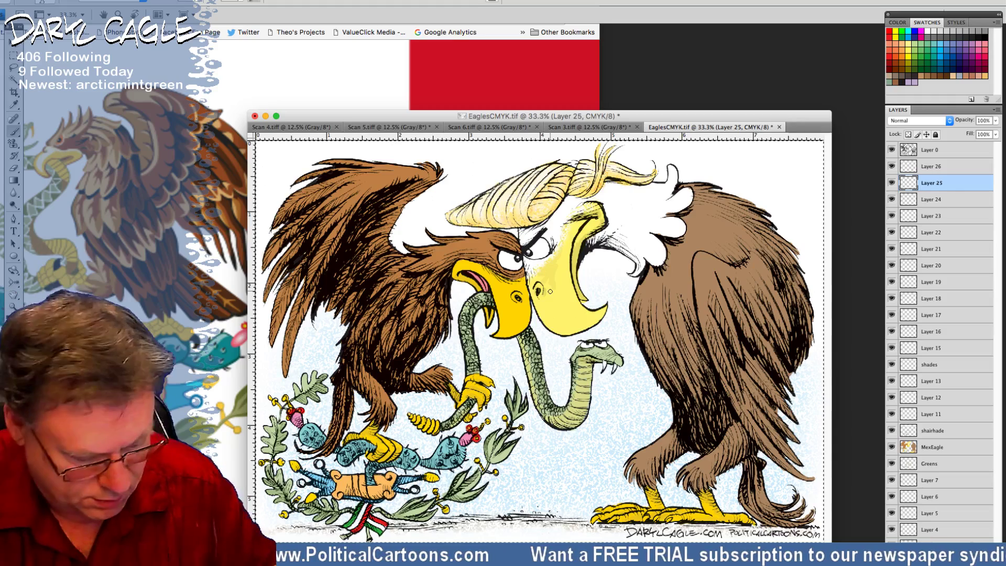
# Step: Adjust the Pattern Stamp brush and stamp white speckled highlights onto the American eagle's beak on Layer 25
pyautogui.click(16, 145)
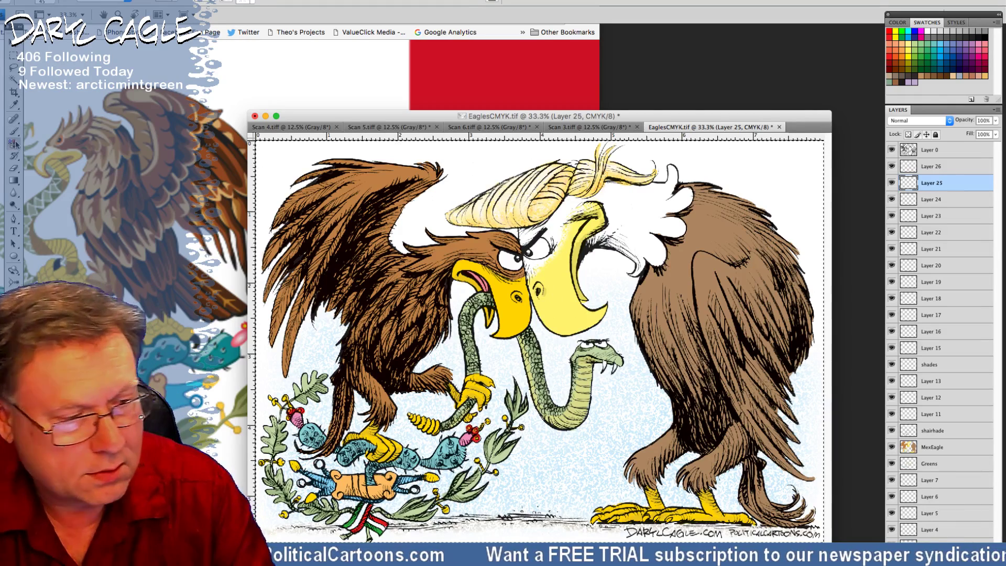
pyautogui.moveTo(540, 264)
pyautogui.mouseDown()
pyautogui.moveTo(550, 268)
pyautogui.moveTo(542, 274)
pyautogui.mouseUp()
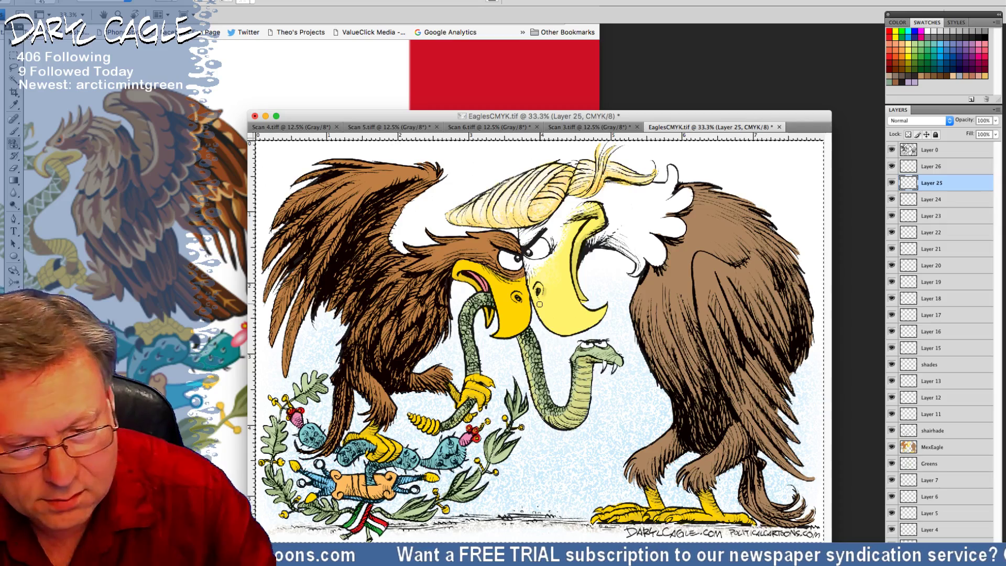
pyautogui.click(175, 2)
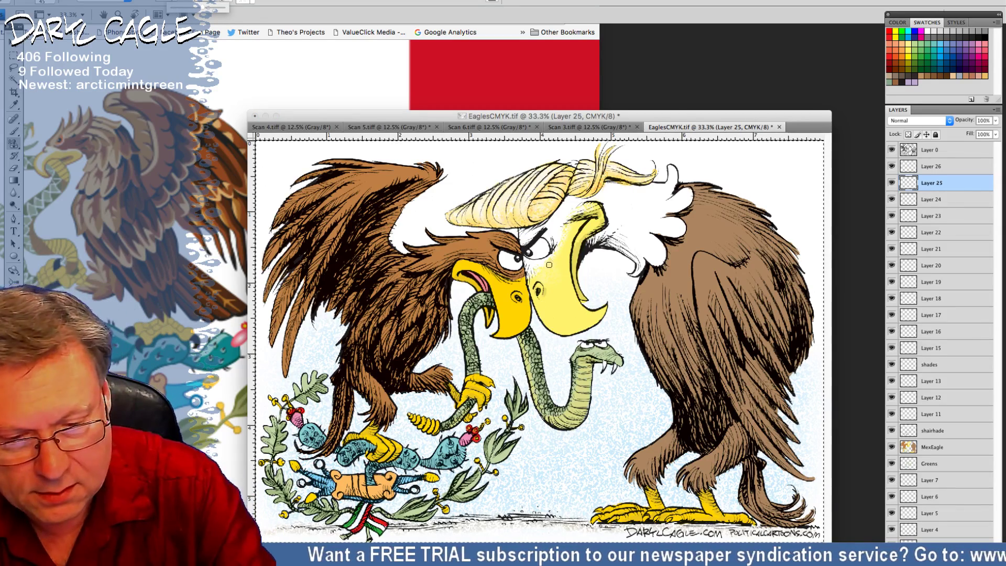
pyautogui.moveTo(551, 264)
pyautogui.mouseDown()
pyautogui.moveTo(540, 282)
pyautogui.moveTo(553, 286)
pyautogui.mouseUp()
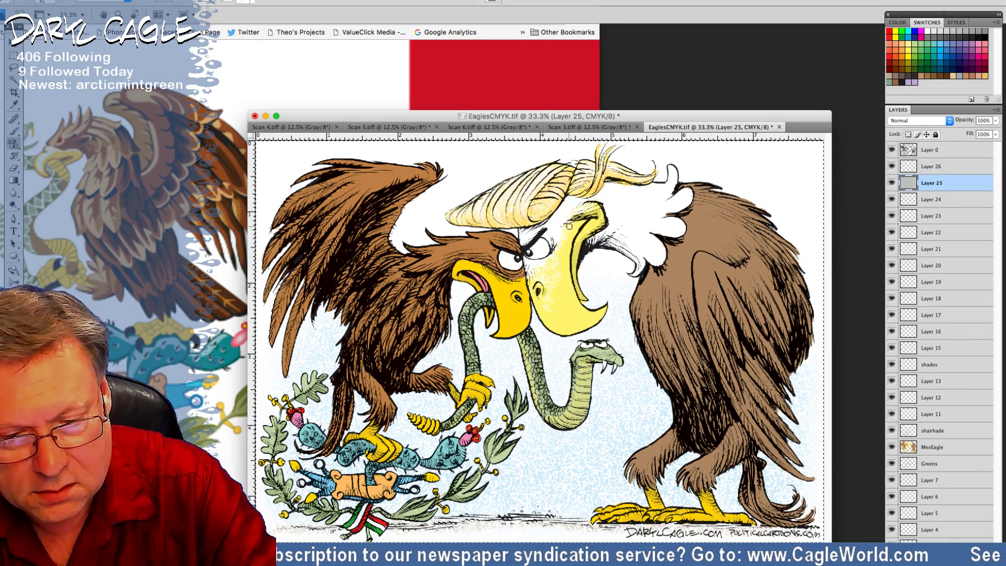
# Step: Adjust the stamp brush and add white speckled highlights to the right eagle's foot and the snake's body
pyautogui.click(175, 1)
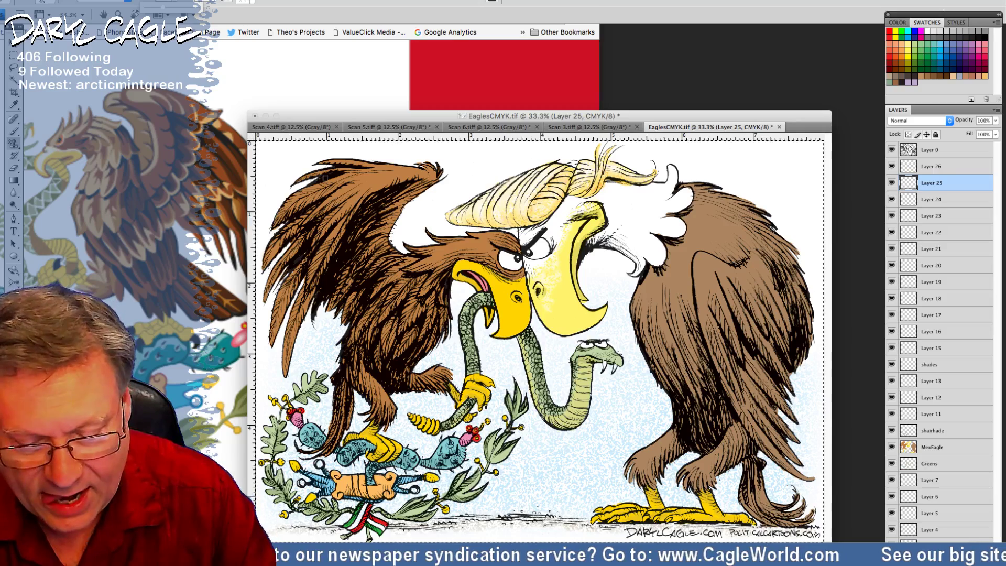
pyautogui.click(708, 515)
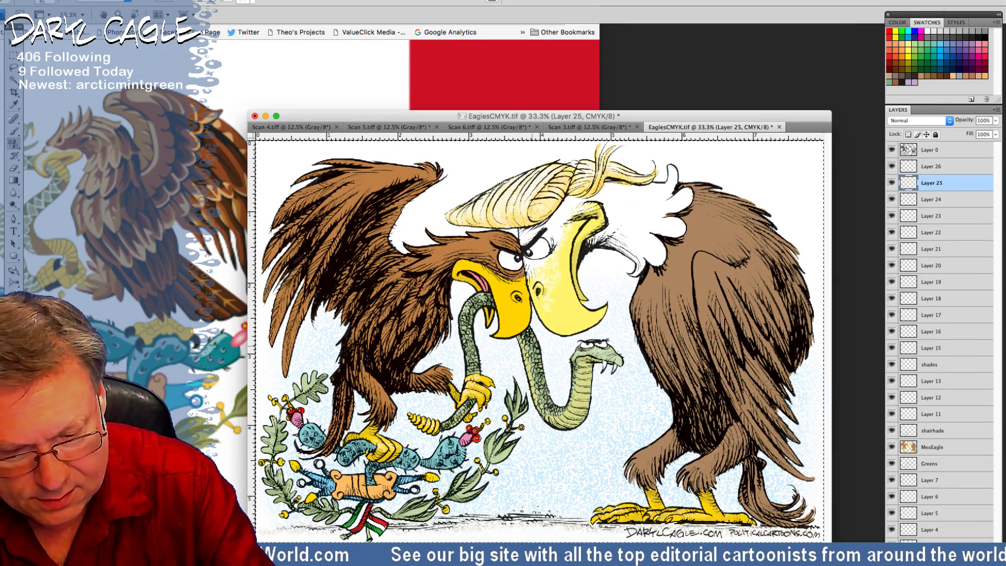
pyautogui.moveTo(471, 304); pyautogui.dragTo(465, 313)
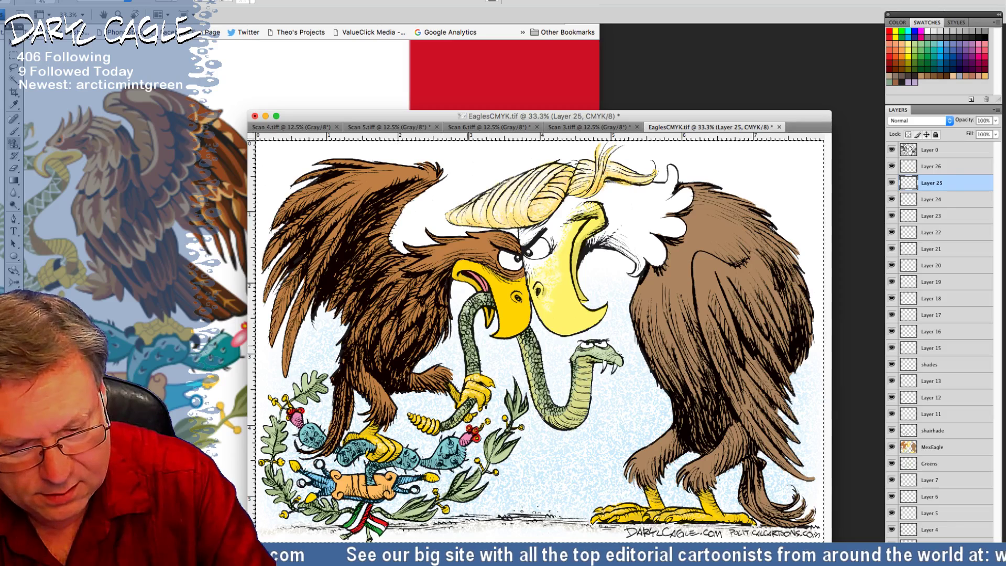
pyautogui.moveTo(470, 347); pyautogui.dragTo(470, 378)
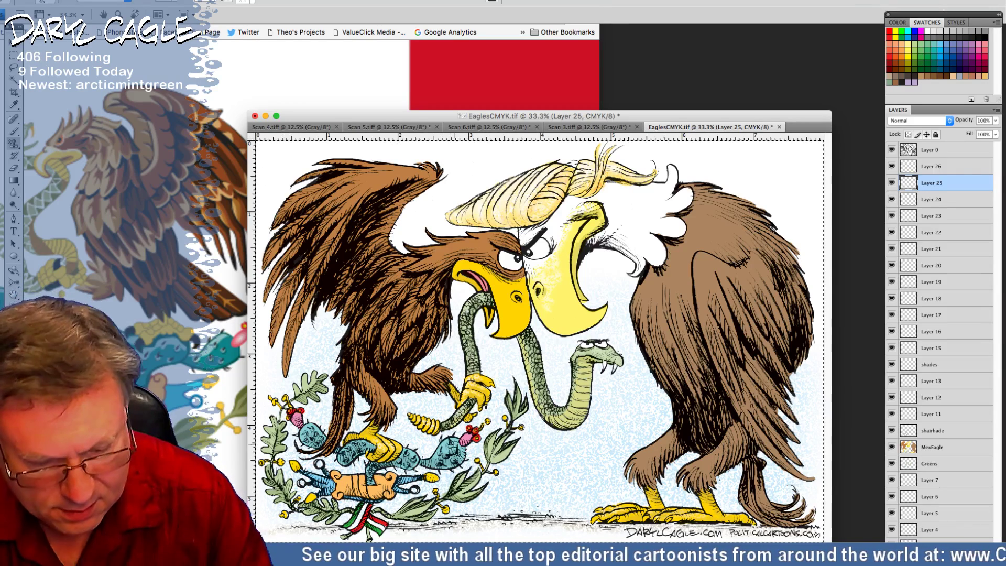
# Step: Stamp white speckled highlights onto the cactus pads, wreath leaves, tan scroll and cactus fruit below the Mexican eagle
pyautogui.moveTo(455, 446)
pyautogui.mouseDown()
pyautogui.moveTo(427, 462)
pyautogui.moveTo(447, 457)
pyautogui.moveTo(401, 457)
pyautogui.mouseUp()
pyautogui.moveTo(337, 446)
pyautogui.mouseDown()
pyautogui.moveTo(347, 451)
pyautogui.moveTo(311, 435)
pyautogui.mouseUp()
pyautogui.moveTo(473, 476); pyautogui.dragTo(466, 496)
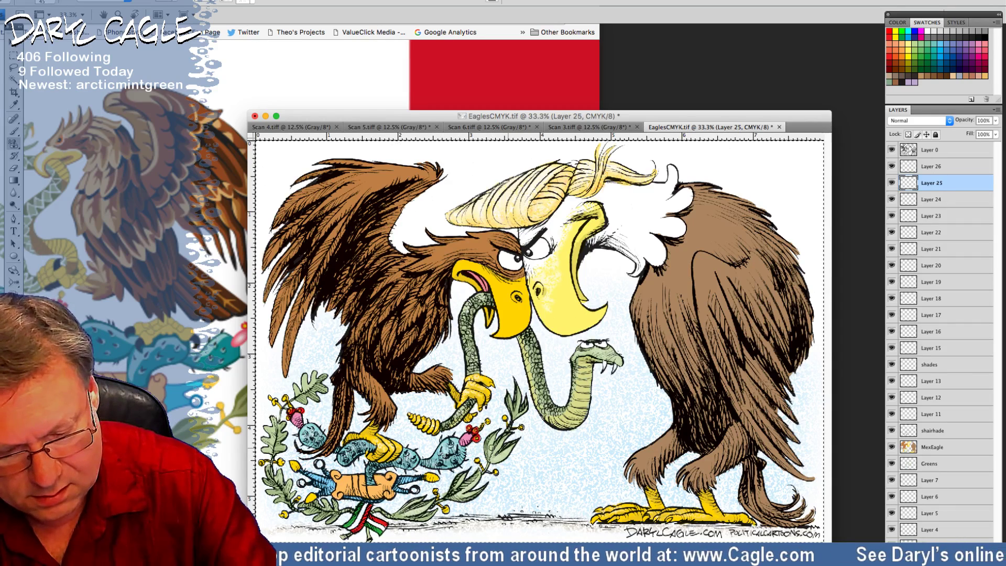
pyautogui.moveTo(491, 447); pyautogui.dragTo(490, 456)
pyautogui.moveTo(519, 407); pyautogui.dragTo(514, 413)
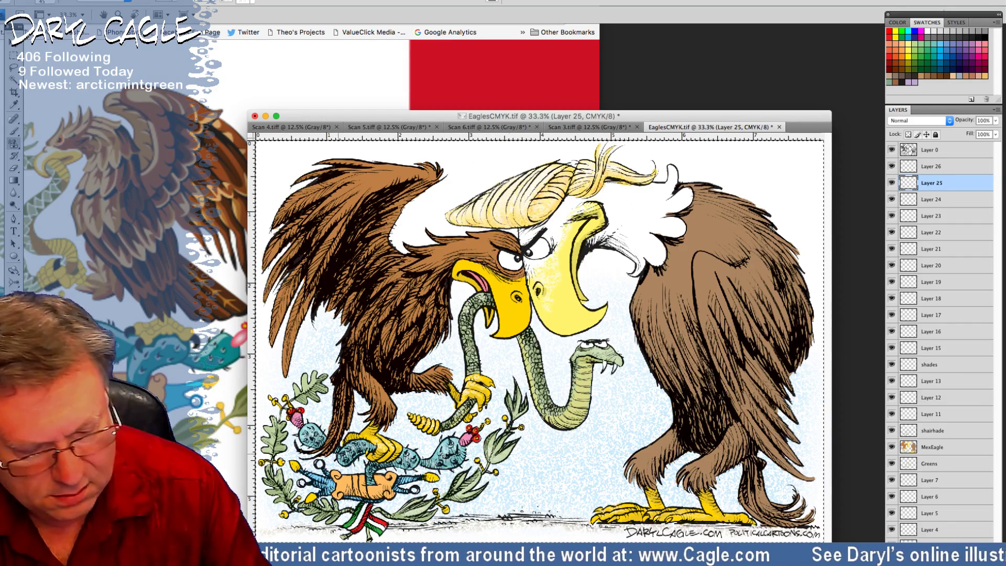
pyautogui.moveTo(344, 485); pyautogui.dragTo(379, 475)
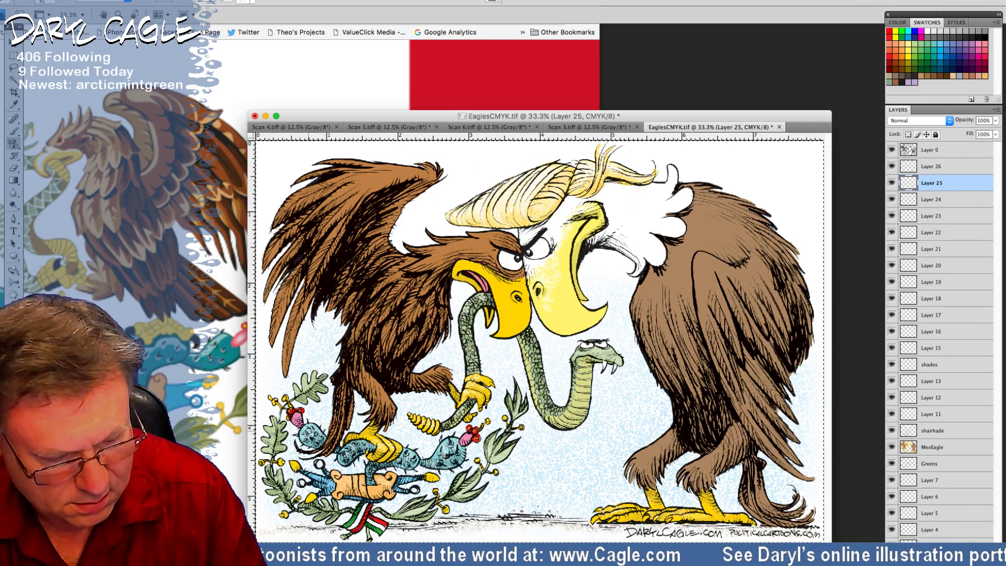
pyautogui.moveTo(298, 417); pyautogui.dragTo(298, 421)
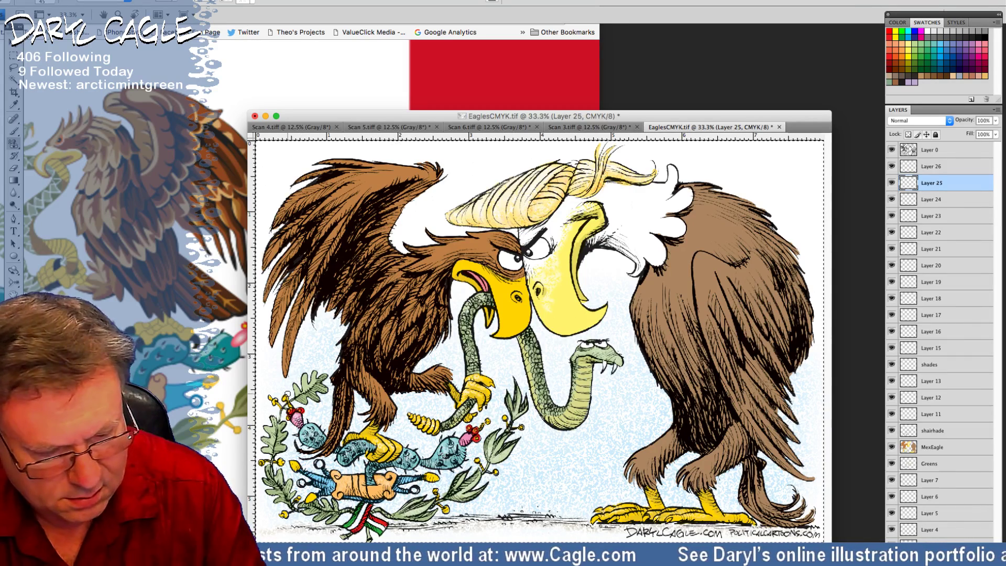
# Step: Stamp the last white speckled highlights onto the cactus pad and the leaves of the wreath
pyautogui.moveTo(467, 438); pyautogui.dragTo(462, 444)
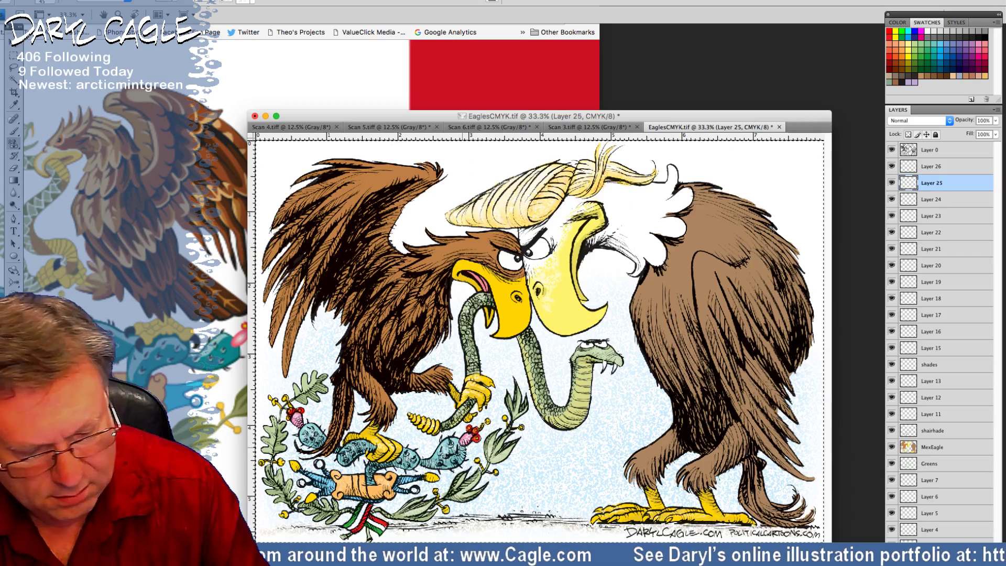
pyautogui.moveTo(272, 438); pyautogui.dragTo(272, 434)
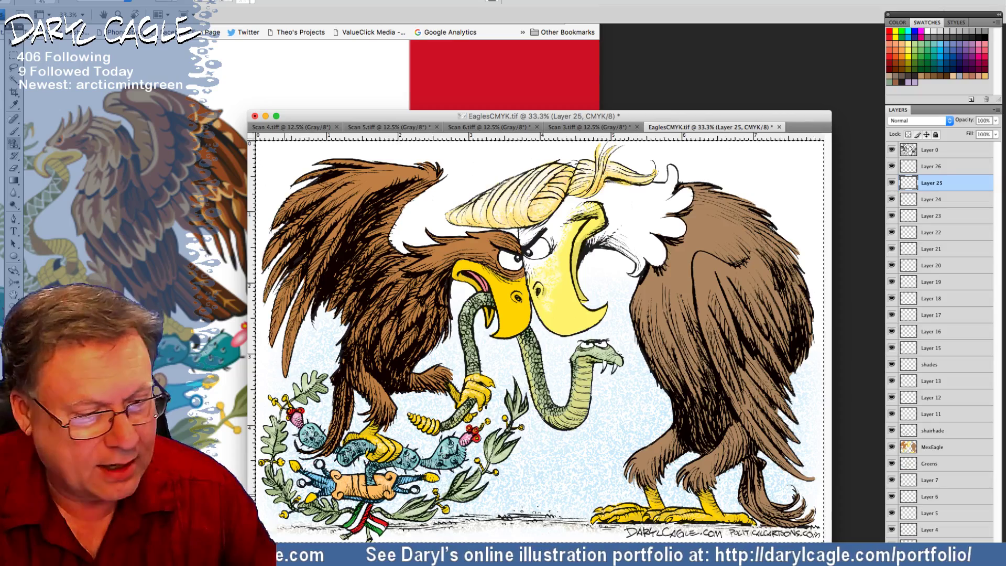
# Step: Rename Layer 12 as "eagle shade"
pyautogui.click(14, 69)
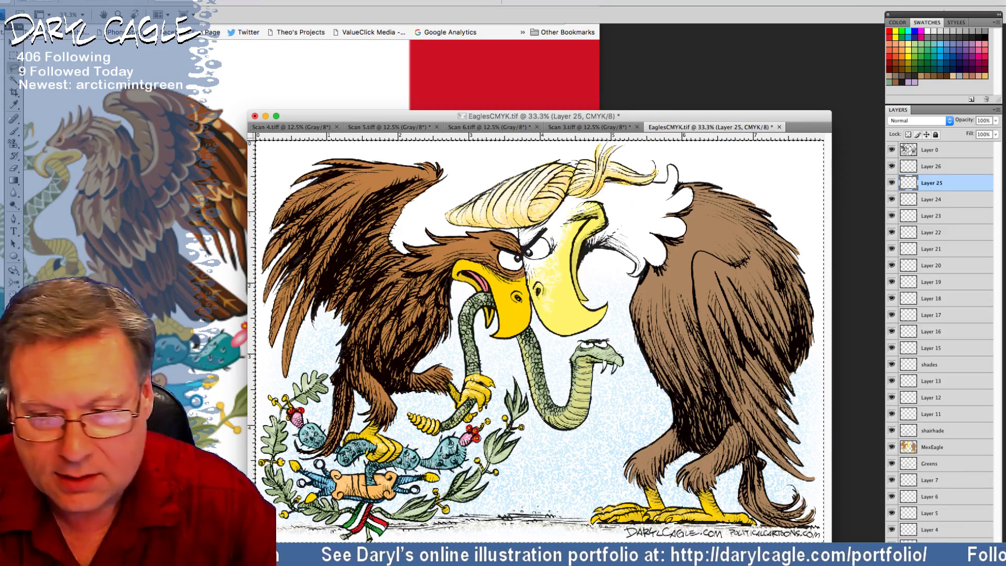
pyautogui.doubleClick(928, 398)
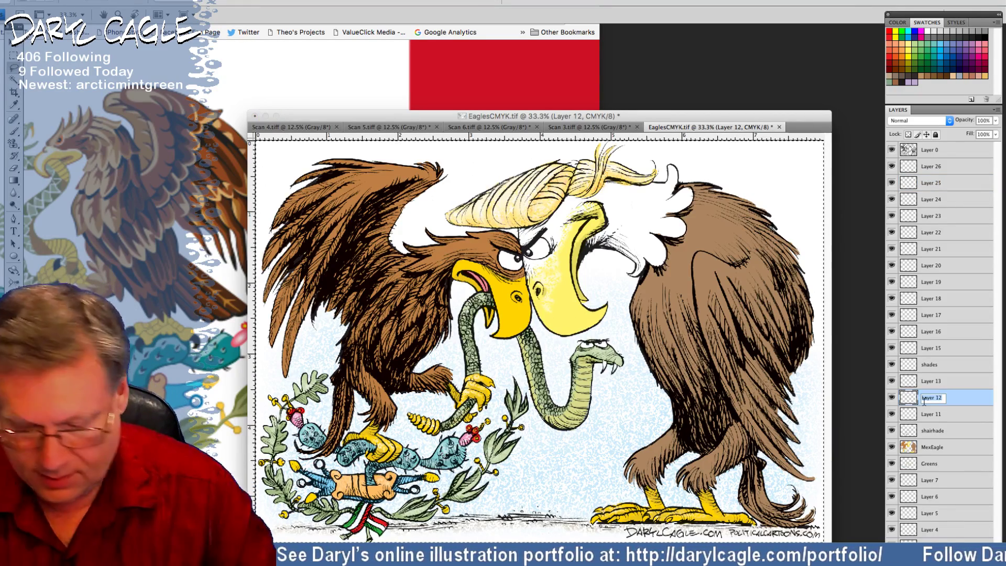
pyautogui.write('eagl')
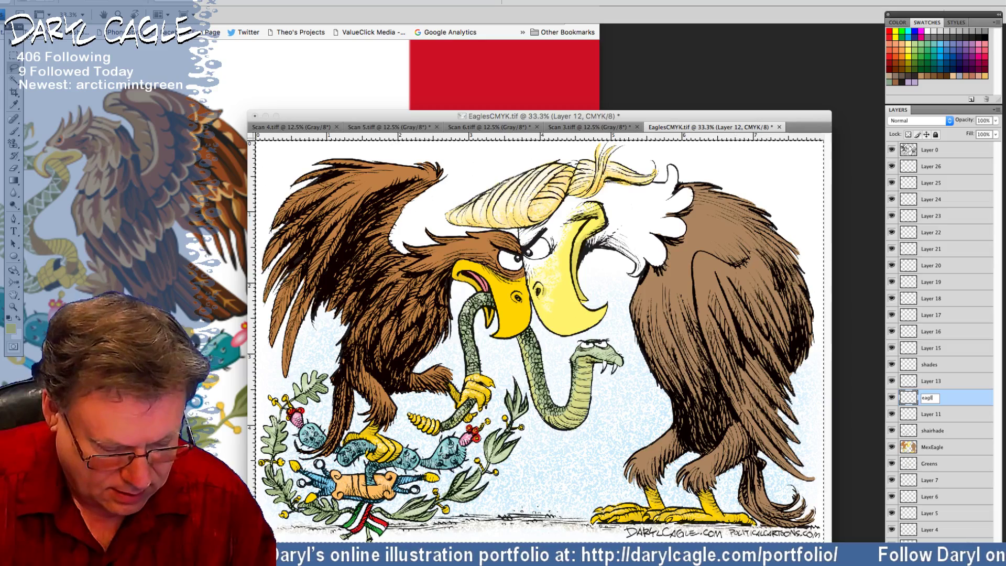
pyautogui.write('e shade')
pyautogui.press('Return')
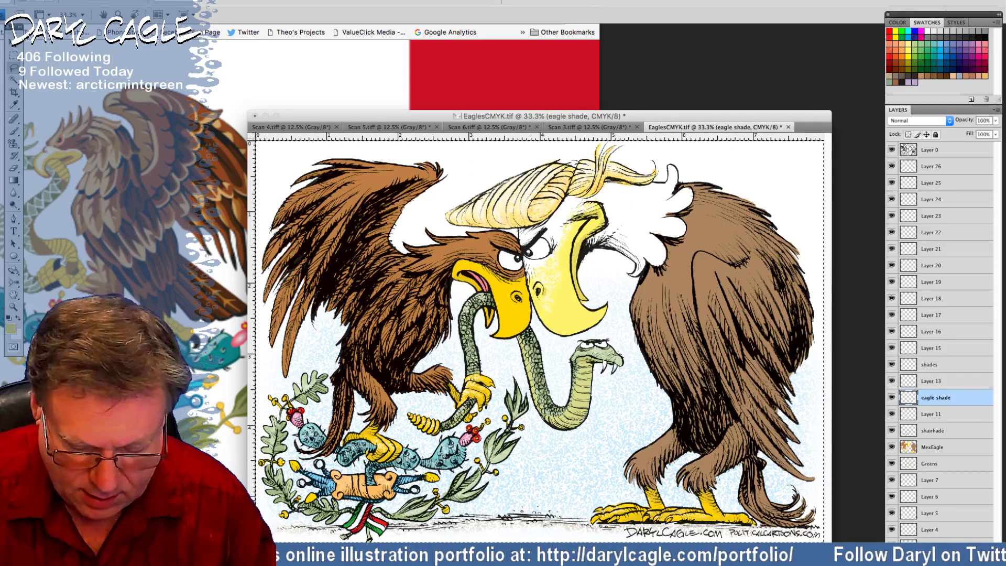
# Step: Set the foreground color to a medium brown with H 31, S 62 and B 62
pyautogui.click(17, 107)
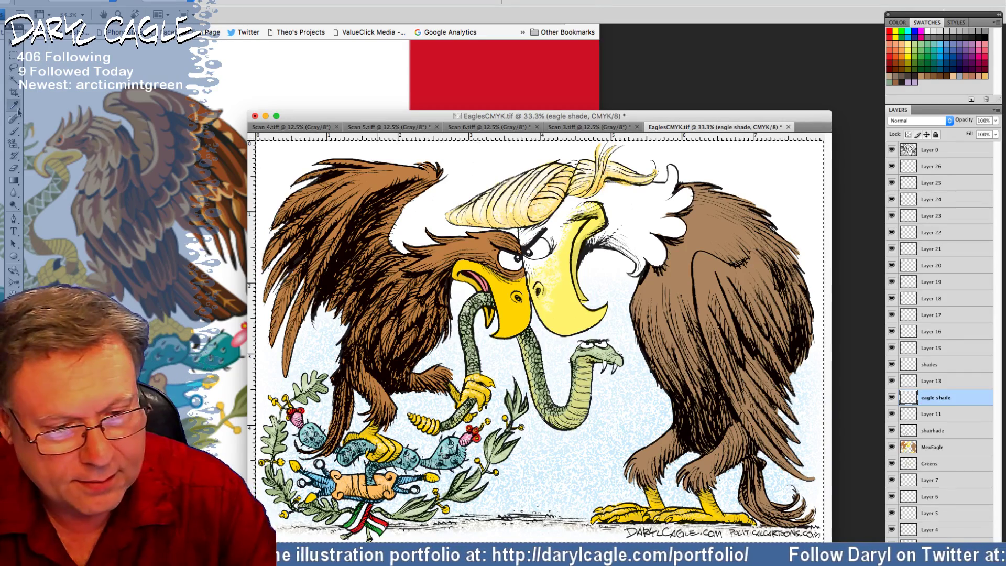
pyautogui.click(10, 327)
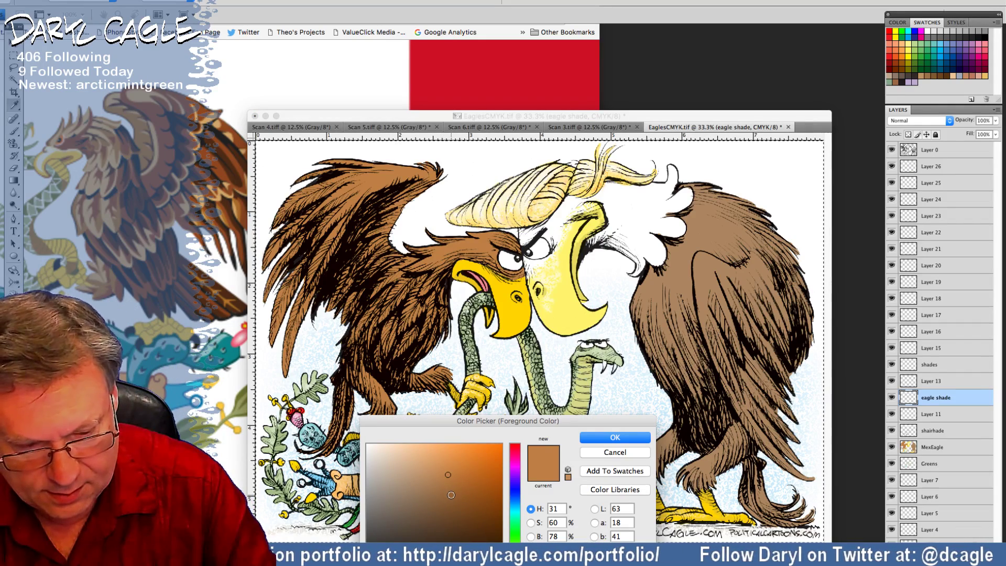
pyautogui.click(452, 496)
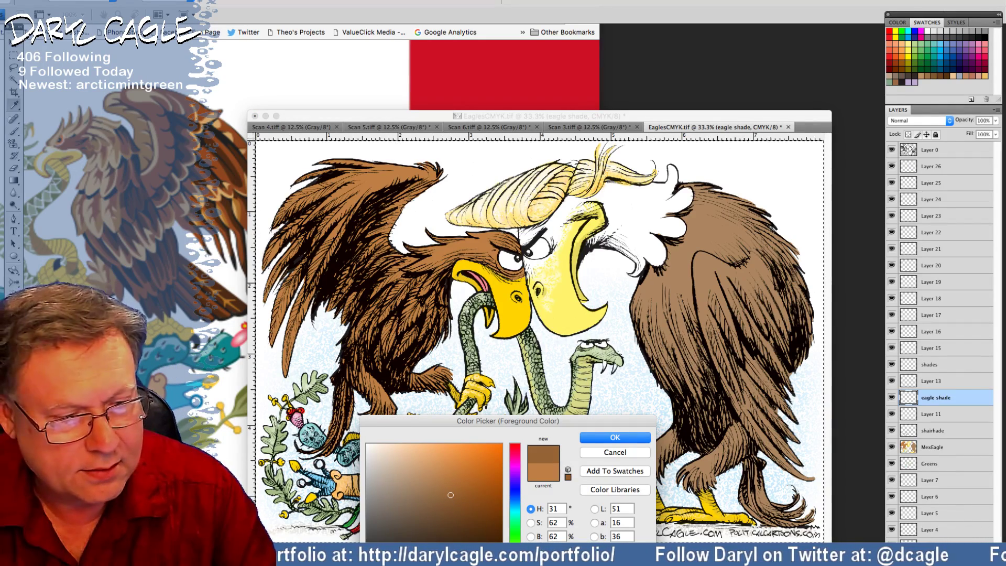
pyautogui.click(599, 436)
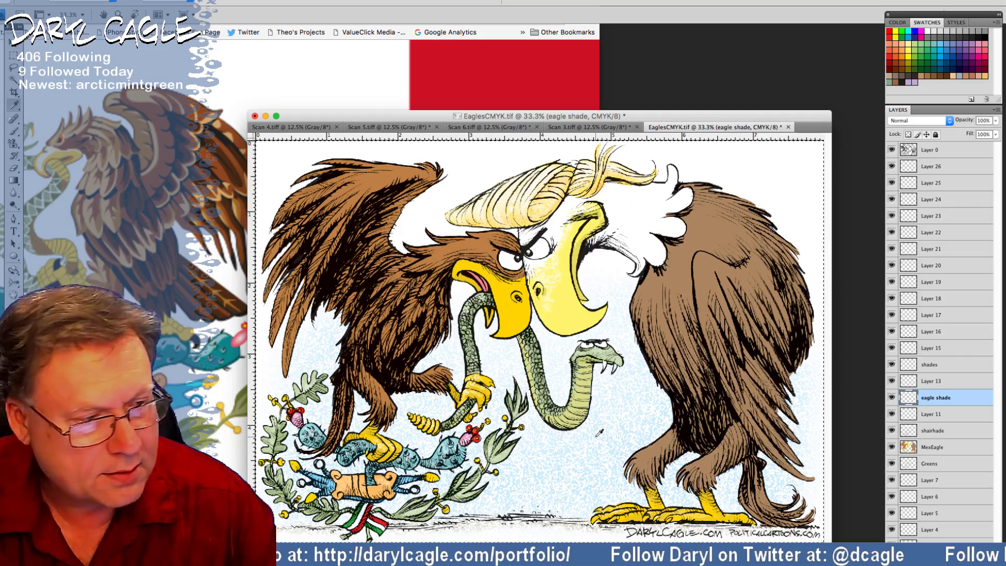
# Step: Switch to the Brush tool and set its size to 40 px
pyautogui.click(13, 132)
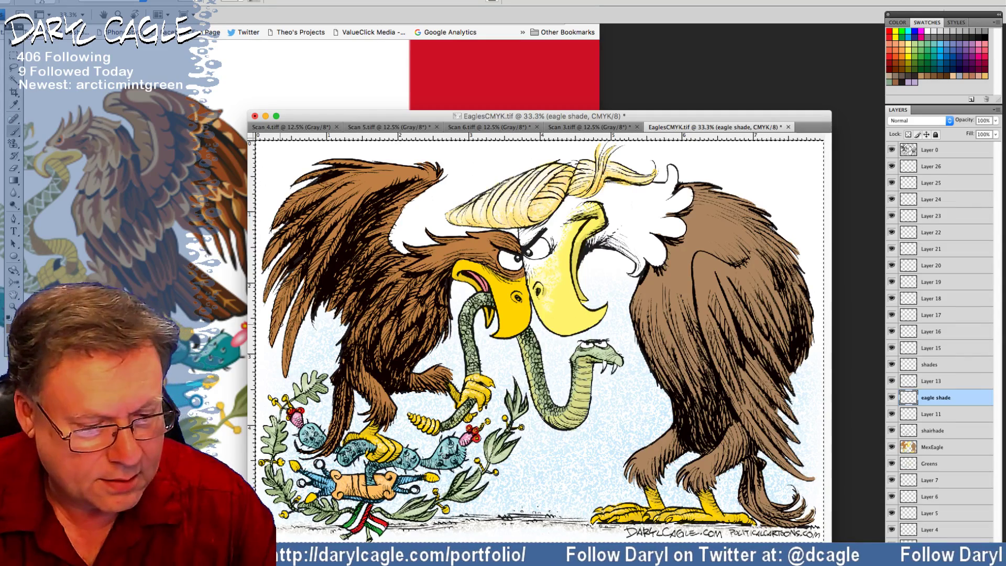
pyautogui.click(52, 2)
pyautogui.click(3, 56)
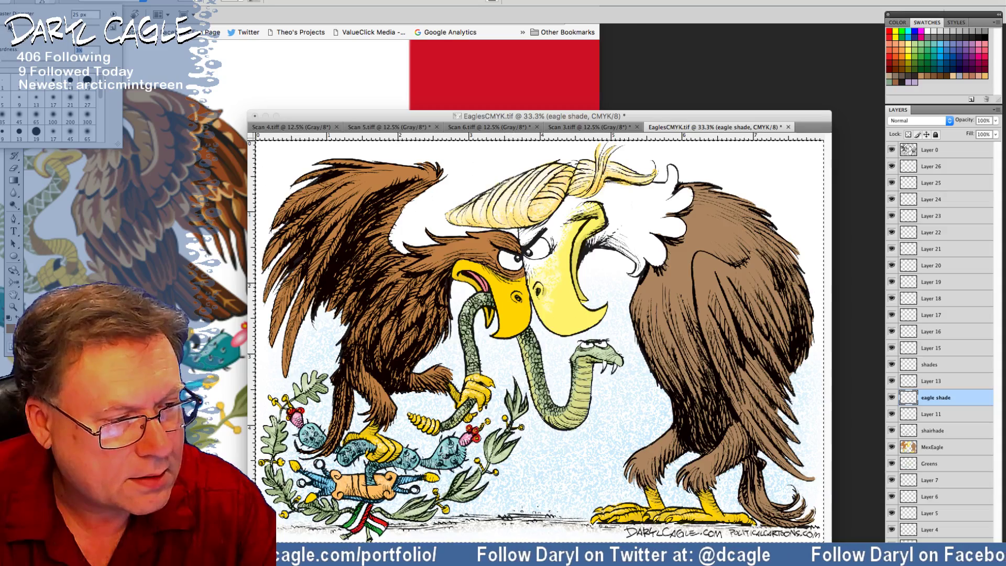
pyautogui.moveTo(9, 29); pyautogui.dragTo(16, 28)
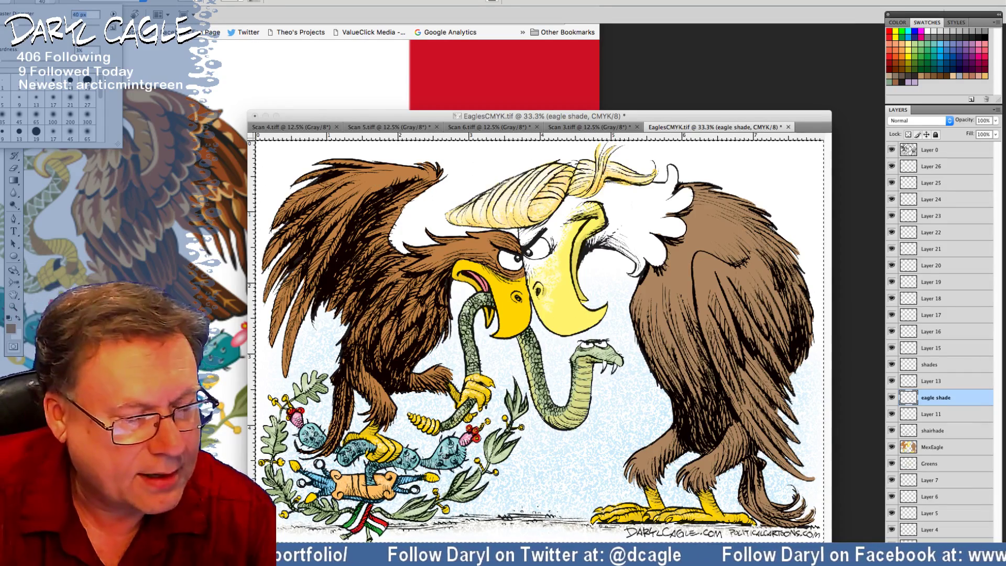
# Step: Paint medium brown shading over the Mexican eagle's wing feathers on the eagle shade layer
pyautogui.moveTo(402, 186)
pyautogui.mouseDown()
pyautogui.moveTo(414, 183)
pyautogui.moveTo(360, 212)
pyautogui.mouseUp()
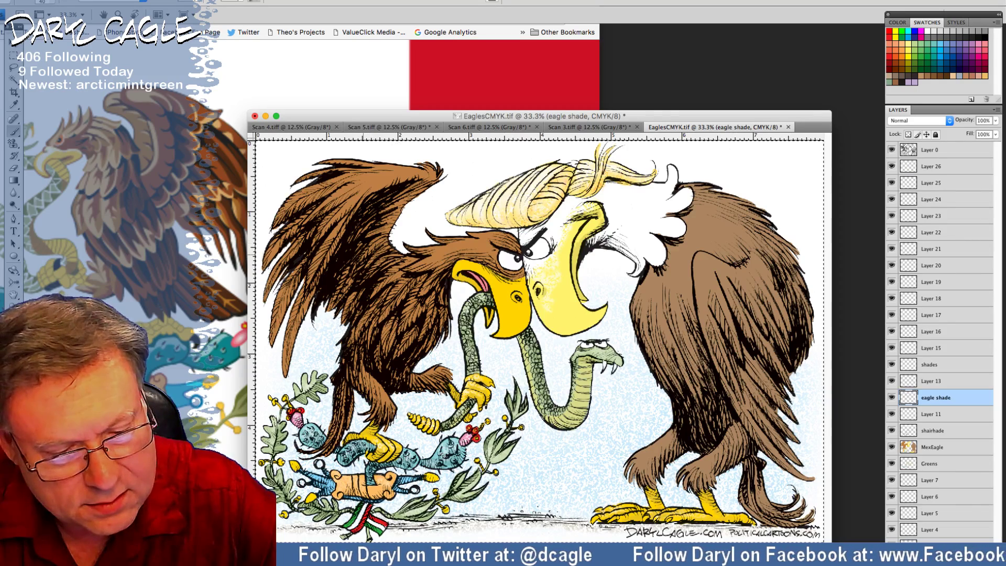
pyautogui.click(197, 1)
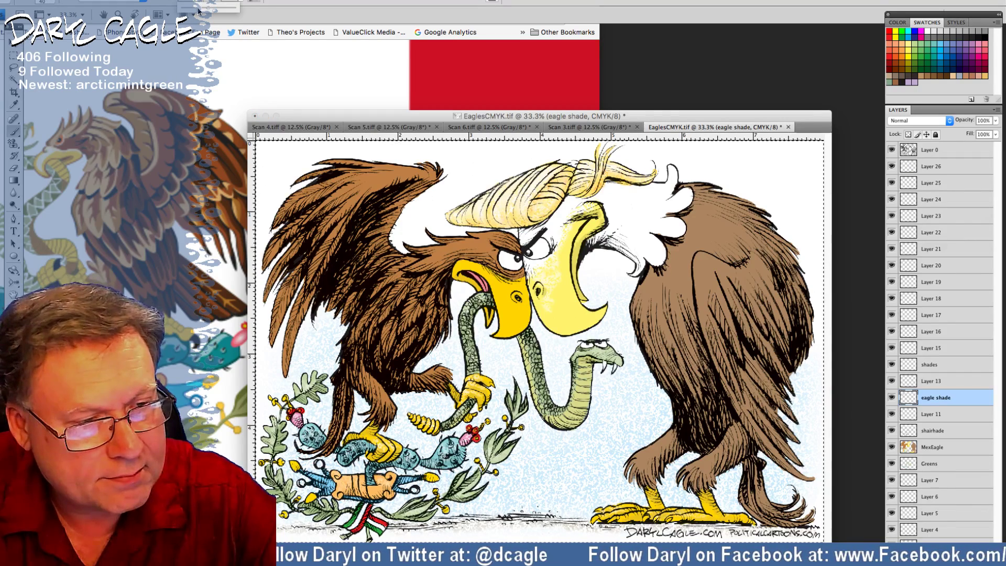
pyautogui.moveTo(314, 210)
pyautogui.mouseDown()
pyautogui.moveTo(286, 242)
pyautogui.moveTo(319, 232)
pyautogui.moveTo(285, 262)
pyautogui.moveTo(302, 255)
pyautogui.moveTo(275, 334)
pyautogui.mouseUp()
pyautogui.moveTo(317, 286); pyautogui.dragTo(283, 378)
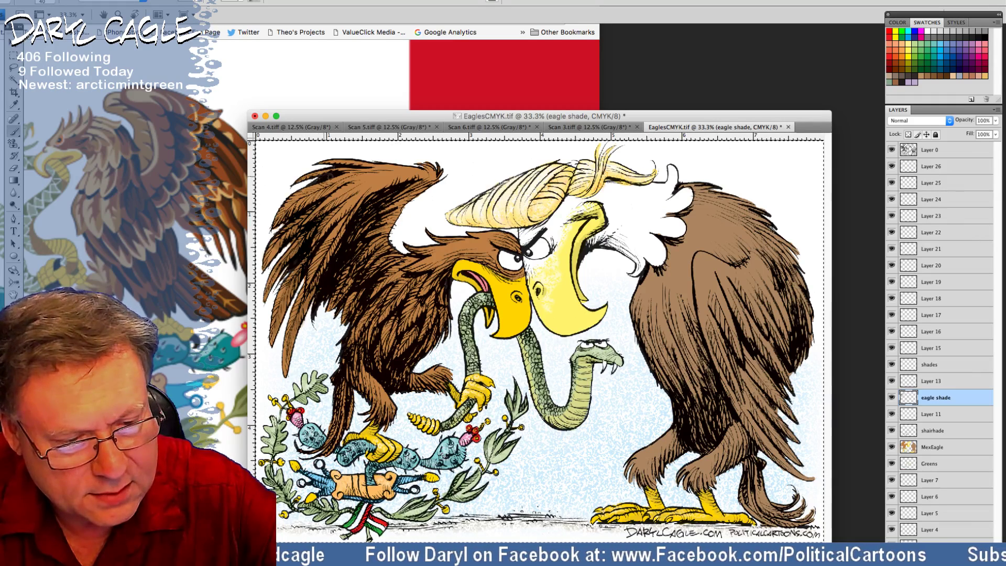
pyautogui.moveTo(332, 175); pyautogui.dragTo(317, 182)
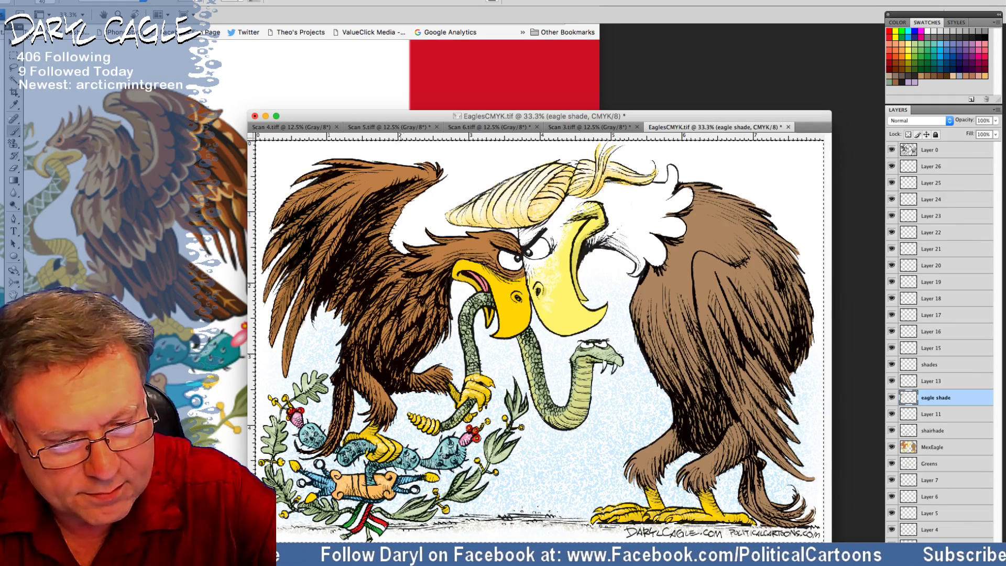
pyautogui.moveTo(415, 190); pyautogui.dragTo(392, 226)
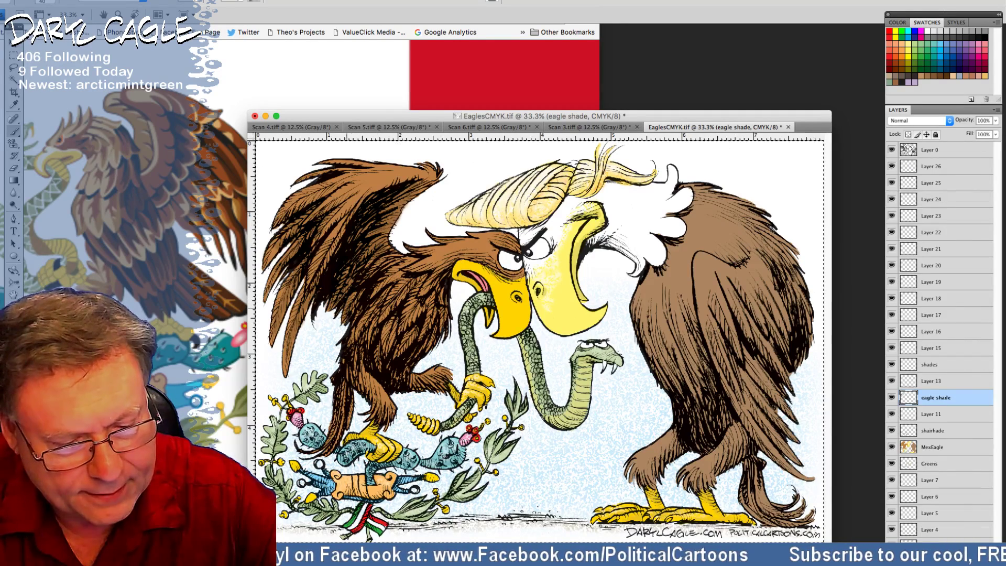
# Step: Paint medium brown shading over the Mexican eagle's chest, belly and upper legs
pyautogui.moveTo(368, 278); pyautogui.dragTo(399, 262)
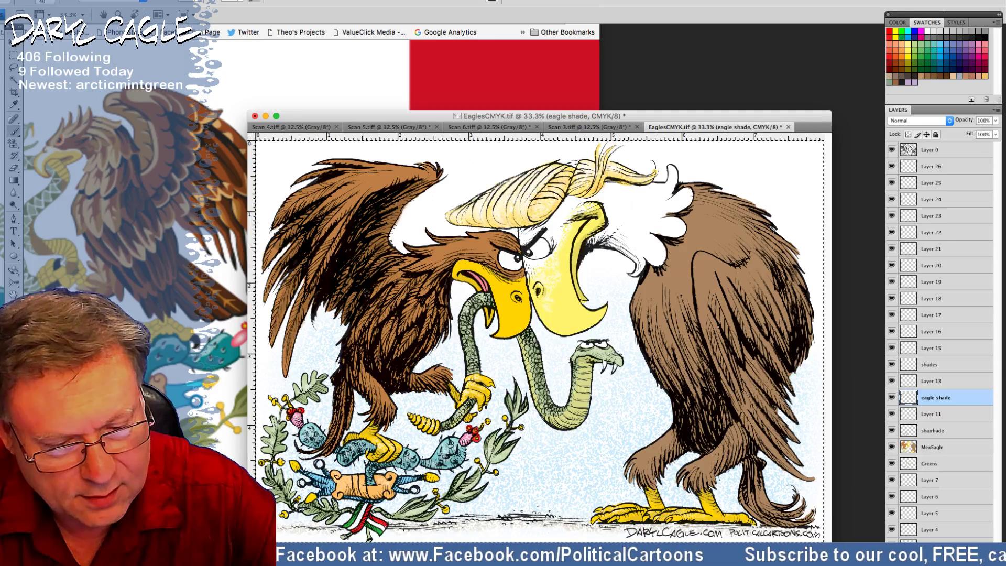
pyautogui.moveTo(366, 293)
pyautogui.mouseDown()
pyautogui.moveTo(398, 276)
pyautogui.moveTo(423, 278)
pyautogui.moveTo(399, 334)
pyautogui.moveTo(412, 341)
pyautogui.moveTo(397, 358)
pyautogui.moveTo(424, 313)
pyautogui.moveTo(446, 303)
pyautogui.moveTo(449, 268)
pyautogui.moveTo(428, 294)
pyautogui.mouseUp()
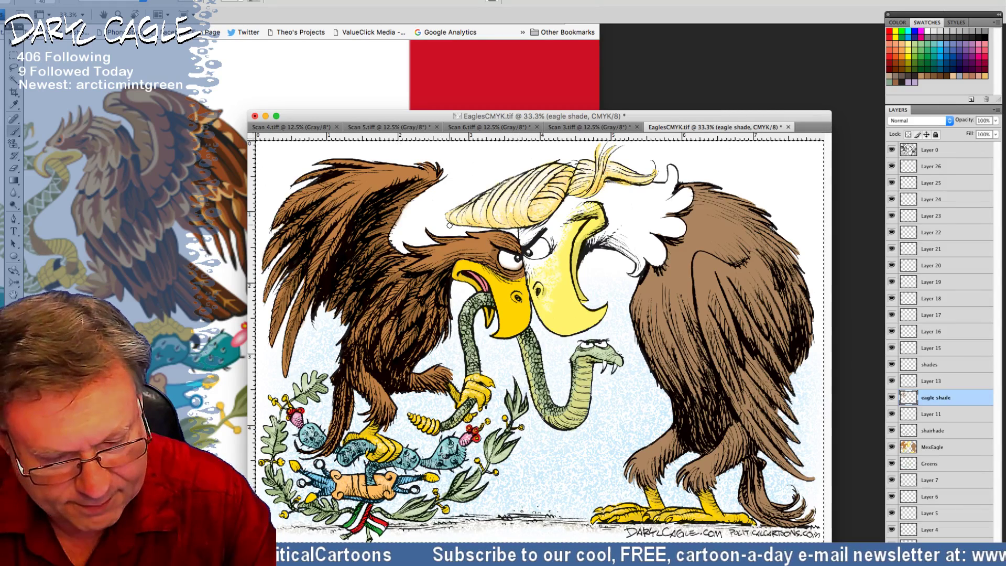
pyautogui.moveTo(448, 377); pyautogui.dragTo(439, 381)
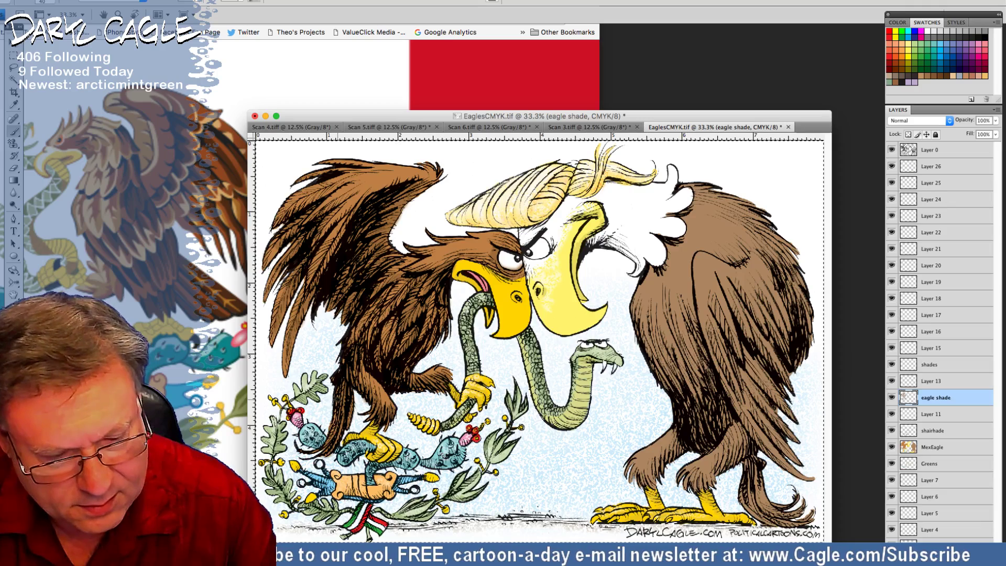
pyautogui.click(375, 344)
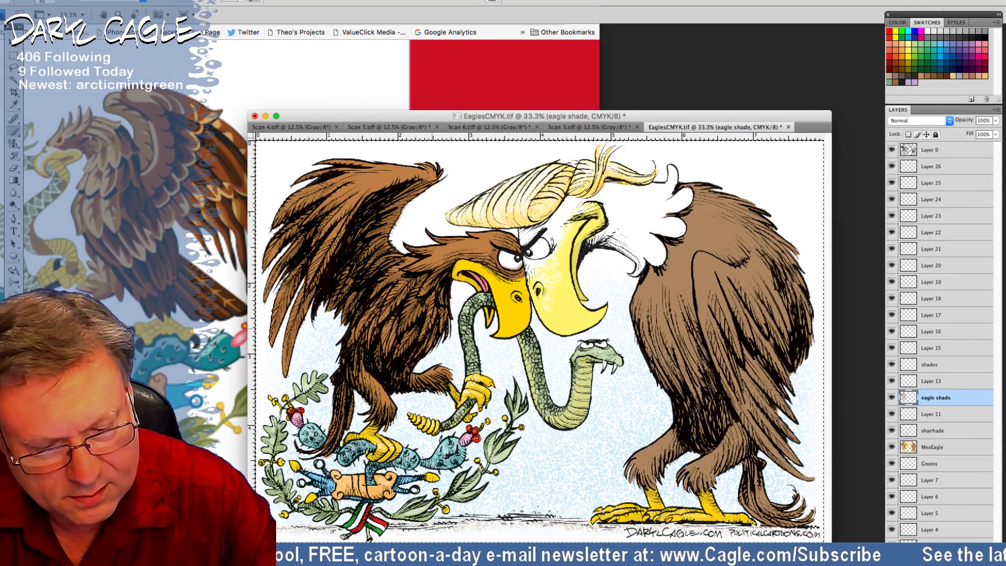
pyautogui.moveTo(431, 353)
pyautogui.mouseDown()
pyautogui.moveTo(442, 302)
pyautogui.moveTo(425, 300)
pyautogui.moveTo(424, 332)
pyautogui.moveTo(365, 331)
pyautogui.moveTo(376, 332)
pyautogui.moveTo(349, 358)
pyautogui.mouseUp()
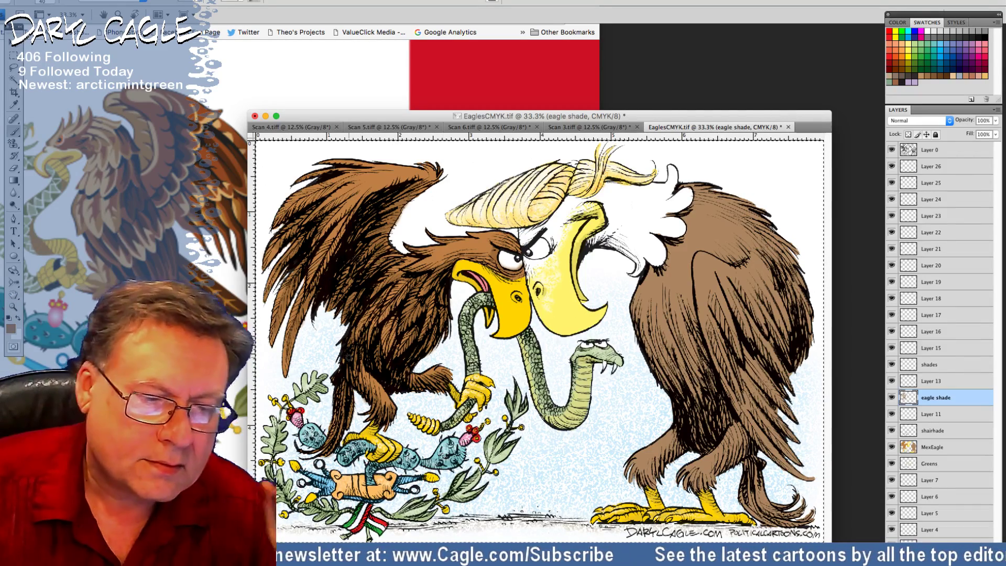
# Step: Darken the foreground brown to H 31, S 64, B 51 and shade the Mexican eagle's legs and tail
pyautogui.click(11, 329)
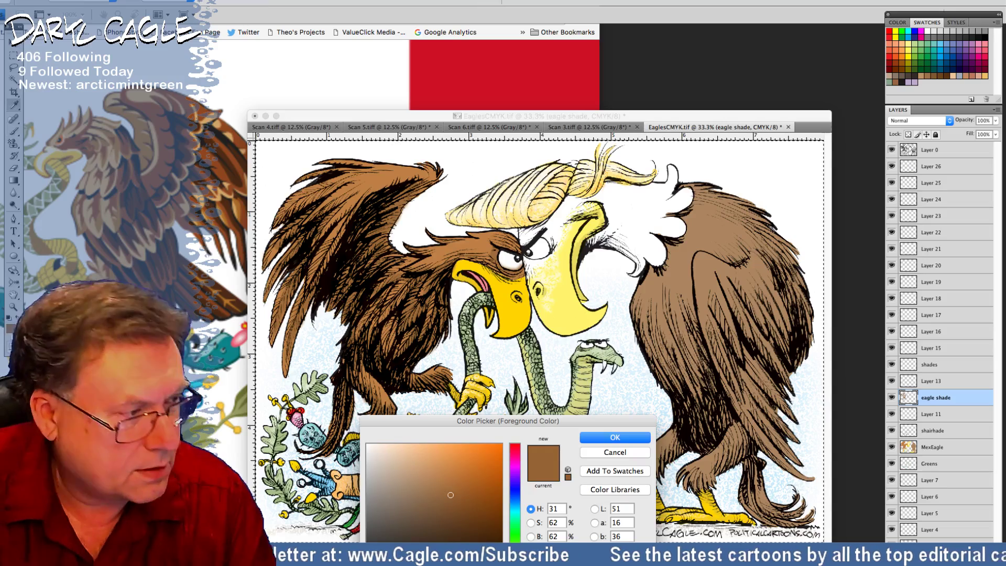
pyautogui.click(454, 508)
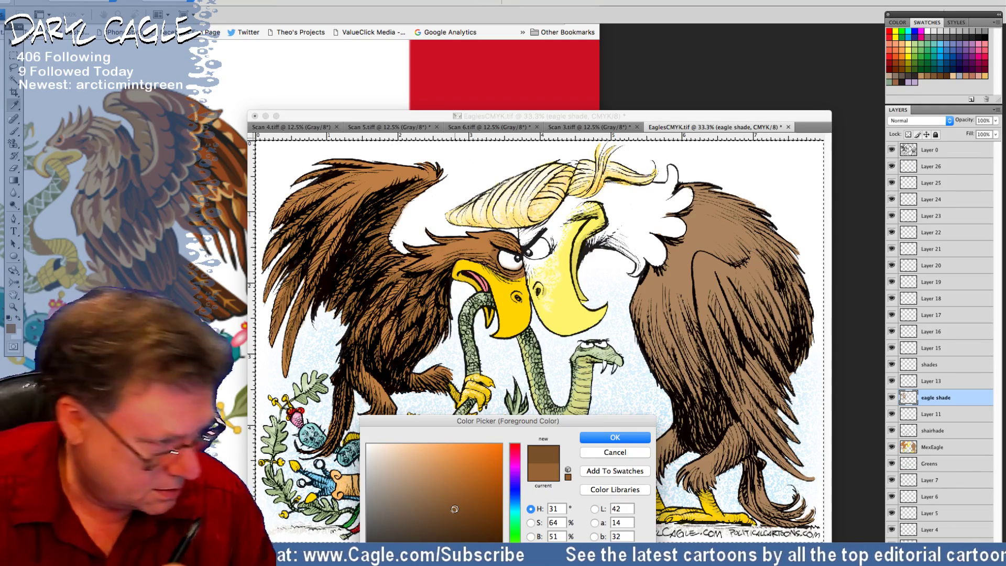
pyautogui.click(606, 441)
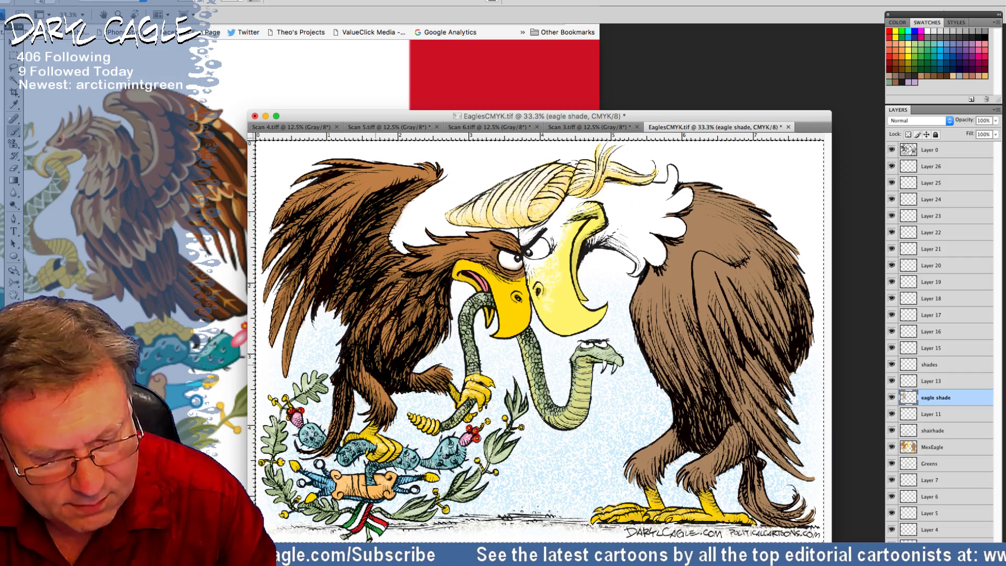
pyautogui.moveTo(412, 386); pyautogui.dragTo(436, 388)
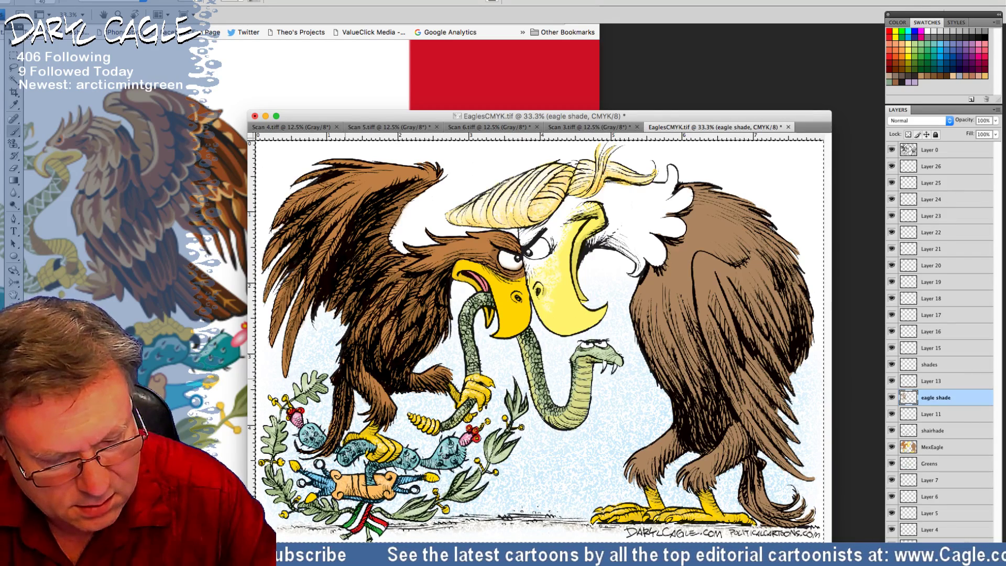
pyautogui.moveTo(350, 401); pyautogui.dragTo(346, 424)
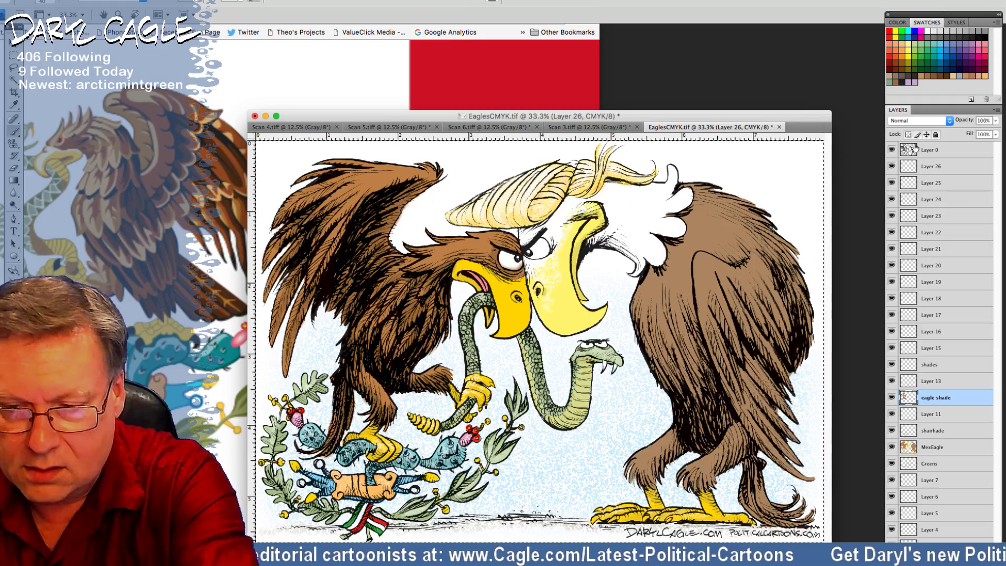
# Step: Switch to Layer 26, reduce the brush size to 23 px and paint over the Mexican eagle's eye
pyautogui.click(926, 167)
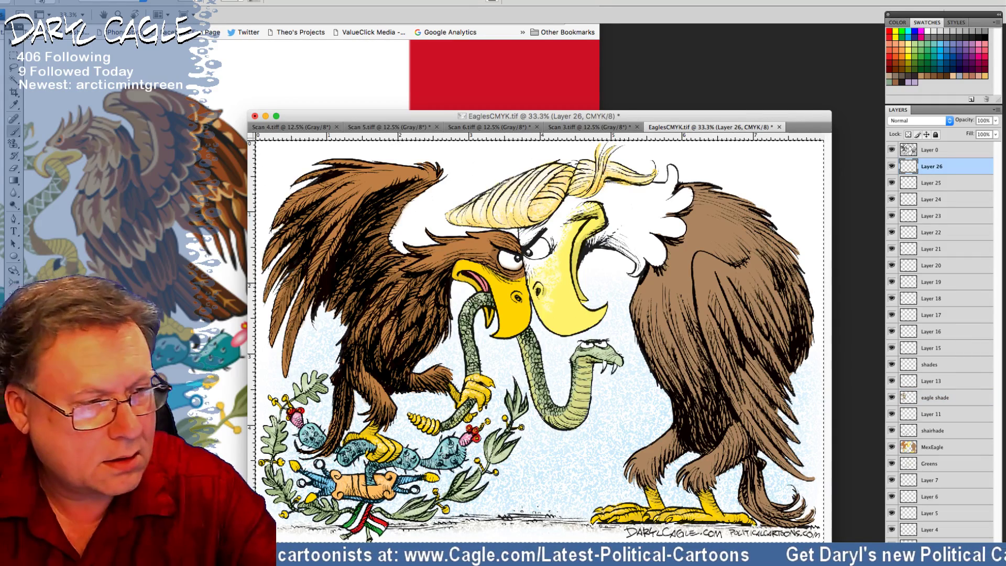
pyautogui.click(52, 2)
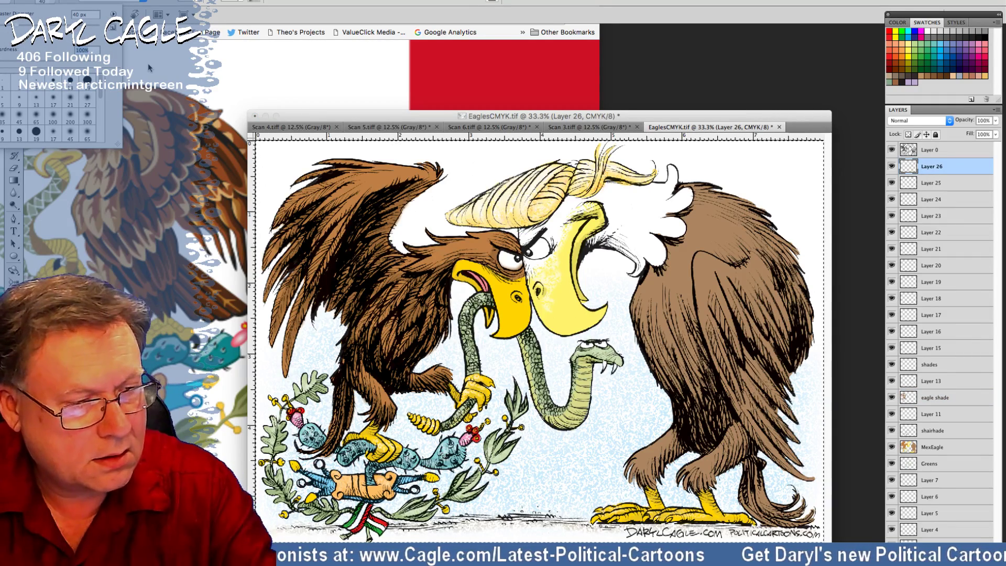
pyautogui.moveTo(16, 27); pyautogui.dragTo(9, 26)
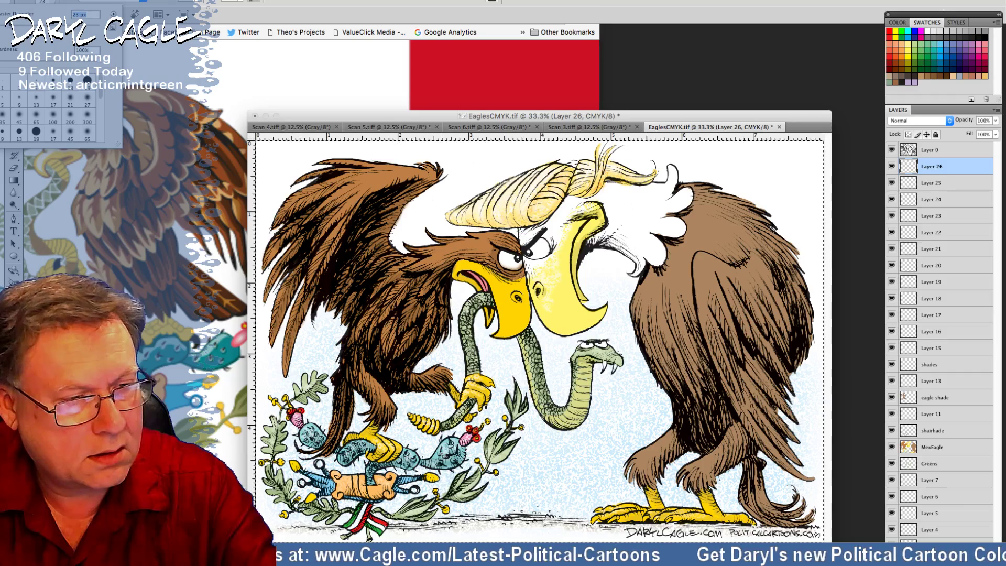
pyautogui.click(198, 2)
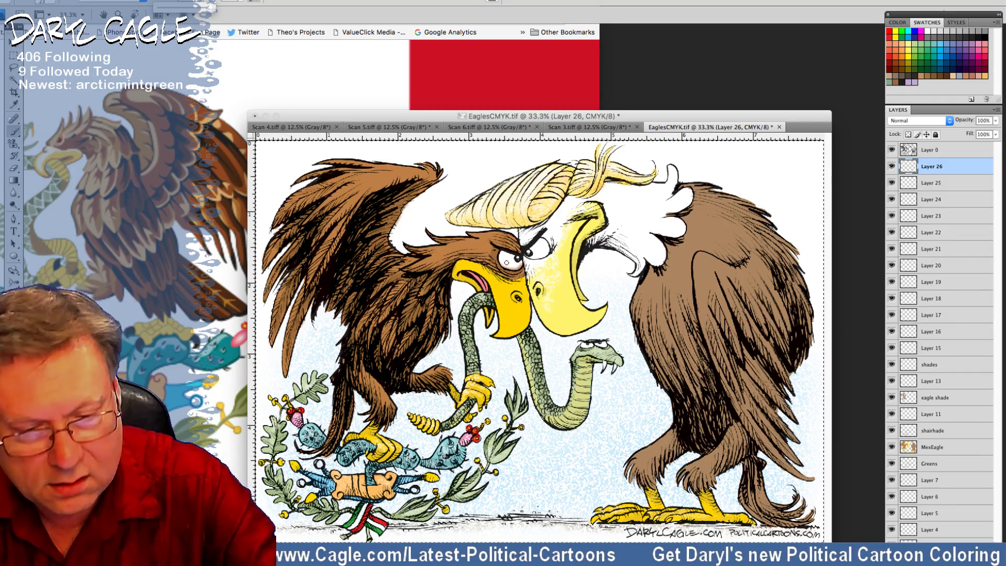
pyautogui.moveTo(501, 259); pyautogui.dragTo(517, 267)
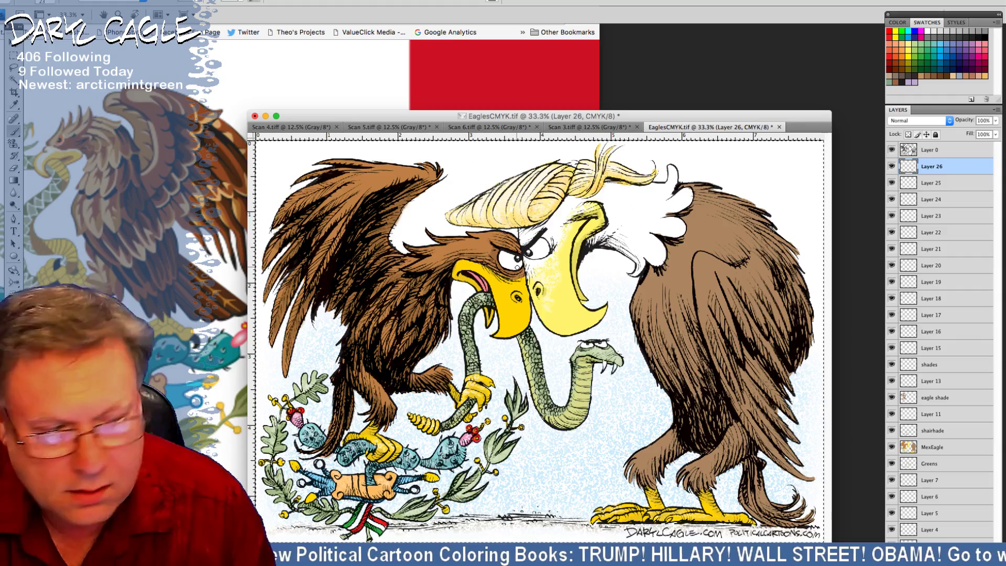
# Step: Switch to the eagle shade layer and darken the foreground brown to H 31, S 46, B 51 for painting
pyautogui.press('i')
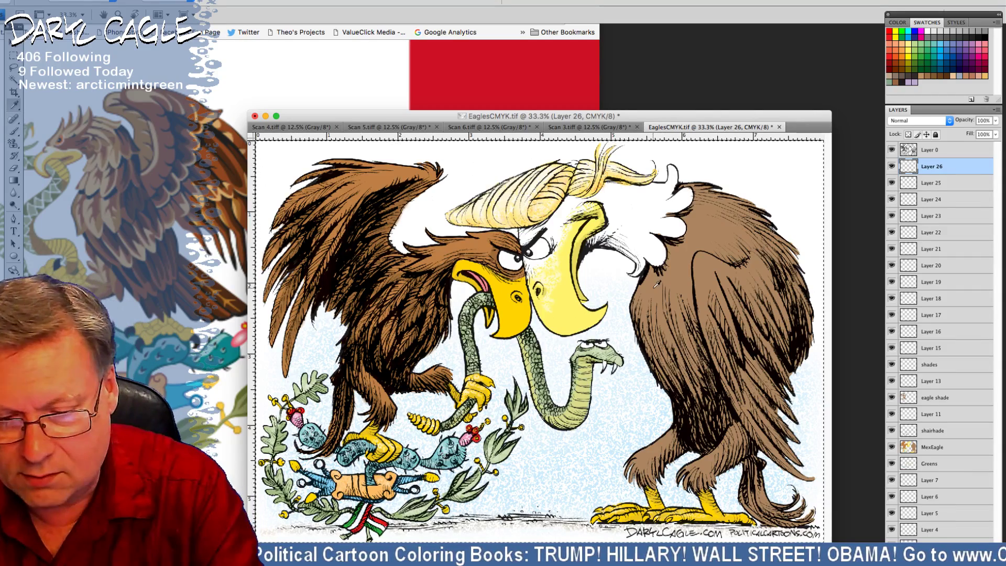
pyautogui.click(928, 399)
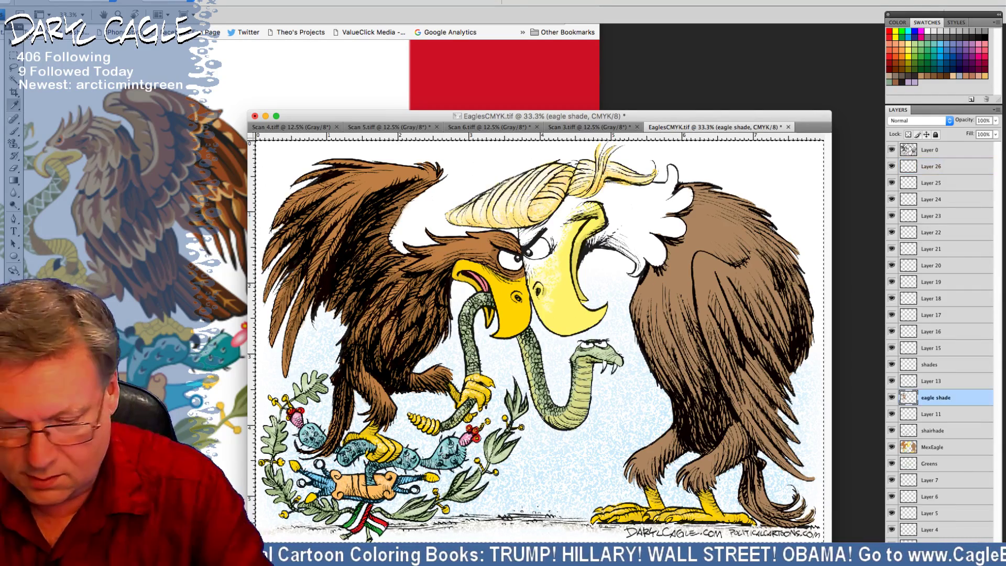
pyautogui.press('b')
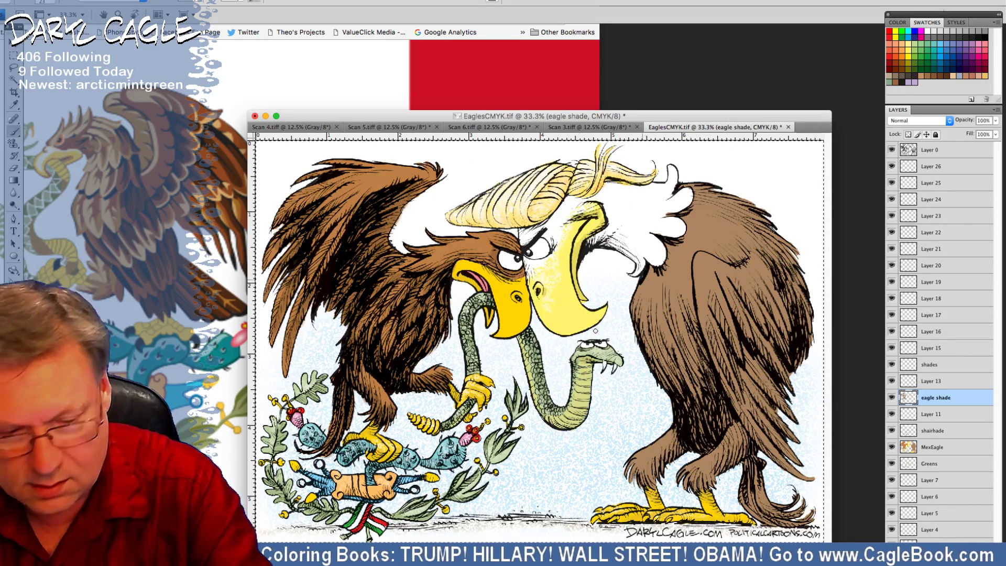
pyautogui.click(11, 326)
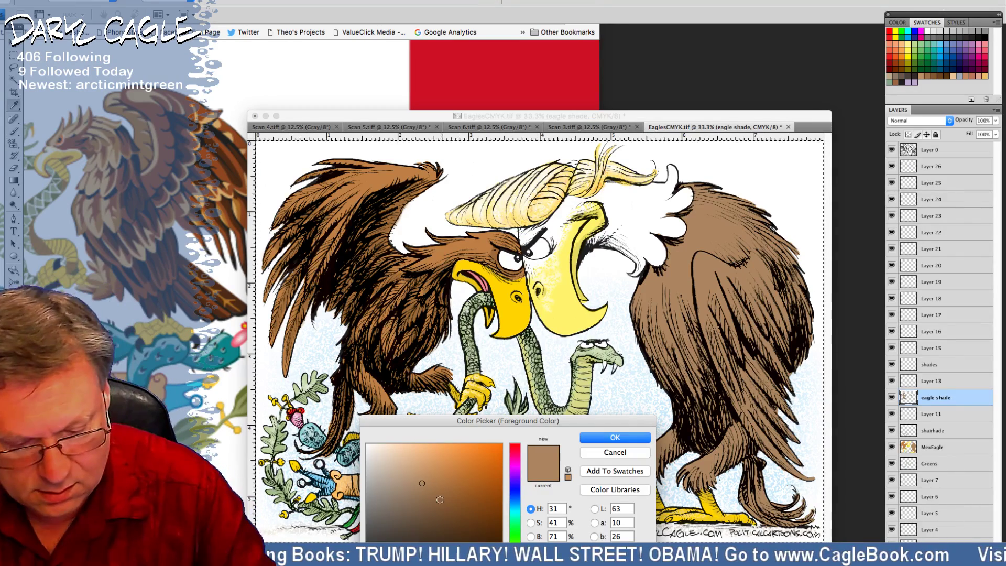
pyautogui.click(428, 509)
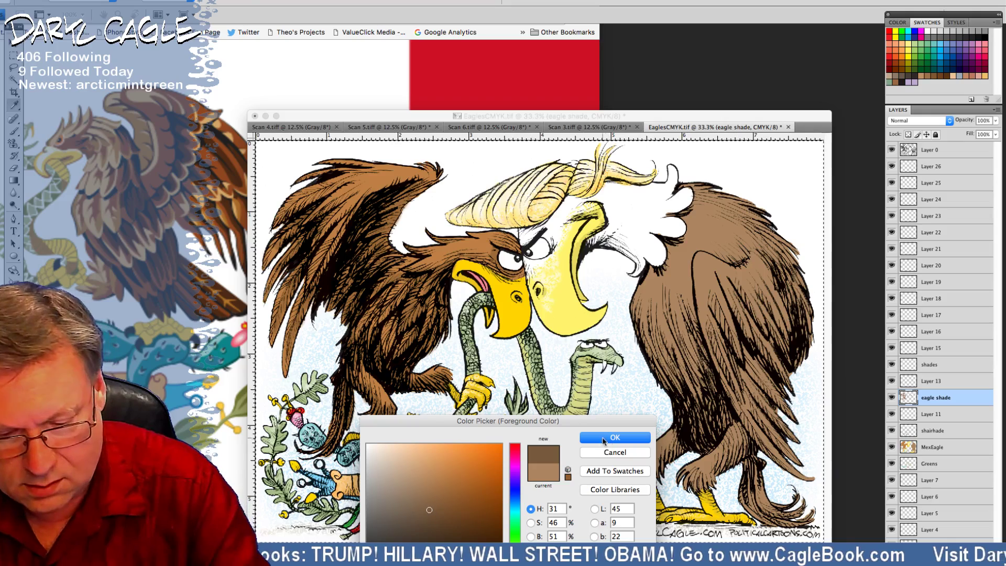
pyautogui.click(602, 438)
# Step: Set the brush size to 47 px and lower the brush opacity
pyautogui.click(51, 2)
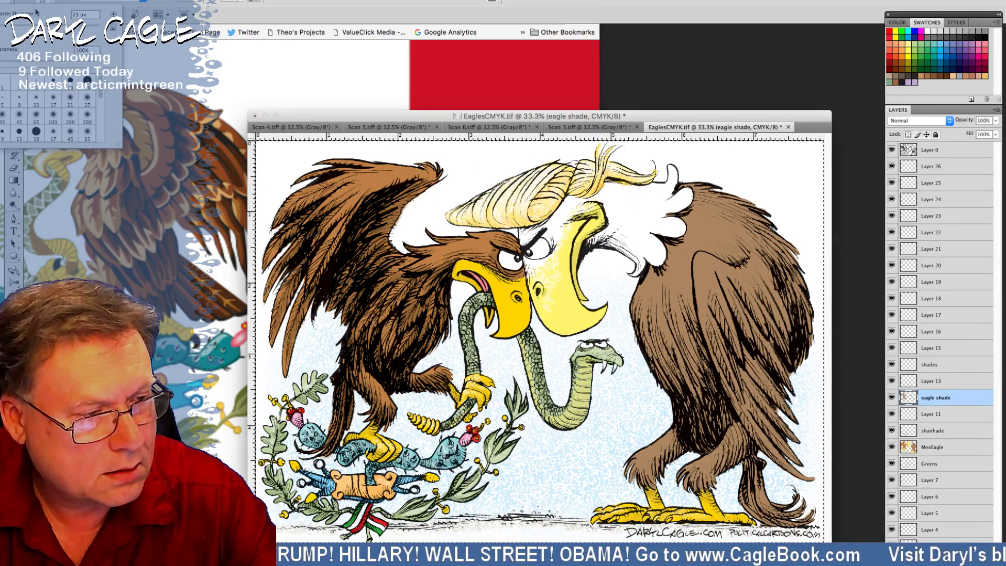
pyautogui.click(1, 63)
pyautogui.click(20, 25)
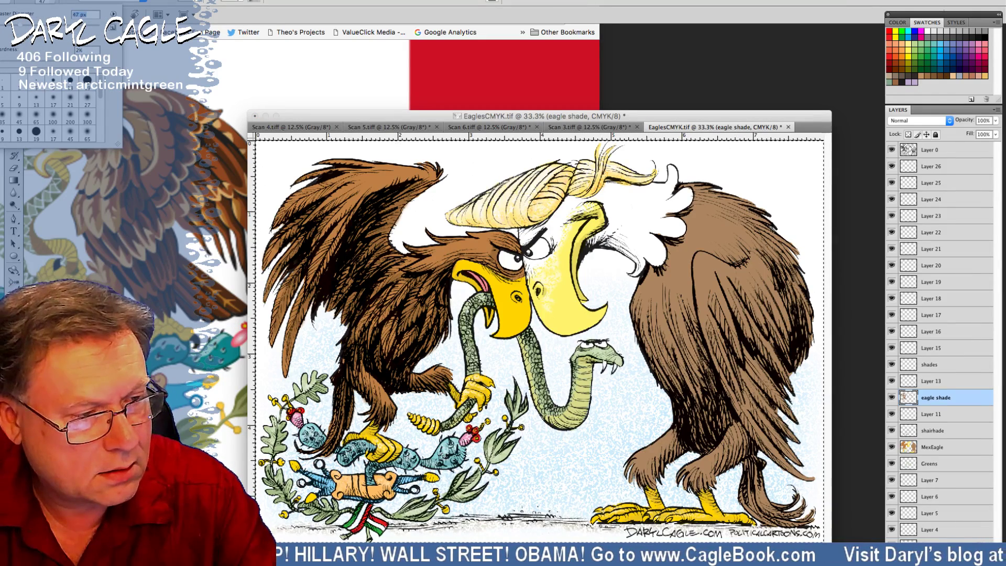
pyautogui.click(196, 2)
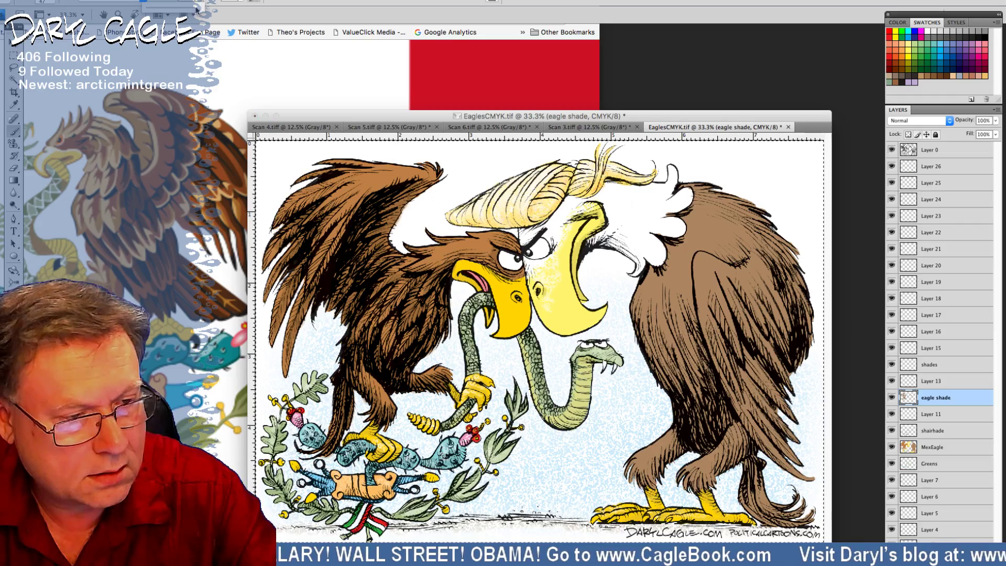
pyautogui.moveTo(197, 7); pyautogui.dragTo(176, 8)
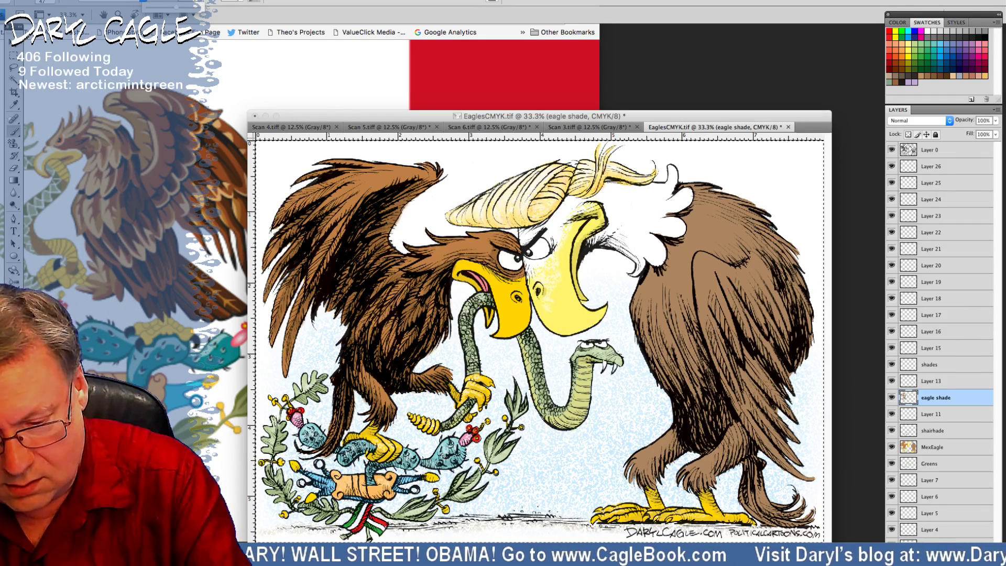
# Step: Paint darker brown shading over the American eagle's chest, legs and tail on the eagle shade layer
pyautogui.moveTo(643, 340)
pyautogui.mouseDown()
pyautogui.moveTo(666, 384)
pyautogui.moveTo(643, 316)
pyautogui.mouseUp()
pyautogui.moveTo(661, 360)
pyautogui.mouseDown()
pyautogui.moveTo(701, 392)
pyautogui.moveTo(704, 378)
pyautogui.moveTo(715, 390)
pyautogui.moveTo(717, 430)
pyautogui.moveTo(698, 439)
pyautogui.moveTo(684, 425)
pyautogui.moveTo(691, 443)
pyautogui.moveTo(637, 476)
pyautogui.moveTo(639, 462)
pyautogui.moveTo(647, 471)
pyautogui.mouseUp()
pyautogui.moveTo(742, 430)
pyautogui.mouseDown()
pyautogui.moveTo(745, 444)
pyautogui.moveTo(713, 471)
pyautogui.moveTo(684, 478)
pyautogui.mouseUp()
pyautogui.moveTo(745, 471)
pyautogui.mouseDown()
pyautogui.moveTo(743, 498)
pyautogui.moveTo(759, 516)
pyautogui.moveTo(750, 503)
pyautogui.mouseUp()
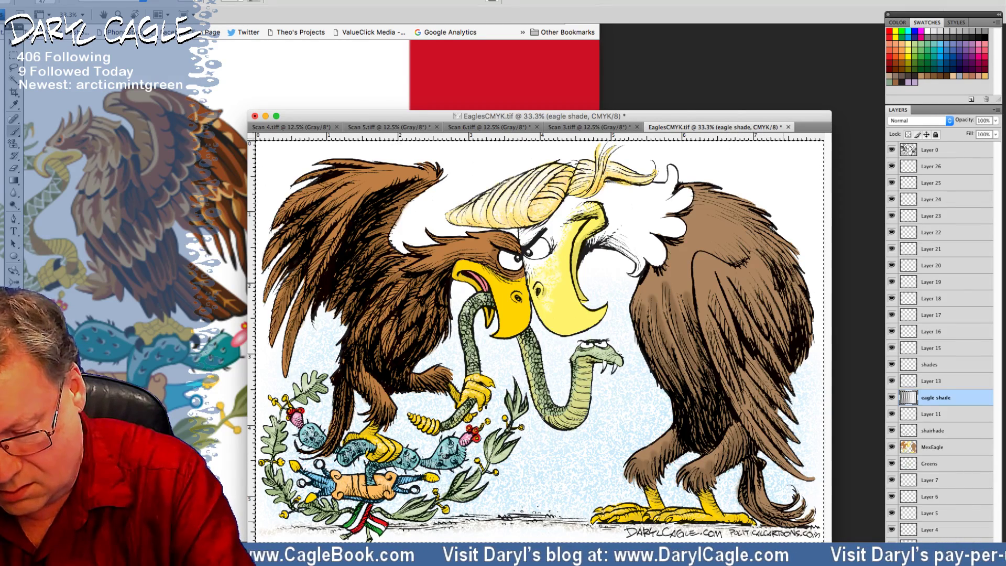
# Step: Paint darker brown shading strokes along the American eagle's wing feathers and the edge of its back
pyautogui.moveTo(720, 309)
pyautogui.mouseDown()
pyautogui.moveTo(749, 404)
pyautogui.moveTo(796, 458)
pyautogui.mouseUp()
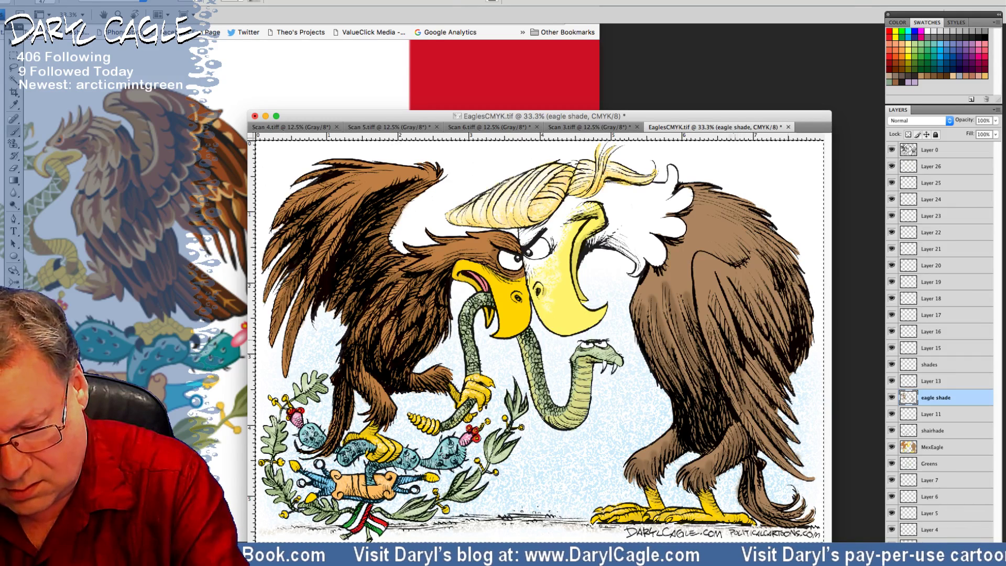
pyautogui.moveTo(730, 346); pyautogui.dragTo(777, 421)
pyautogui.moveTo(746, 362); pyautogui.dragTo(766, 400)
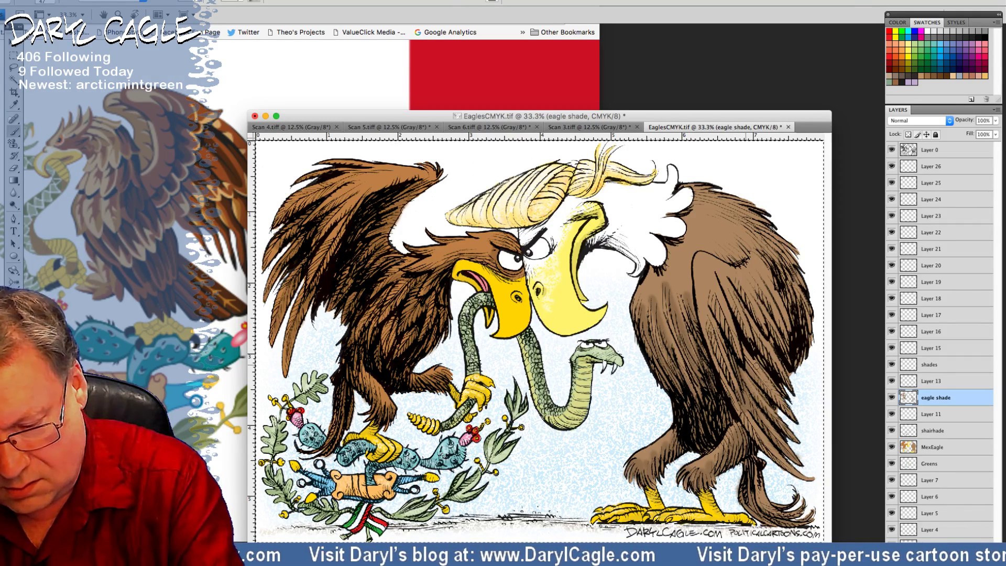
pyautogui.moveTo(740, 328); pyautogui.dragTo(746, 343)
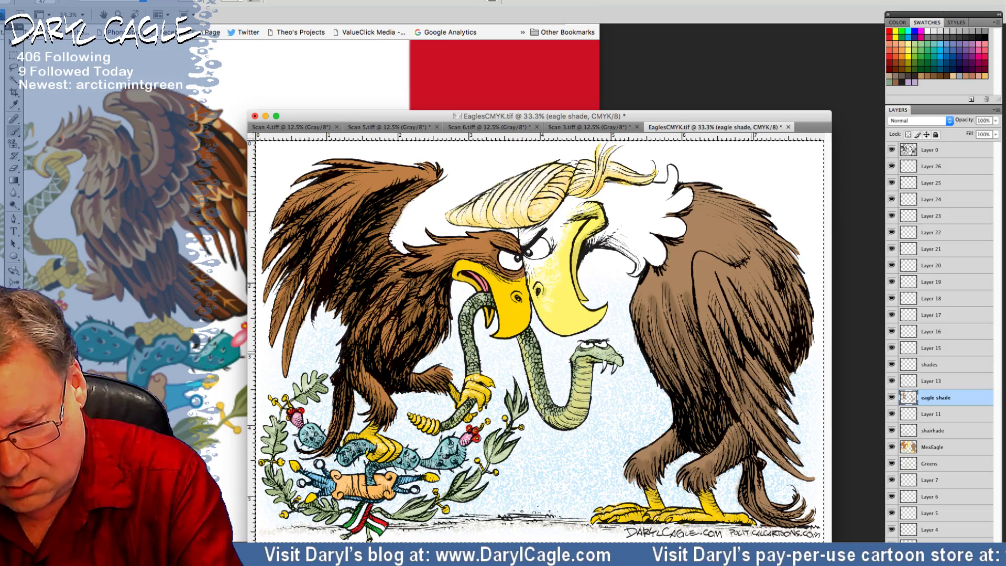
pyautogui.moveTo(721, 283); pyautogui.dragTo(777, 369)
pyautogui.moveTo(713, 325); pyautogui.dragTo(736, 391)
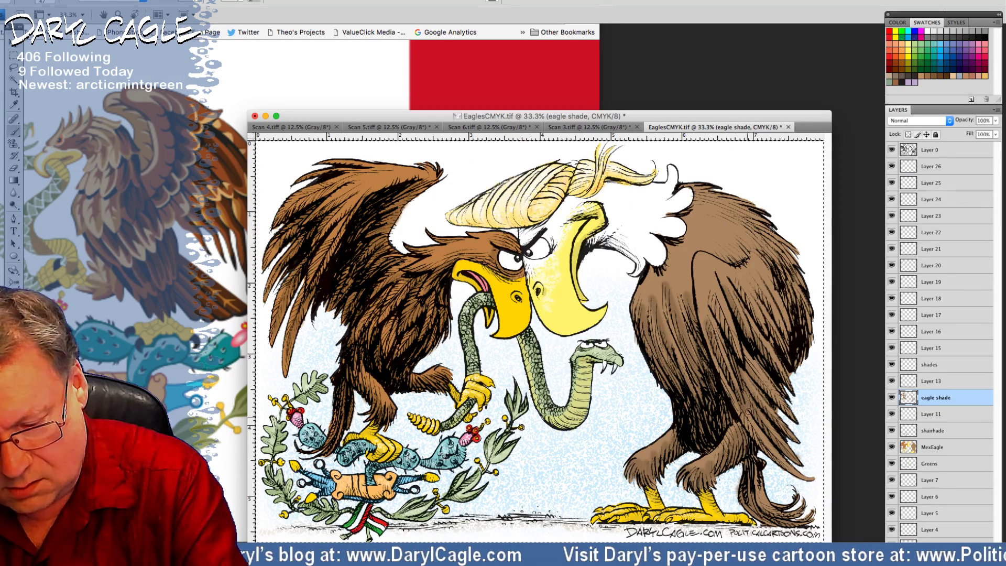
pyautogui.moveTo(764, 321); pyautogui.dragTo(774, 345)
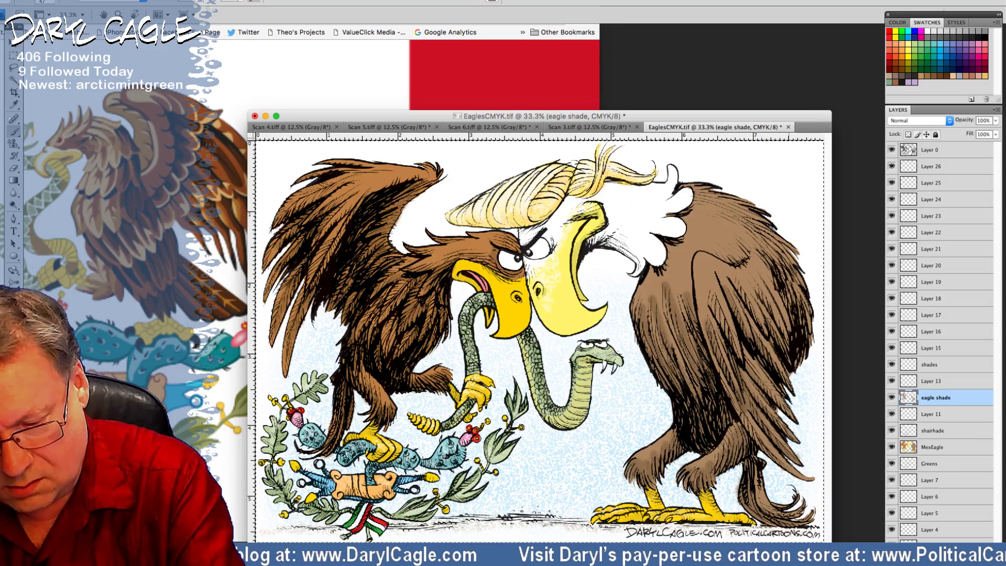
pyautogui.moveTo(756, 291); pyautogui.dragTo(774, 318)
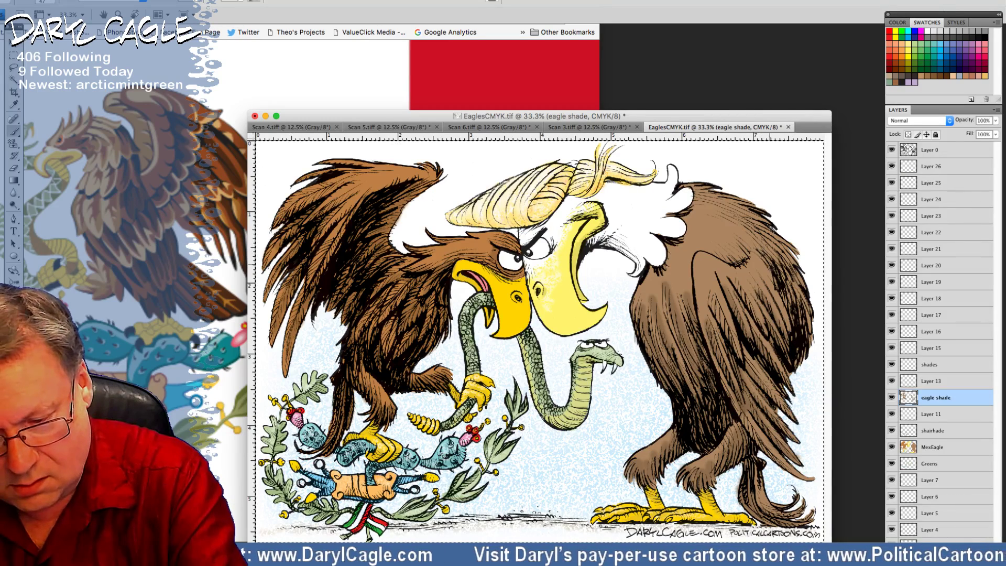
pyautogui.moveTo(770, 283); pyautogui.dragTo(774, 228)
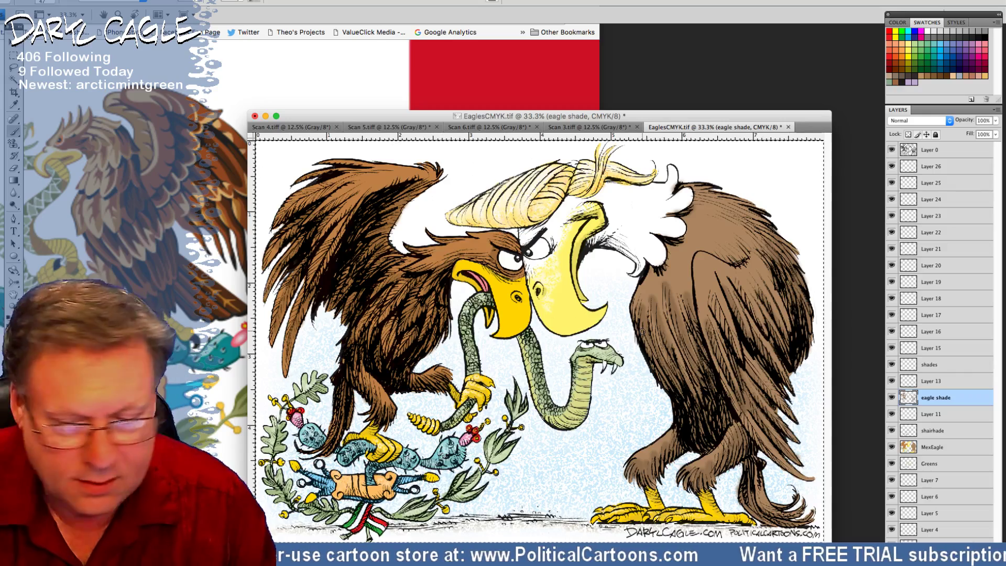
pyautogui.click(928, 383)
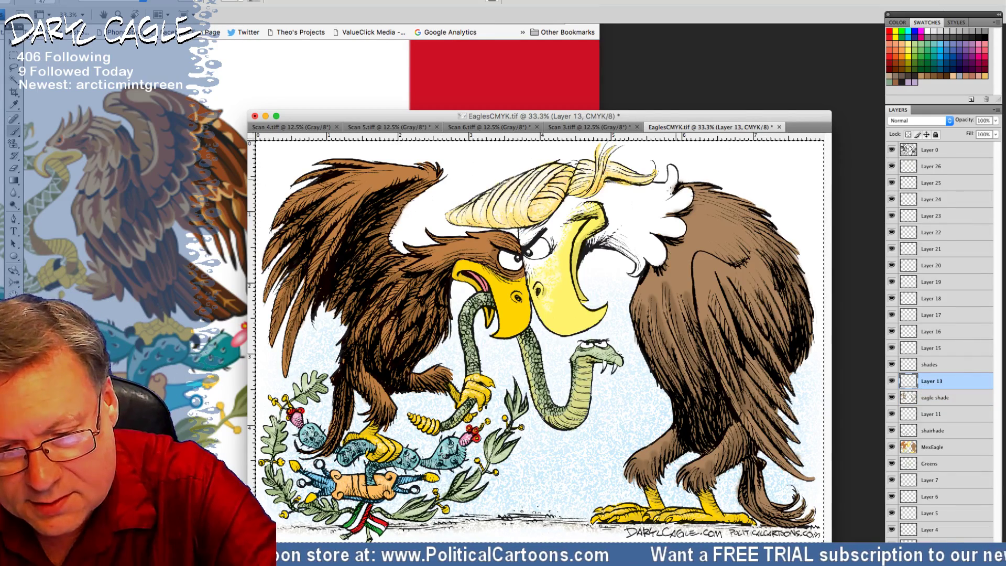
pyautogui.click(927, 399)
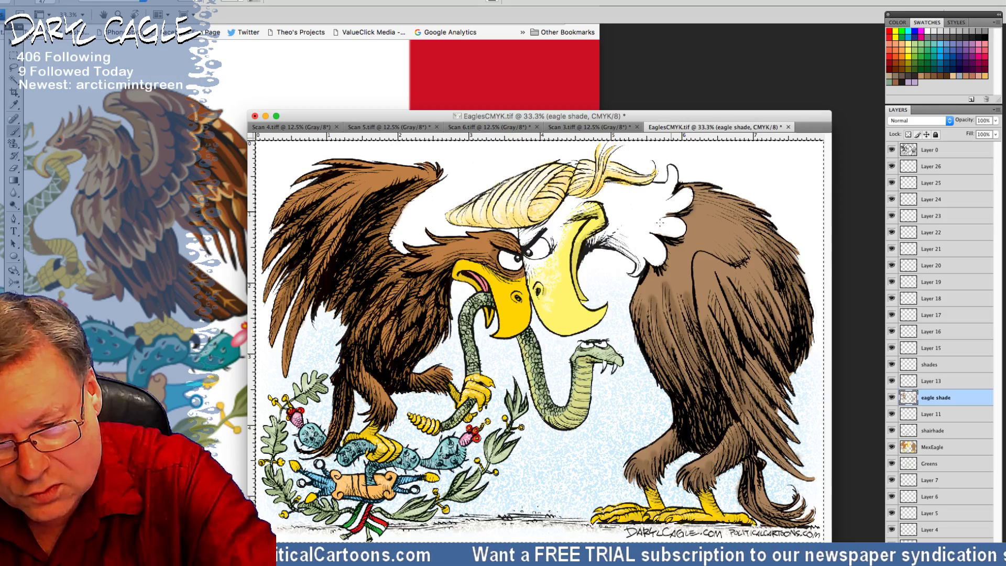
pyautogui.click(923, 448)
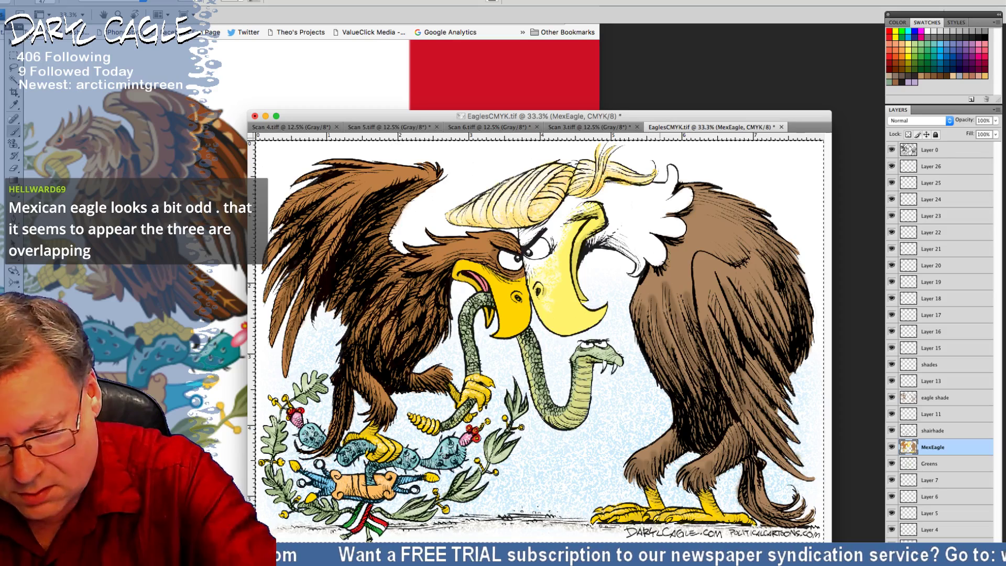
pyautogui.hotkey('alt', ']')
pyautogui.hotkey('alt', ']')
pyautogui.hotkey('alt', ']')
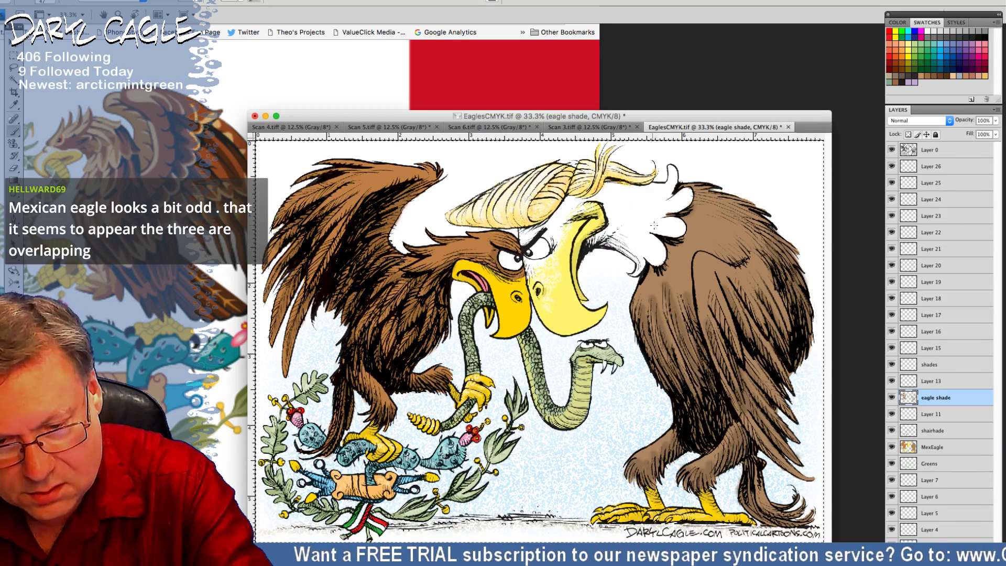
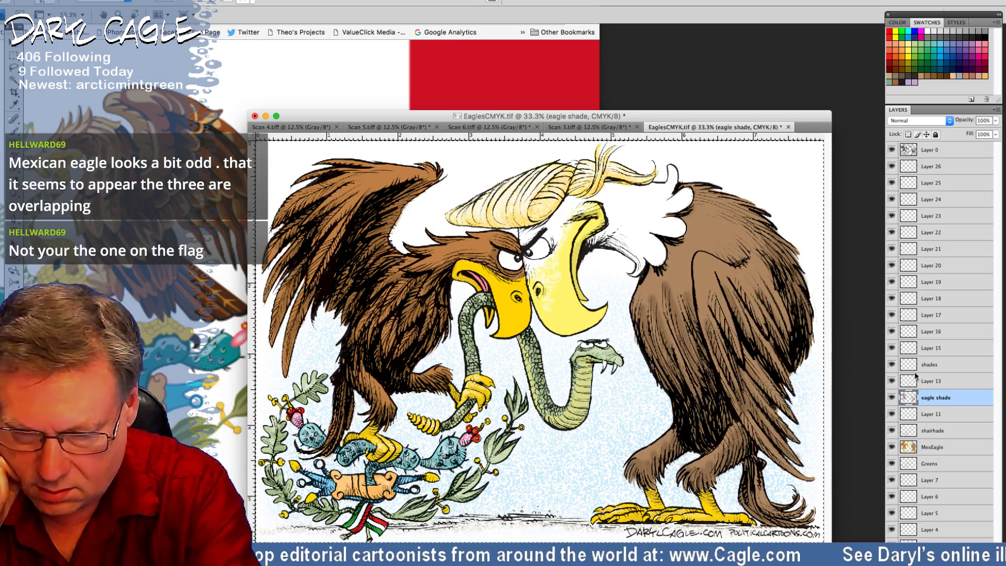
# Step: Switch to Layer 15, adjust the tool's opacity and add speckled texture over the Mexican eagle's head and wing
pyautogui.click(923, 383)
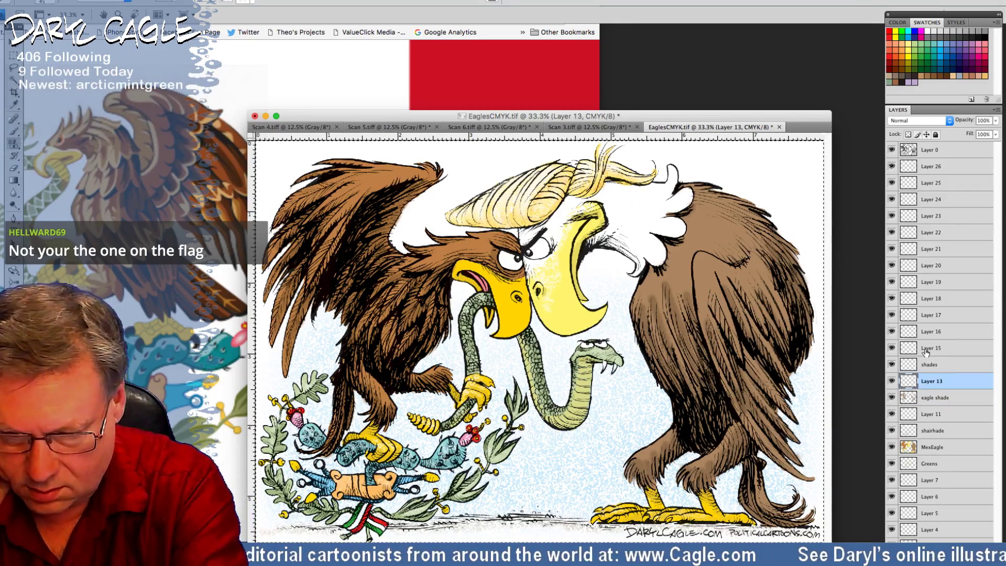
pyautogui.click(925, 350)
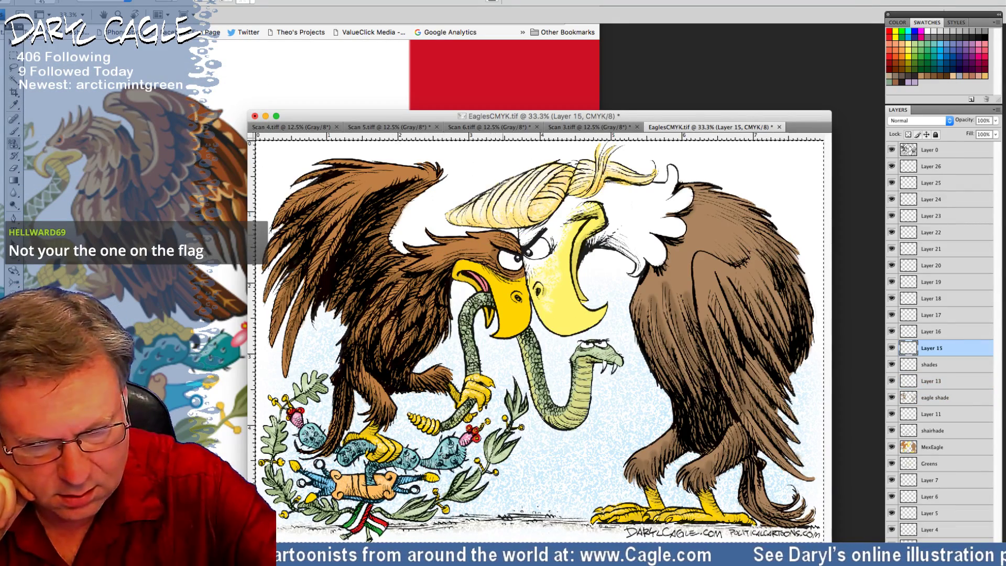
pyautogui.moveTo(502, 236)
pyautogui.mouseDown()
pyautogui.moveTo(471, 239)
pyautogui.moveTo(491, 242)
pyautogui.mouseUp()
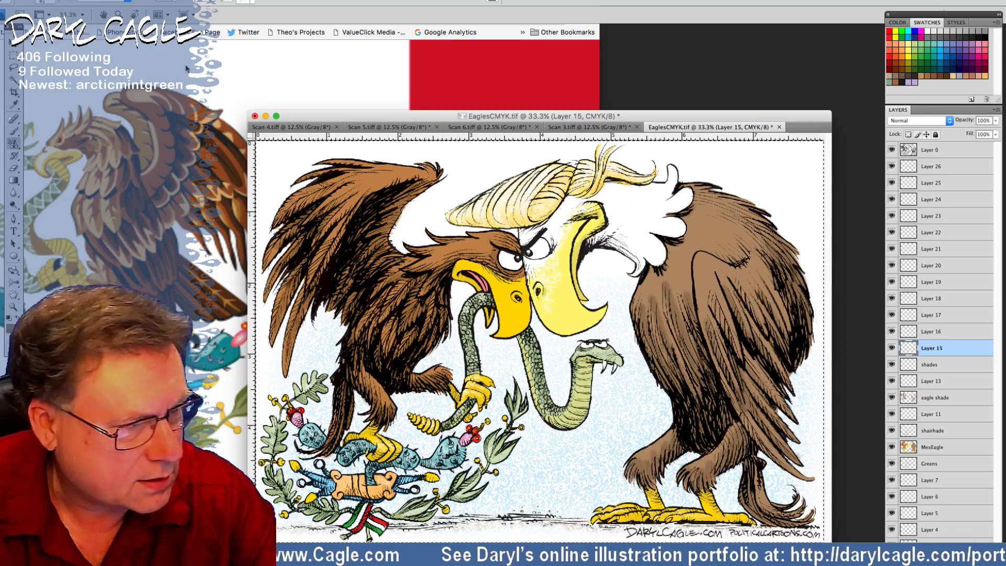
pyautogui.click(175, 2)
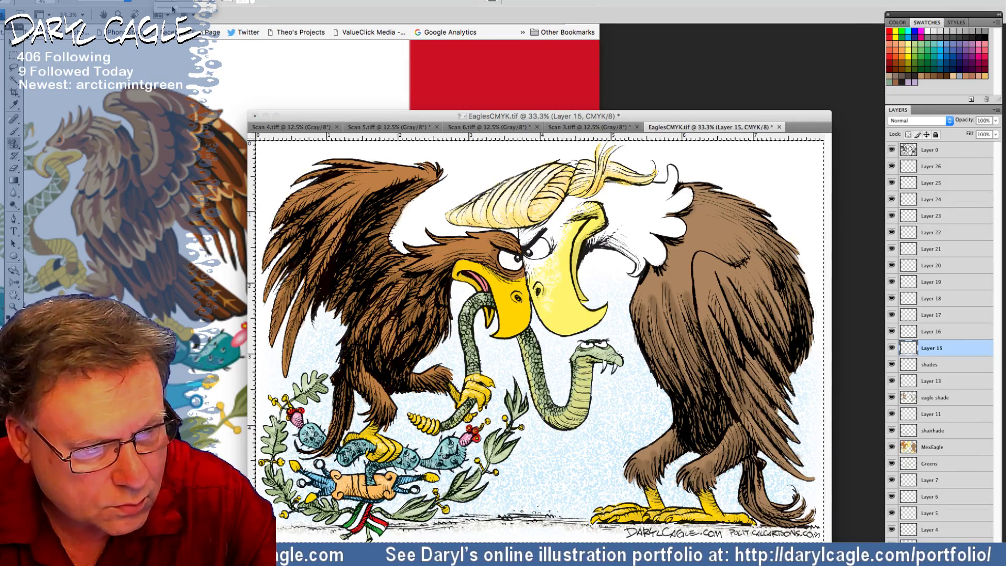
pyautogui.click(427, 171)
pyautogui.moveTo(388, 175)
pyautogui.mouseDown()
pyautogui.moveTo(351, 183)
pyautogui.moveTo(329, 213)
pyautogui.mouseUp()
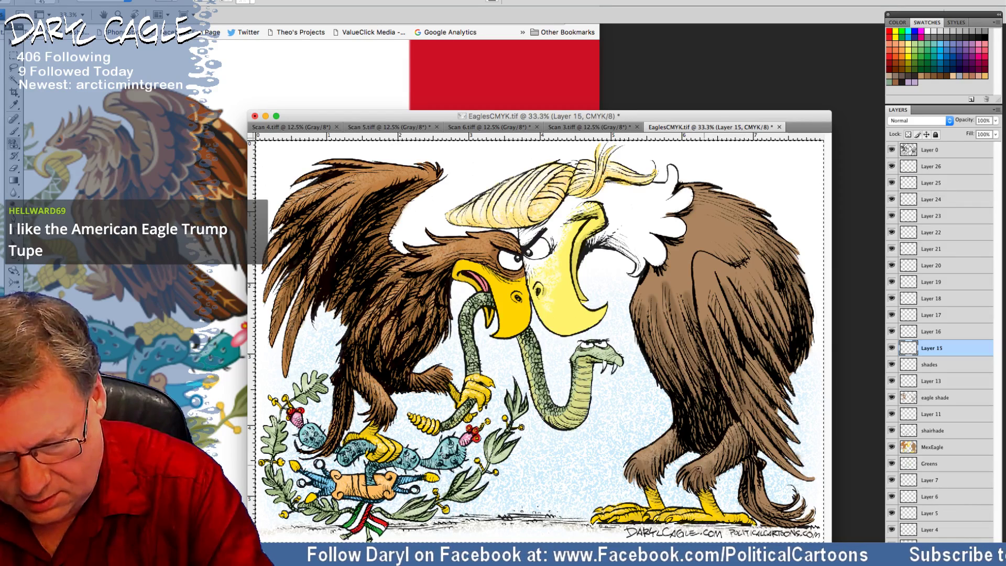
# Step: Add speckled texture over the American eagle's legs, chest and wing on Layer 15
pyautogui.moveTo(695, 469); pyautogui.dragTo(743, 437)
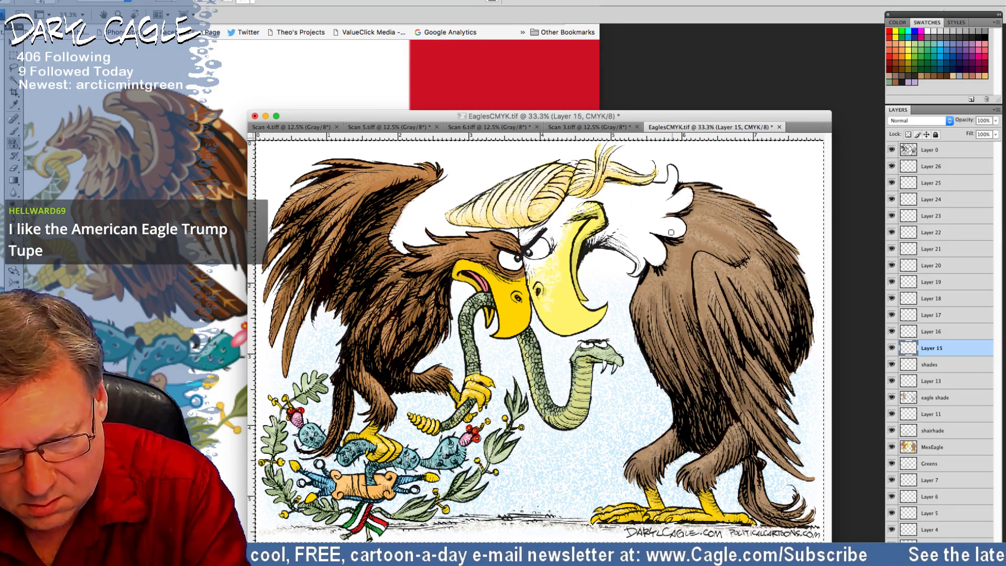
pyautogui.moveTo(646, 283); pyautogui.dragTo(660, 379)
pyautogui.moveTo(704, 281)
pyautogui.mouseDown()
pyautogui.moveTo(723, 271)
pyautogui.moveTo(800, 341)
pyautogui.mouseUp()
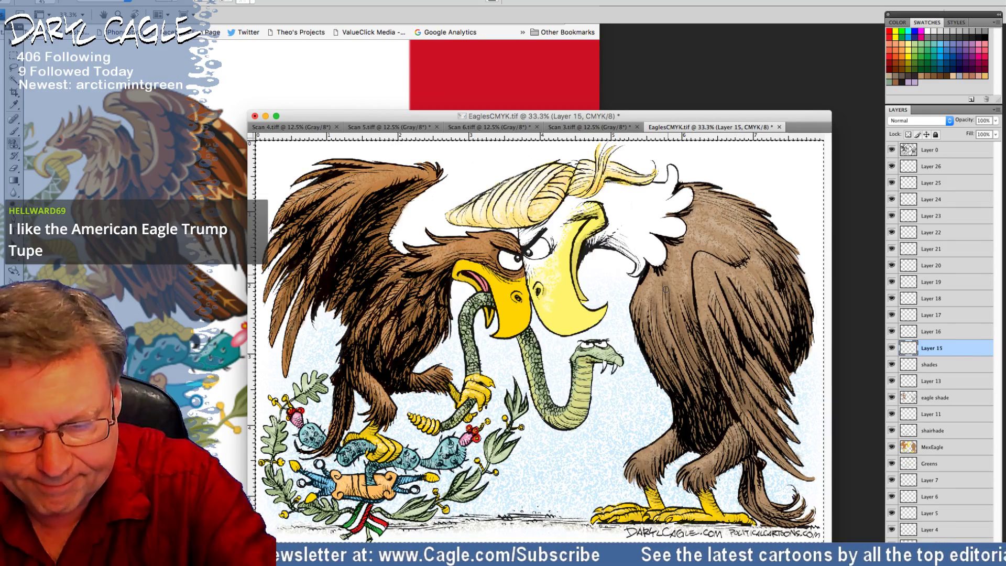
# Step: Choose a different texture pattern and stamp it over the American eagle's shoulder and chest
pyautogui.click(251, 2)
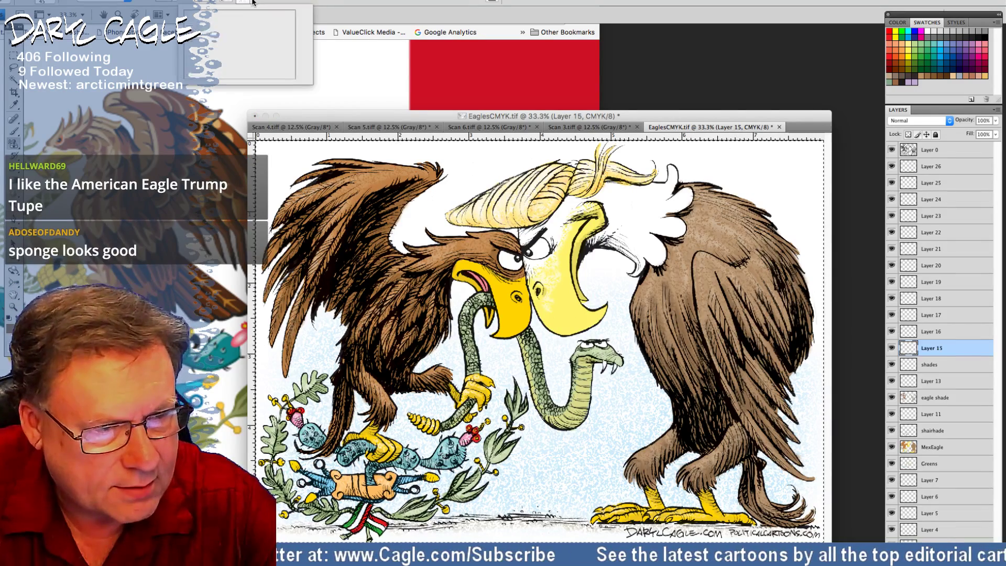
pyautogui.doubleClick(263, 70)
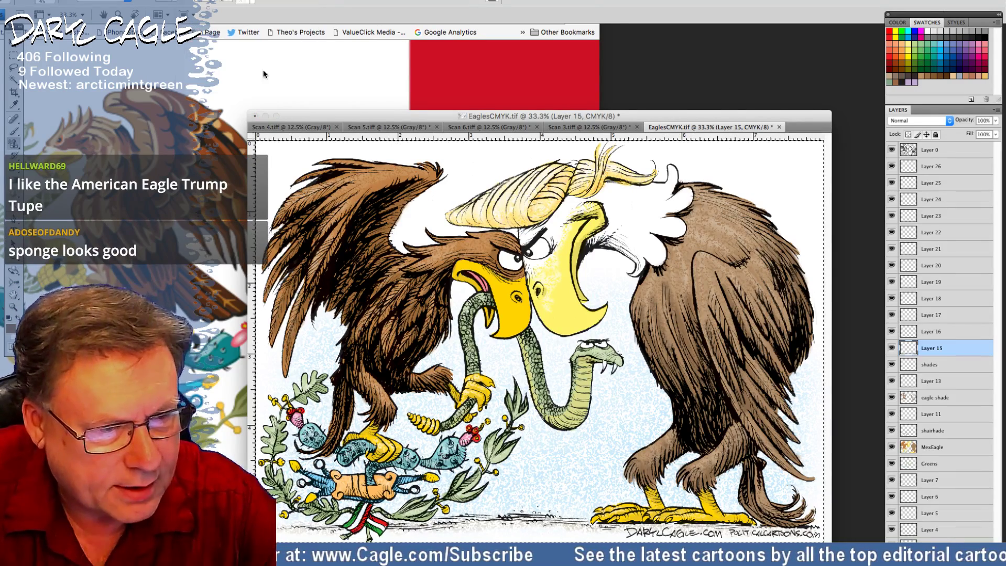
pyautogui.click(689, 276)
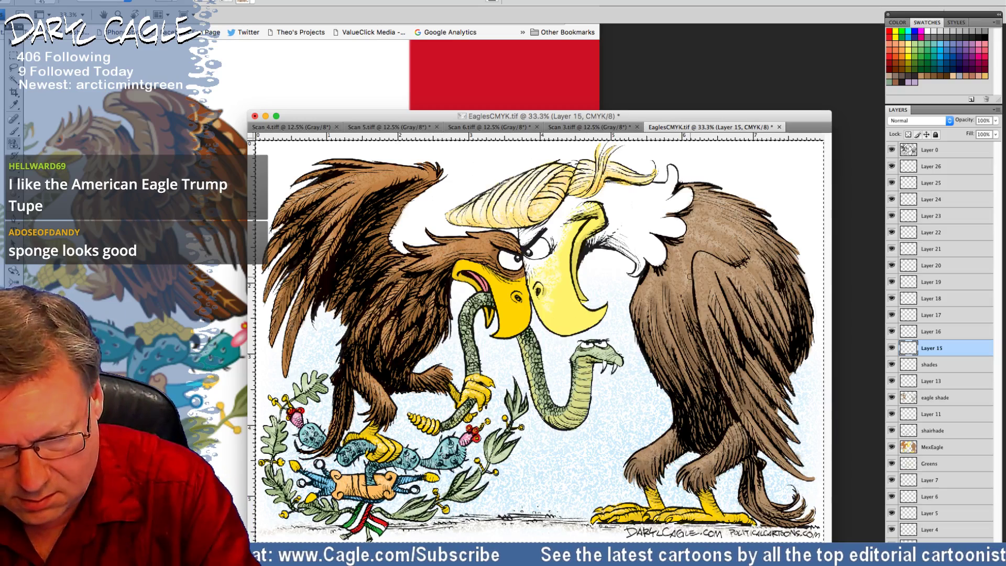
pyautogui.click(673, 339)
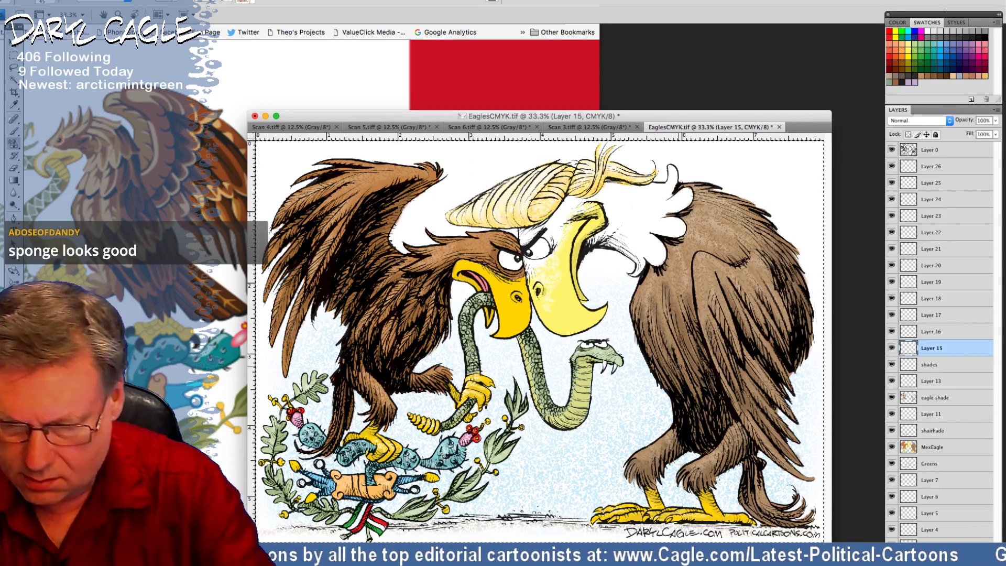
# Step: Check the shairhade layer by hiding and showing it, and make it the active layer
pyautogui.click(925, 451)
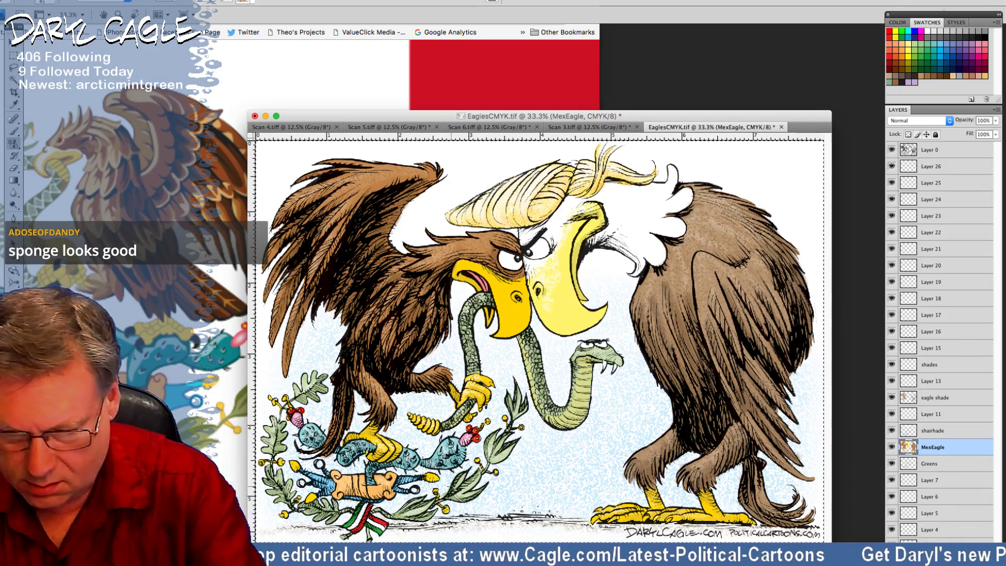
pyautogui.click(929, 464)
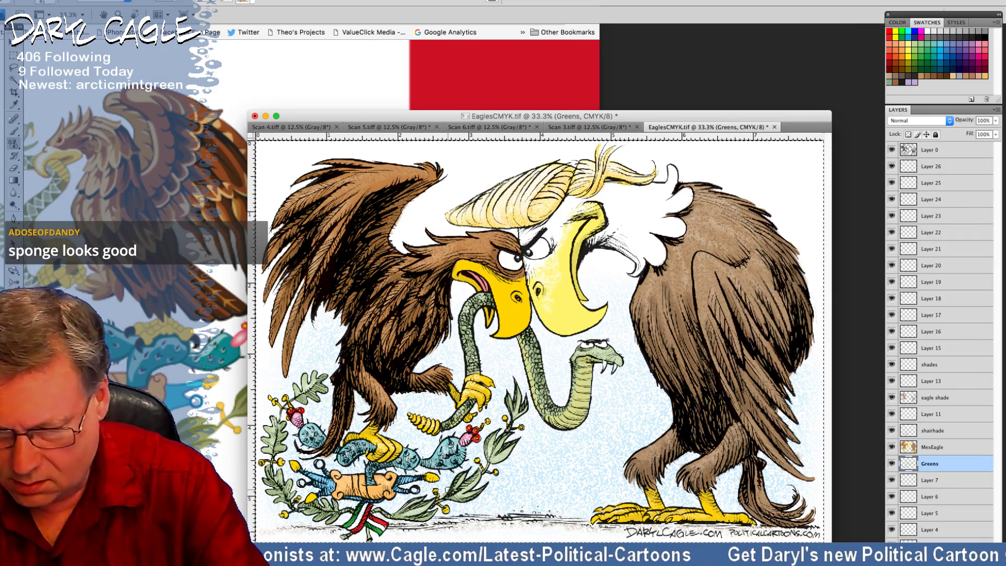
pyautogui.click(891, 431)
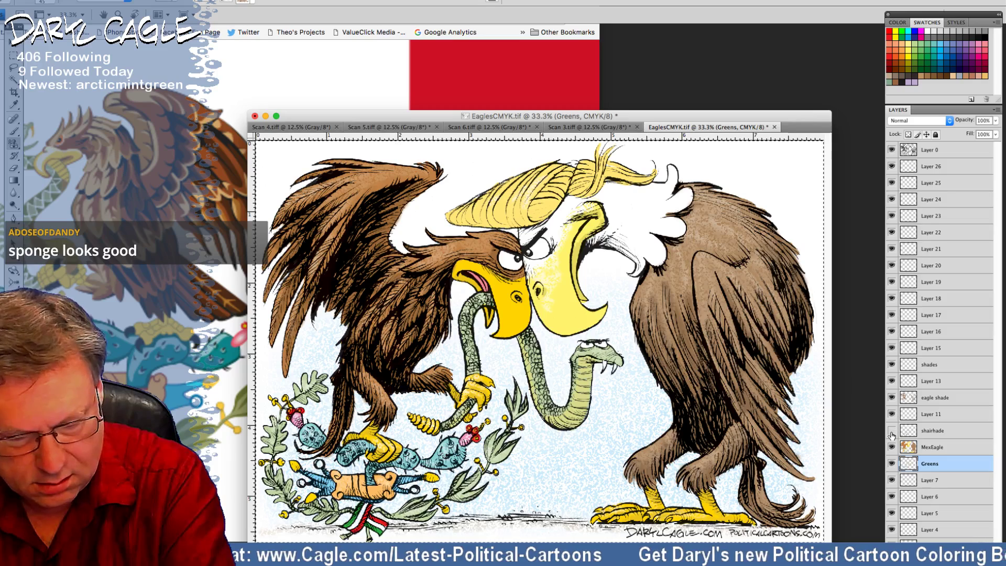
pyautogui.click(892, 431)
pyautogui.click(927, 437)
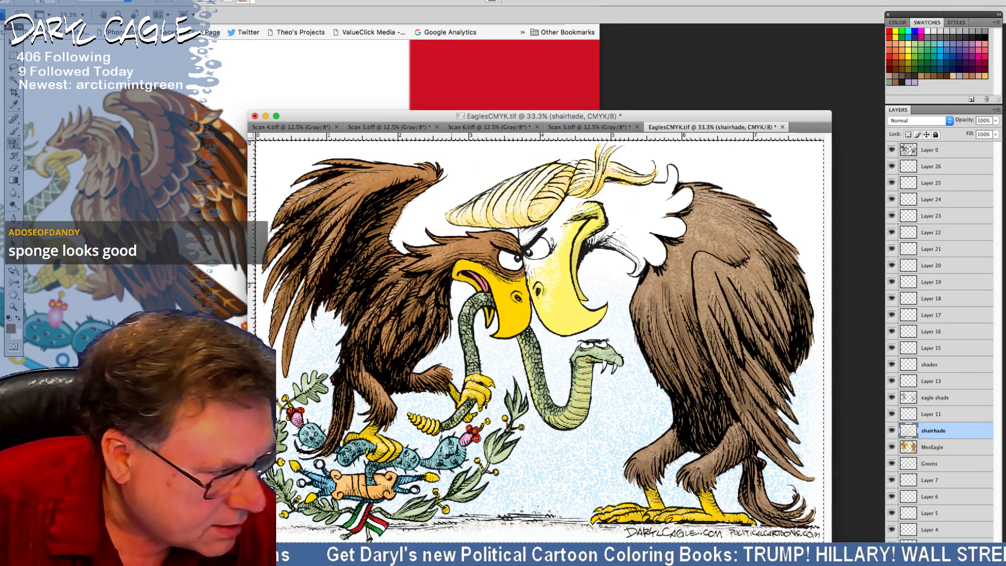
# Step: Choose a different texture pattern and stamp it over the Mexican eagle's yellow beak on the shades layer
pyautogui.click(253, 2)
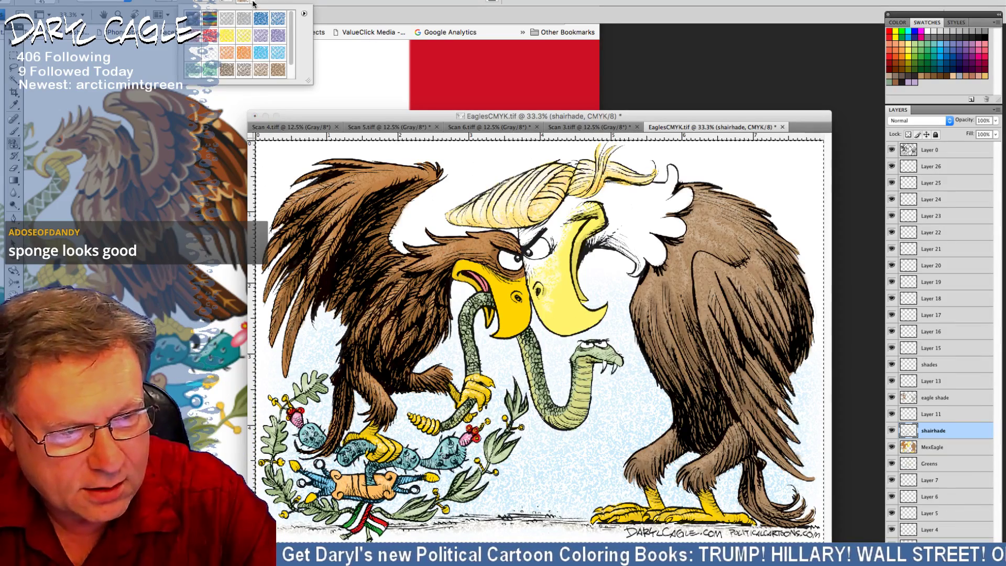
pyautogui.click(210, 55)
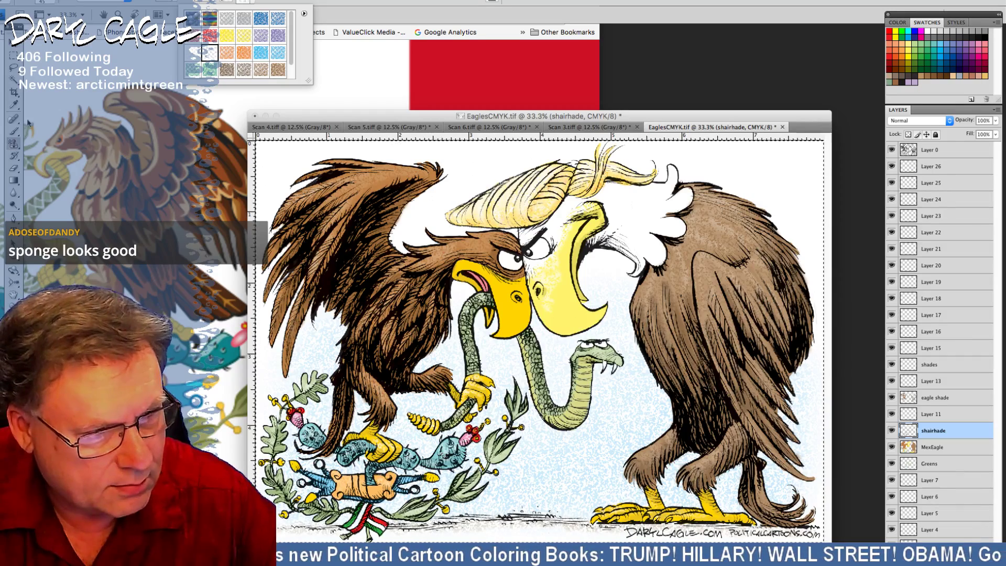
pyautogui.click(505, 283)
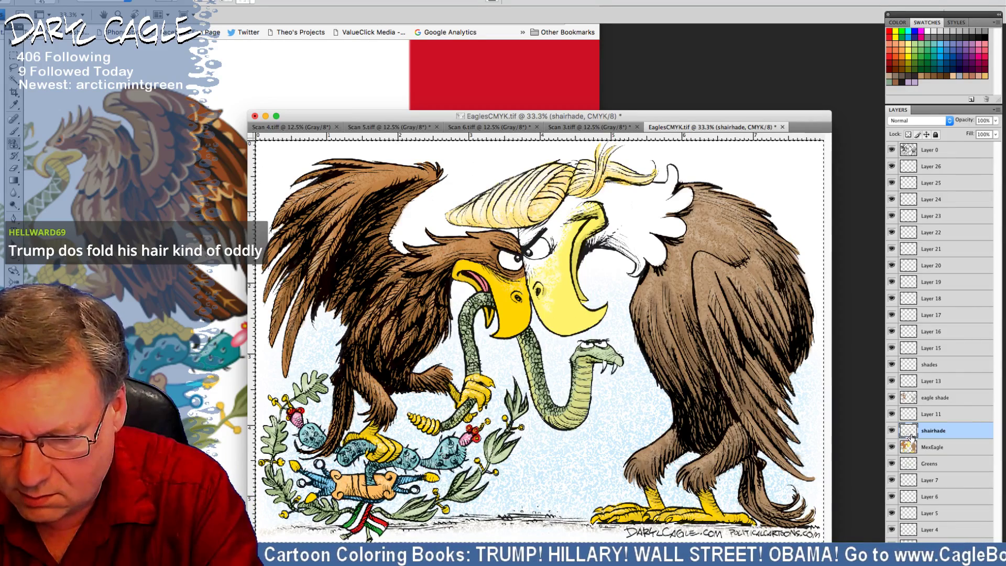
pyautogui.click(925, 368)
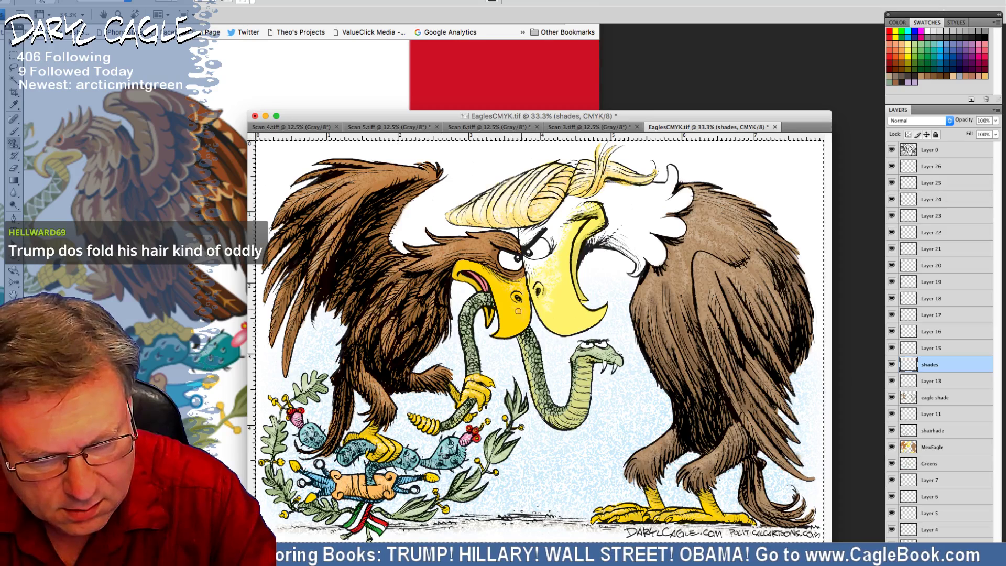
pyautogui.moveTo(522, 320); pyautogui.dragTo(523, 304)
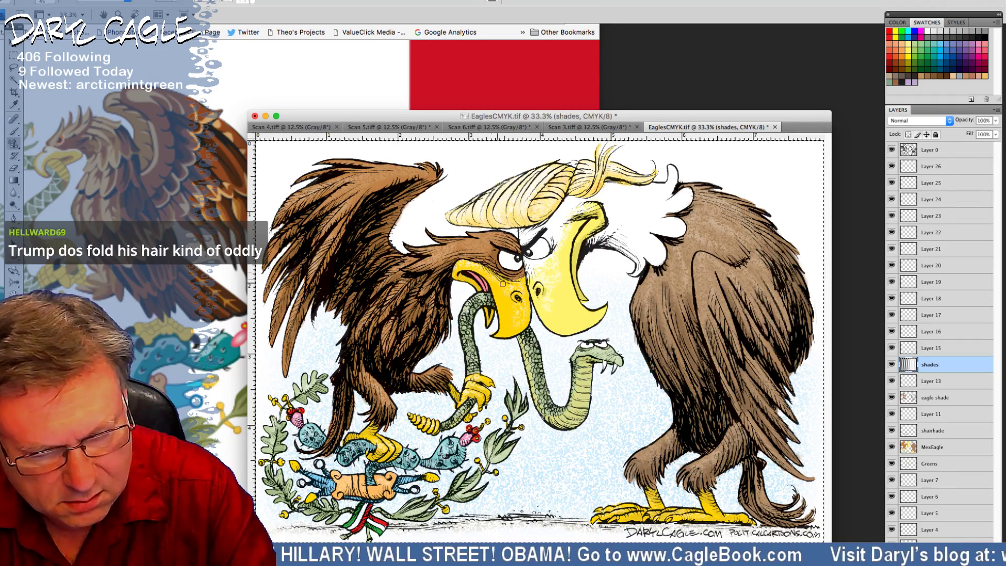
pyautogui.hotkey('ctrl', 'z')
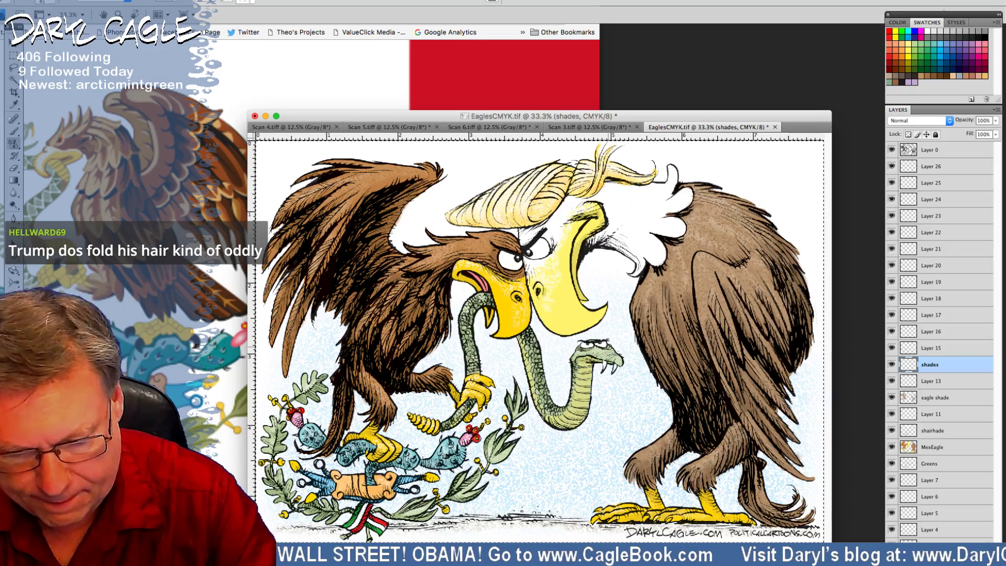
# Step: Try stamping the texture over the snake's head and body on the shades layer
pyautogui.moveTo(609, 347); pyautogui.dragTo(589, 348)
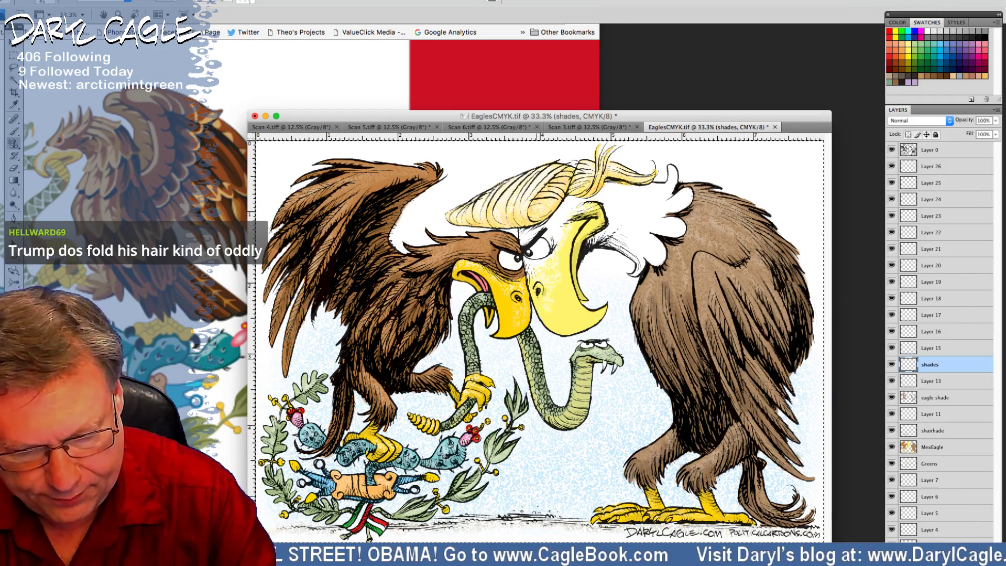
pyautogui.moveTo(530, 368); pyautogui.dragTo(537, 374)
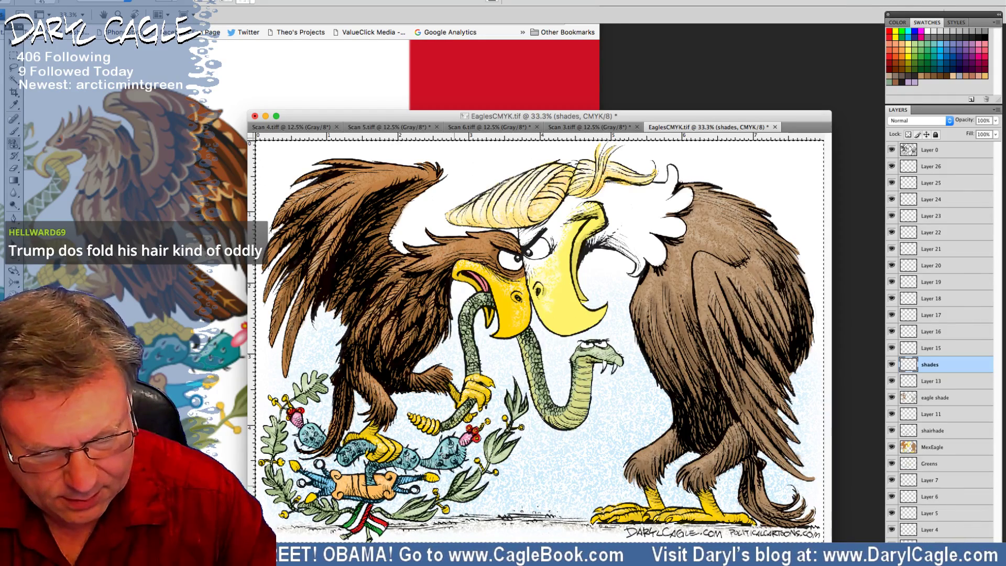
pyautogui.hotkey('ctrl', 'z')
pyautogui.hotkey('ctrl', 'z')
pyautogui.hotkey('ctrl', 'z')
pyautogui.hotkey('ctrl', 'z')
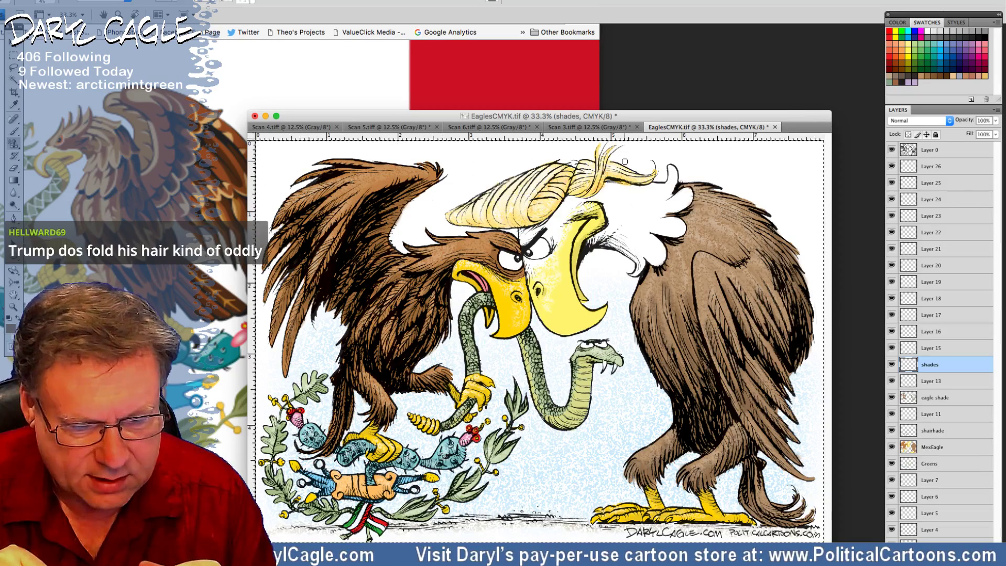
# Step: Sample a color, adjust the brush and paint softly over the American eagle's speckled shoulder, back and chest on Layer 20
pyautogui.click(925, 403)
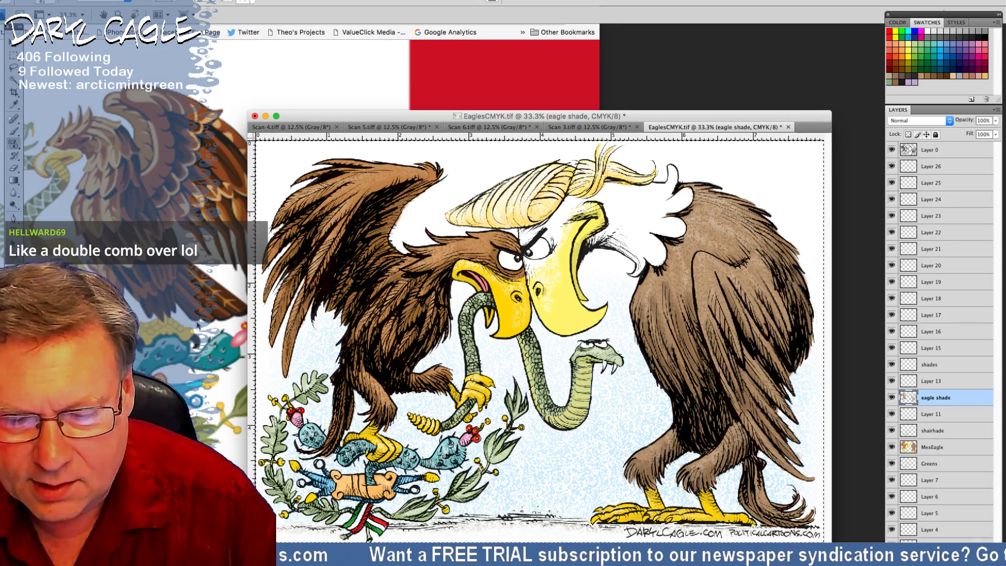
pyautogui.click(14, 105)
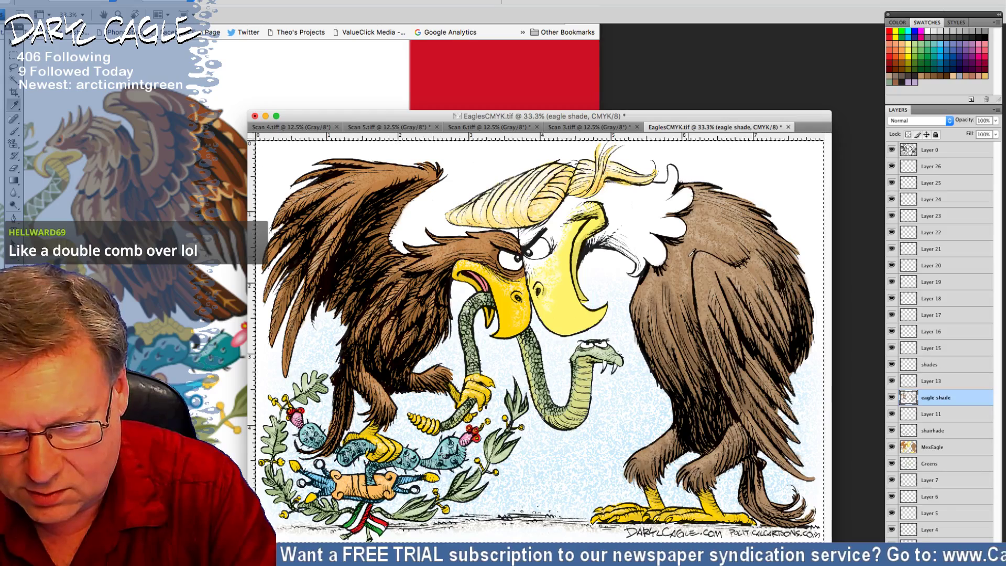
pyautogui.click(928, 269)
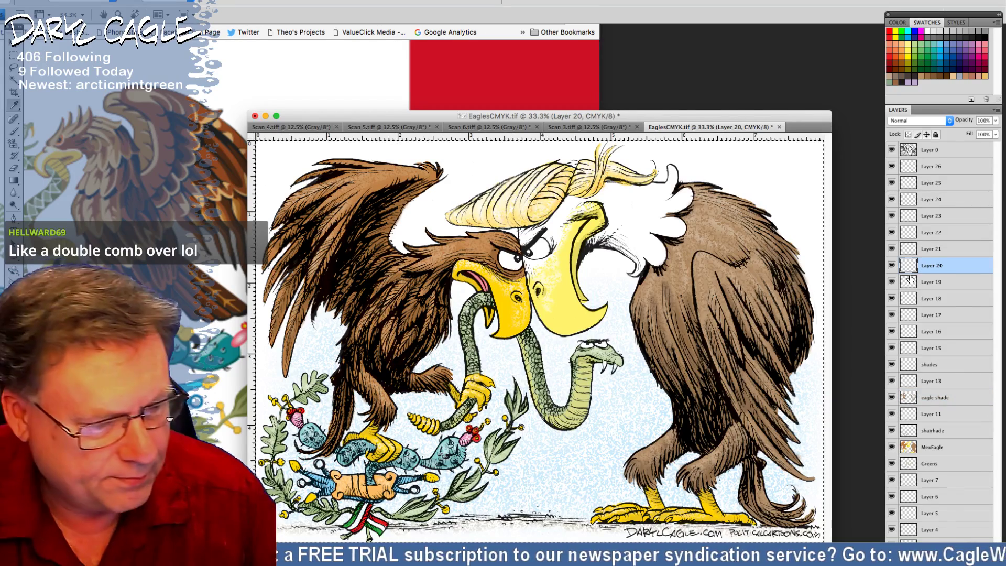
pyautogui.click(14, 132)
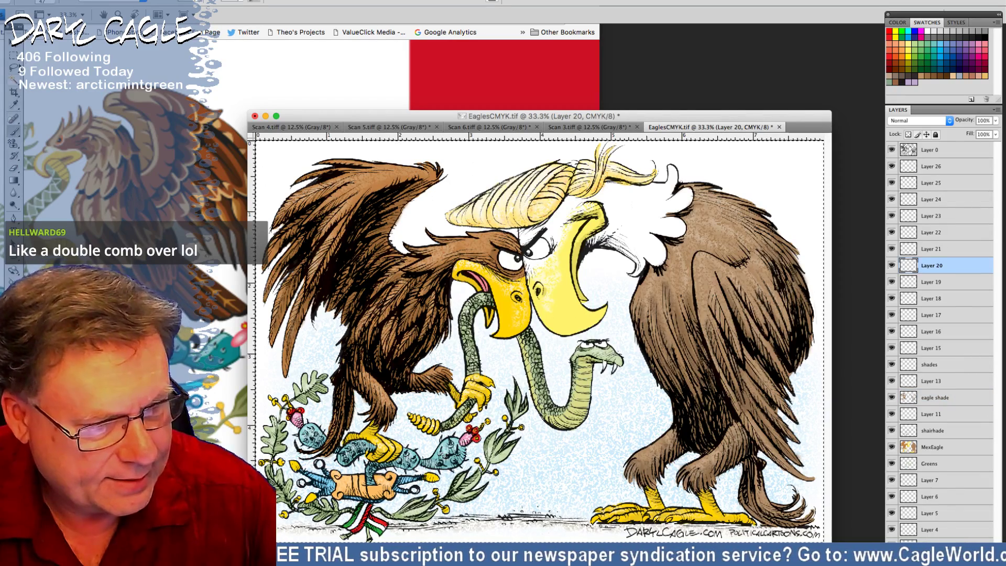
pyautogui.click(198, 2)
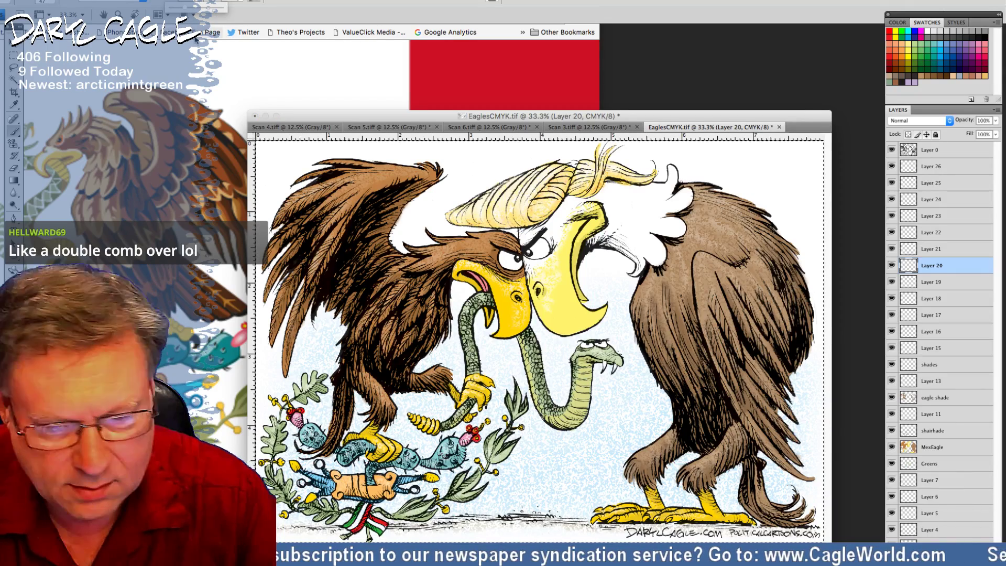
pyautogui.click(51, 11)
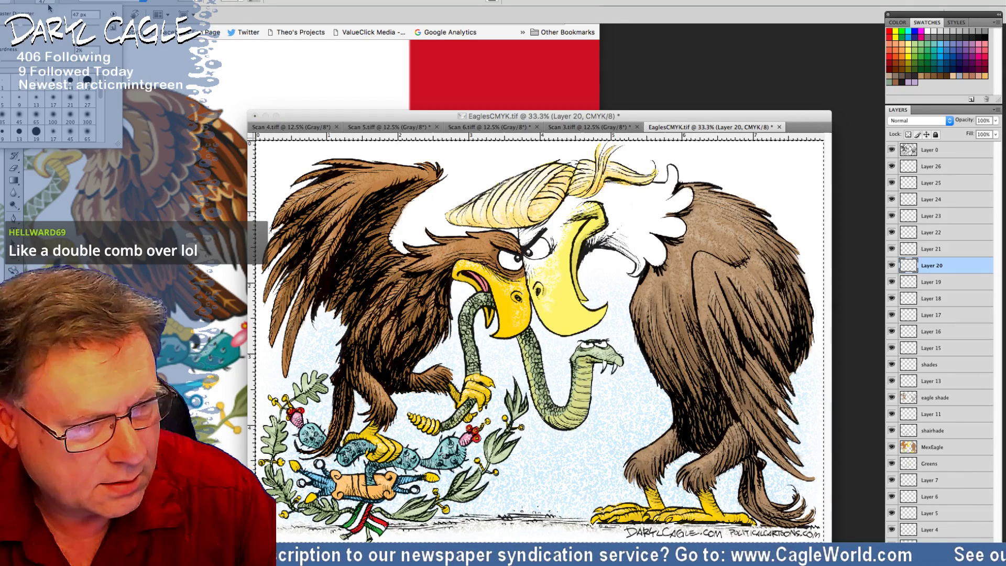
pyautogui.click(21, 25)
pyautogui.click(736, 252)
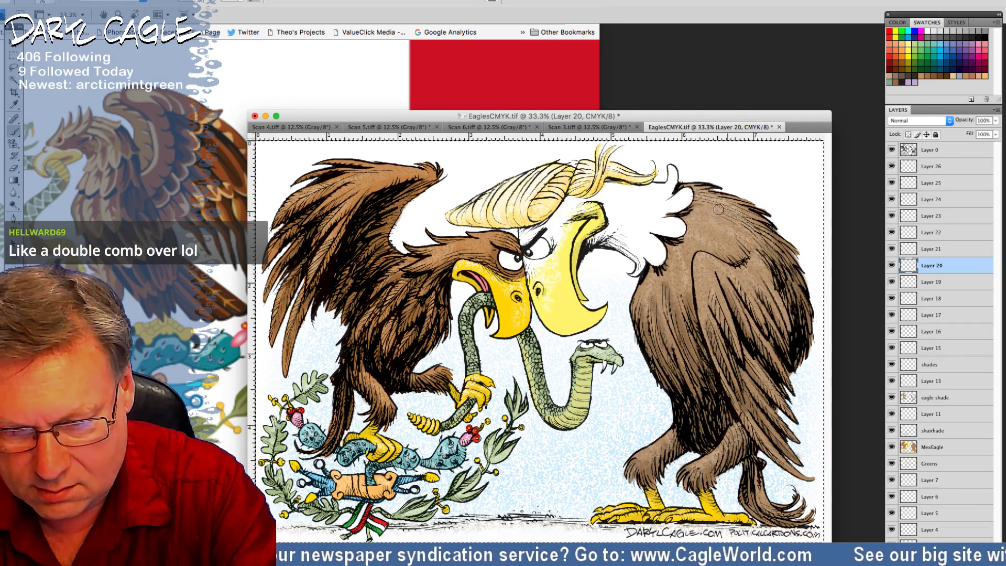
pyautogui.moveTo(718, 210); pyautogui.dragTo(708, 201)
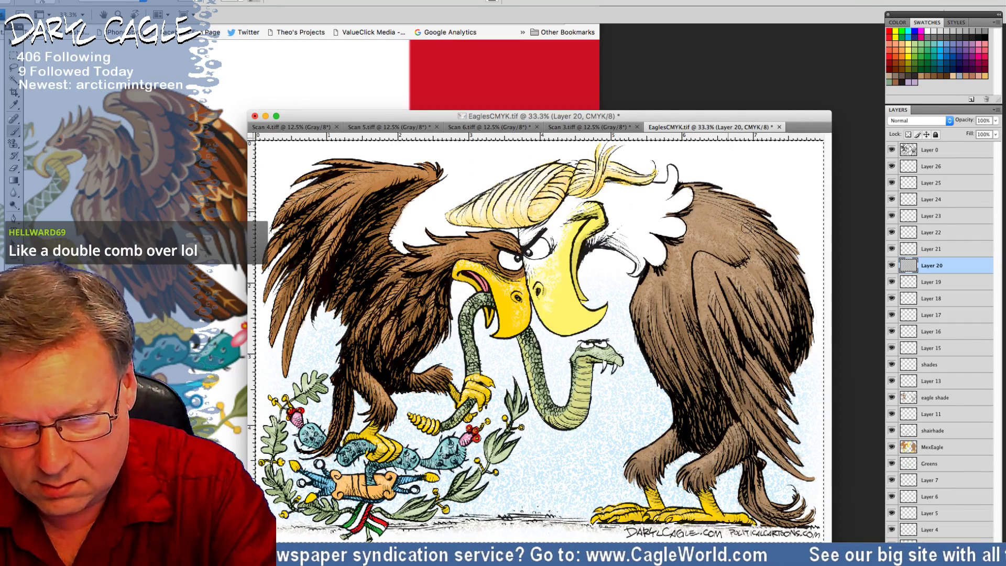
pyautogui.moveTo(746, 228)
pyautogui.mouseDown()
pyautogui.moveTo(740, 252)
pyautogui.moveTo(704, 239)
pyautogui.moveTo(698, 225)
pyautogui.mouseUp()
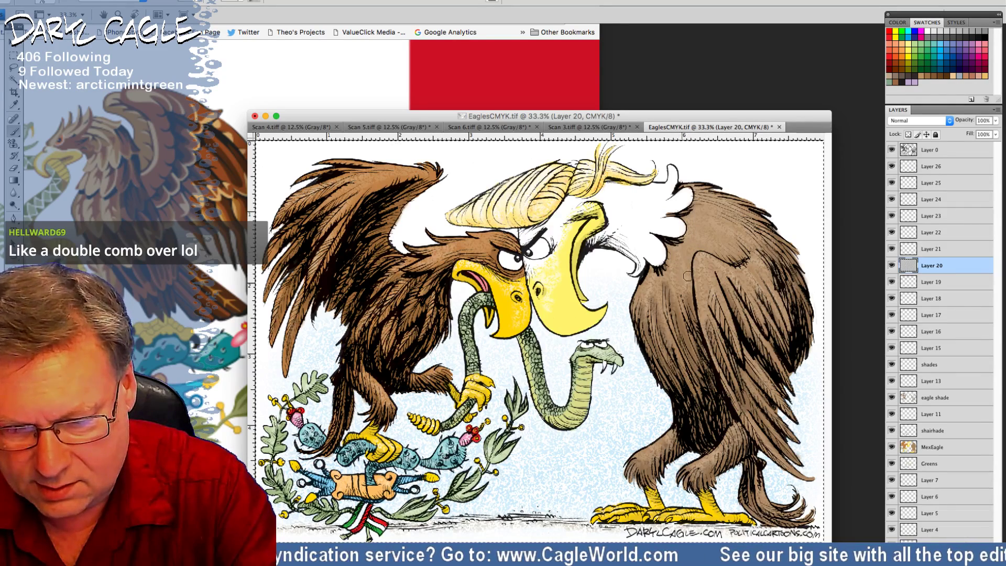
pyautogui.moveTo(688, 276)
pyautogui.mouseDown()
pyautogui.moveTo(677, 291)
pyautogui.moveTo(668, 270)
pyautogui.moveTo(648, 296)
pyautogui.moveTo(640, 276)
pyautogui.moveTo(643, 302)
pyautogui.moveTo(687, 293)
pyautogui.moveTo(658, 289)
pyautogui.moveTo(656, 321)
pyautogui.moveTo(637, 301)
pyautogui.moveTo(644, 313)
pyautogui.mouseUp()
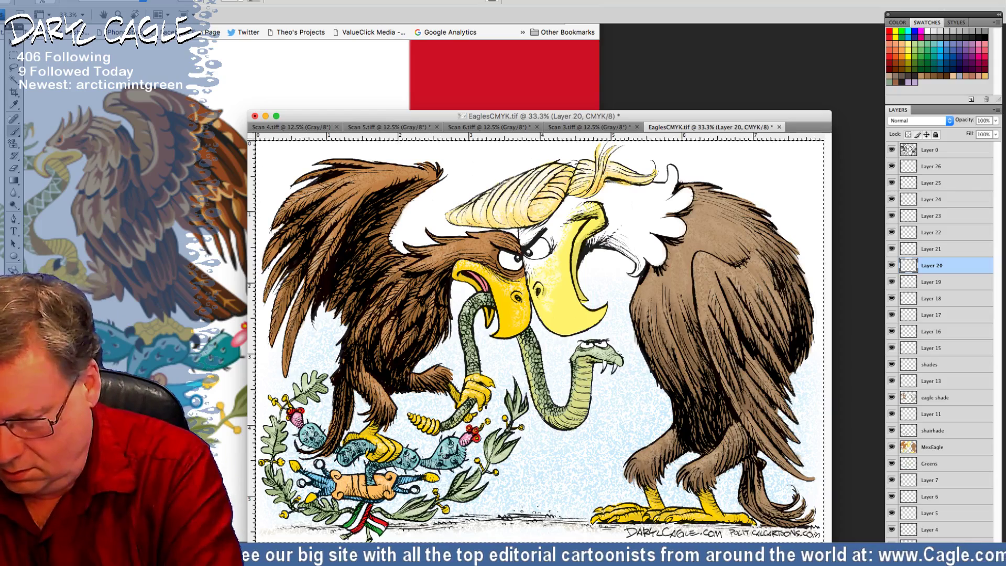
# Step: Switch to Layer 1, adjust the brush opacity and choose a light gray speckled pattern for the Pattern Stamp tool
pyautogui.click(931, 545)
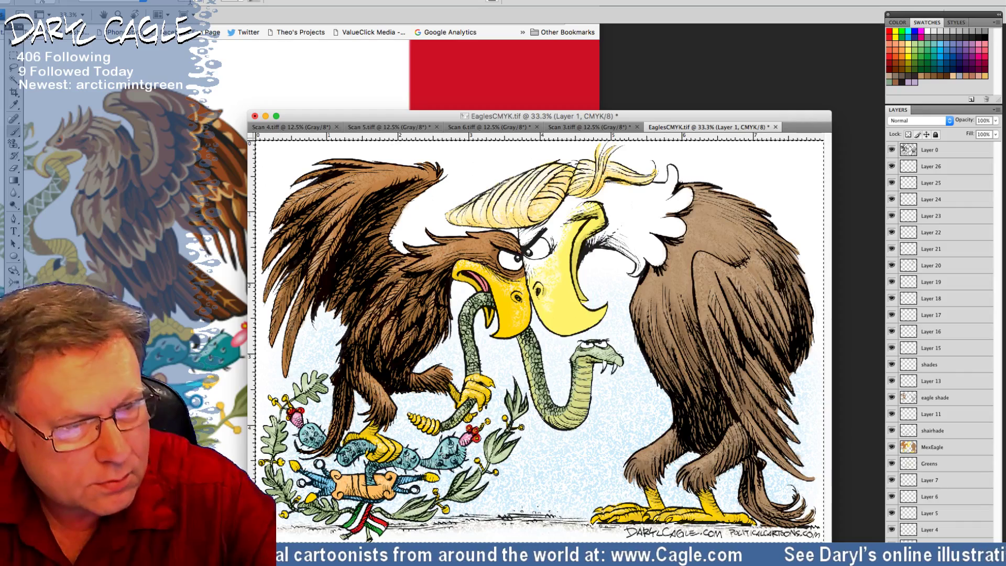
pyautogui.click(197, 2)
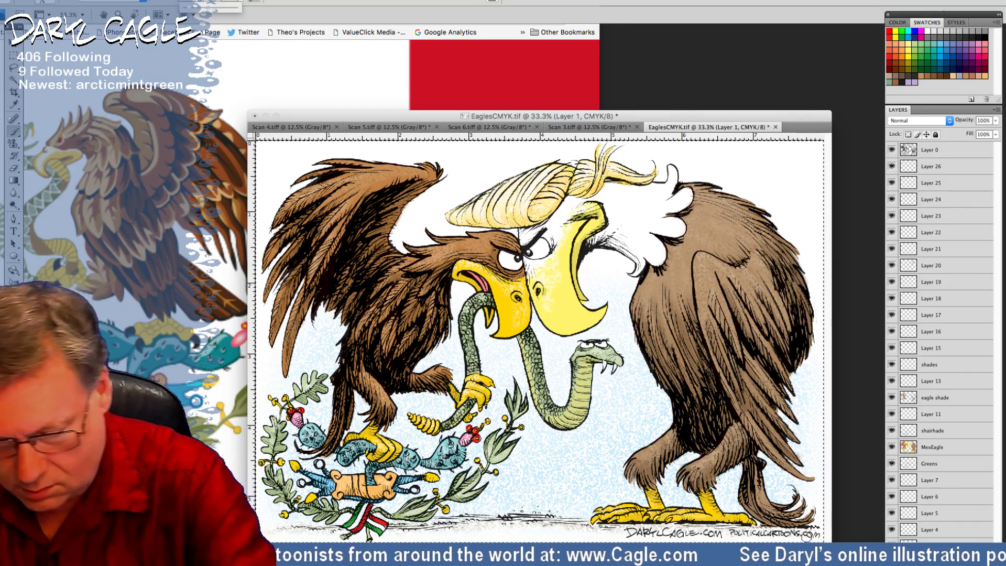
pyautogui.click(178, 9)
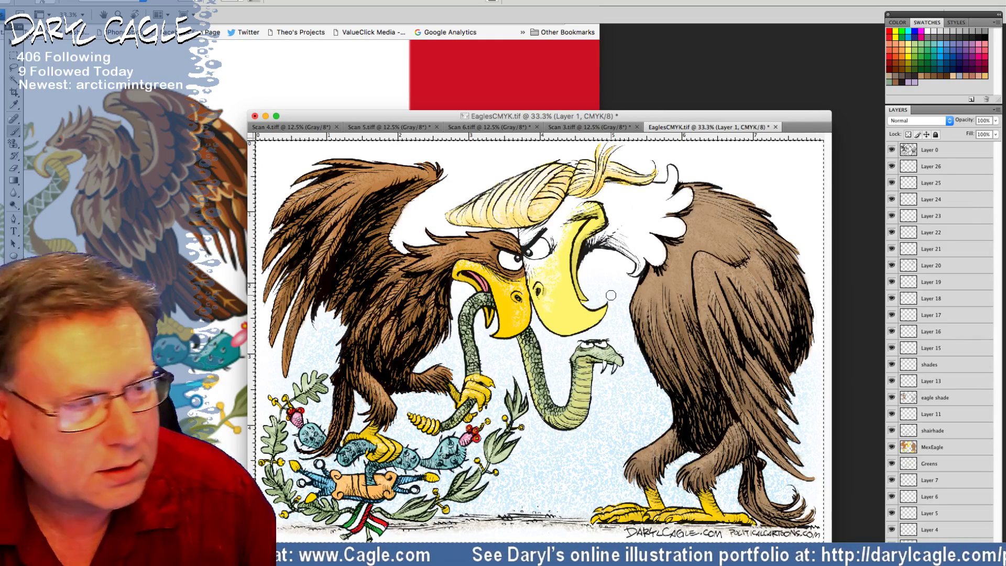
pyautogui.click(13, 143)
pyautogui.click(253, 2)
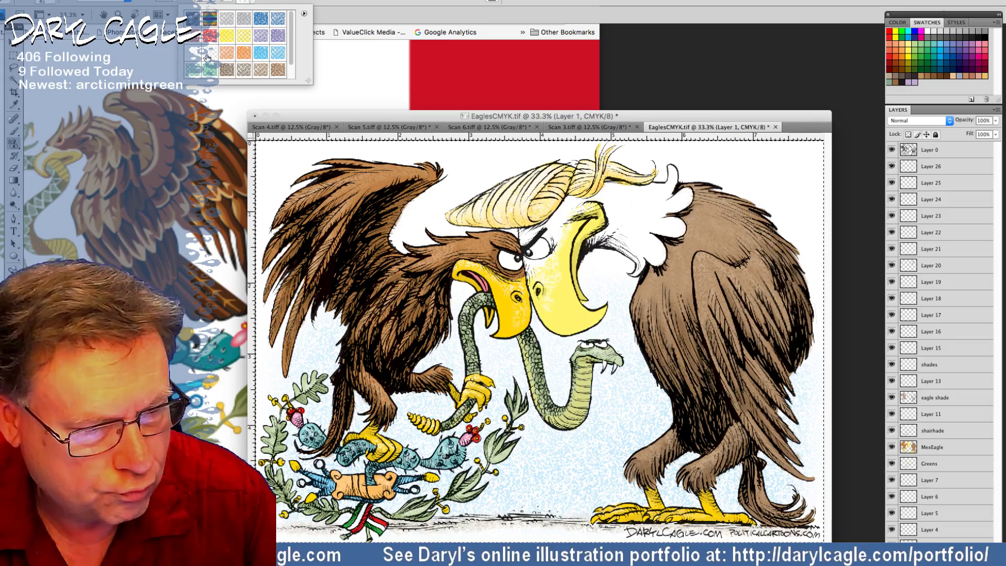
pyautogui.click(227, 20)
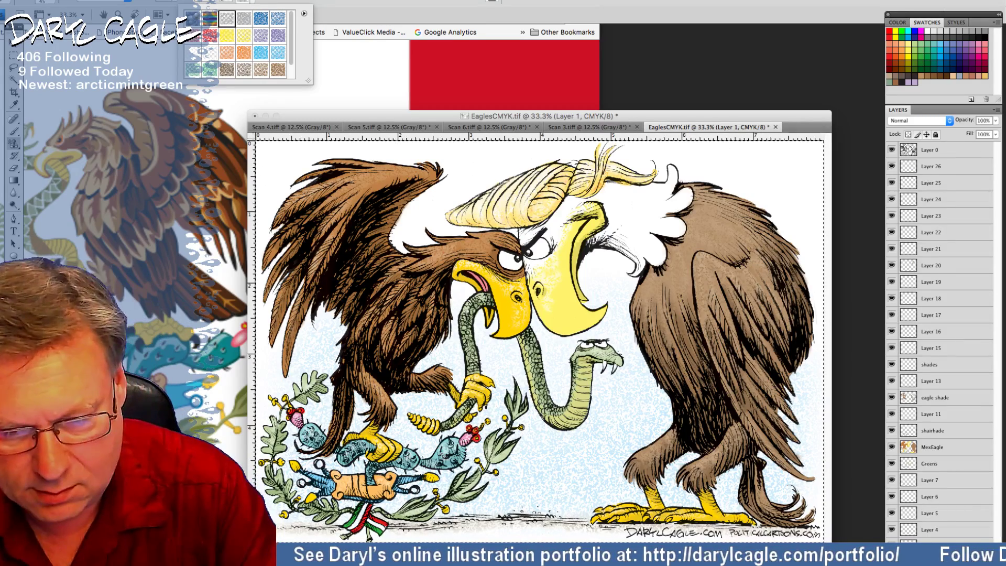
# Step: Sample a color and brush light strokes over the American eagle's eye on Layer 19
pyautogui.click(926, 284)
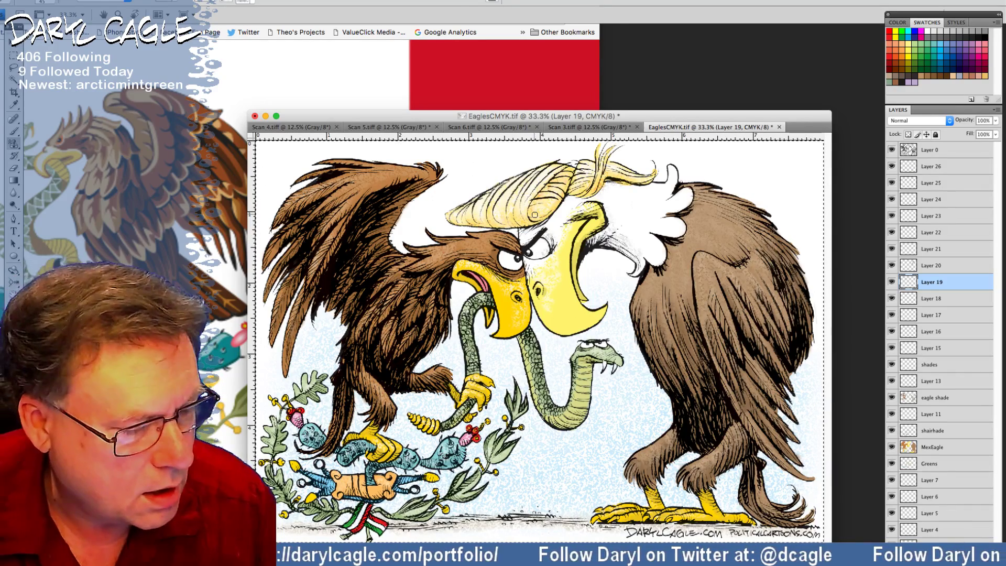
pyautogui.click(14, 105)
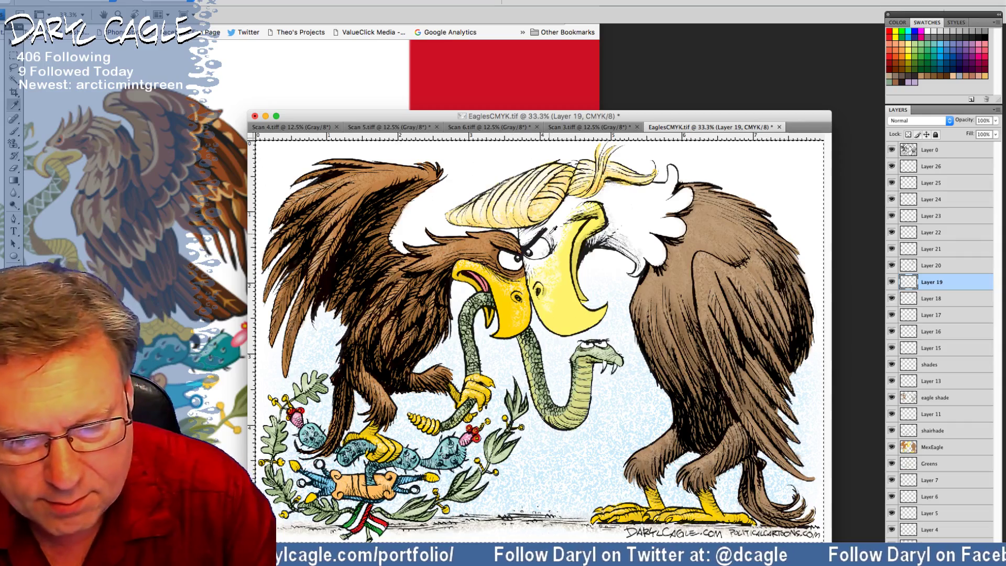
pyautogui.click(14, 134)
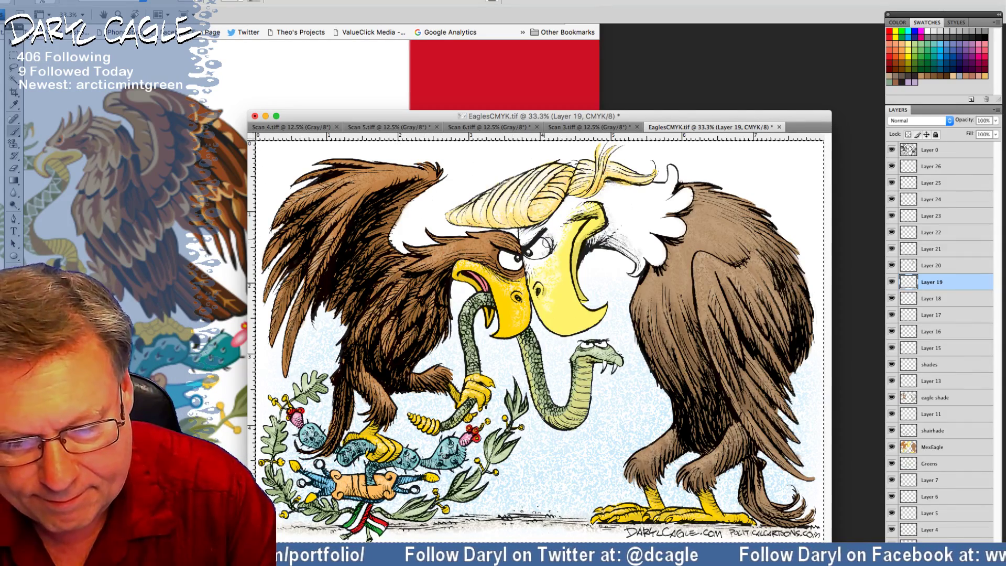
pyautogui.moveTo(546, 243); pyautogui.dragTo(535, 244)
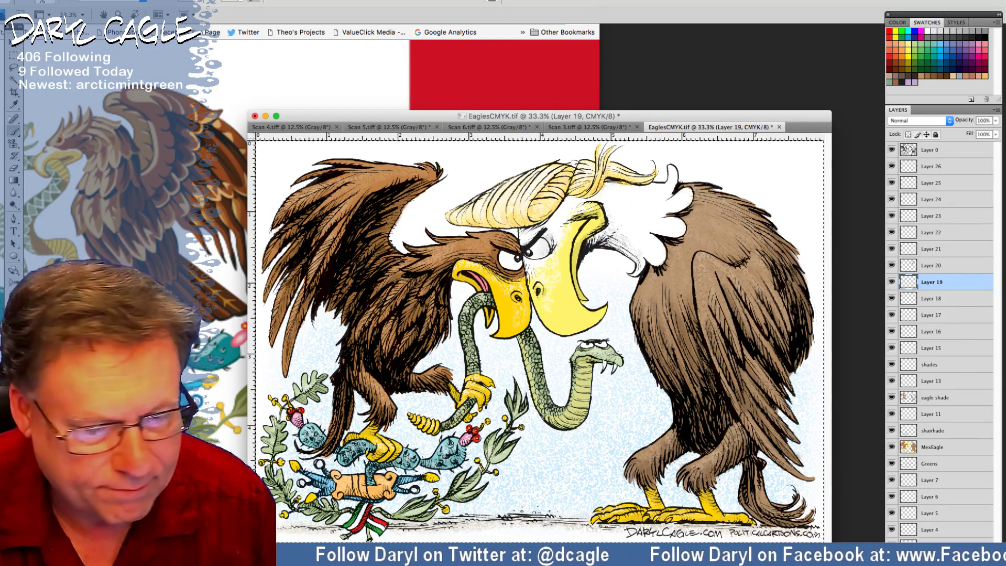
pyautogui.moveTo(550, 241); pyautogui.dragTo(549, 244)
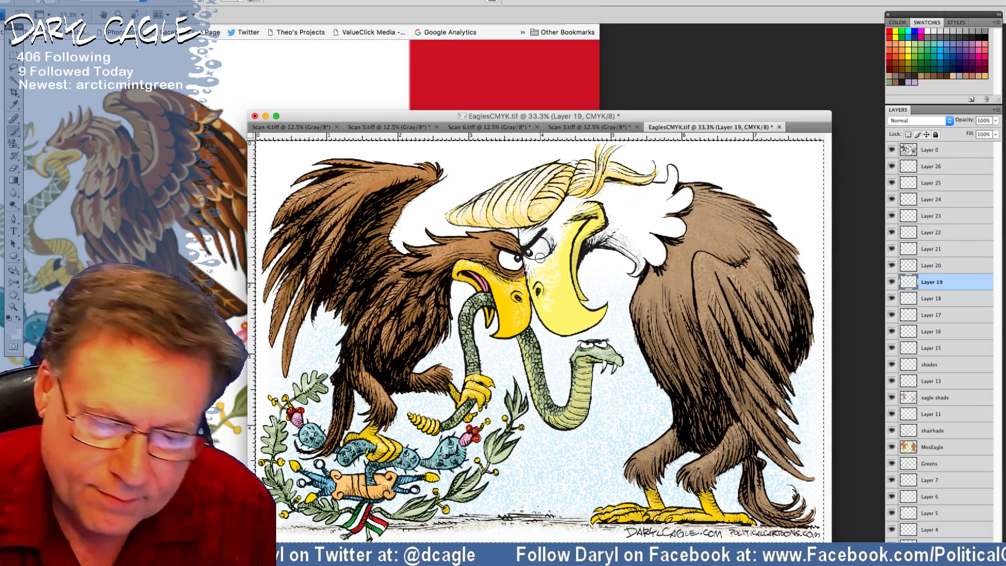
# Step: Switch to Layer 26, adjust the brush opacity and paint short strokes inside the American eagle's eye
pyautogui.click(916, 167)
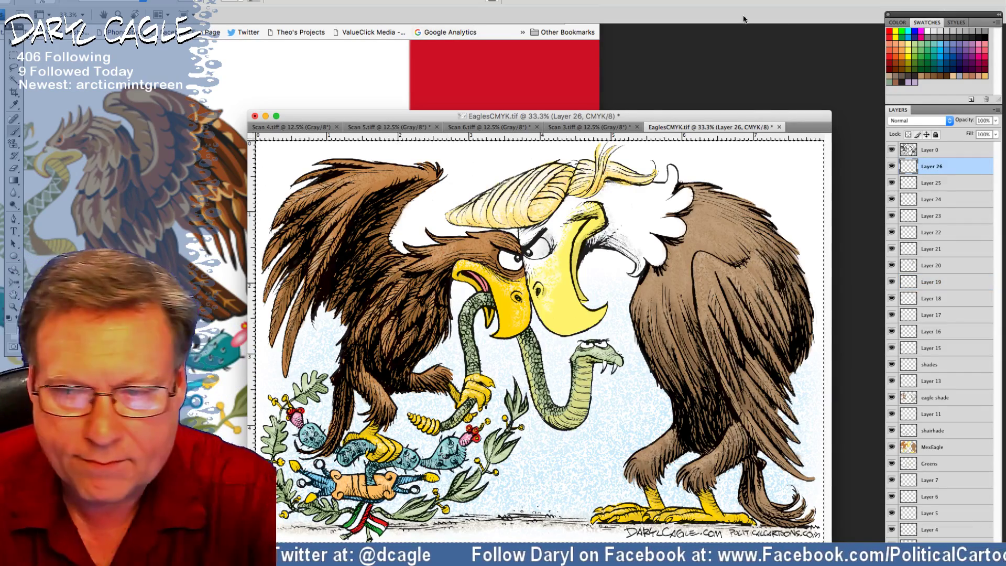
pyautogui.click(197, 1)
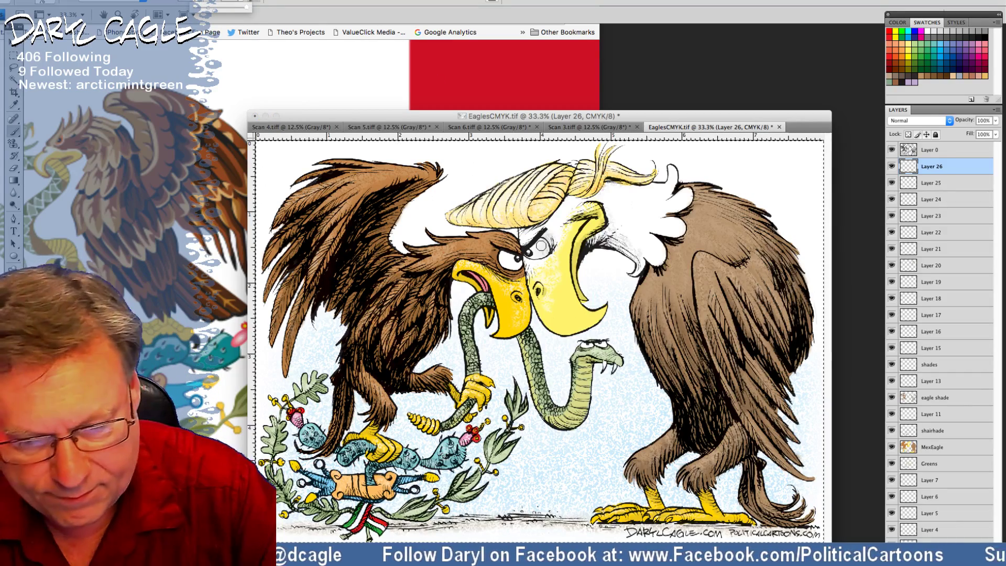
pyautogui.click(542, 247)
pyautogui.moveTo(545, 251); pyautogui.dragTo(536, 249)
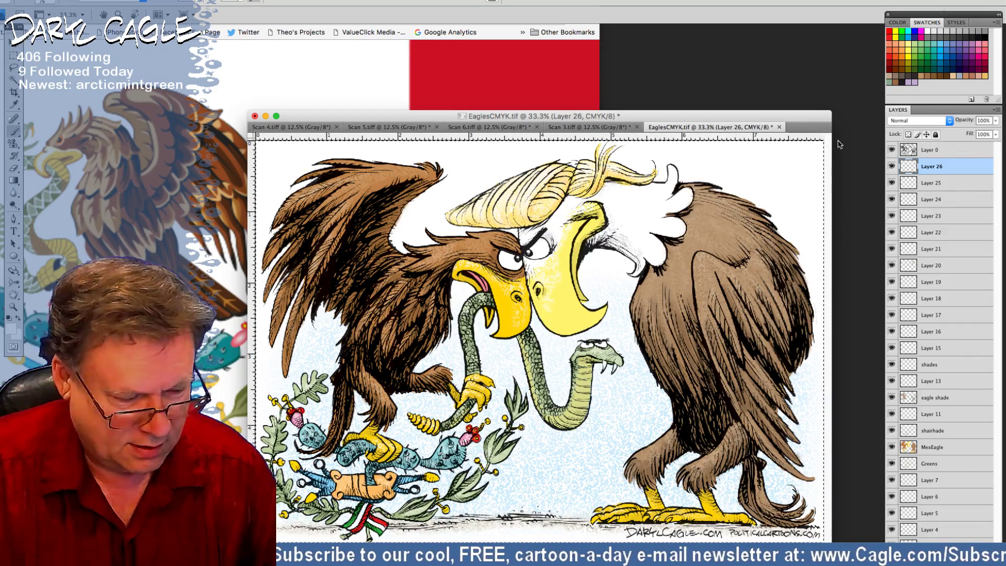
# Step: Sample a color, set up a small brush and paint over the snake's fangs on Layer 26
pyautogui.click(308, 116)
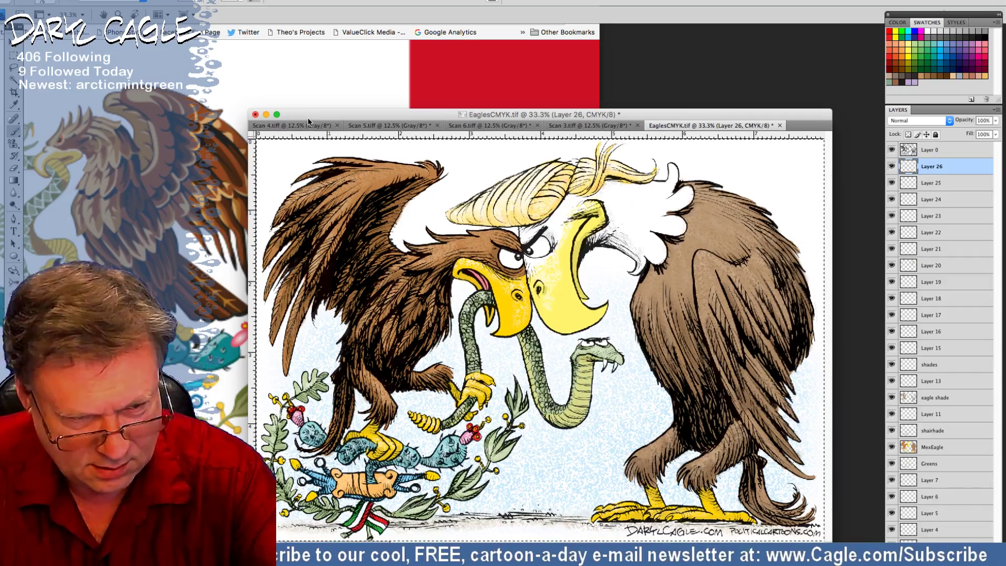
pyautogui.press('super+equal')
pyautogui.press('super+equal')
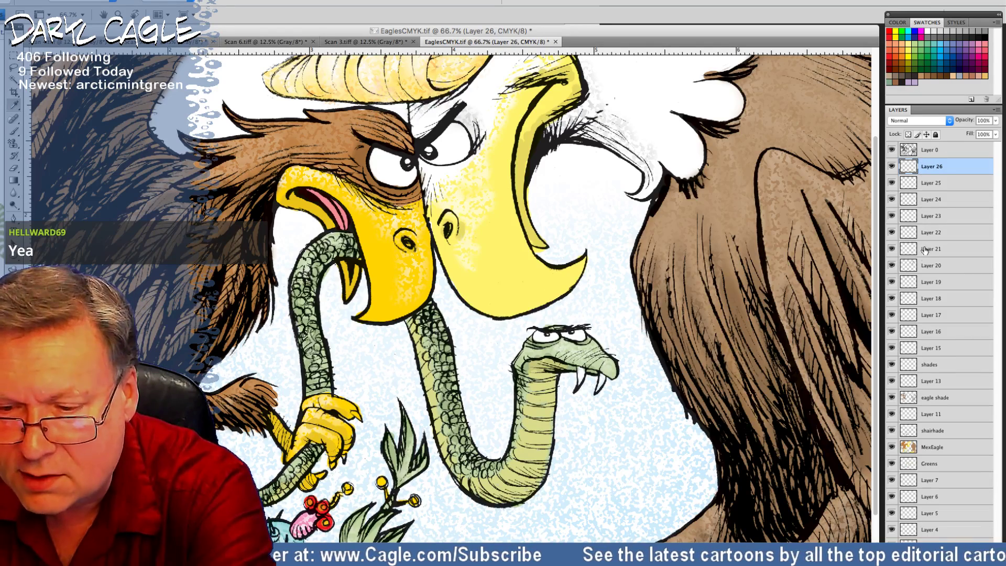
pyautogui.click(926, 268)
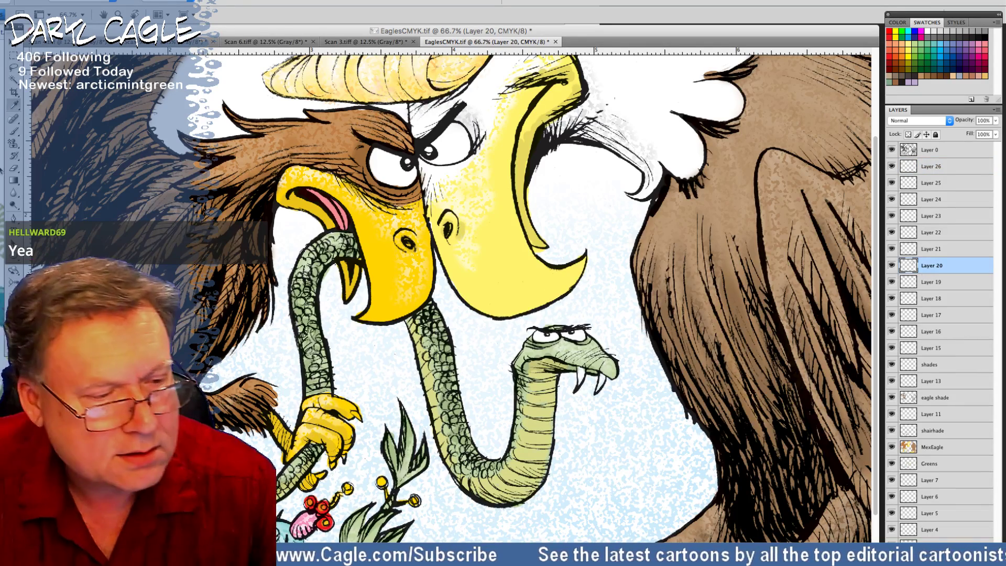
pyautogui.click(13, 132)
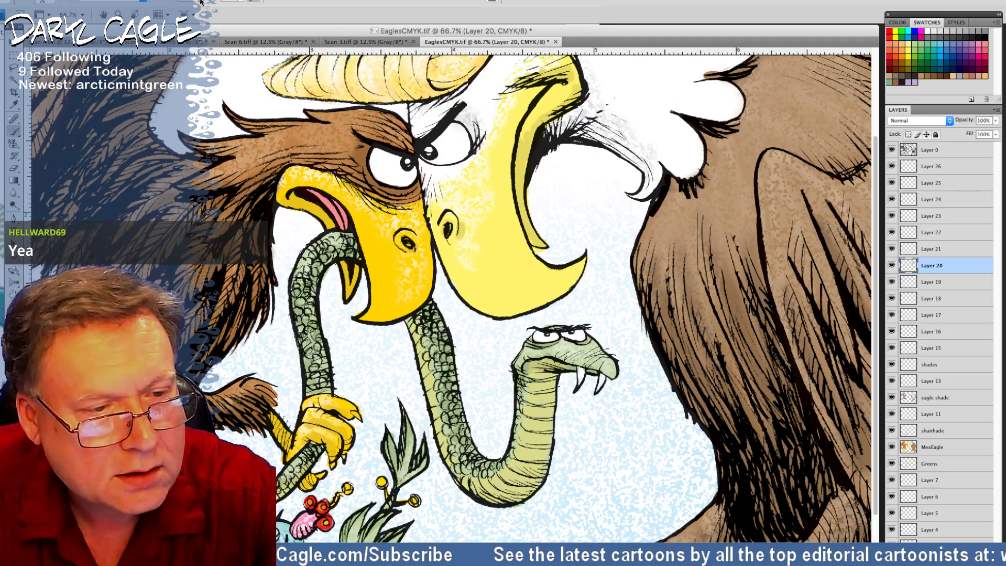
pyautogui.click(46, 2)
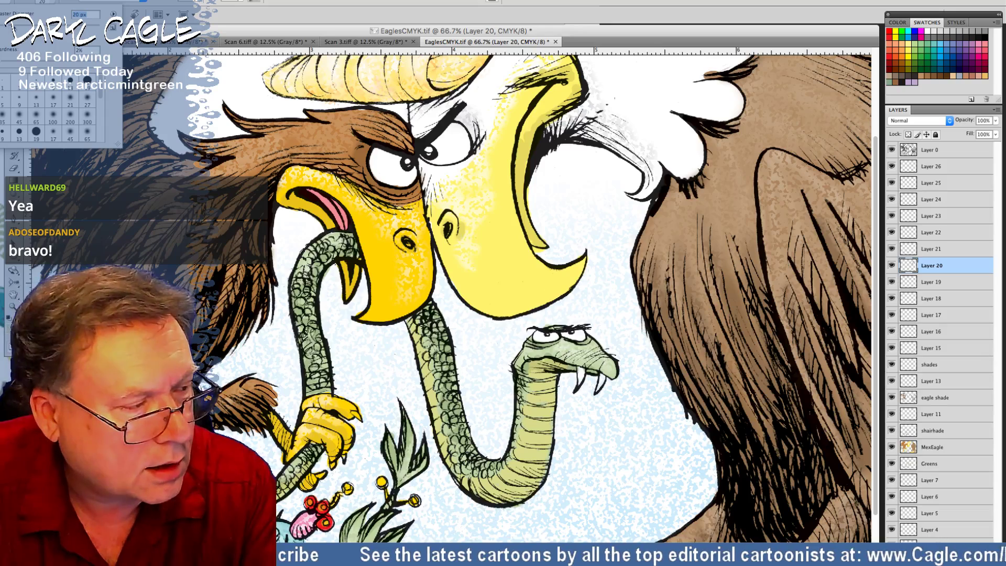
pyautogui.click(531, 355)
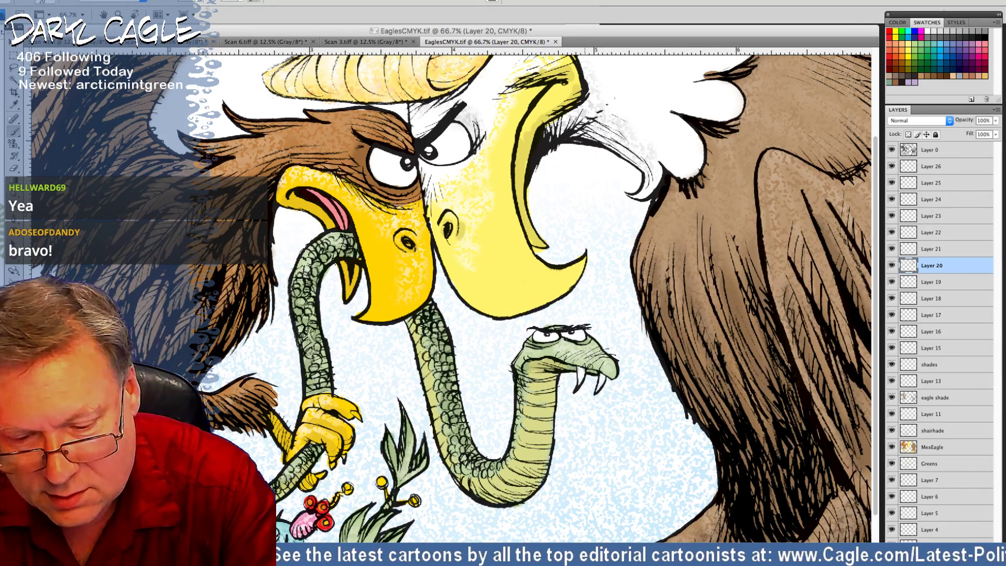
pyautogui.click(12, 104)
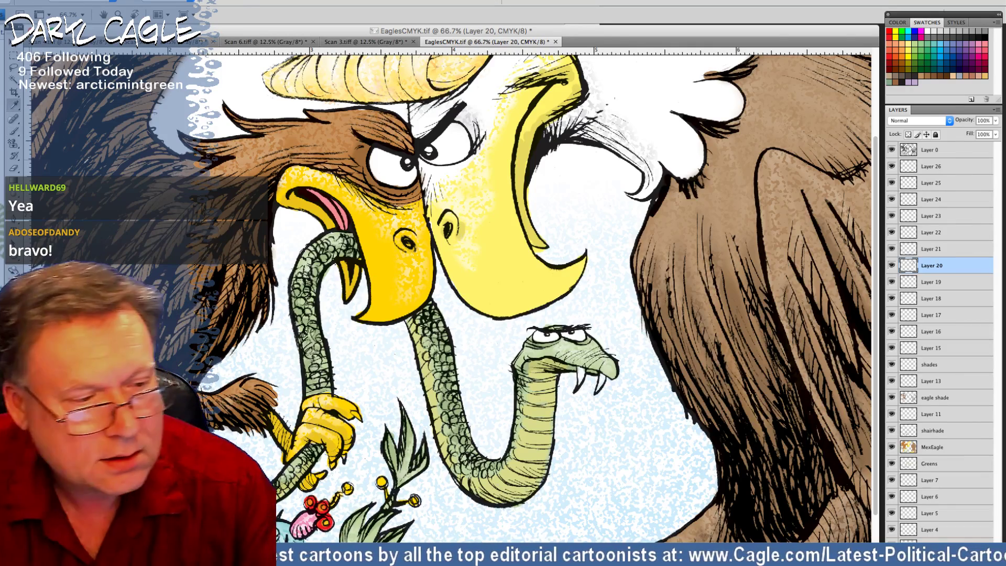
pyautogui.press('b')
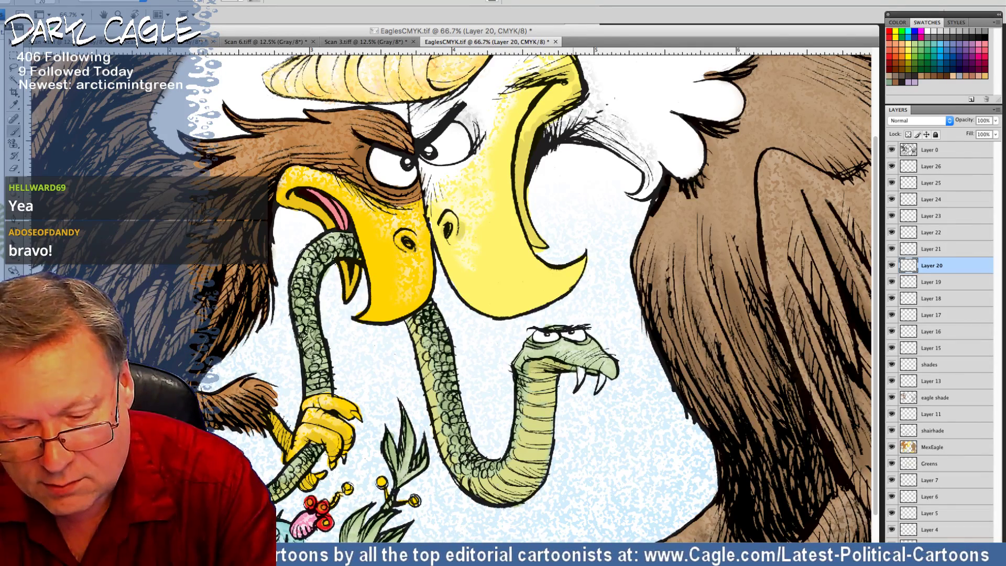
pyautogui.click(929, 167)
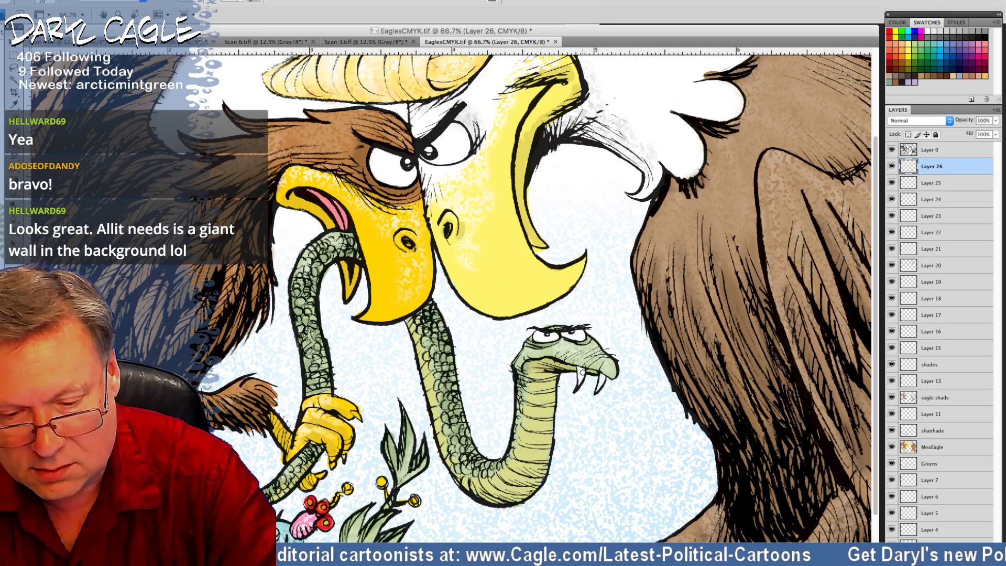
pyautogui.moveTo(583, 372)
pyautogui.mouseDown()
pyautogui.moveTo(598, 390)
pyautogui.moveTo(603, 382)
pyautogui.mouseUp()
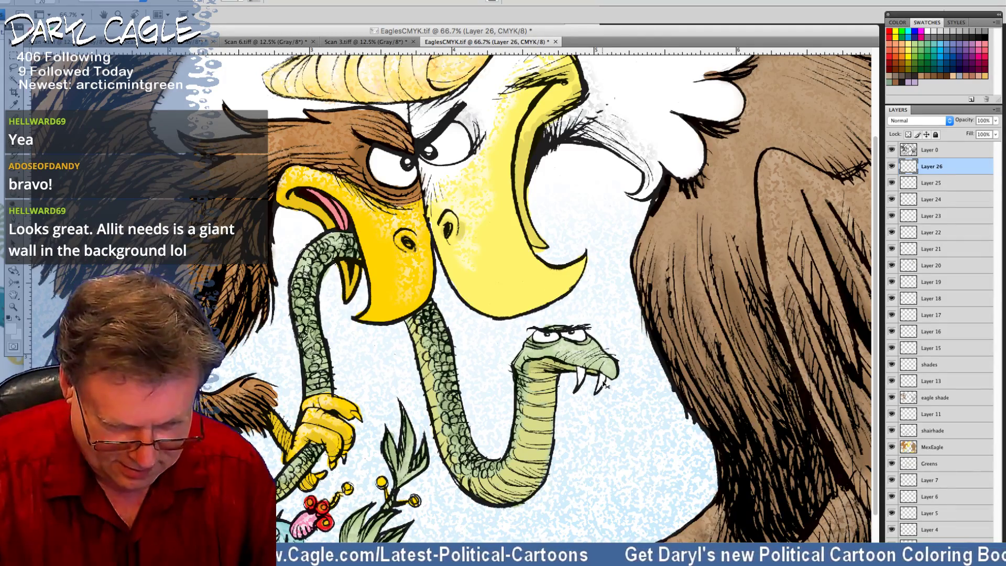
# Step: Save EaglesCMYK.tif with its layers, using LZW image compression, IBM PC byte order and RLE layer compression
pyautogui.hotkey('ctrl', '-')
pyautogui.hotkey('ctrl', '-')
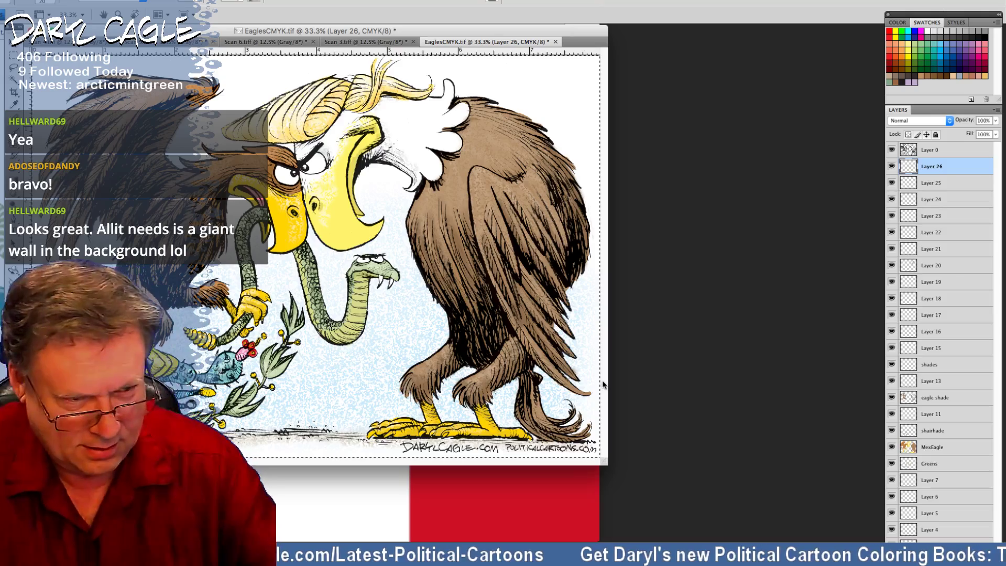
pyautogui.moveTo(180, 35); pyautogui.dragTo(434, 100)
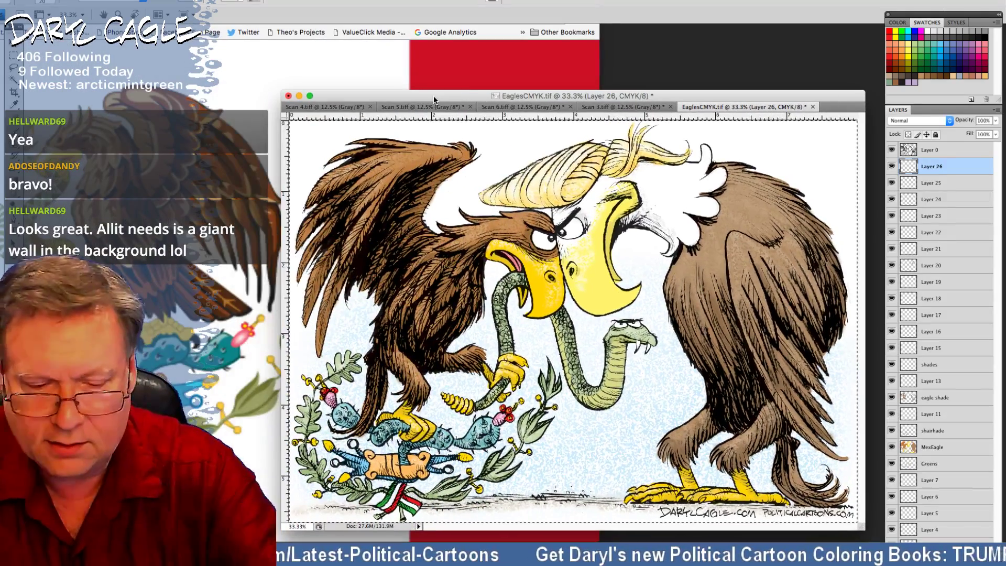
pyautogui.hotkey('ctrl', 's')
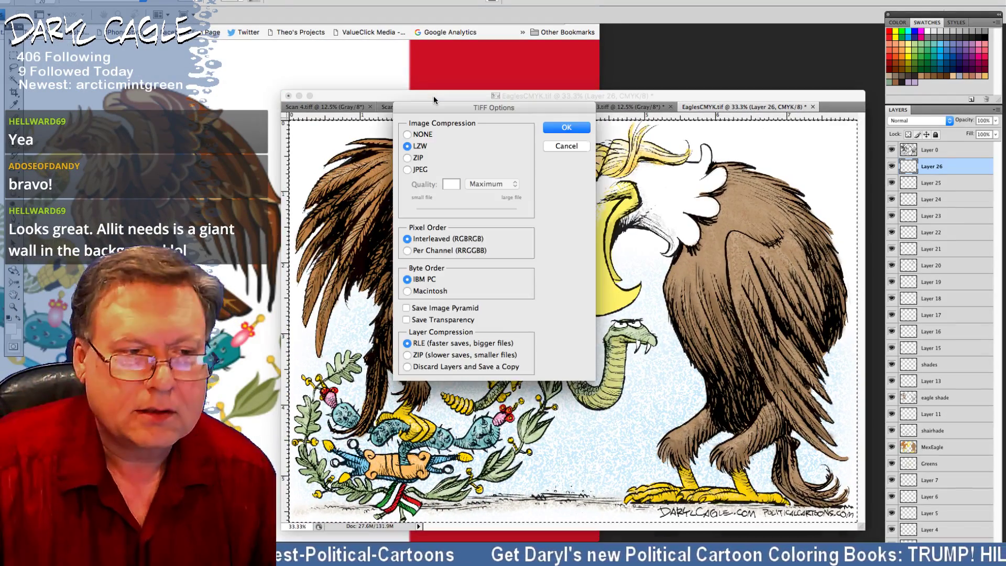
pyautogui.click(563, 146)
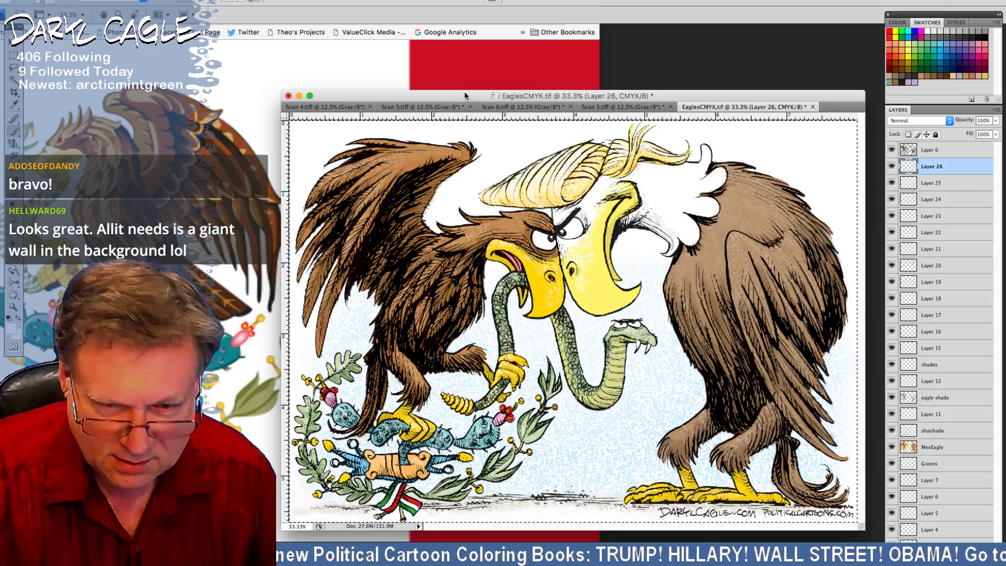
pyautogui.press('super+s')
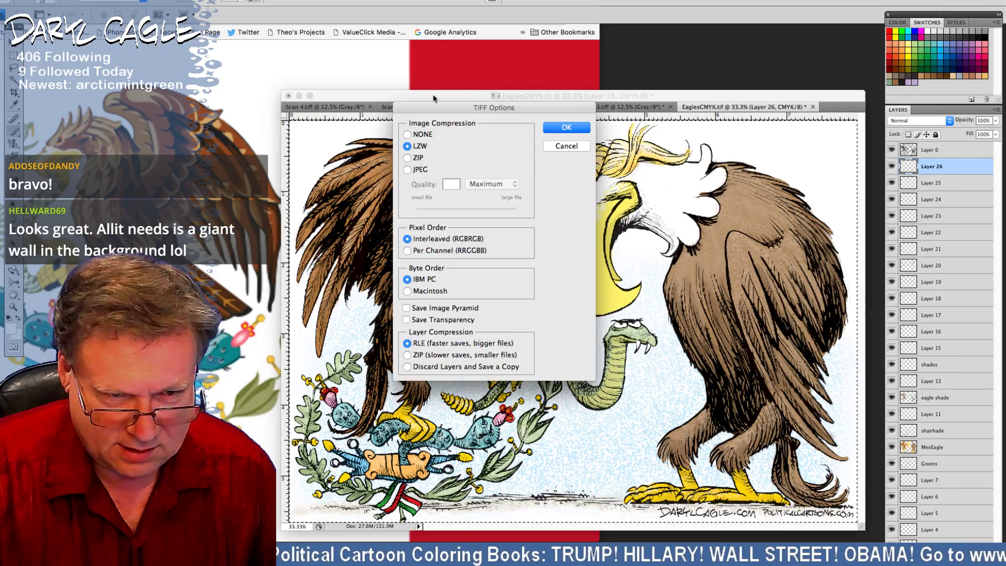
pyautogui.click(561, 128)
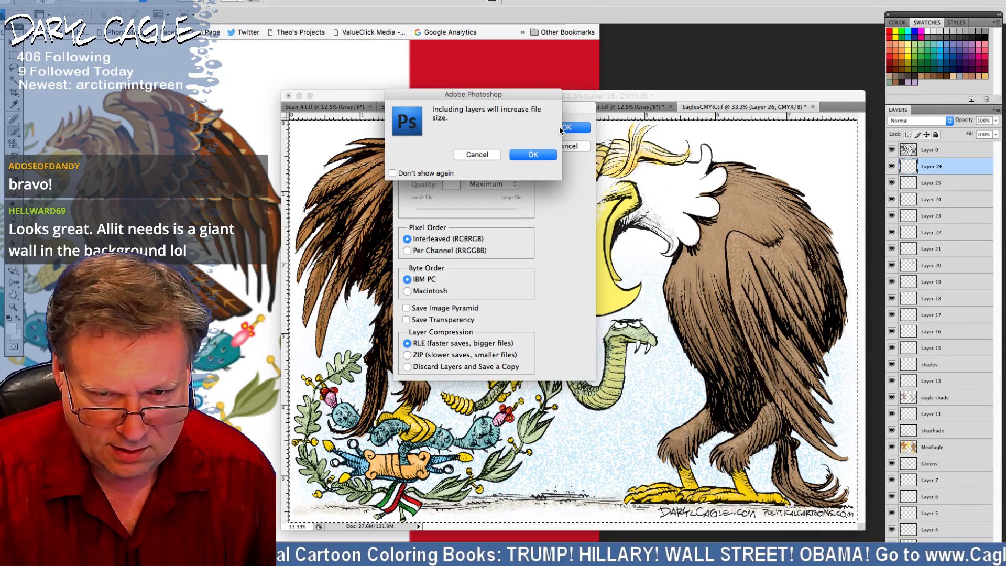
pyautogui.click(533, 153)
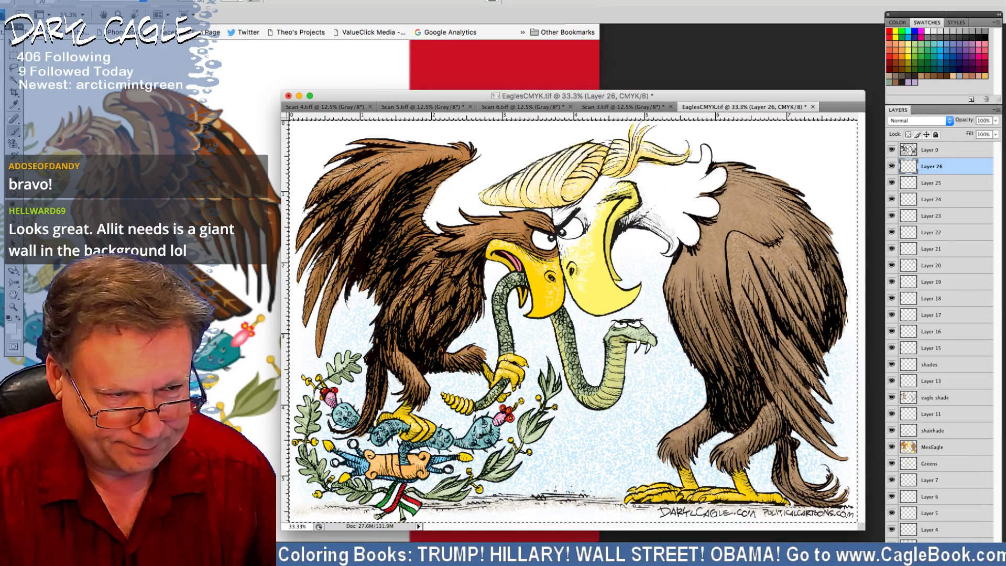
# Step: Save a copy of the cartoon as EaglesGray.tif in TIFF format with LZW image compression and RLE layer compression
pyautogui.click(70, 2)
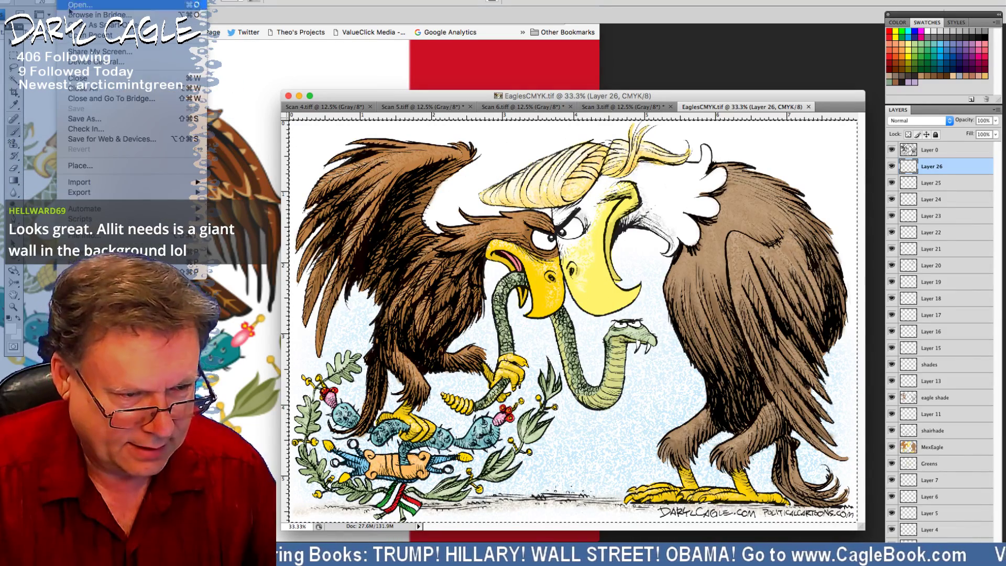
pyautogui.click(84, 118)
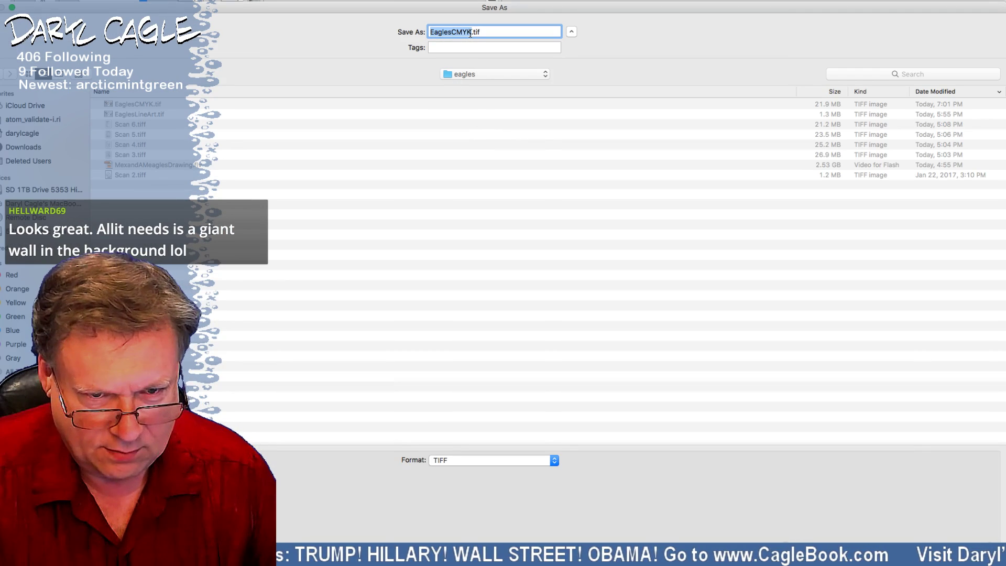
pyautogui.click(471, 32)
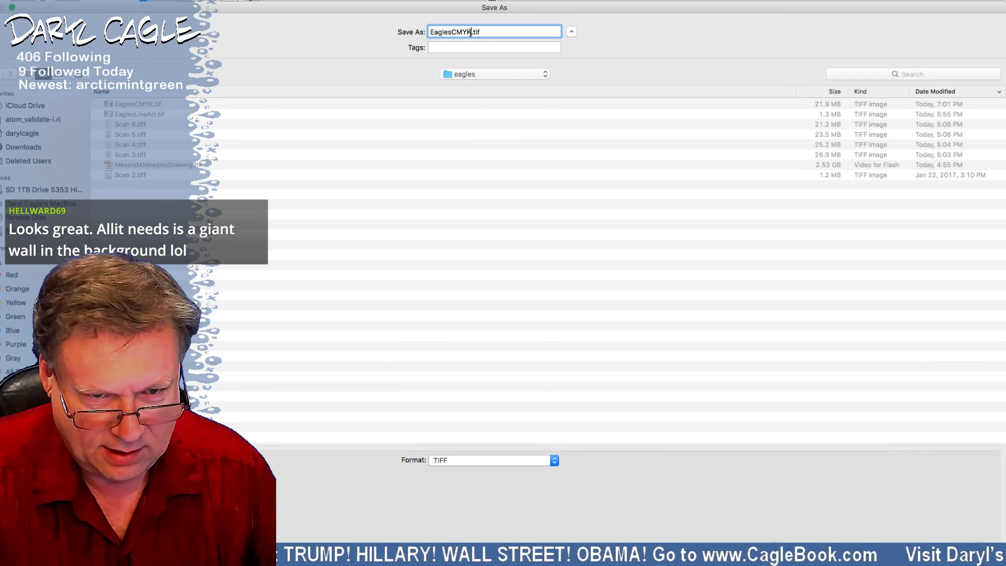
pyautogui.press('BackSpace')
pyautogui.press('BackSpace')
pyautogui.write('Gray')
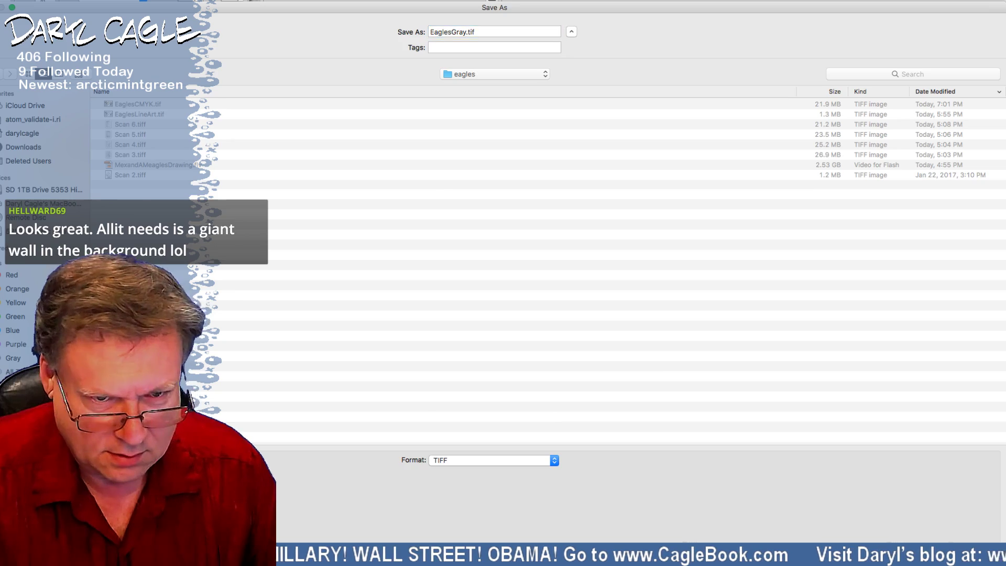
pyautogui.press('Return')
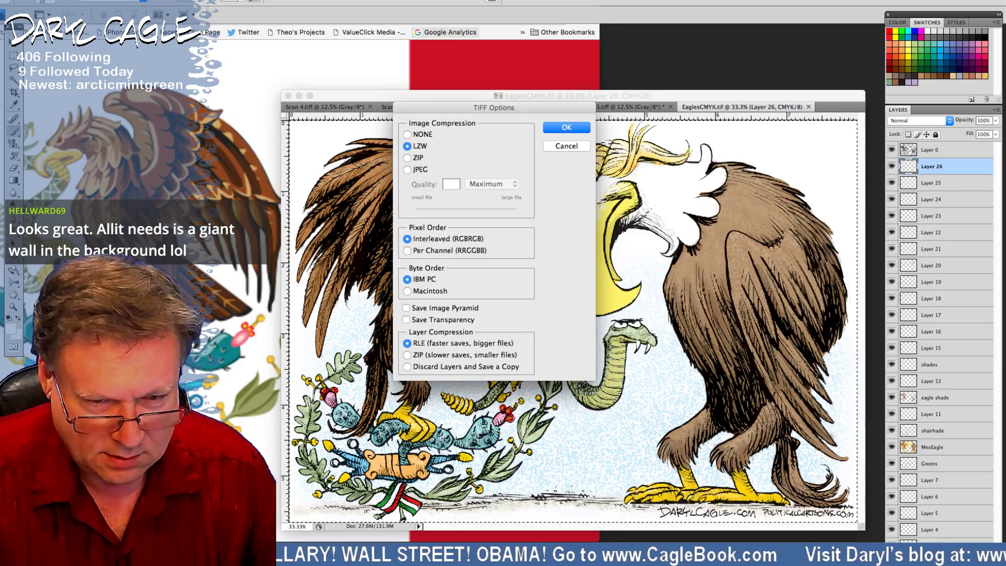
pyautogui.click(567, 128)
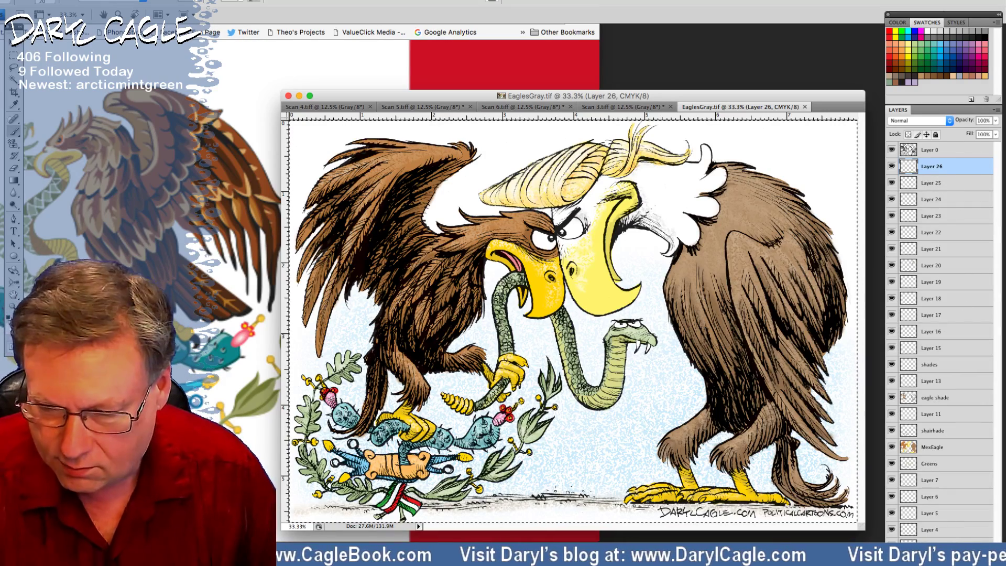
# Step: Merge all the color layers between Layer 0 and Layer 1 into a single layer
pyautogui.keyDown('shift'); pyautogui.click(940, 547); pyautogui.keyUp('shift')
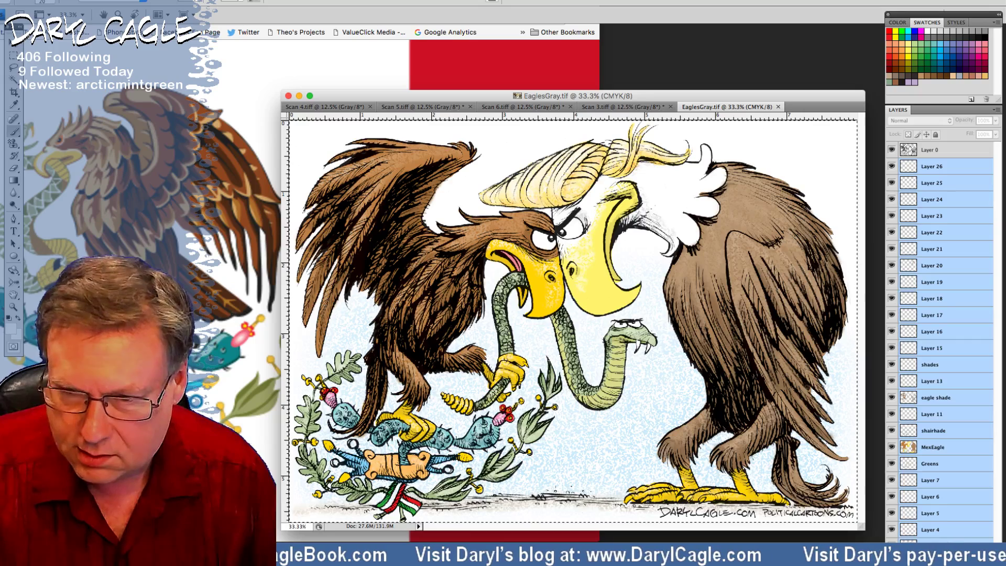
pyautogui.click(997, 112)
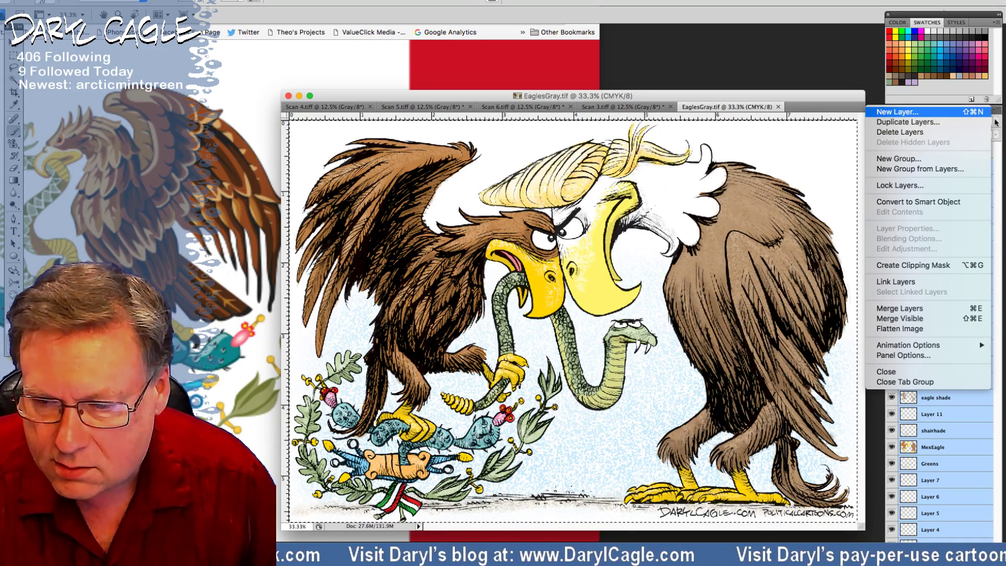
pyautogui.click(910, 309)
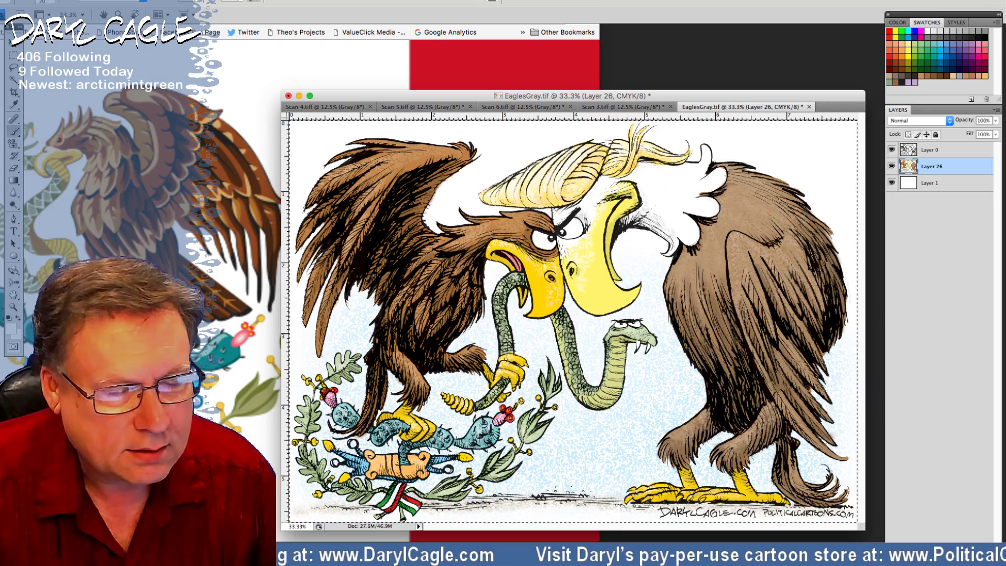
# Step: Convert EaglesGray.tif to Grayscale mode without merging the layers, discarding the color information
pyautogui.click(91, 1)
pyautogui.moveTo(112, 1)
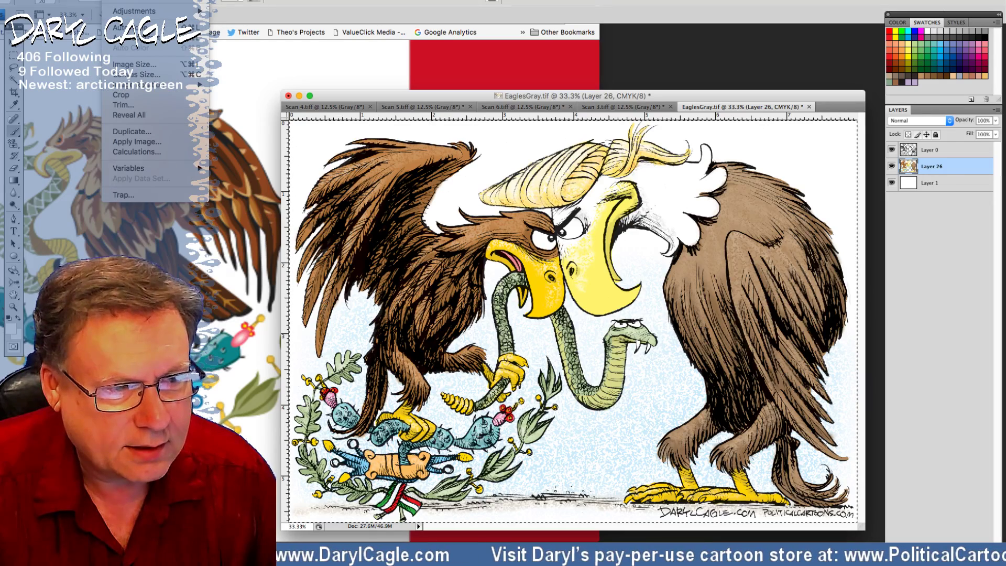
pyautogui.moveTo(157, 2)
pyautogui.click(238, 7)
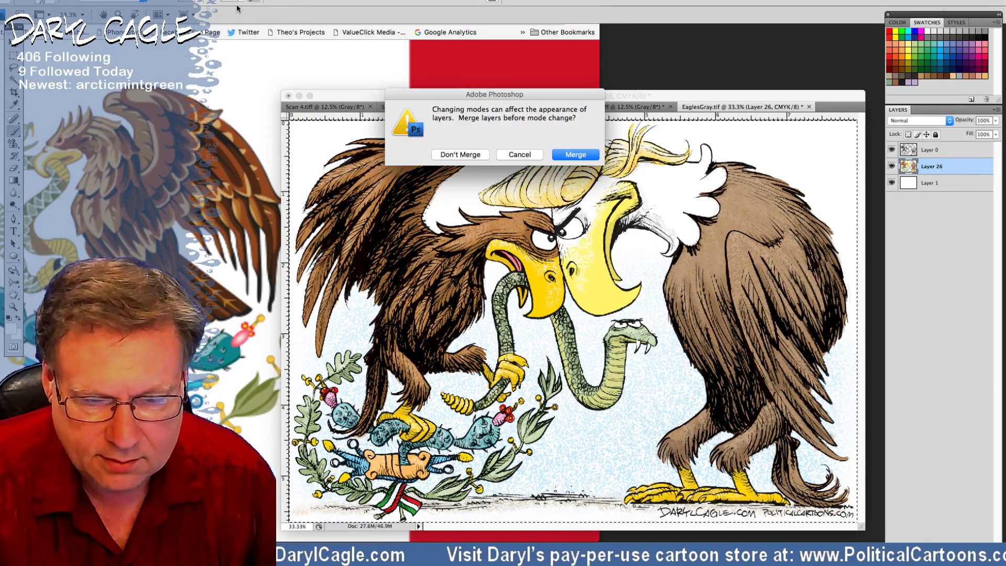
pyautogui.click(454, 154)
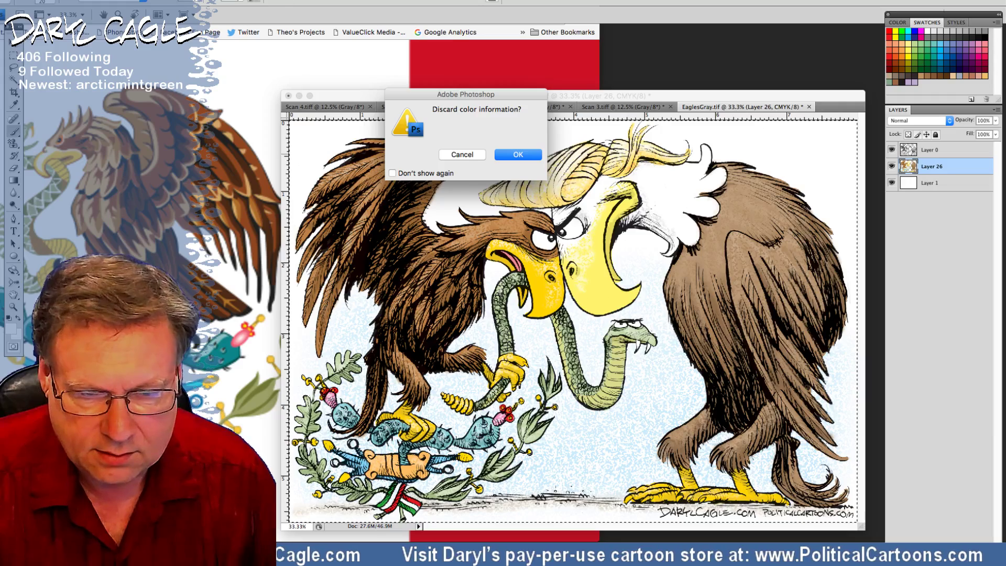
pyautogui.press('Return')
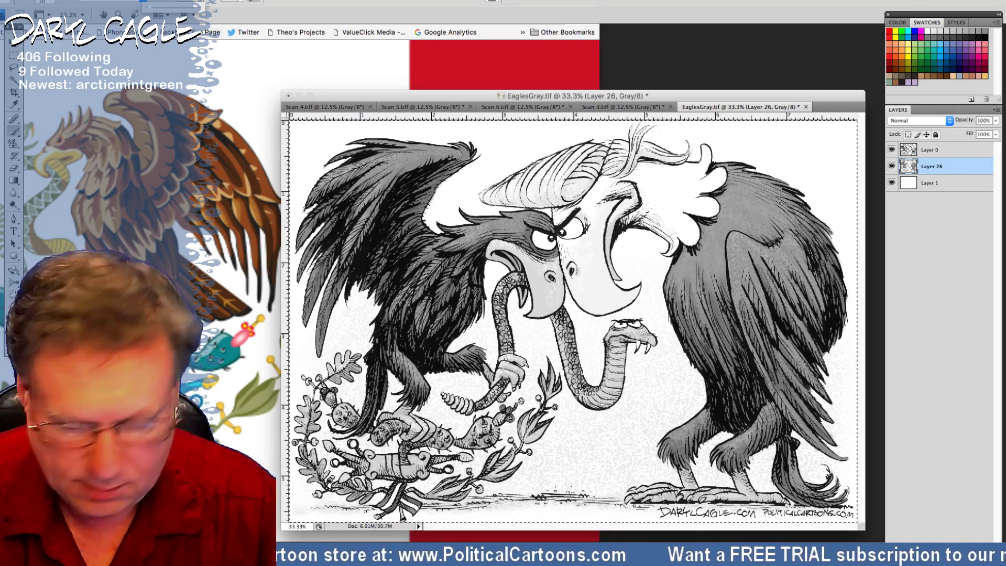
# Step: Lighten the gray tones of the right-hand eagle's body, wing, legs and face with Brush strokes on Layer 26
pyautogui.click(171, 30)
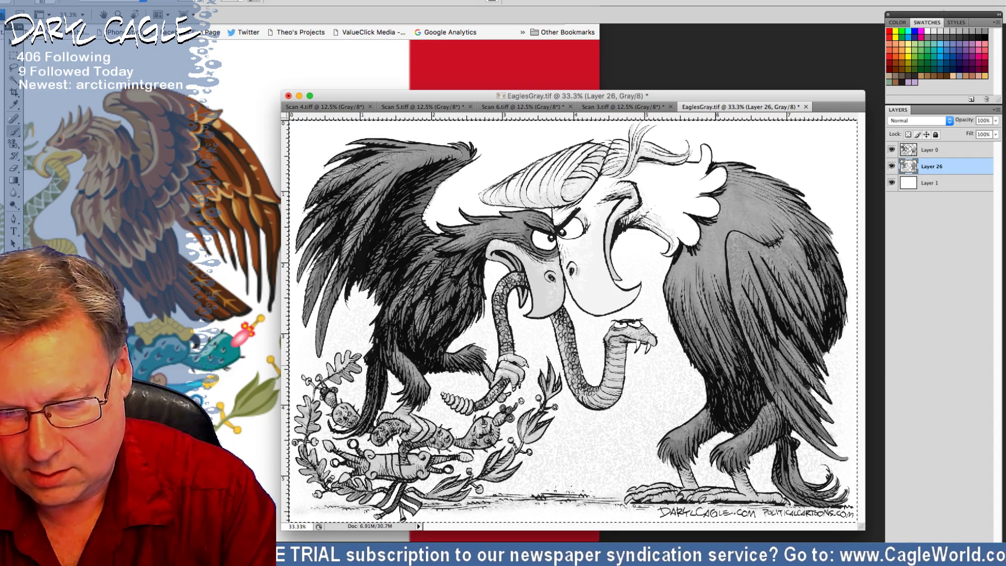
pyautogui.click(195, 1)
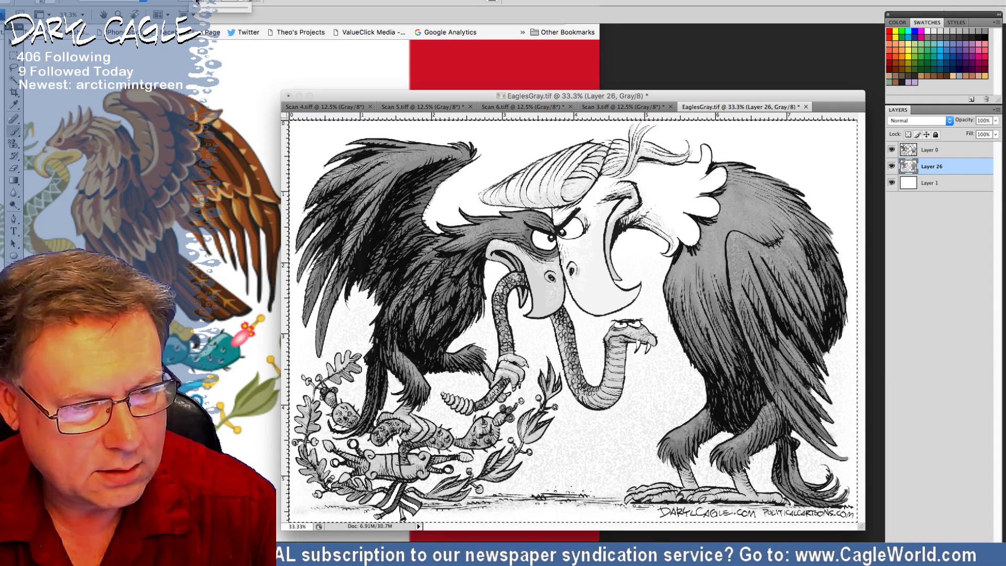
pyautogui.click(218, 33)
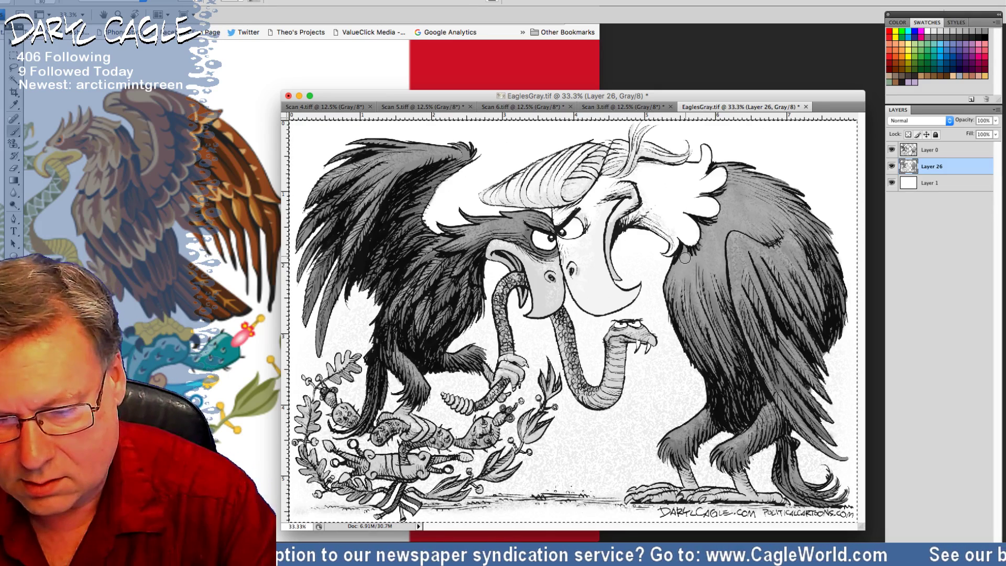
pyautogui.moveTo(683, 261)
pyautogui.mouseDown()
pyautogui.moveTo(725, 310)
pyautogui.moveTo(703, 367)
pyautogui.mouseUp()
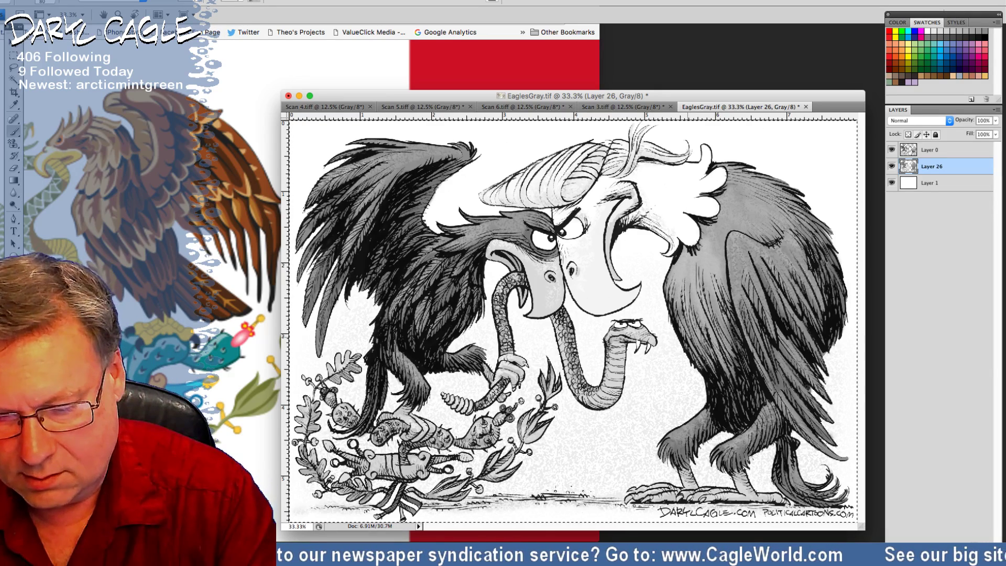
pyautogui.moveTo(719, 271)
pyautogui.mouseDown()
pyautogui.moveTo(716, 181)
pyautogui.moveTo(722, 169)
pyautogui.moveTo(742, 170)
pyautogui.moveTo(787, 195)
pyautogui.moveTo(838, 267)
pyautogui.moveTo(784, 242)
pyautogui.moveTo(783, 273)
pyautogui.moveTo(736, 247)
pyautogui.moveTo(768, 265)
pyautogui.moveTo(810, 346)
pyautogui.mouseUp()
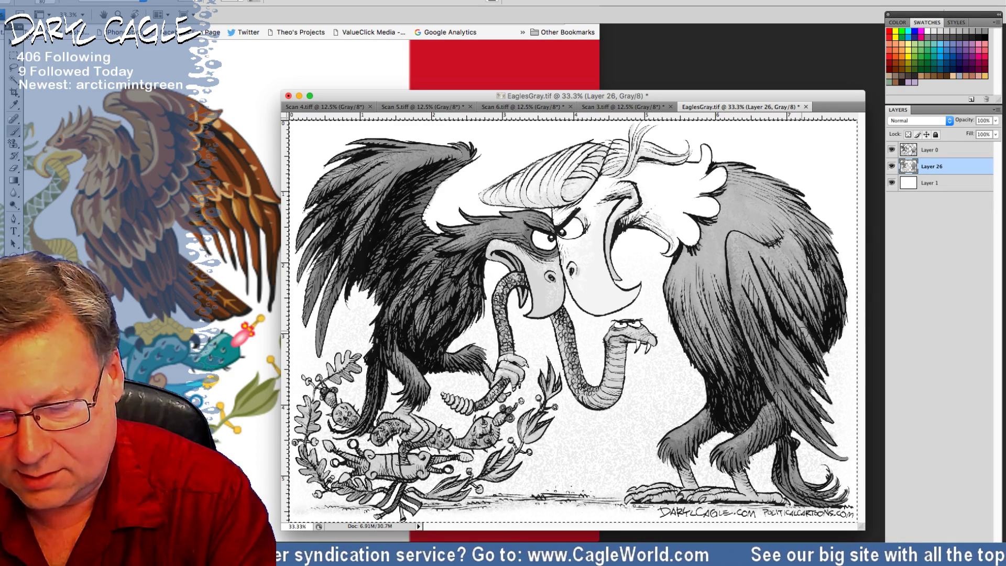
pyautogui.moveTo(751, 264)
pyautogui.mouseDown()
pyautogui.moveTo(731, 259)
pyautogui.moveTo(747, 339)
pyautogui.moveTo(784, 403)
pyautogui.moveTo(814, 416)
pyautogui.moveTo(761, 419)
pyautogui.moveTo(768, 426)
pyautogui.moveTo(719, 452)
pyautogui.moveTo(740, 455)
pyautogui.moveTo(765, 435)
pyautogui.mouseUp()
pyautogui.moveTo(693, 423)
pyautogui.mouseDown()
pyautogui.moveTo(673, 445)
pyautogui.moveTo(686, 484)
pyautogui.moveTo(643, 495)
pyautogui.mouseUp()
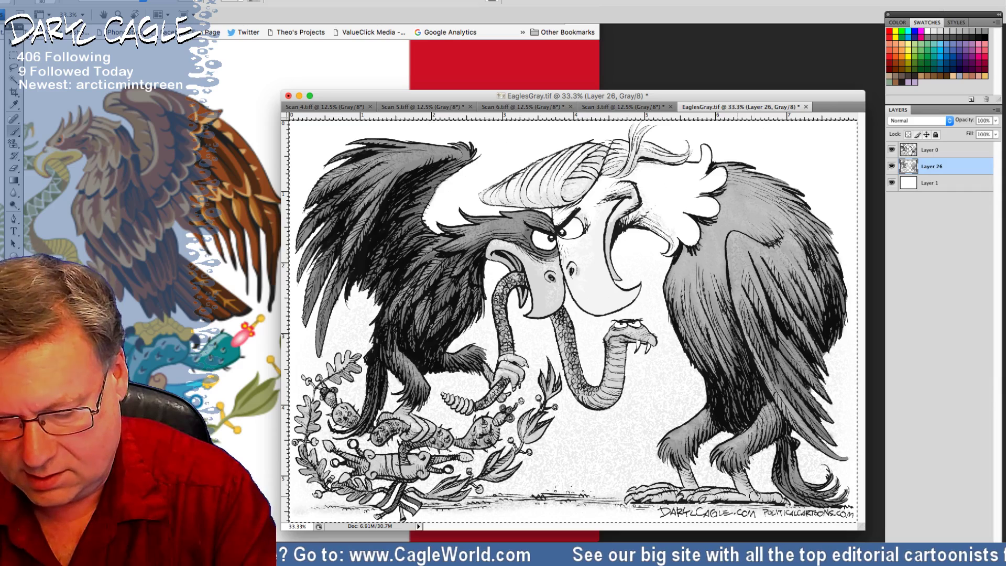
pyautogui.moveTo(738, 464); pyautogui.dragTo(740, 473)
pyautogui.moveTo(790, 449); pyautogui.dragTo(795, 472)
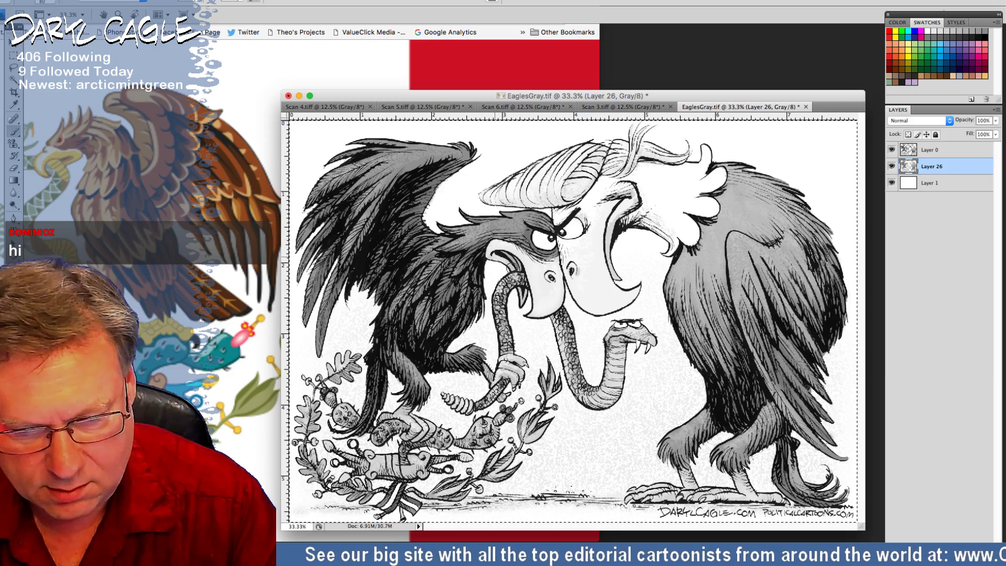
pyautogui.moveTo(583, 250)
pyautogui.mouseDown()
pyautogui.moveTo(596, 254)
pyautogui.moveTo(615, 213)
pyautogui.moveTo(664, 206)
pyautogui.mouseUp()
# Step: Lighten the gray tones of the left-hand eagle's wing feathers, head, legs and claw with Brush strokes on Layer 26
pyautogui.moveTo(423, 149)
pyautogui.mouseDown()
pyautogui.moveTo(435, 155)
pyautogui.moveTo(383, 178)
pyautogui.moveTo(367, 162)
pyautogui.moveTo(339, 179)
pyautogui.moveTo(367, 186)
pyautogui.moveTo(365, 228)
pyautogui.moveTo(328, 302)
pyautogui.moveTo(321, 349)
pyautogui.mouseUp()
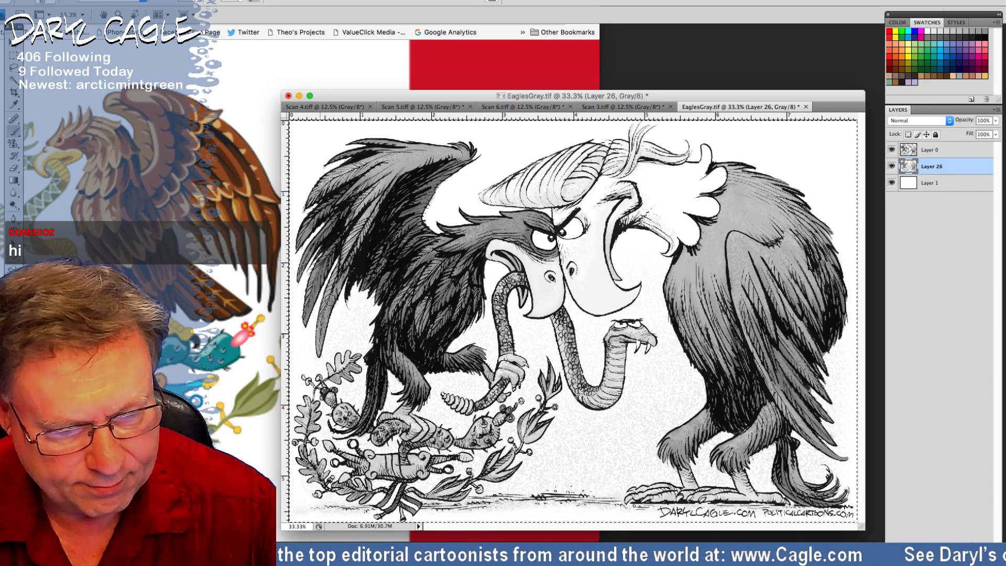
pyautogui.moveTo(344, 255); pyautogui.dragTo(305, 308)
pyautogui.moveTo(333, 222); pyautogui.dragTo(297, 277)
pyautogui.moveTo(359, 183); pyautogui.dragTo(290, 243)
pyautogui.moveTo(397, 159); pyautogui.dragTo(352, 155)
pyautogui.moveTo(441, 169)
pyautogui.mouseDown()
pyautogui.moveTo(410, 208)
pyautogui.moveTo(424, 247)
pyautogui.moveTo(471, 236)
pyautogui.moveTo(471, 285)
pyautogui.moveTo(487, 233)
pyautogui.moveTo(526, 231)
pyautogui.moveTo(519, 238)
pyautogui.moveTo(546, 223)
pyautogui.moveTo(474, 219)
pyautogui.moveTo(493, 224)
pyautogui.mouseUp()
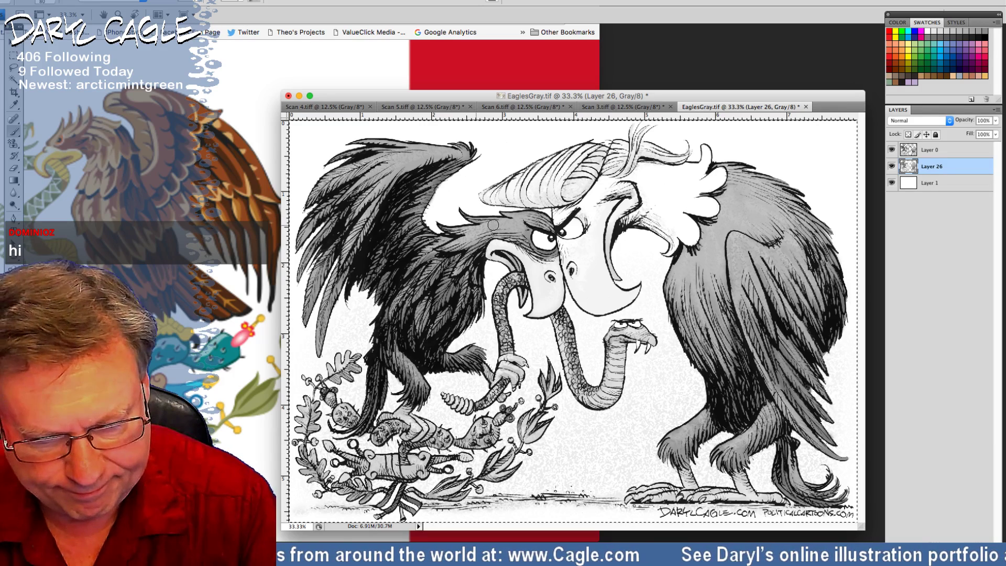
pyautogui.moveTo(472, 353)
pyautogui.mouseDown()
pyautogui.moveTo(389, 353)
pyautogui.moveTo(399, 378)
pyautogui.moveTo(422, 385)
pyautogui.moveTo(383, 327)
pyautogui.moveTo(393, 312)
pyautogui.moveTo(422, 335)
pyautogui.moveTo(404, 342)
pyautogui.moveTo(446, 278)
pyautogui.moveTo(420, 318)
pyautogui.moveTo(384, 322)
pyautogui.moveTo(374, 380)
pyautogui.moveTo(338, 434)
pyautogui.moveTo(408, 419)
pyautogui.moveTo(429, 429)
pyautogui.moveTo(379, 416)
pyautogui.mouseUp()
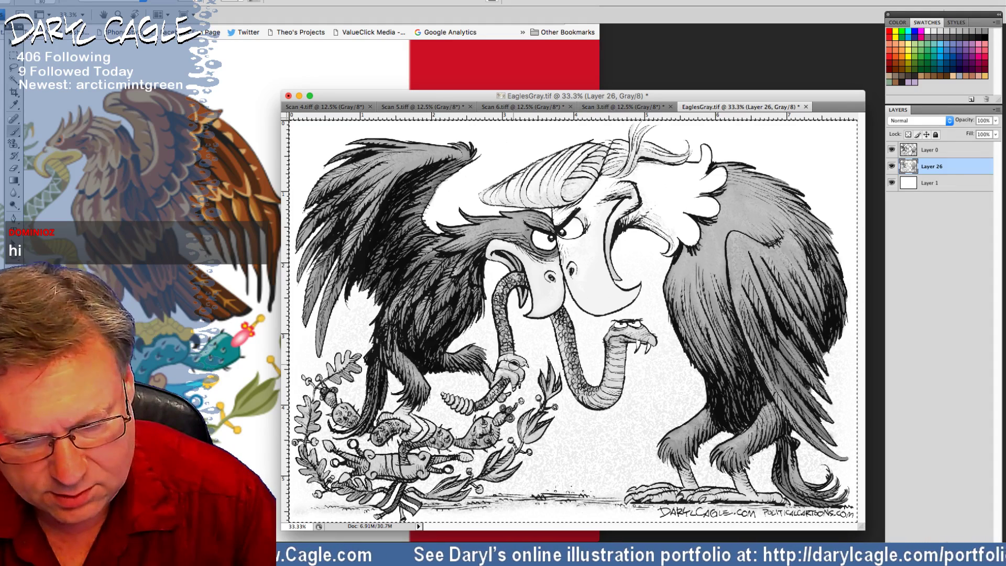
pyautogui.moveTo(513, 363); pyautogui.dragTo(488, 371)
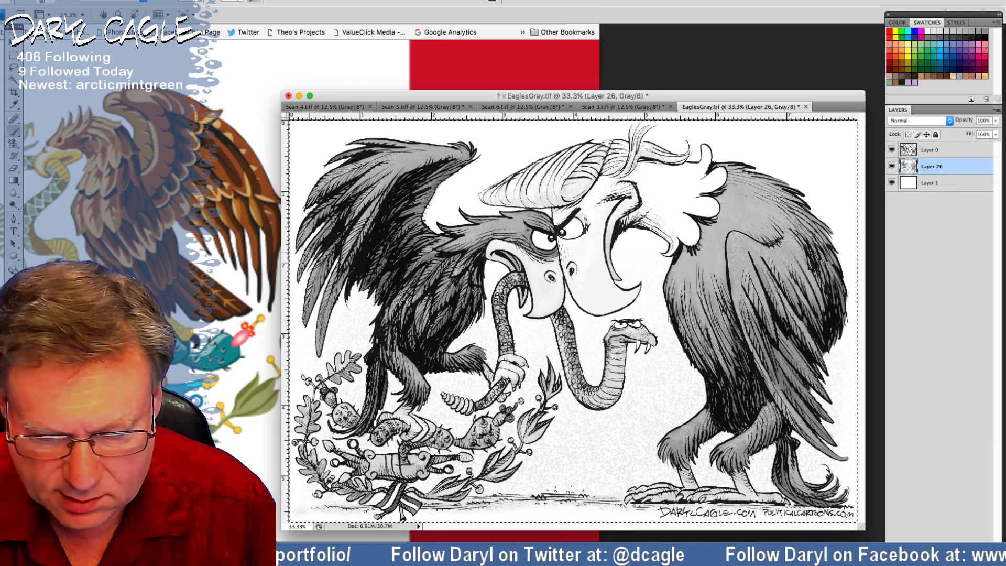
# Step: Add a new layer and place it directly beneath Layer 26
pyautogui.click(997, 110)
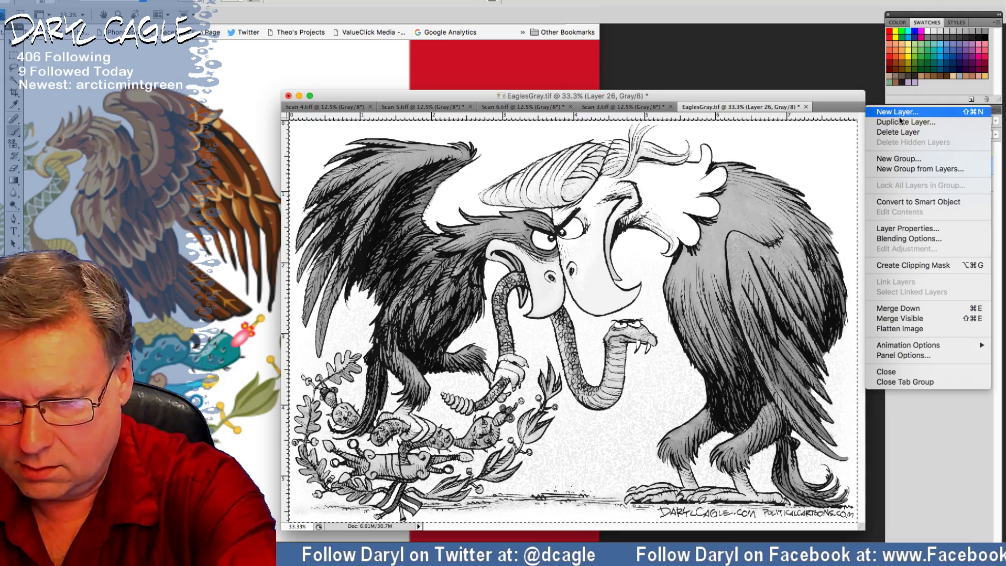
pyautogui.click(898, 111)
pyautogui.press('Return')
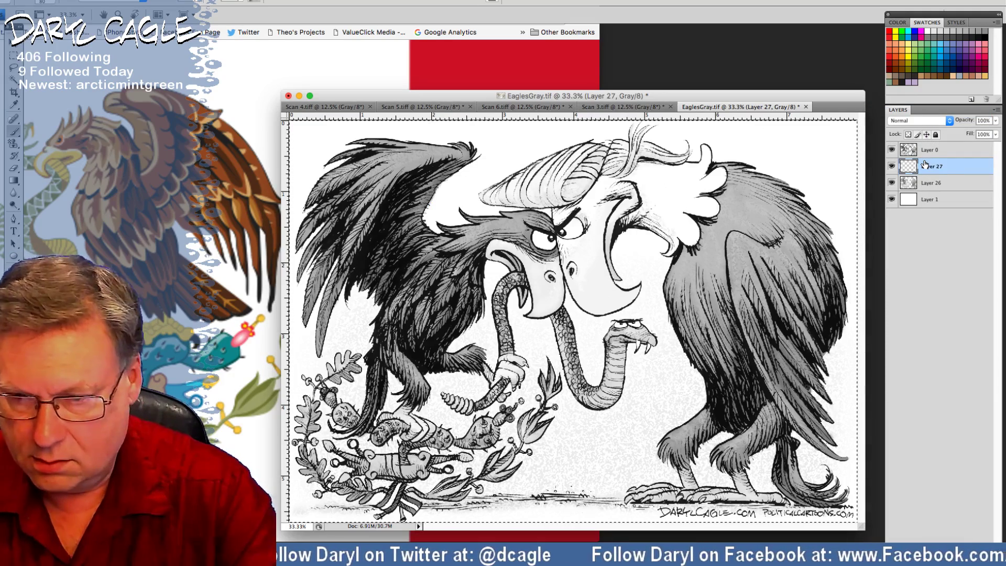
pyautogui.moveTo(925, 165); pyautogui.dragTo(924, 197)
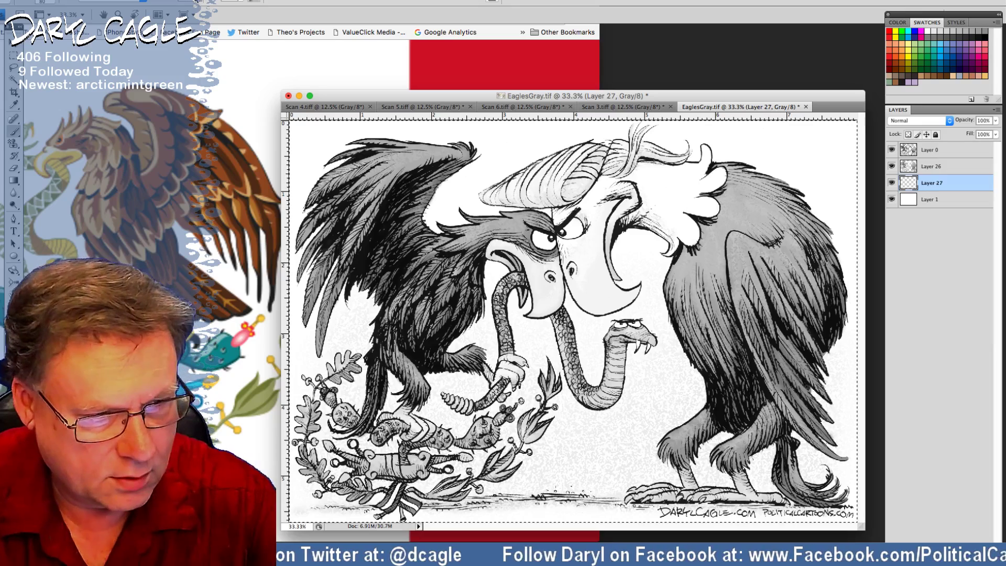
# Step: Paint a gray pattern with an enlarged Pattern Stamp brush around the wreath and along the ground by the right-hand eagle's legs
pyautogui.click(14, 144)
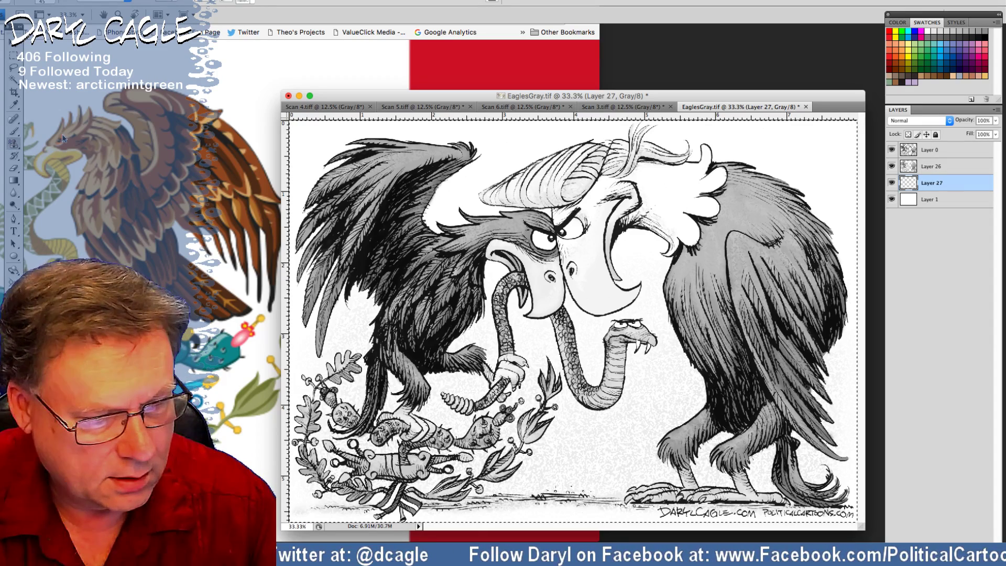
pyautogui.click(253, 3)
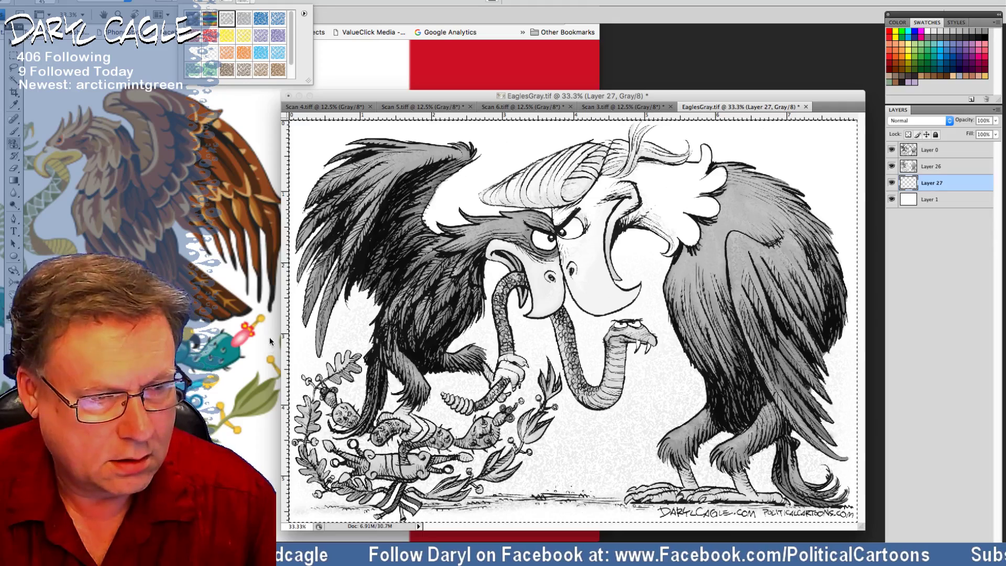
pyautogui.press('Return')
pyautogui.press(']')
pyautogui.press(']')
pyautogui.press(']')
pyautogui.press(']')
pyautogui.press(']')
pyautogui.press(']')
pyautogui.press(']')
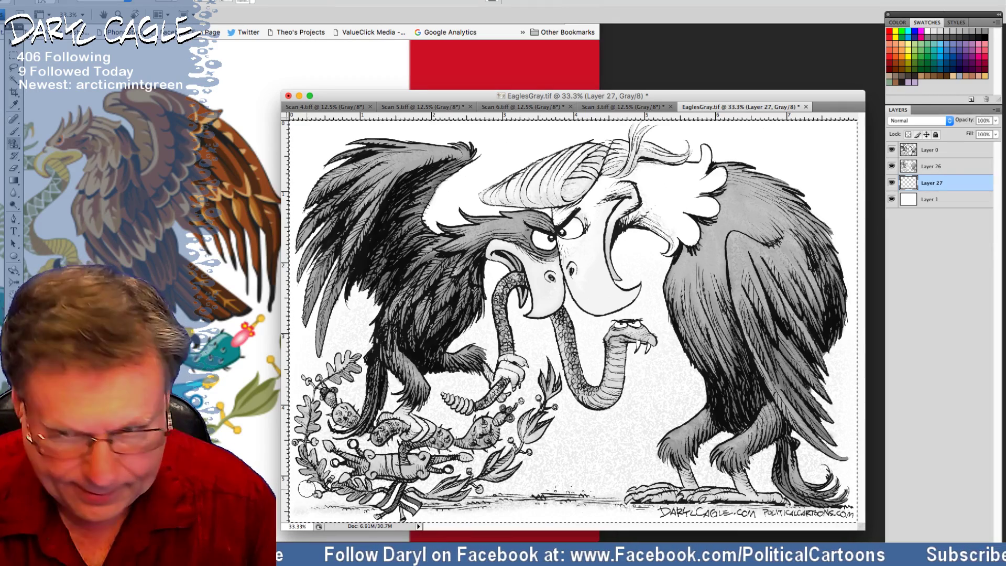
pyautogui.click(338, 469)
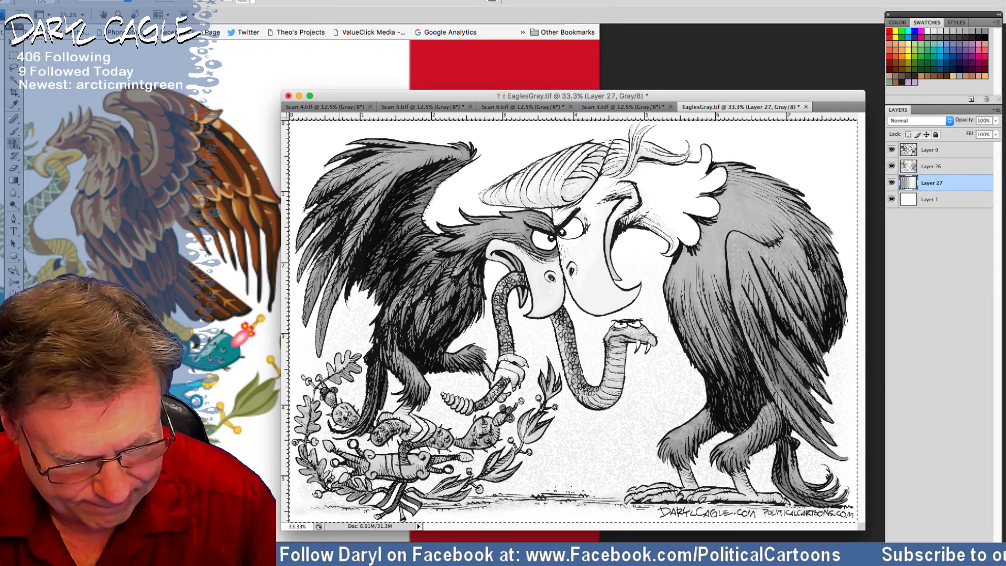
pyautogui.moveTo(381, 491)
pyautogui.mouseDown()
pyautogui.moveTo(440, 470)
pyautogui.moveTo(467, 442)
pyautogui.moveTo(464, 430)
pyautogui.moveTo(425, 417)
pyautogui.moveTo(385, 415)
pyautogui.moveTo(364, 435)
pyautogui.moveTo(338, 425)
pyautogui.moveTo(362, 392)
pyautogui.moveTo(367, 335)
pyautogui.moveTo(477, 376)
pyautogui.moveTo(479, 459)
pyautogui.mouseUp()
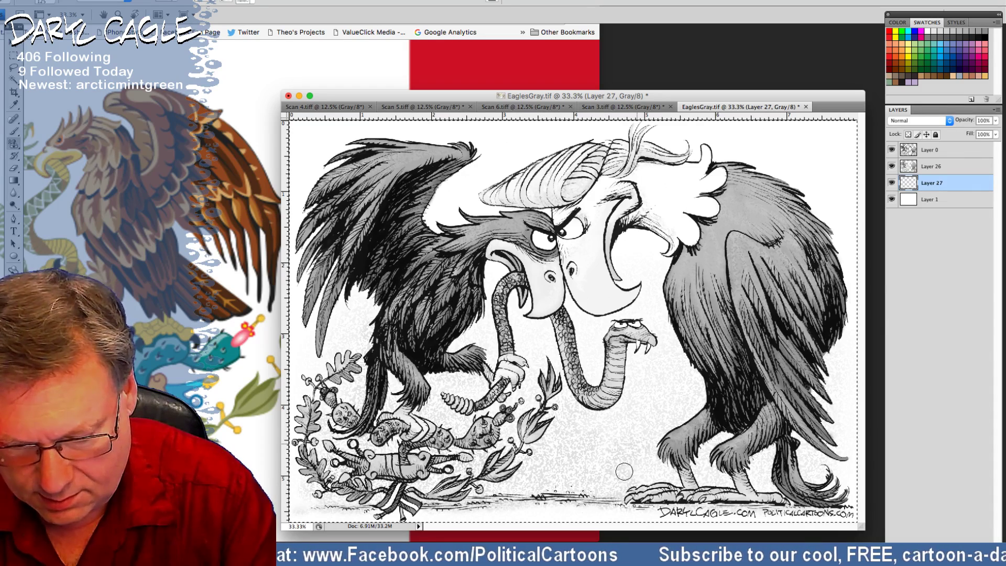
pyautogui.moveTo(625, 471); pyautogui.dragTo(659, 478)
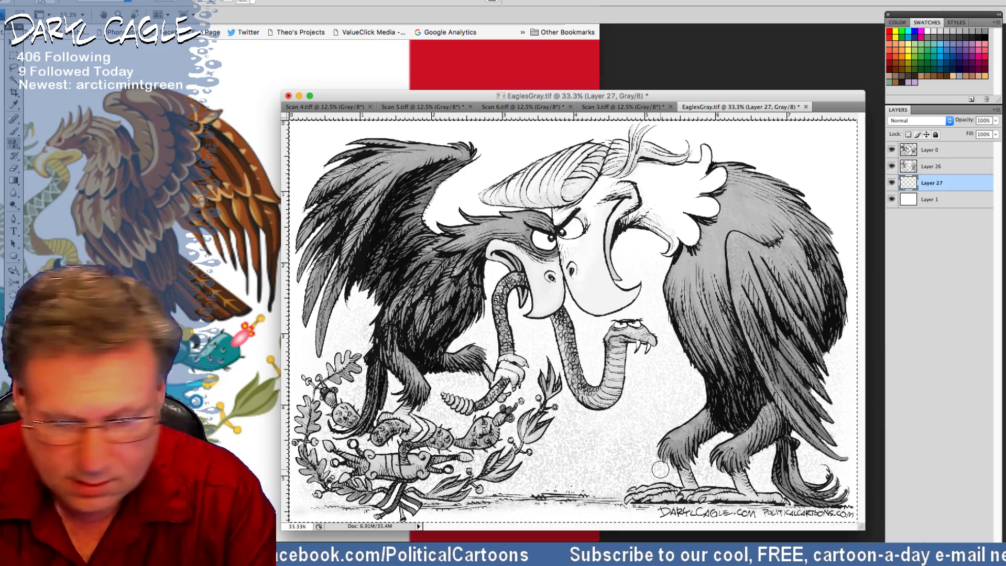
pyautogui.moveTo(716, 472); pyautogui.dragTo(756, 464)
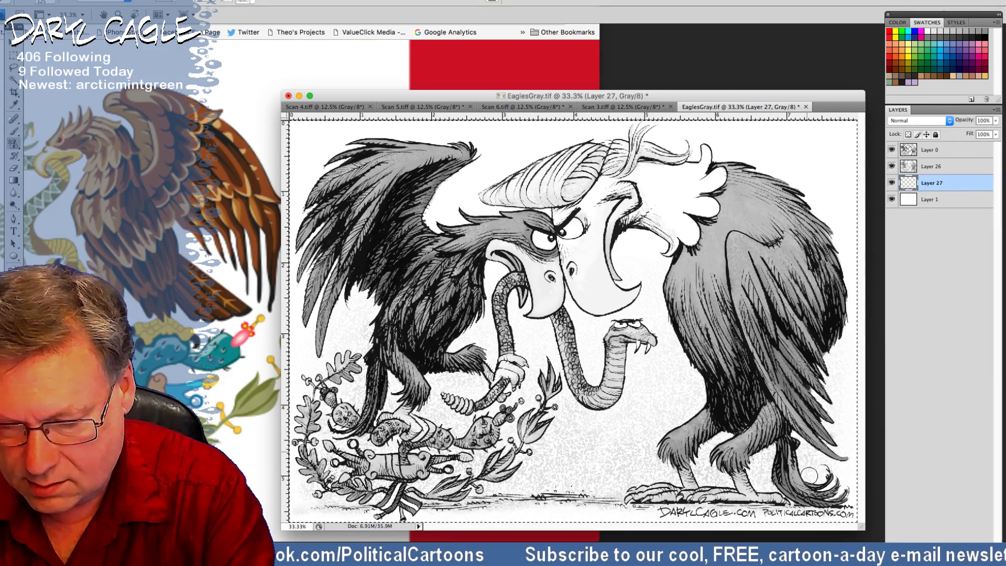
pyautogui.moveTo(686, 409)
pyautogui.mouseDown()
pyautogui.moveTo(719, 431)
pyautogui.moveTo(683, 447)
pyautogui.moveTo(679, 399)
pyautogui.moveTo(662, 439)
pyautogui.mouseUp()
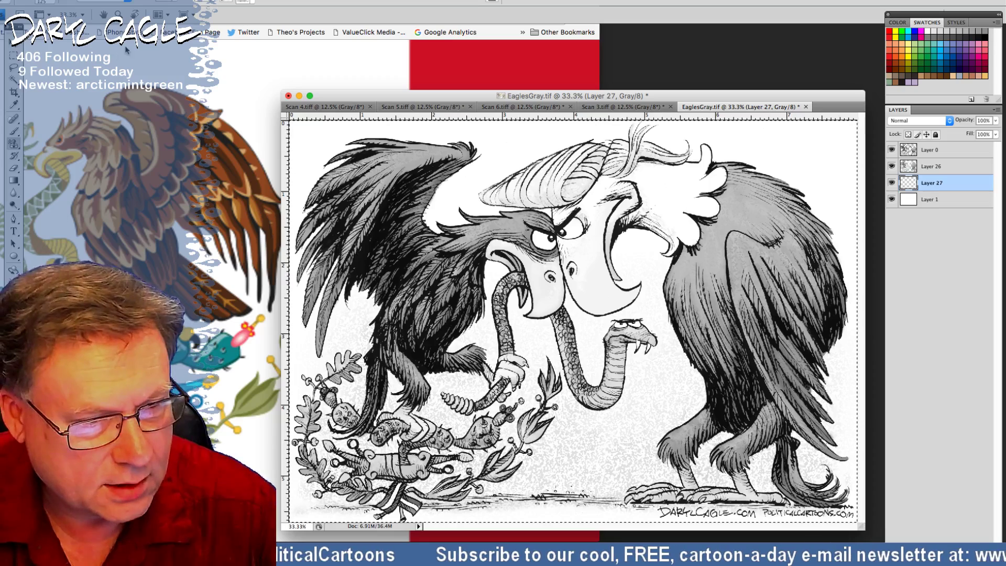
# Step: Switch the Pattern Stamp to the white pattern, adjust its brush settings and reduce the brush size
pyautogui.click(245, 2)
pyautogui.click(208, 56)
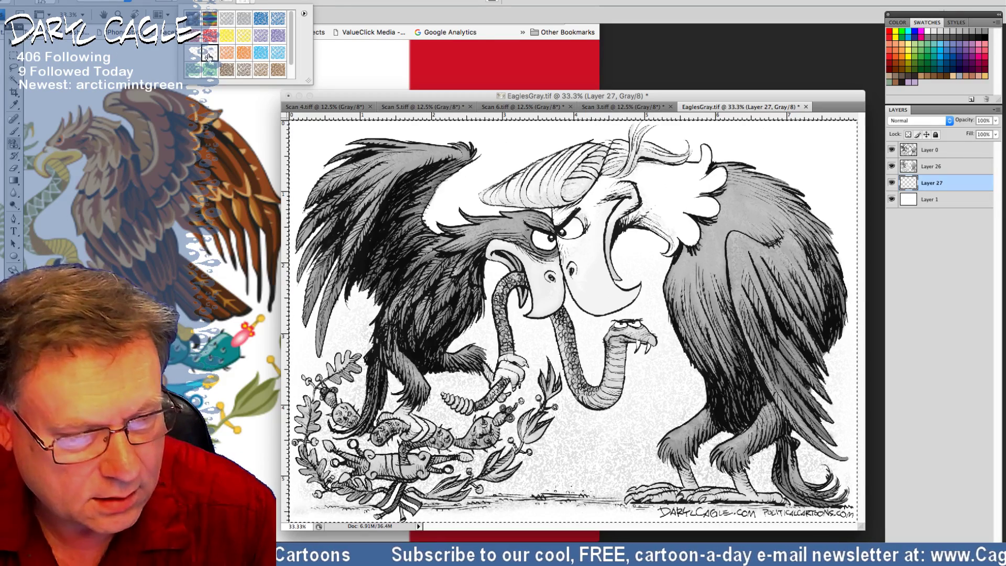
pyautogui.click(421, 150)
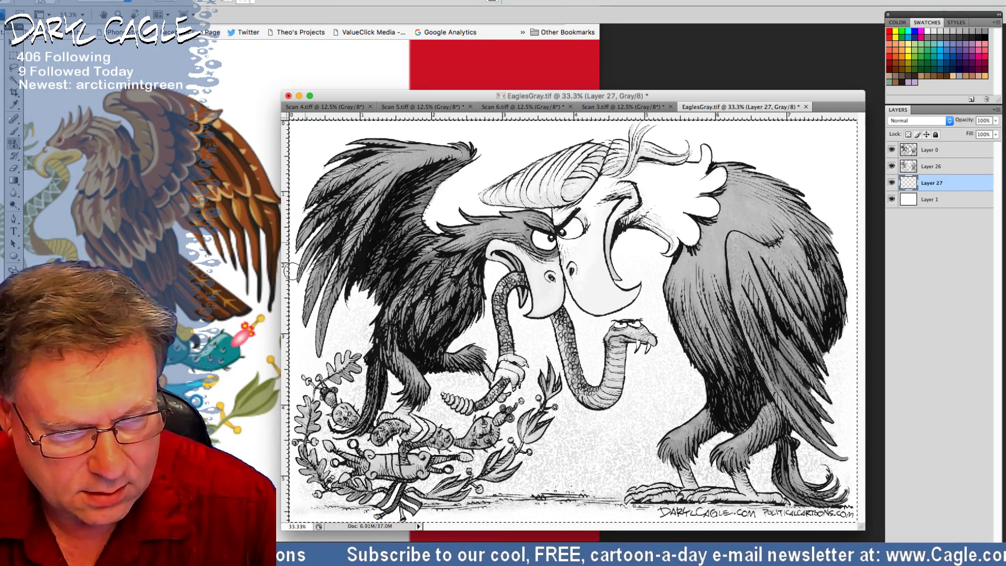
pyautogui.click(175, 1)
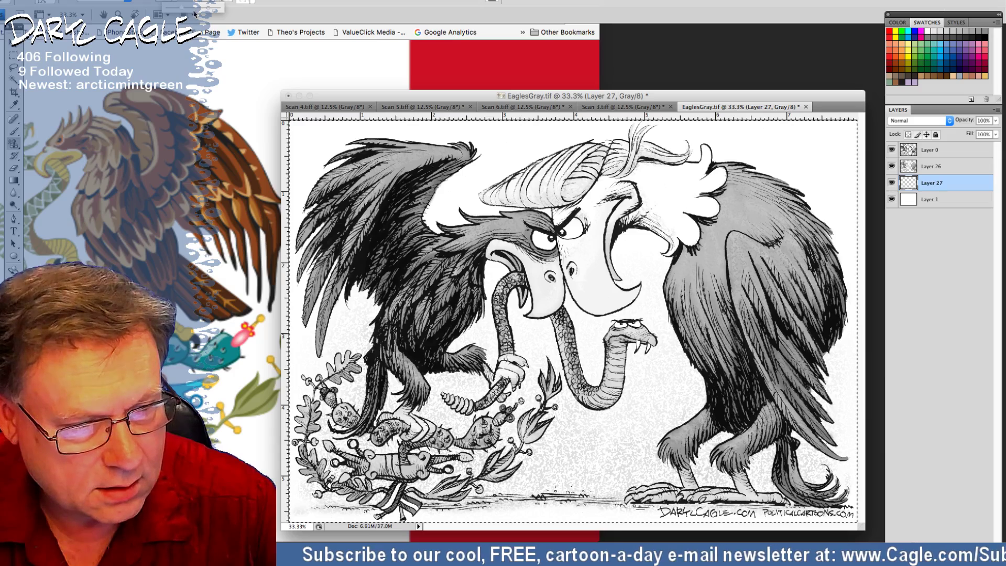
pyautogui.click(188, 11)
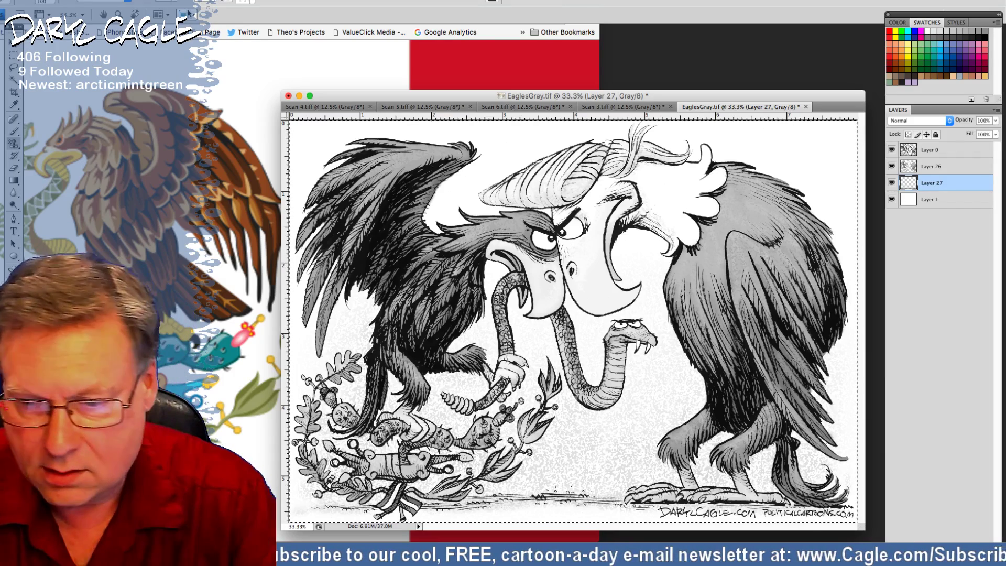
pyautogui.press('[')
pyautogui.press('[')
pyautogui.press('[')
pyautogui.press('[')
# Step: Add a new layer directly above Layer 26 and stamp the white pattern over the left-hand eagle's raised wing
pyautogui.click(931, 167)
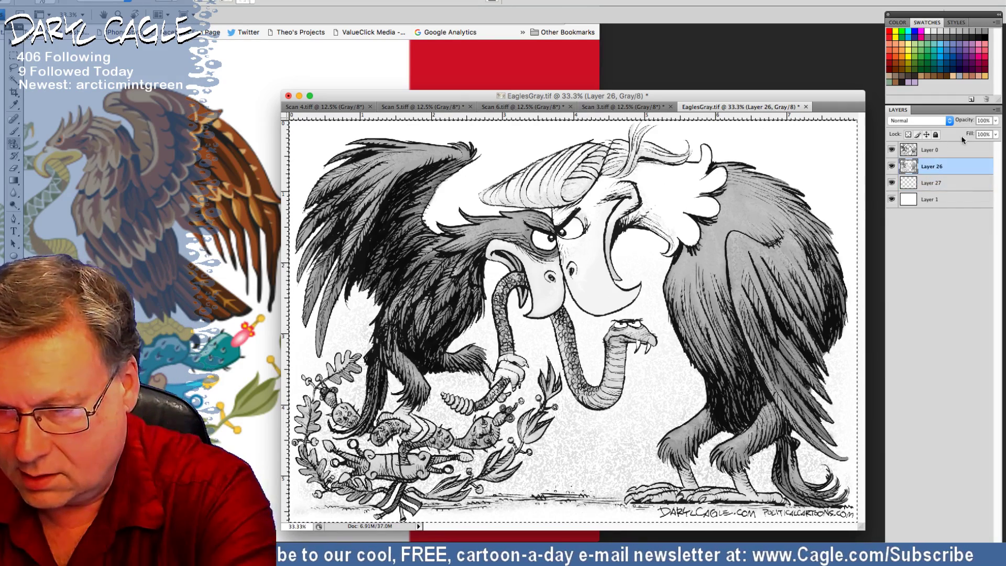
pyautogui.click(997, 110)
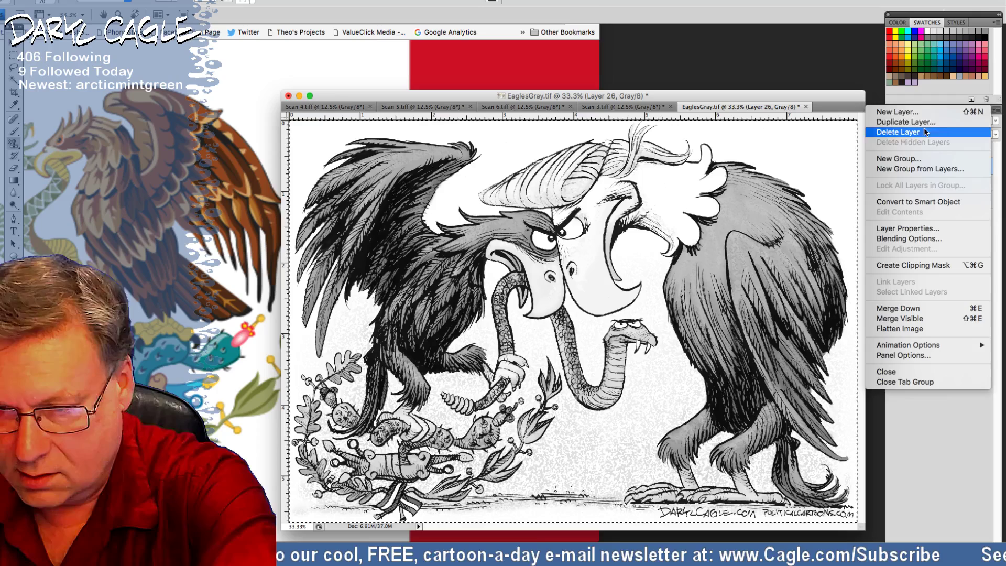
pyautogui.click(897, 113)
pyautogui.press('Return')
pyautogui.moveTo(425, 154)
pyautogui.mouseDown()
pyautogui.moveTo(375, 165)
pyautogui.moveTo(345, 192)
pyautogui.mouseUp()
pyautogui.moveTo(382, 154); pyautogui.dragTo(336, 178)
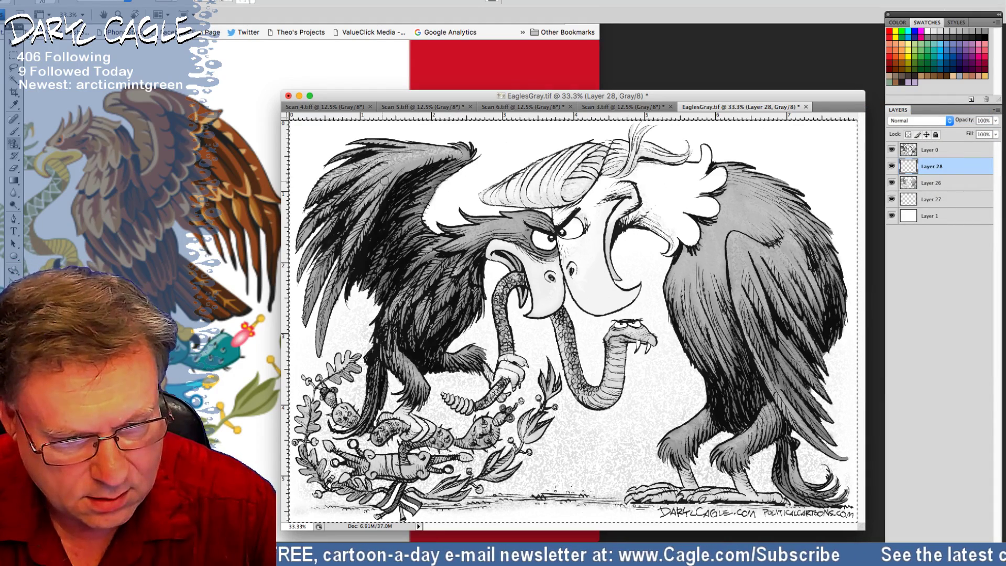
pyautogui.moveTo(395, 168); pyautogui.dragTo(337, 273)
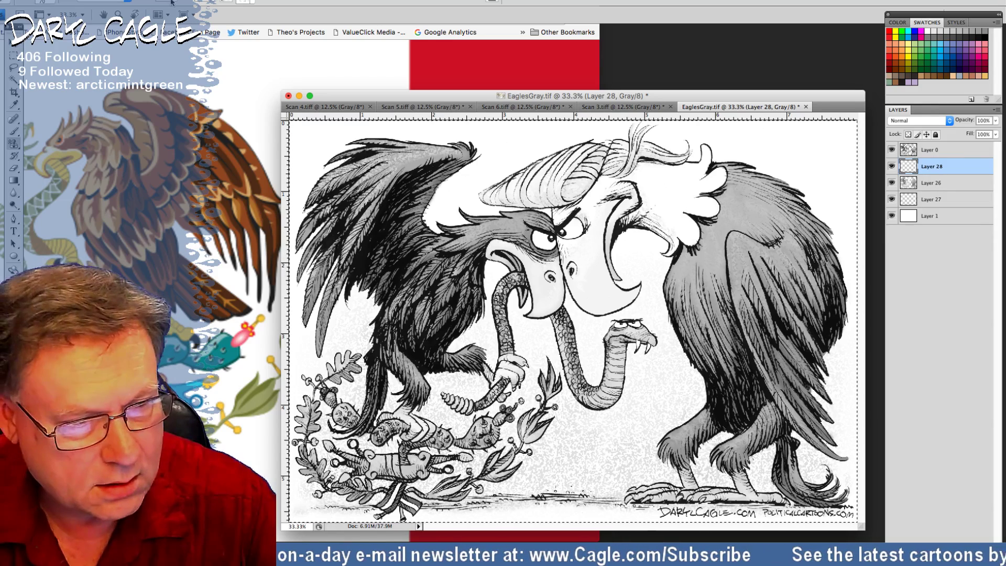
# Step: Adjust the Pattern Stamp brush and stamp the pattern over the left-hand eagle's head and the right-hand eagle's hair
pyautogui.click(172, 2)
pyautogui.click(504, 229)
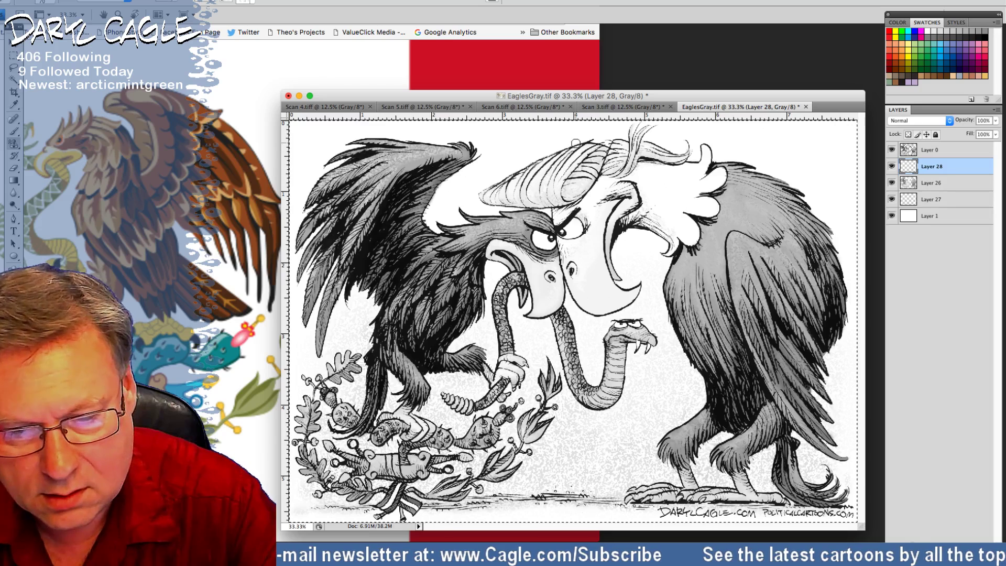
pyautogui.moveTo(560, 182); pyautogui.dragTo(508, 178)
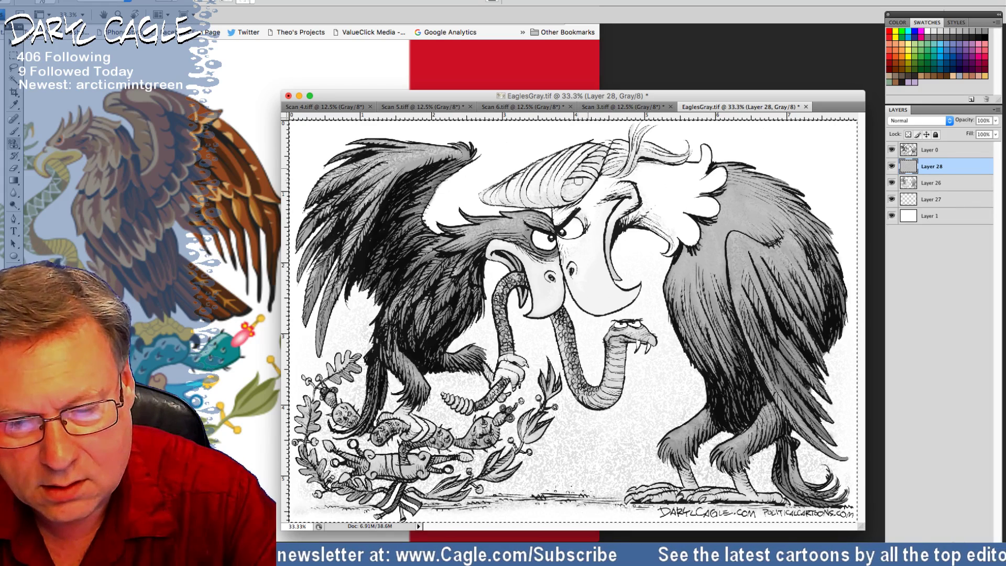
pyautogui.moveTo(571, 164)
pyautogui.mouseDown()
pyautogui.moveTo(621, 157)
pyautogui.moveTo(619, 169)
pyautogui.moveTo(637, 148)
pyautogui.moveTo(660, 151)
pyautogui.moveTo(634, 141)
pyautogui.mouseUp()
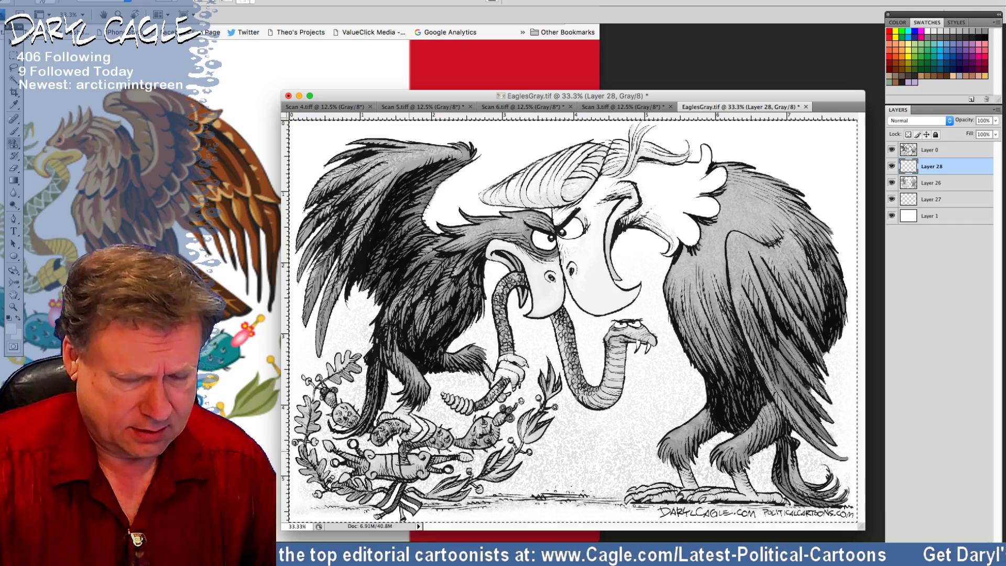
# Step: Save EaglesGray.tif with its layers and flatten the image
pyautogui.press('super+s')
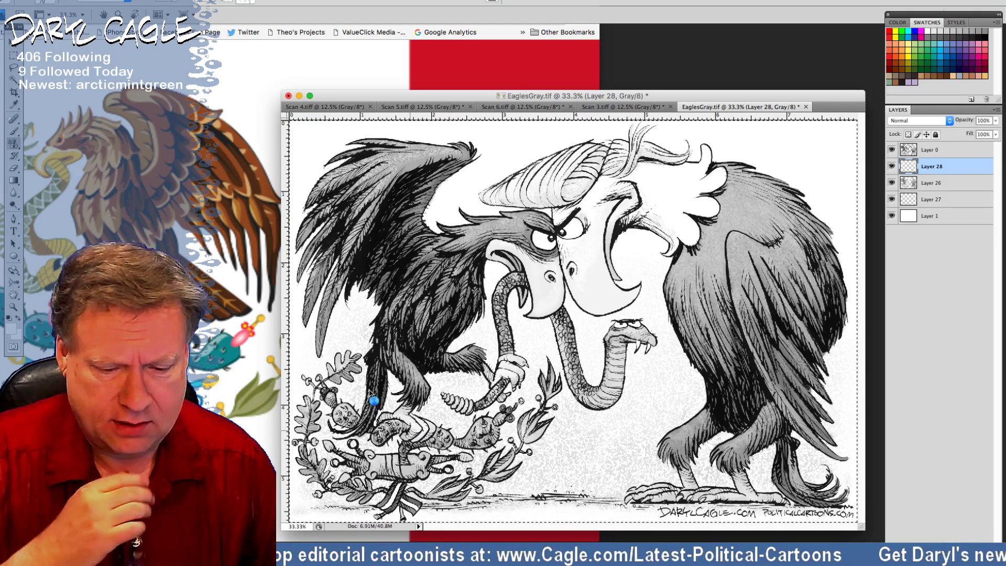
pyautogui.click(997, 110)
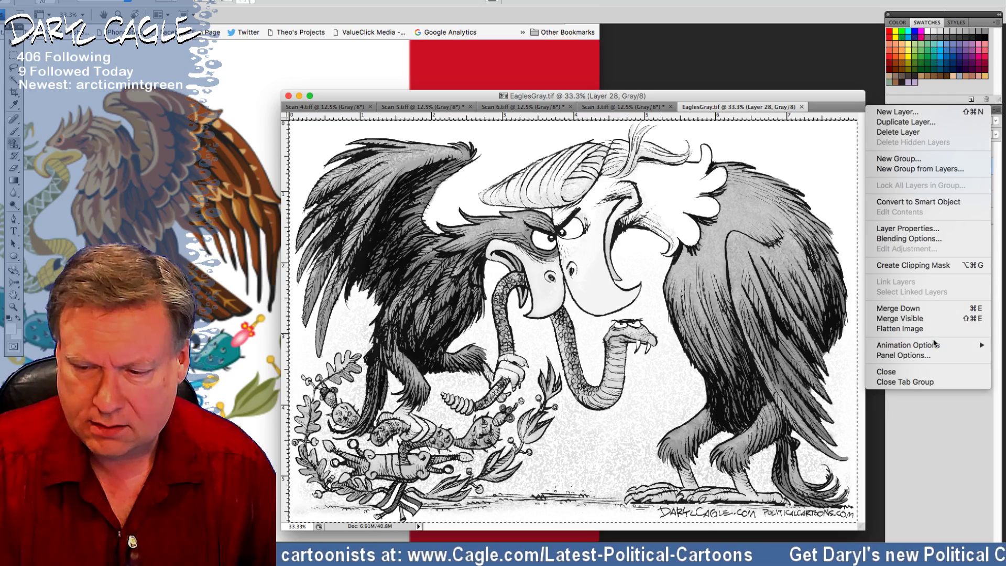
pyautogui.click(923, 329)
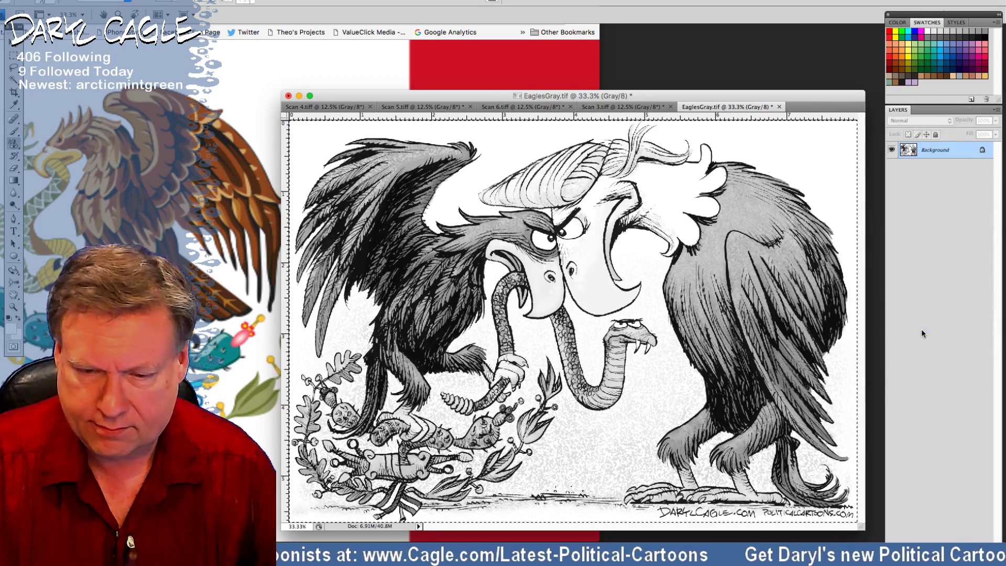